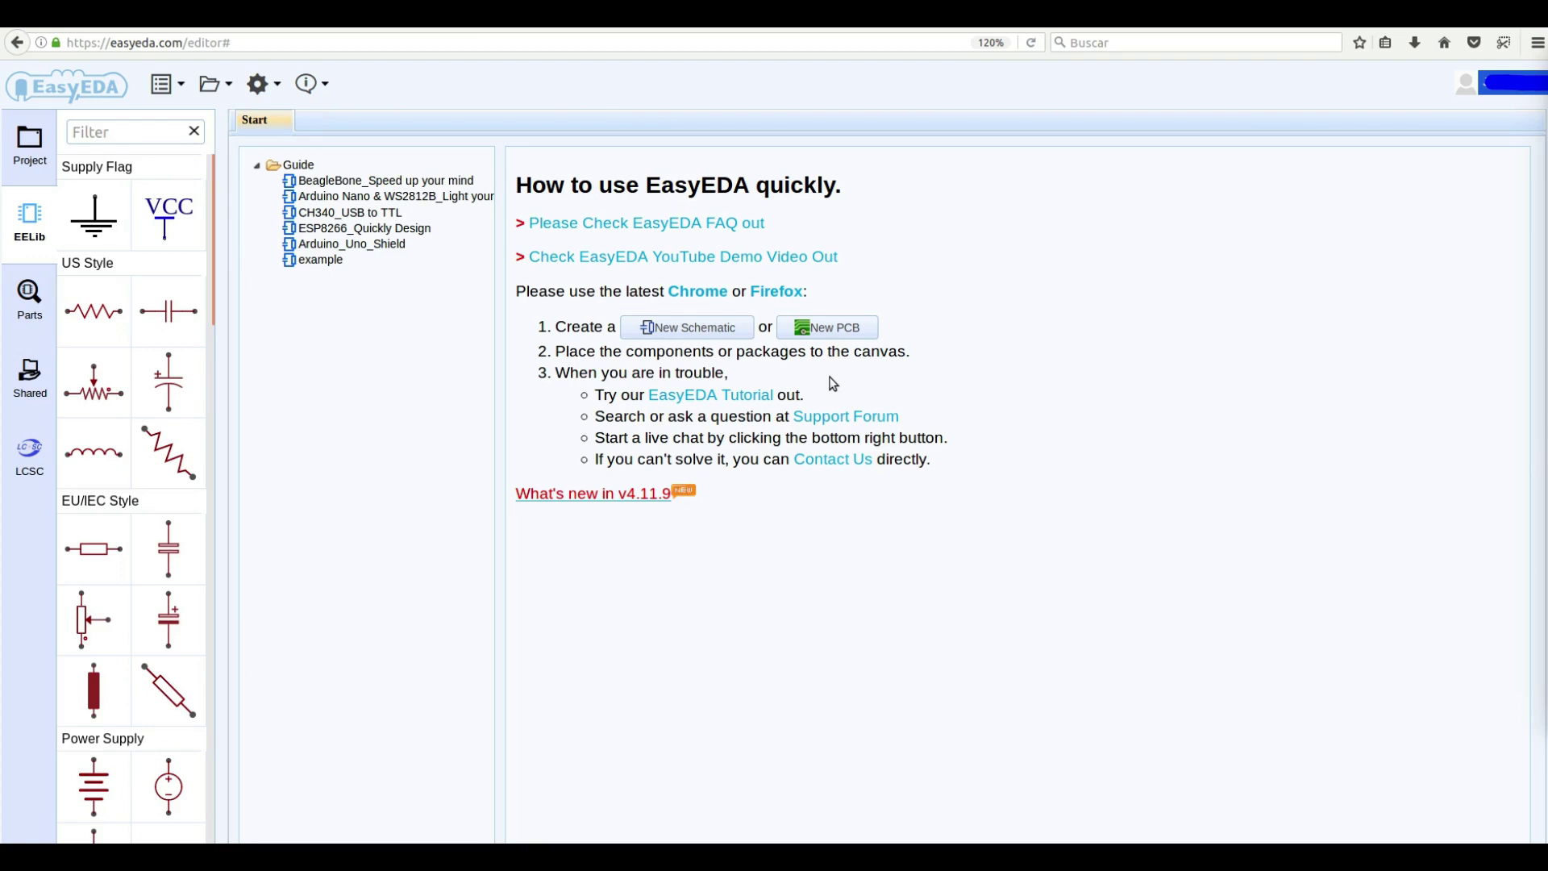
{"action": "left_click", "coordinate": [226, 477]}
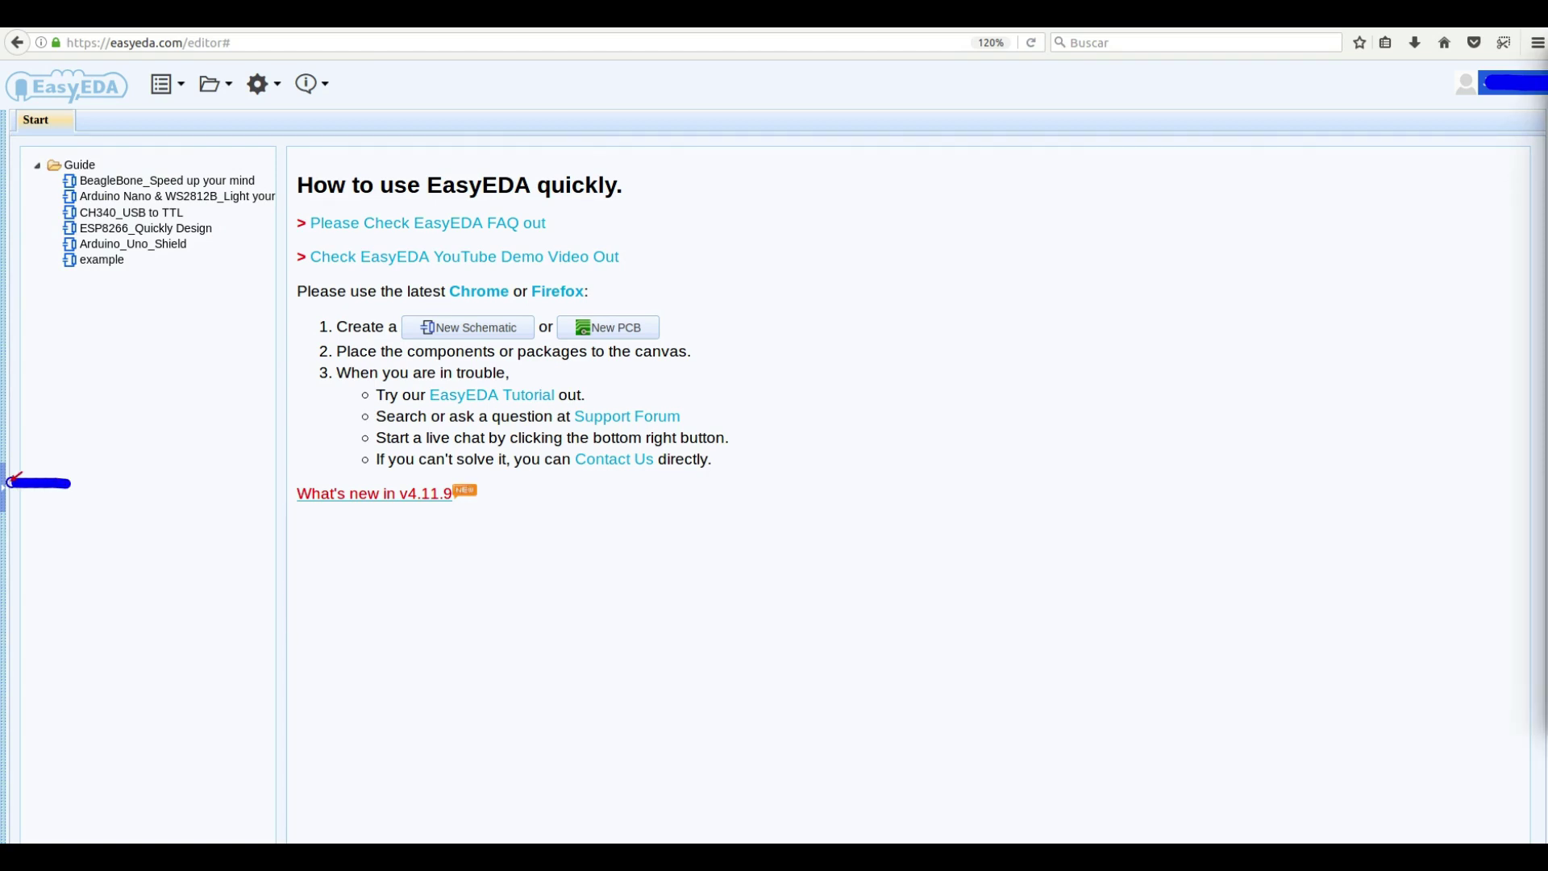
{"action": "left_click", "coordinate": [3, 493]}
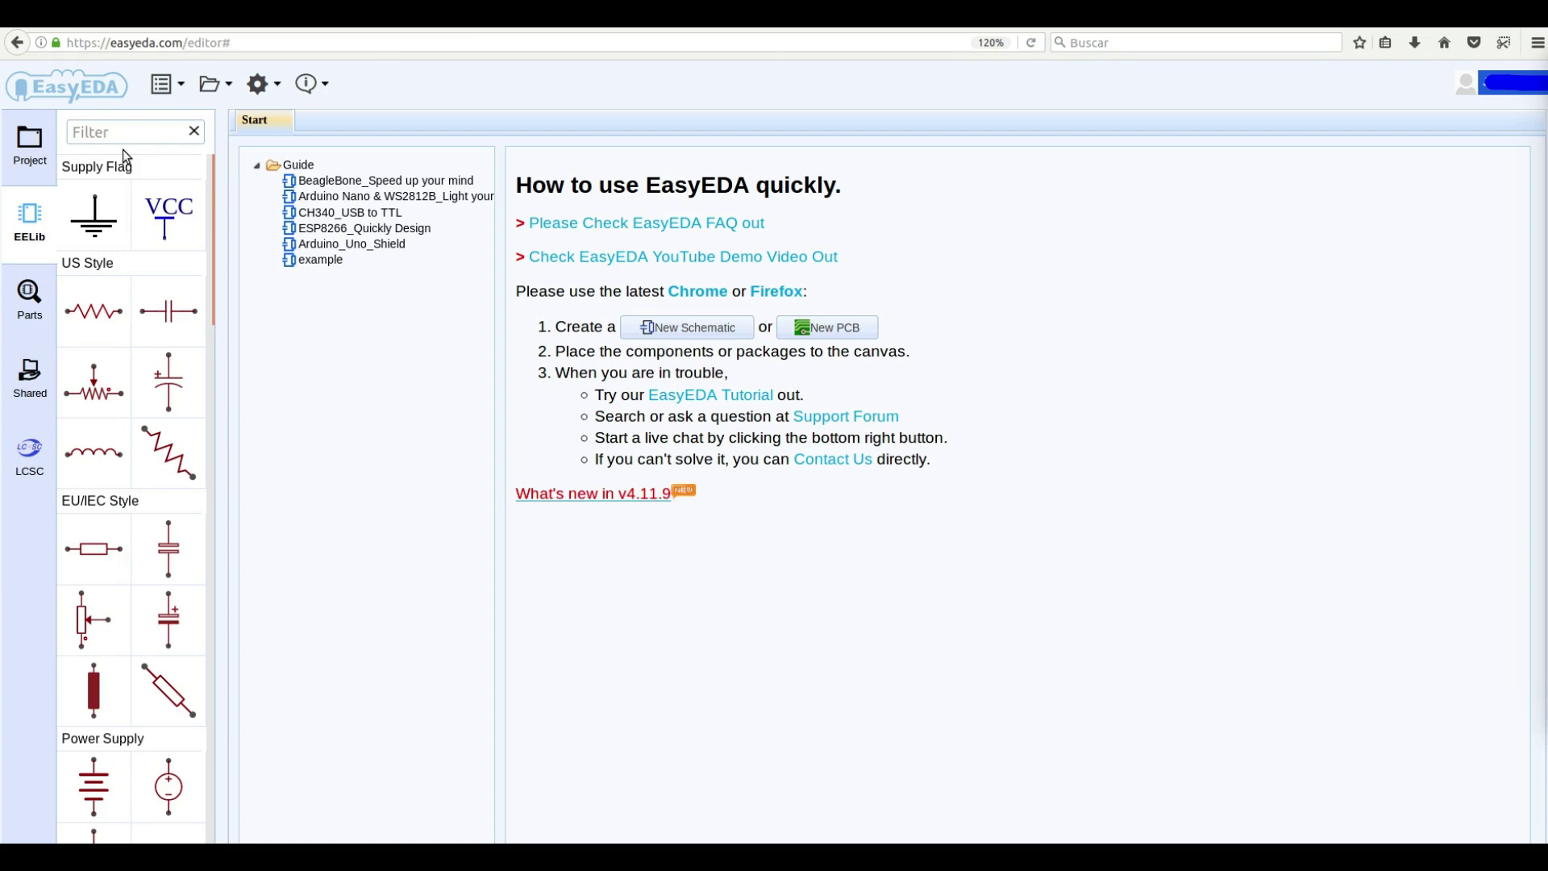
{"action": "mouse_move", "coordinate": [30, 111]}
{"action": "left_mouse_down"}
{"action": "mouse_move", "coordinate": [7, 139]}
{"action": "mouse_move", "coordinate": [19, 168]}
{"action": "mouse_move", "coordinate": [64, 166]}
{"action": "mouse_move", "coordinate": [53, 120]}
{"action": "left_mouse_up"}
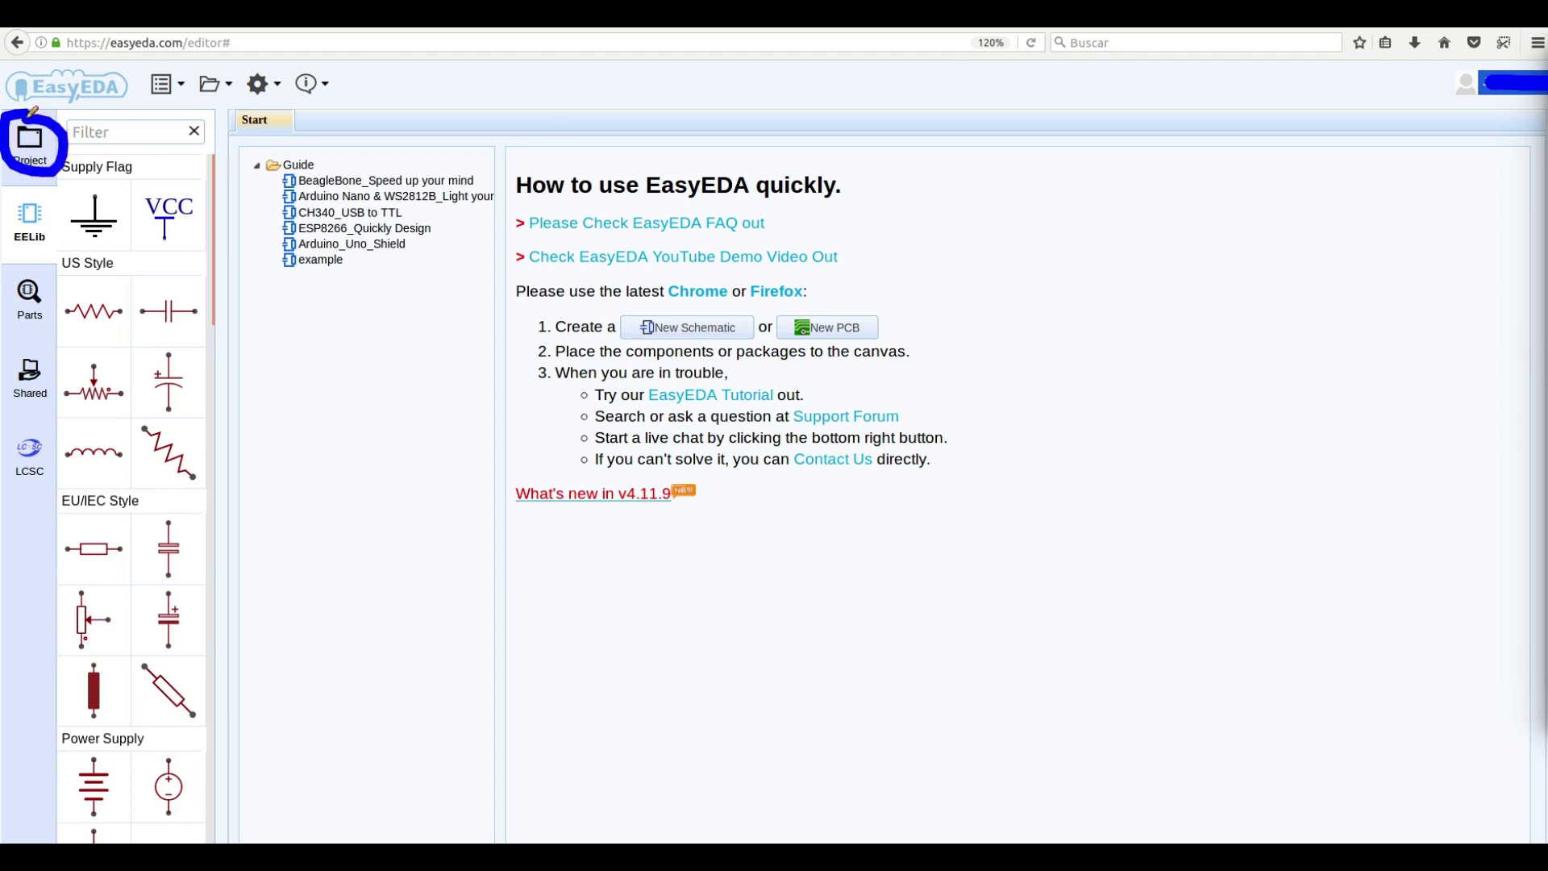
{"action": "mouse_move", "coordinate": [44, 200]}
{"action": "left_mouse_down"}
{"action": "mouse_move", "coordinate": [12, 198]}
{"action": "mouse_move", "coordinate": [7, 234]}
{"action": "mouse_move", "coordinate": [44, 257]}
{"action": "mouse_move", "coordinate": [71, 211]}
{"action": "mouse_move", "coordinate": [38, 193]}
{"action": "left_mouse_up"}
{"action": "mouse_move", "coordinate": [50, 276]}
{"action": "left_mouse_down"}
{"action": "mouse_move", "coordinate": [16, 266]}
{"action": "mouse_move", "coordinate": [12, 329]}
{"action": "mouse_move", "coordinate": [47, 324]}
{"action": "mouse_move", "coordinate": [47, 273]}
{"action": "left_mouse_up"}
{"action": "mouse_move", "coordinate": [32, 345]}
{"action": "left_mouse_down"}
{"action": "mouse_move", "coordinate": [4, 349]}
{"action": "mouse_move", "coordinate": [10, 407]}
{"action": "mouse_move", "coordinate": [64, 403]}
{"action": "mouse_move", "coordinate": [66, 359]}
{"action": "mouse_move", "coordinate": [36, 352]}
{"action": "left_mouse_up"}
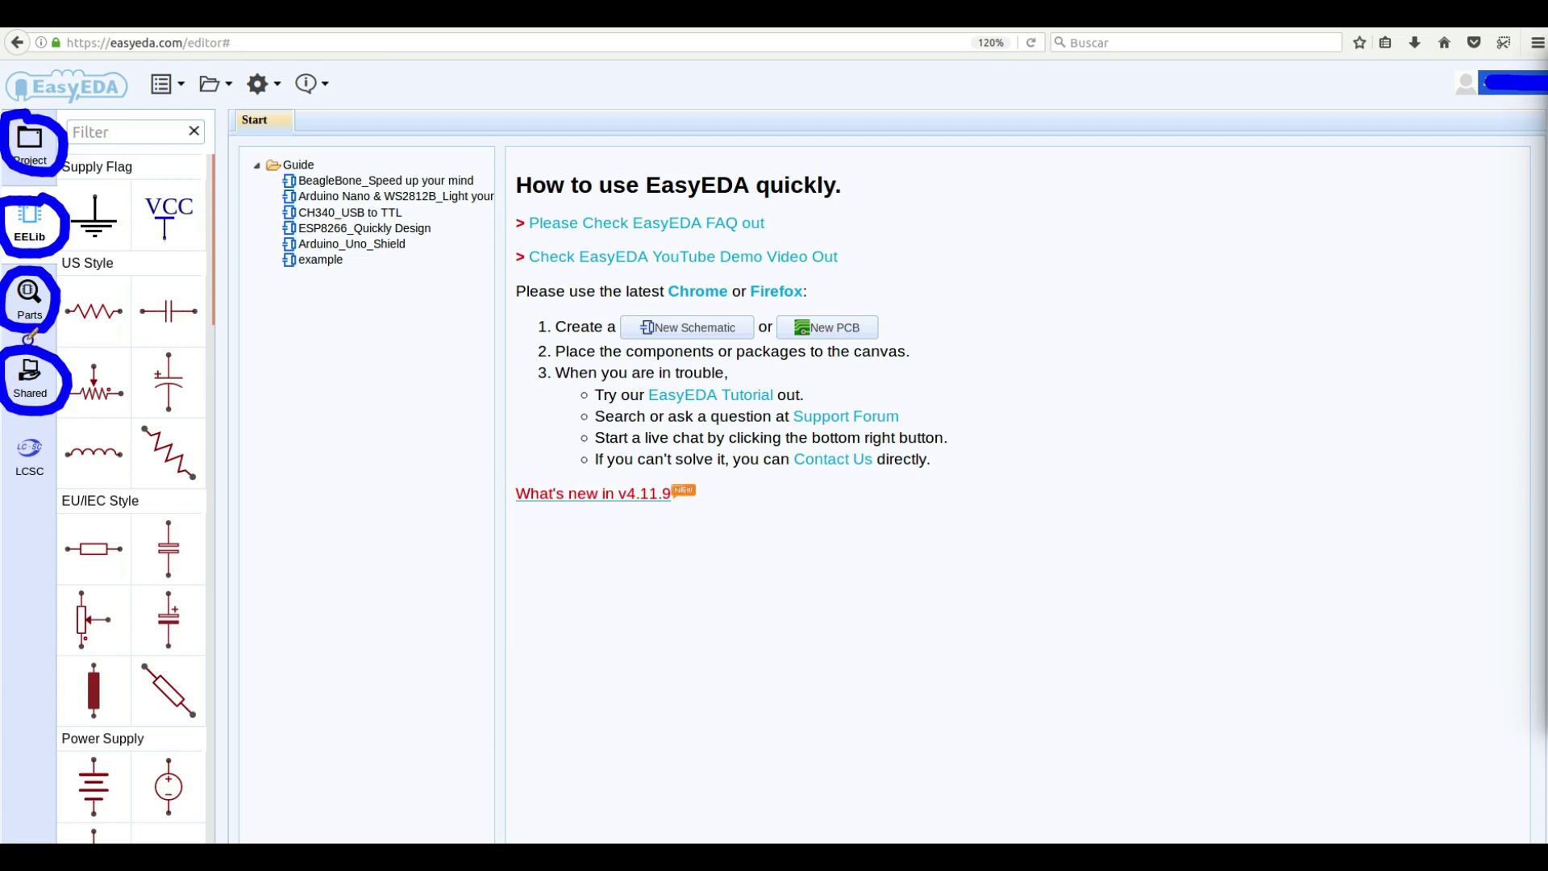
{"action": "mouse_move", "coordinate": [51, 426]}
{"action": "left_mouse_down"}
{"action": "mouse_move", "coordinate": [10, 417]}
{"action": "mouse_move", "coordinate": [17, 485]}
{"action": "mouse_move", "coordinate": [71, 442]}
{"action": "mouse_move", "coordinate": [48, 415]}
{"action": "left_mouse_up"}
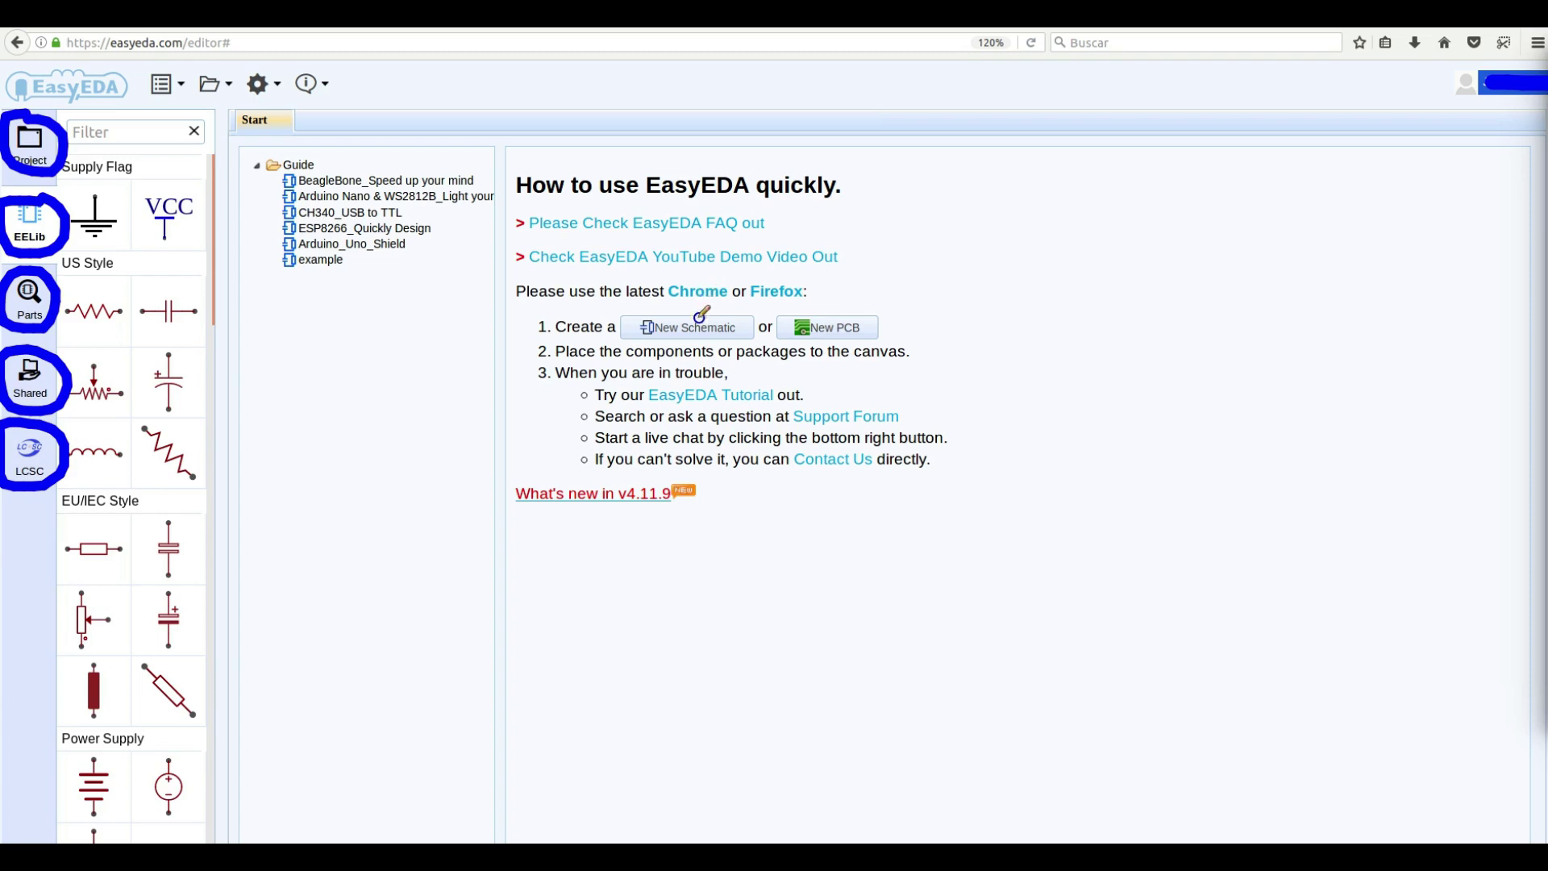
{"action": "mouse_move", "coordinate": [681, 339]}
{"action": "left_mouse_down"}
{"action": "mouse_move", "coordinate": [746, 339]}
{"action": "mouse_move", "coordinate": [750, 278]}
{"action": "mouse_move", "coordinate": [641, 266]}
{"action": "mouse_move", "coordinate": [617, 311]}
{"action": "mouse_move", "coordinate": [692, 333]}
{"action": "left_mouse_up"}
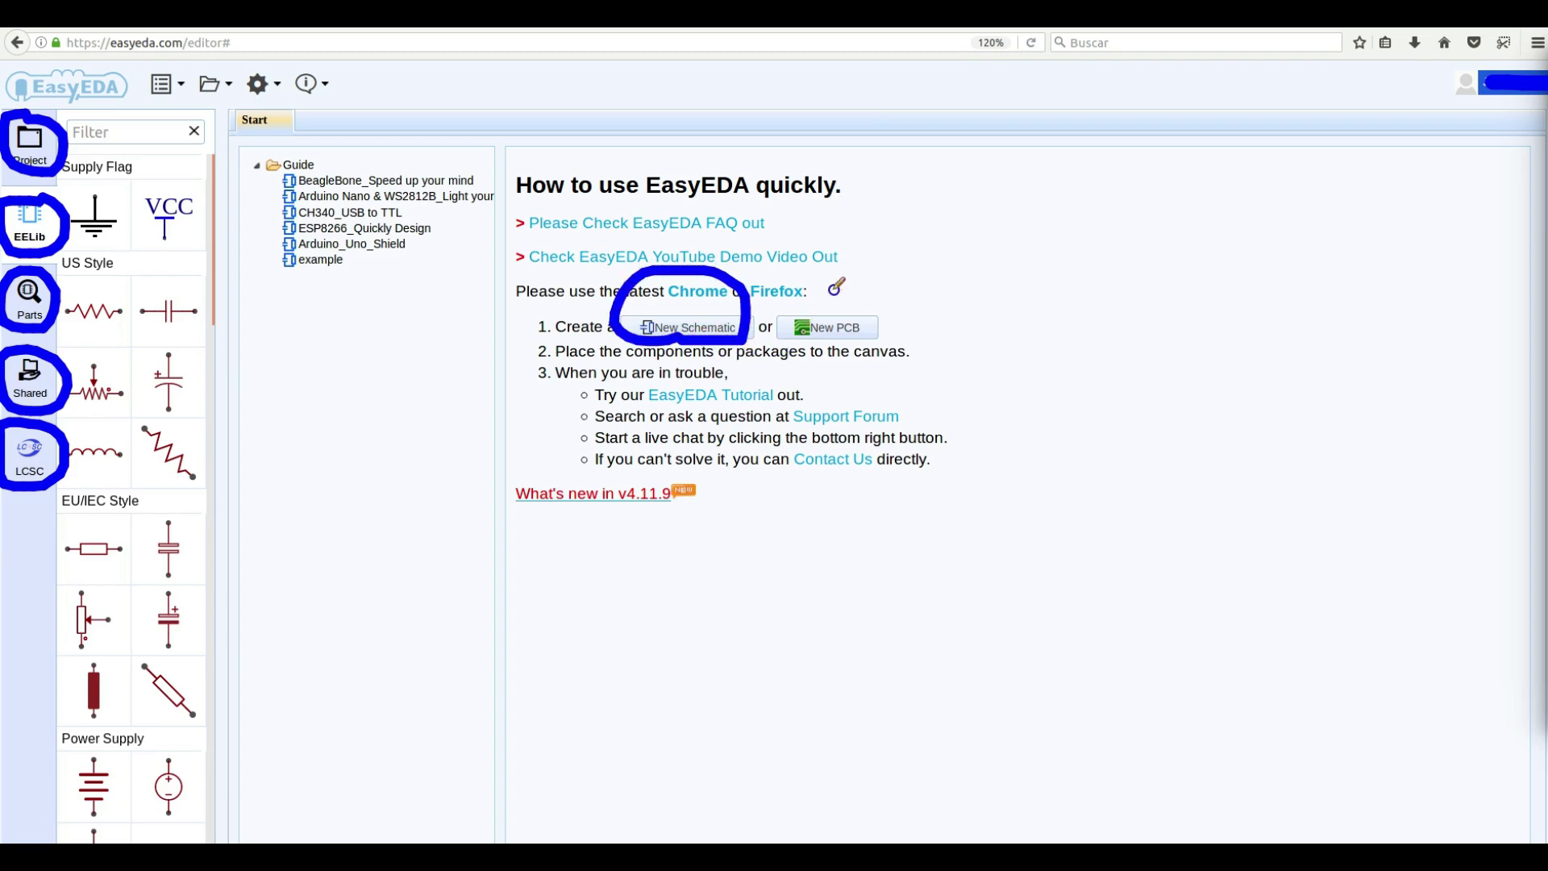
{"action": "mouse_move", "coordinate": [837, 272]}
{"action": "left_mouse_down"}
{"action": "mouse_move", "coordinate": [777, 293]}
{"action": "mouse_move", "coordinate": [767, 337]}
{"action": "mouse_move", "coordinate": [838, 355]}
{"action": "mouse_move", "coordinate": [893, 345]}
{"action": "mouse_move", "coordinate": [877, 283]}
{"action": "mouse_move", "coordinate": [787, 280]}
{"action": "left_mouse_up"}
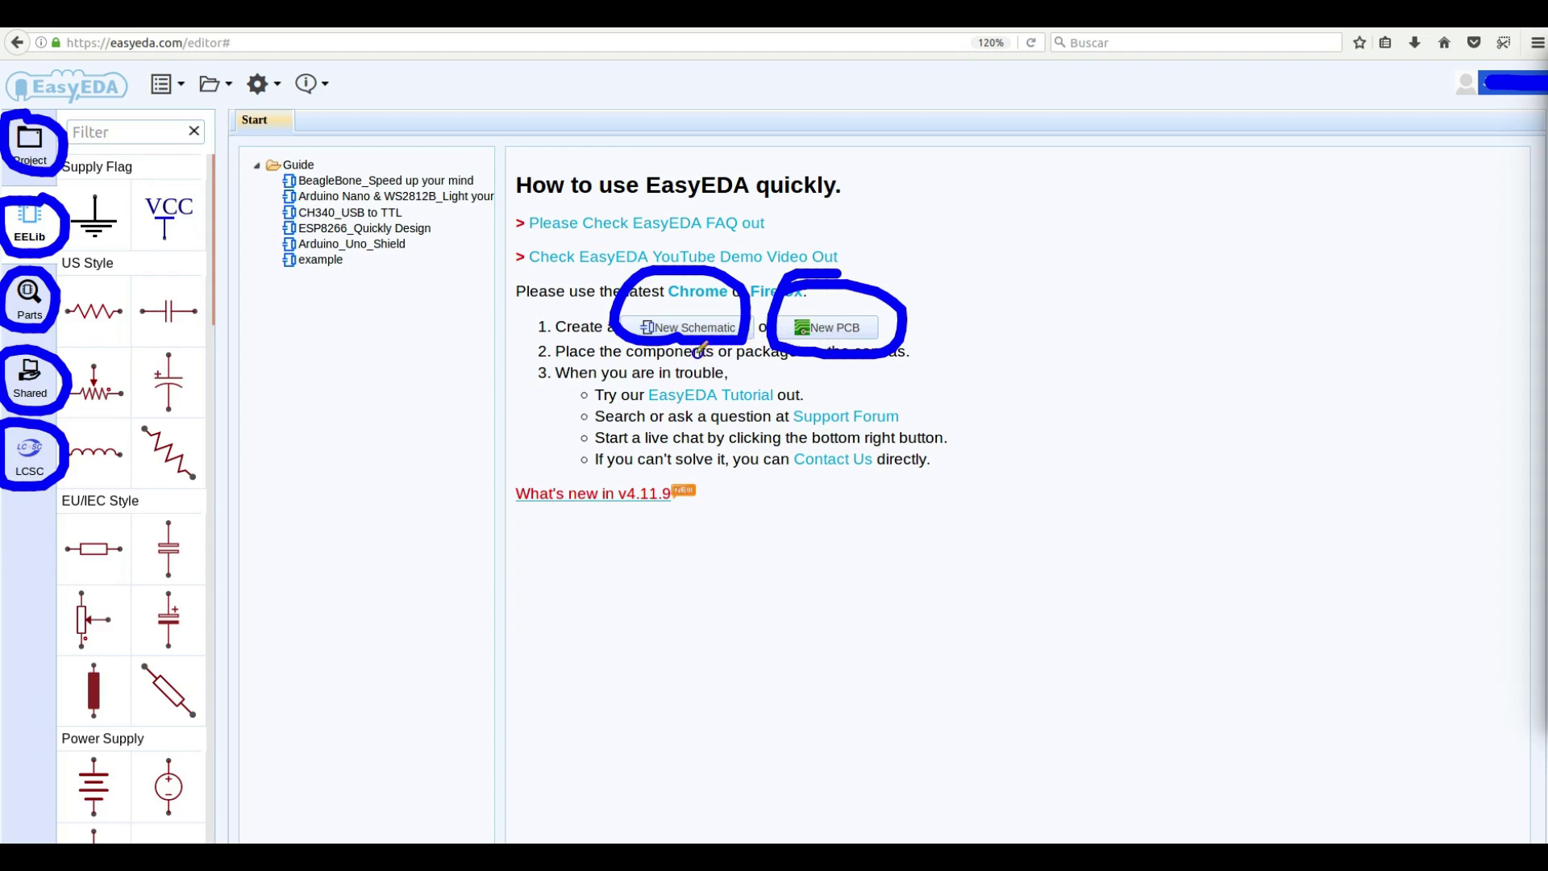
{"action": "left_click_drag", "start_coordinate": [624, 345], "coordinate": [760, 341]}
{"action": "mouse_move", "coordinate": [829, 416]}
{"action": "left_mouse_down"}
{"action": "mouse_move", "coordinate": [830, 340]}
{"action": "mouse_move", "coordinate": [841, 348]}
{"action": "left_mouse_up"}
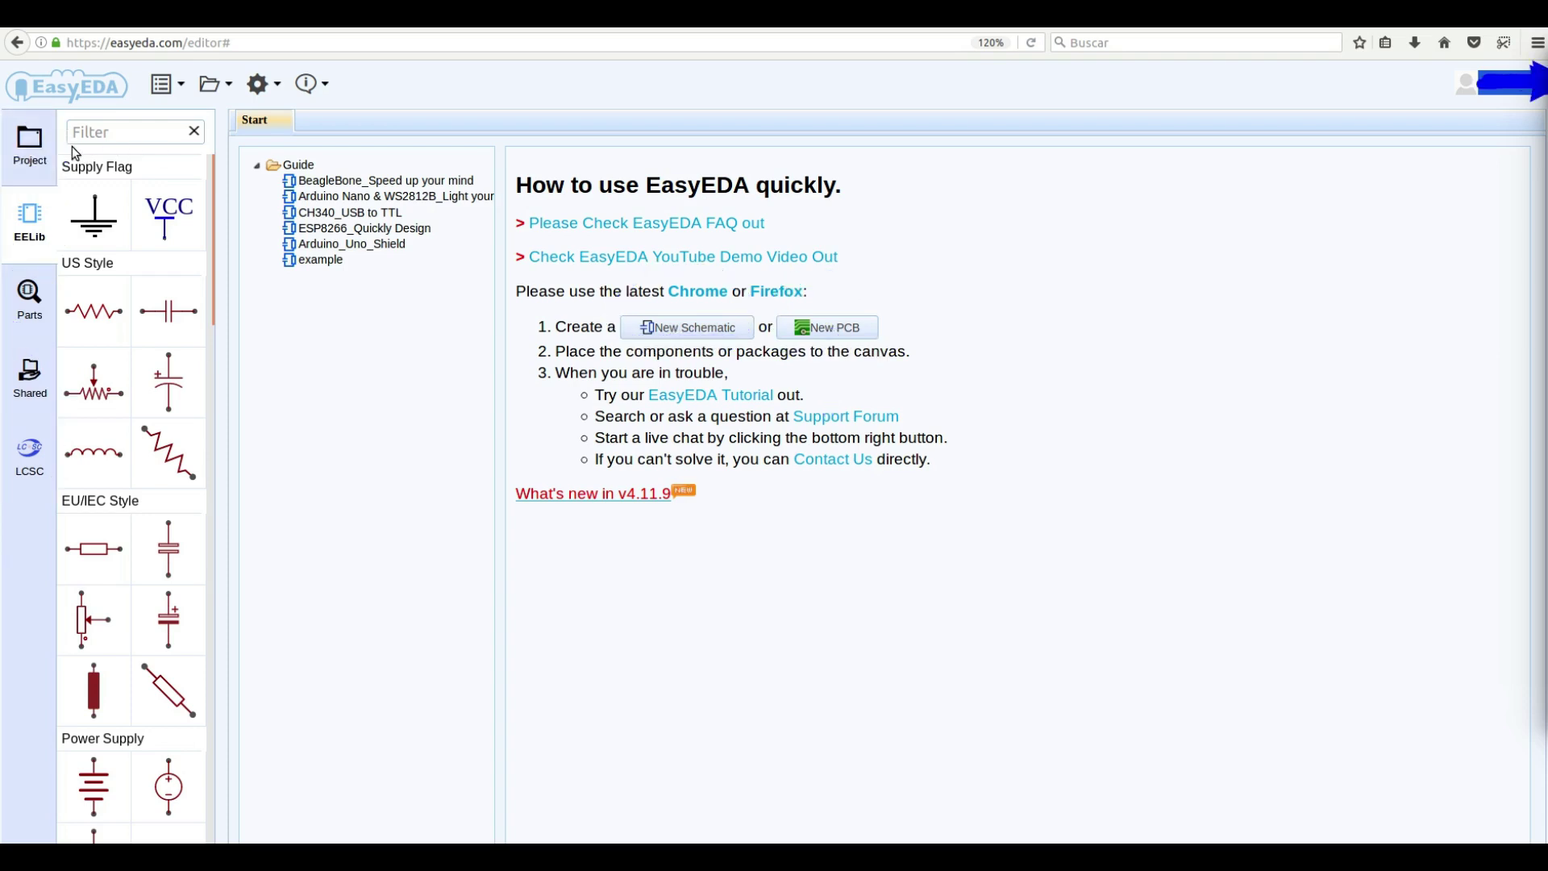
- List the saved projects and open the Esquema SMD schematic and the led_smd board from the SMD project
{"action": "left_click", "coordinate": [32, 146]}
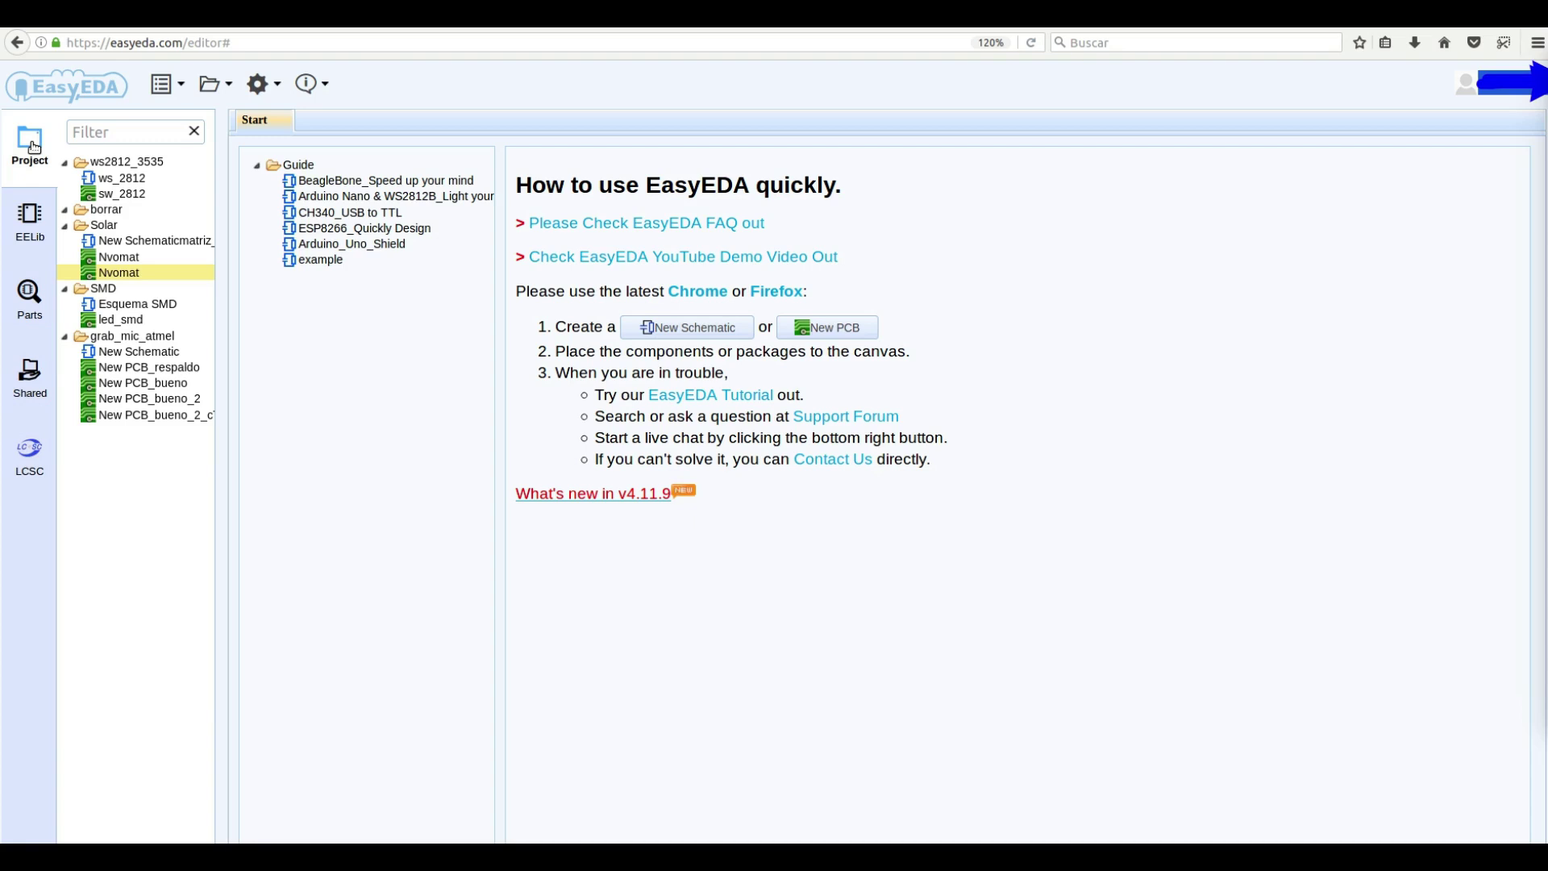
{"action": "key", "text": "ctrl+plus"}
{"action": "key", "text": "ctrl+plus"}
{"action": "key", "text": "ctrl+plus"}
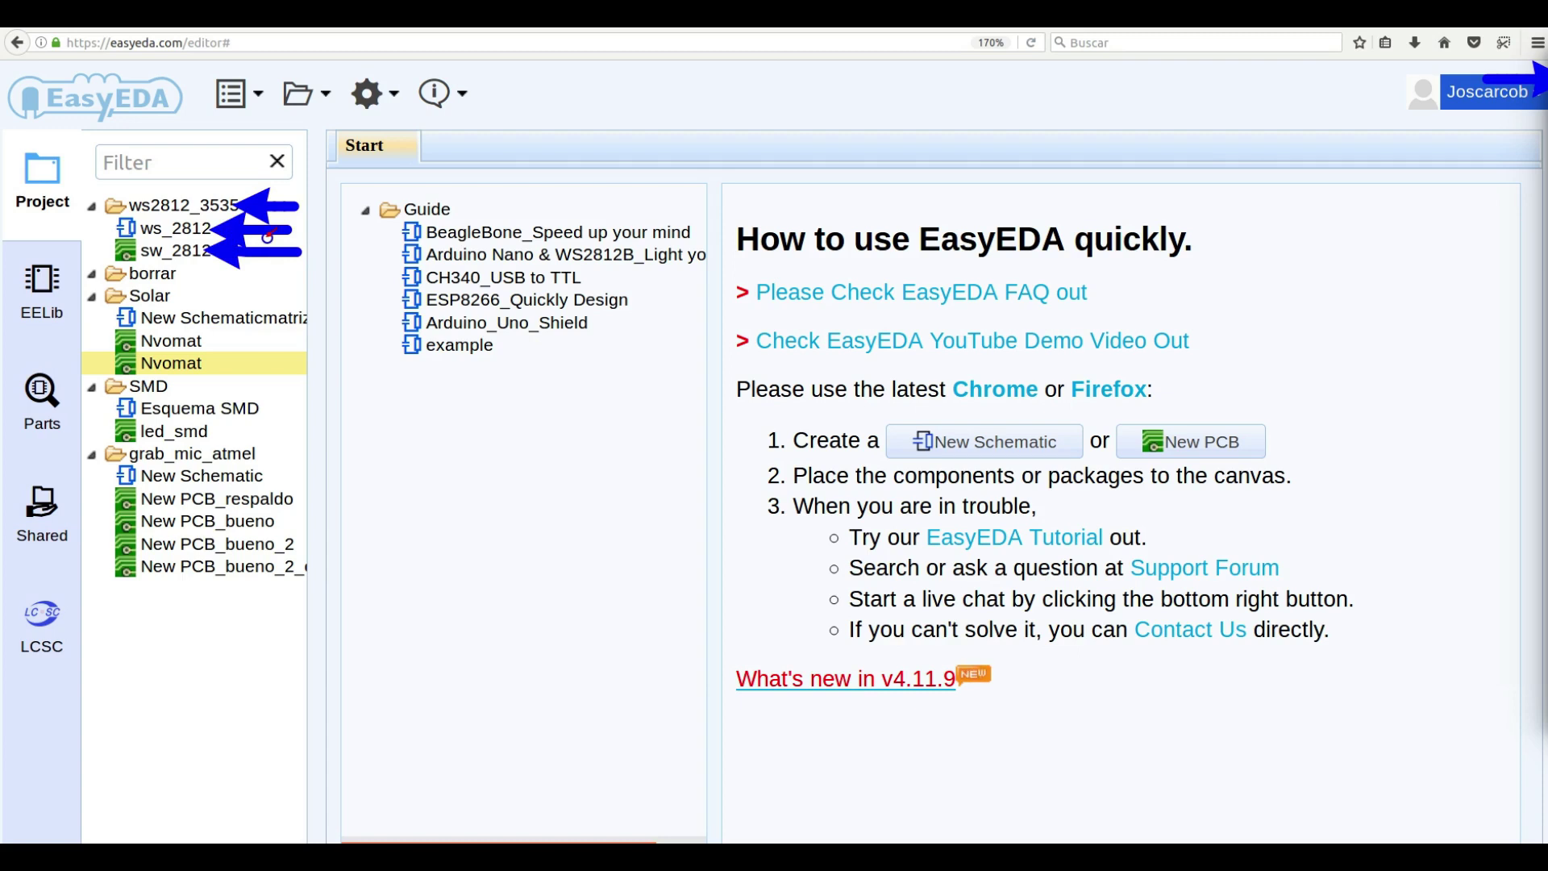
{"action": "left_click", "coordinate": [268, 235]}
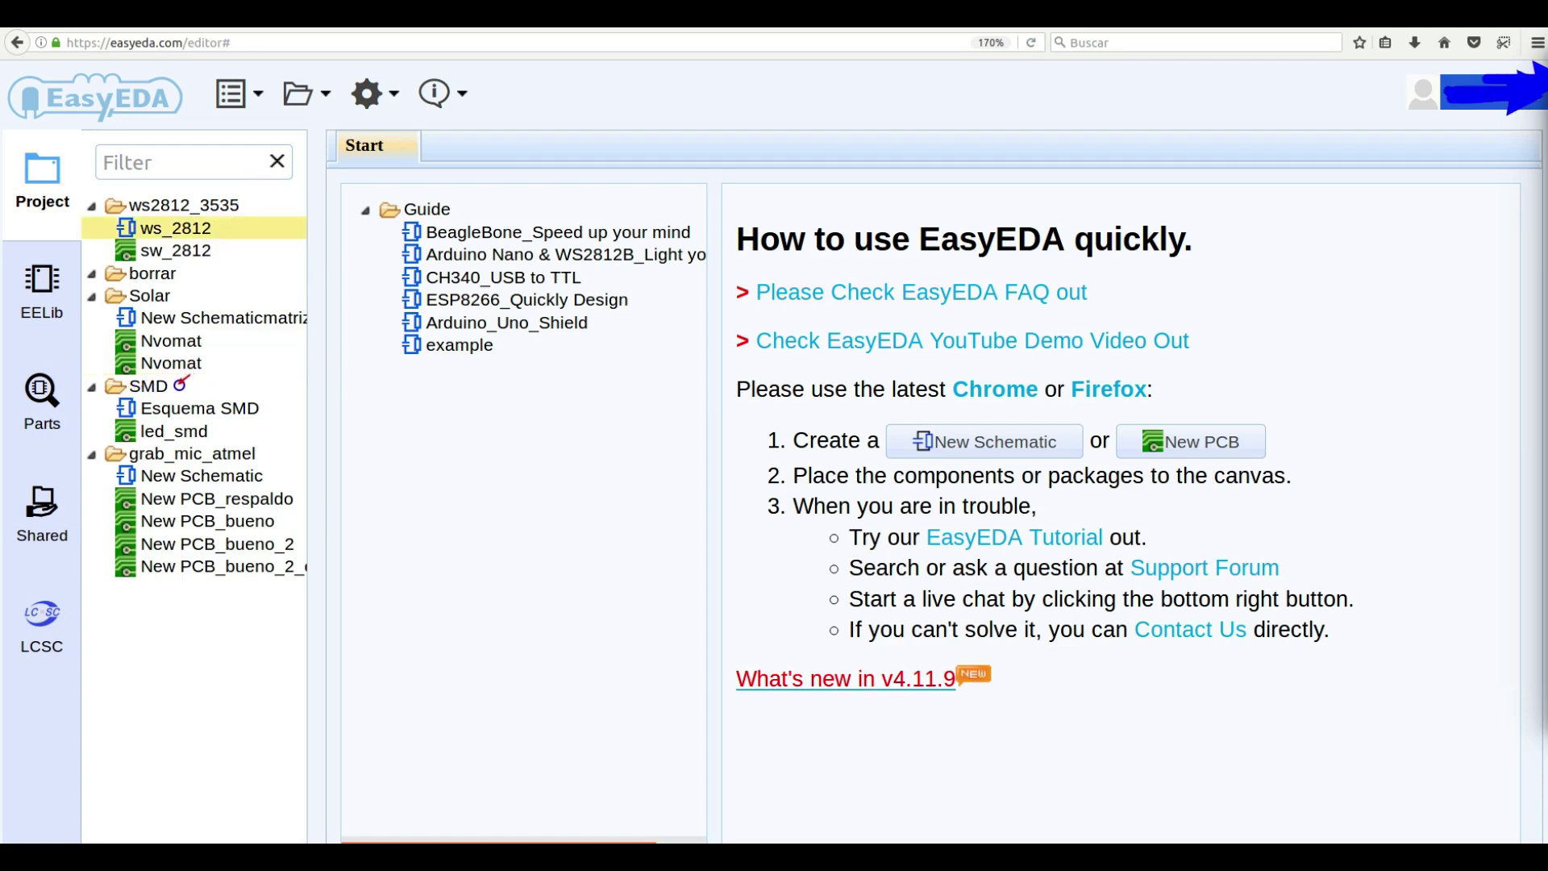
{"action": "mouse_move", "coordinate": [179, 388]}
{"action": "left_mouse_down"}
{"action": "mouse_move", "coordinate": [230, 387]}
{"action": "mouse_move", "coordinate": [165, 389]}
{"action": "mouse_move", "coordinate": [177, 386]}
{"action": "left_mouse_up"}
{"action": "mouse_move", "coordinate": [310, 403]}
{"action": "left_mouse_down"}
{"action": "mouse_move", "coordinate": [250, 405]}
{"action": "mouse_move", "coordinate": [263, 431]}
{"action": "mouse_move", "coordinate": [208, 431]}
{"action": "left_mouse_up"}
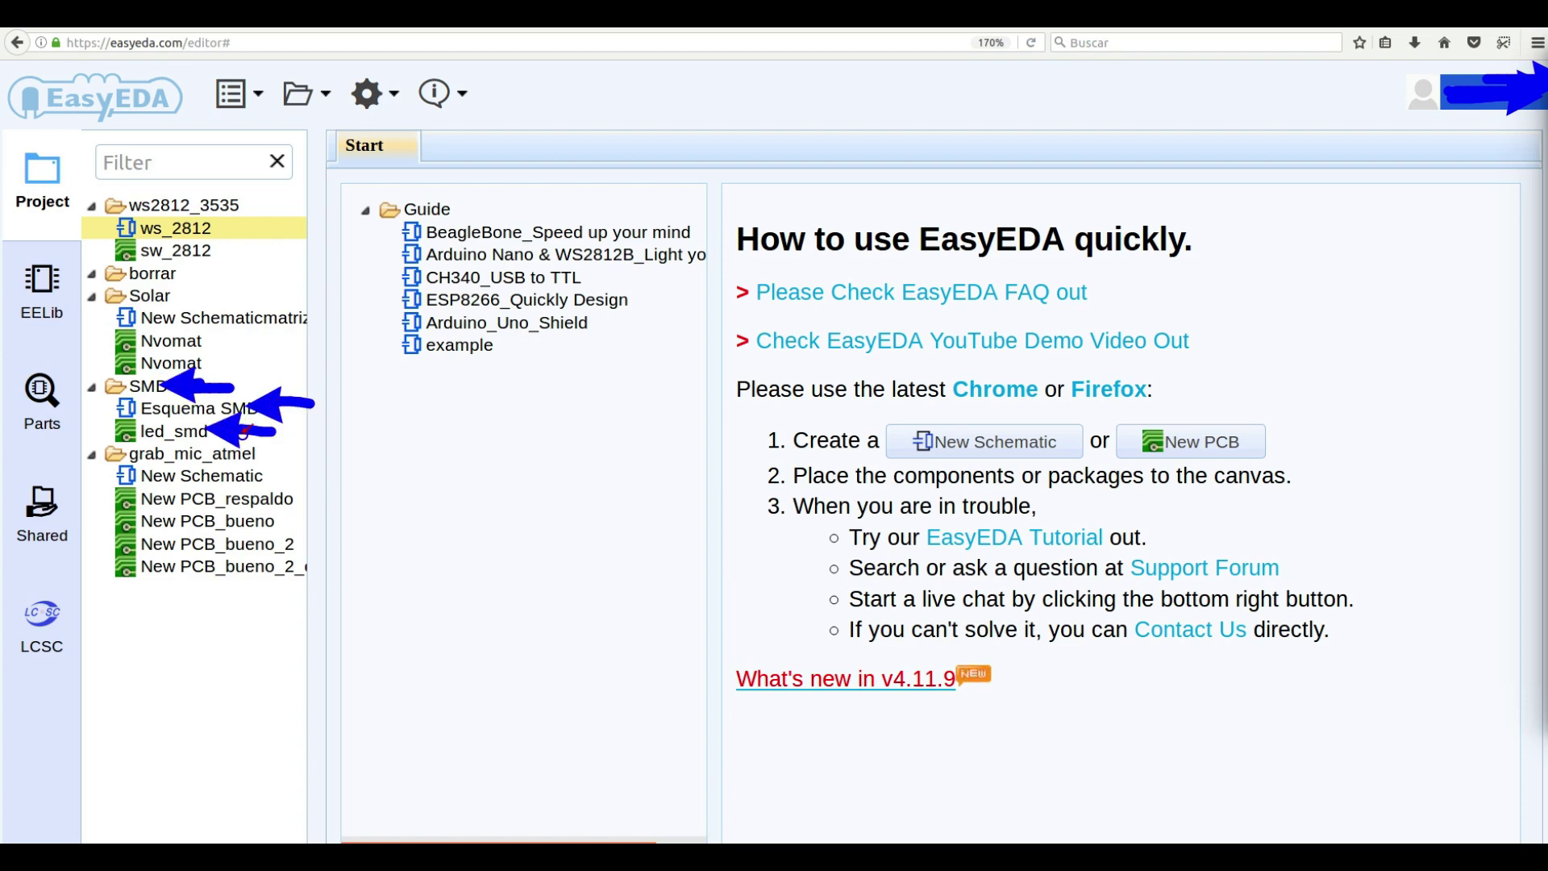
{"action": "left_click", "coordinate": [182, 408]}
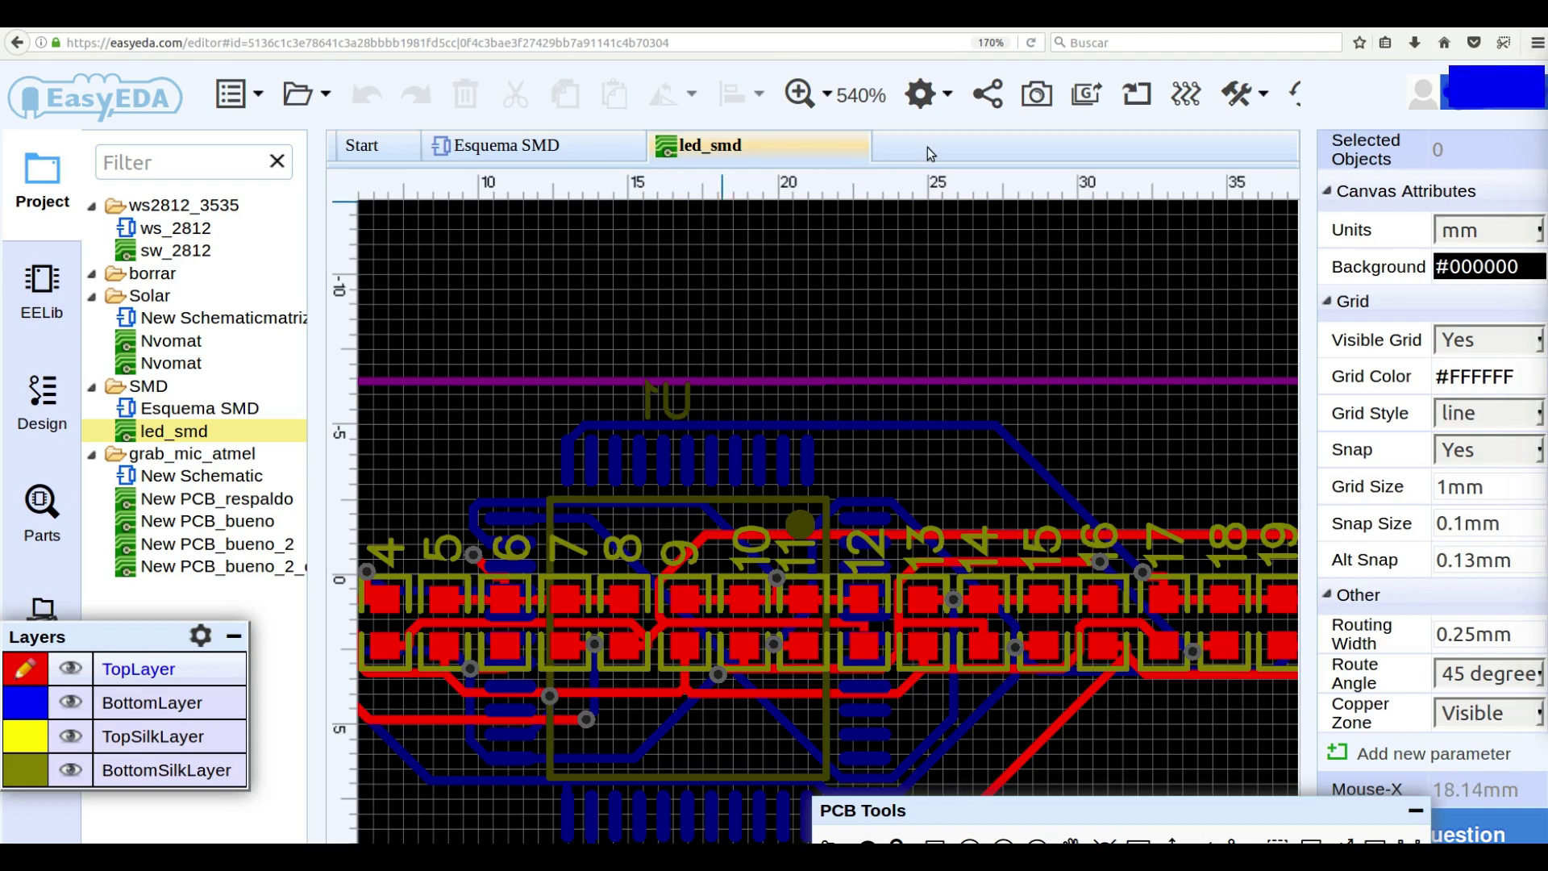
- Reduce the page zoom to 120% and collapse the project list, canvas attributes and main toolbar to enlarge the led_smd board area
{"action": "key", "text": "ctrl+minus"}
{"action": "key", "text": "ctrl+minus"}
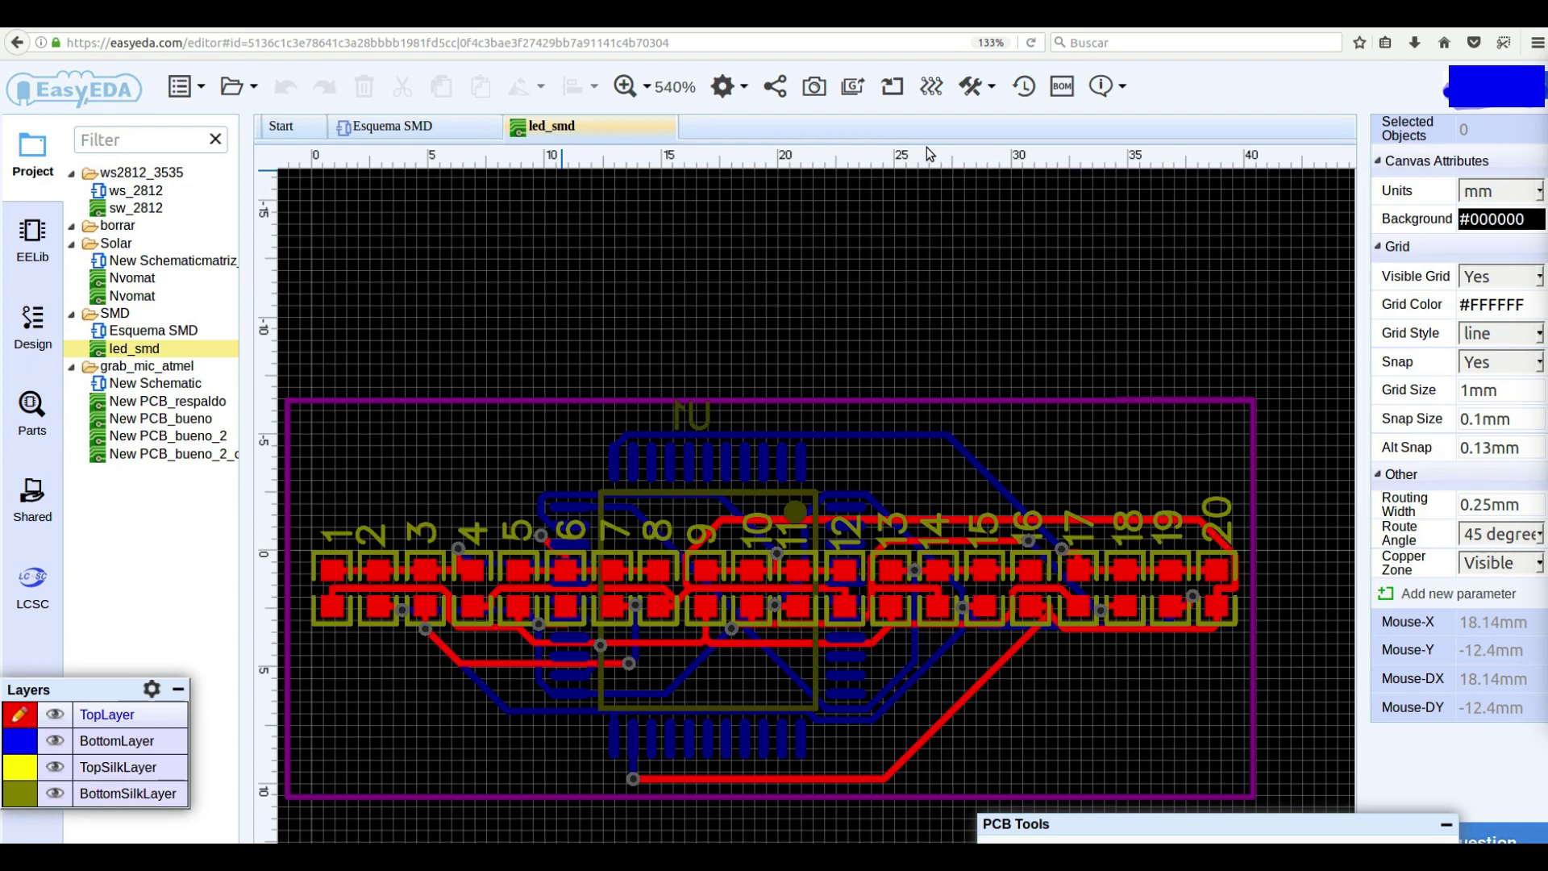
{"action": "key", "text": "ctrl+minus"}
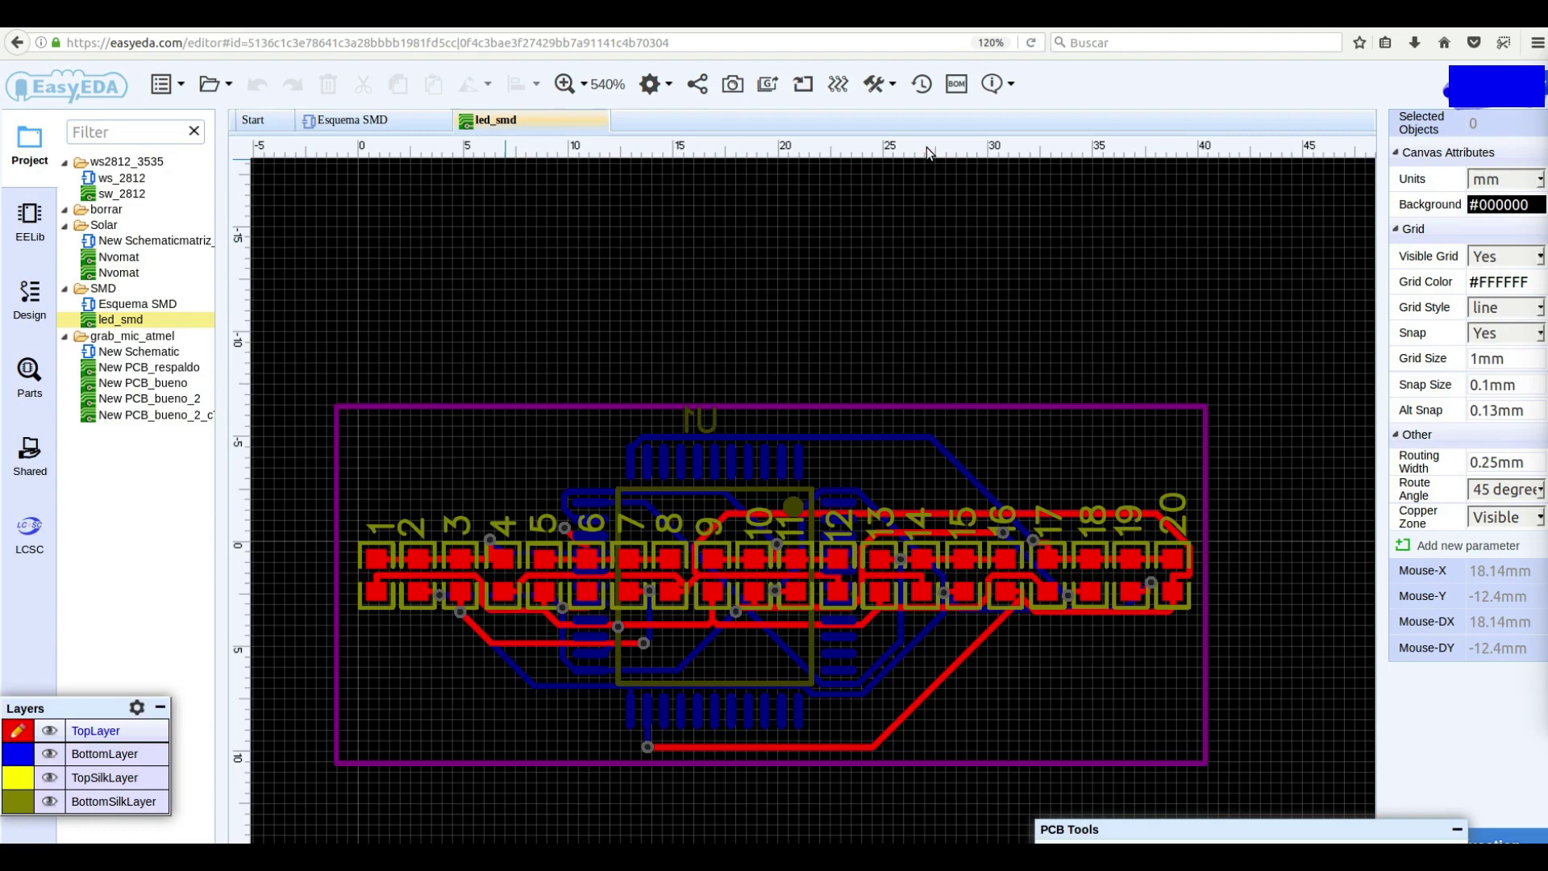
{"action": "left_click", "coordinate": [222, 491]}
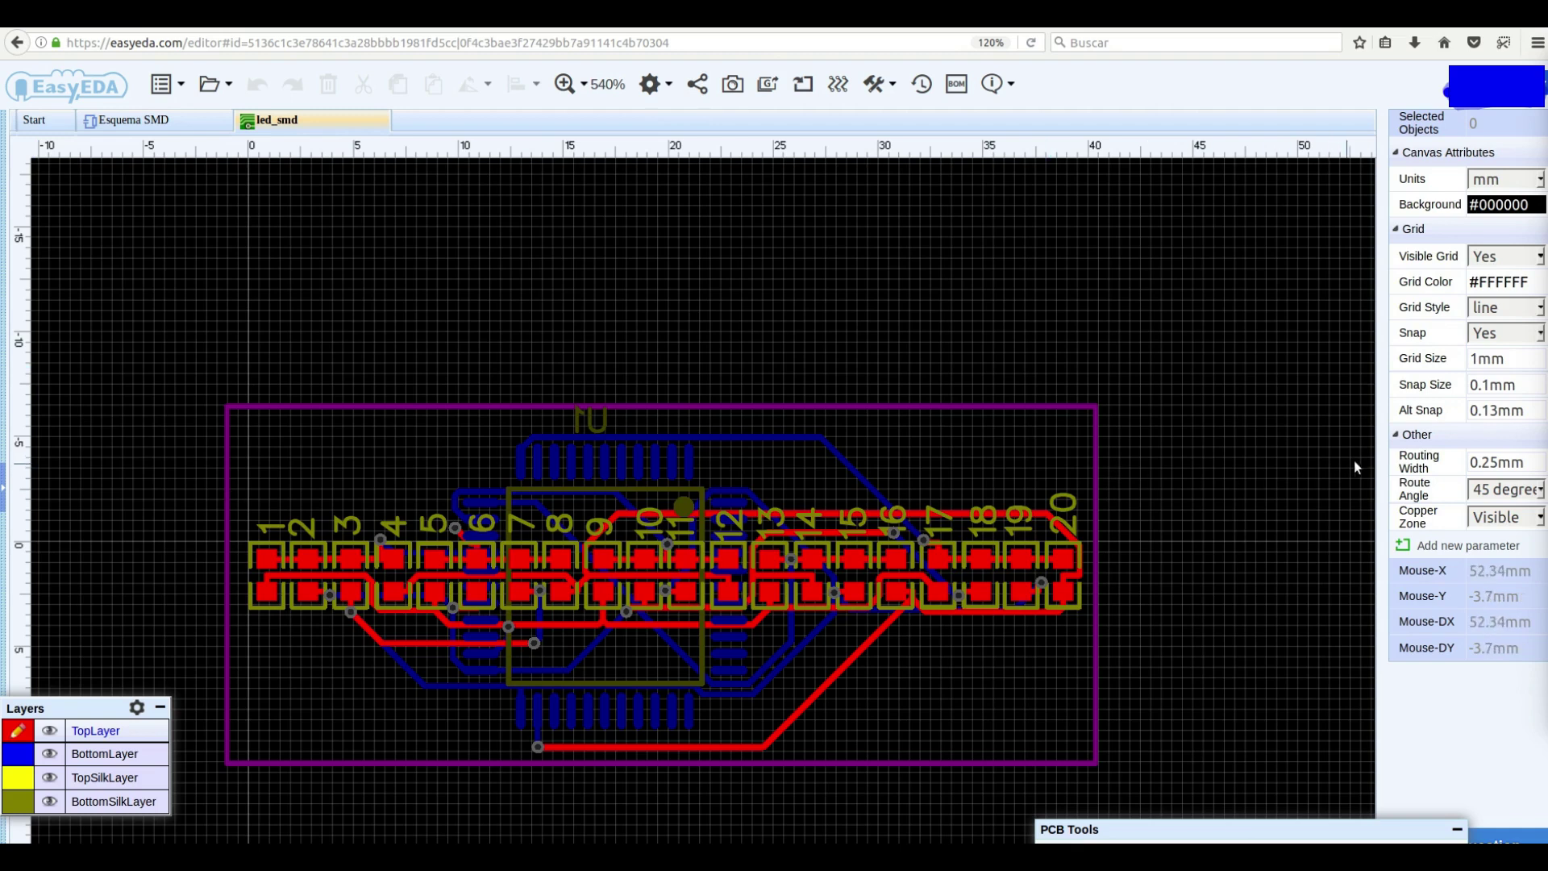
{"action": "left_click", "coordinate": [1383, 493]}
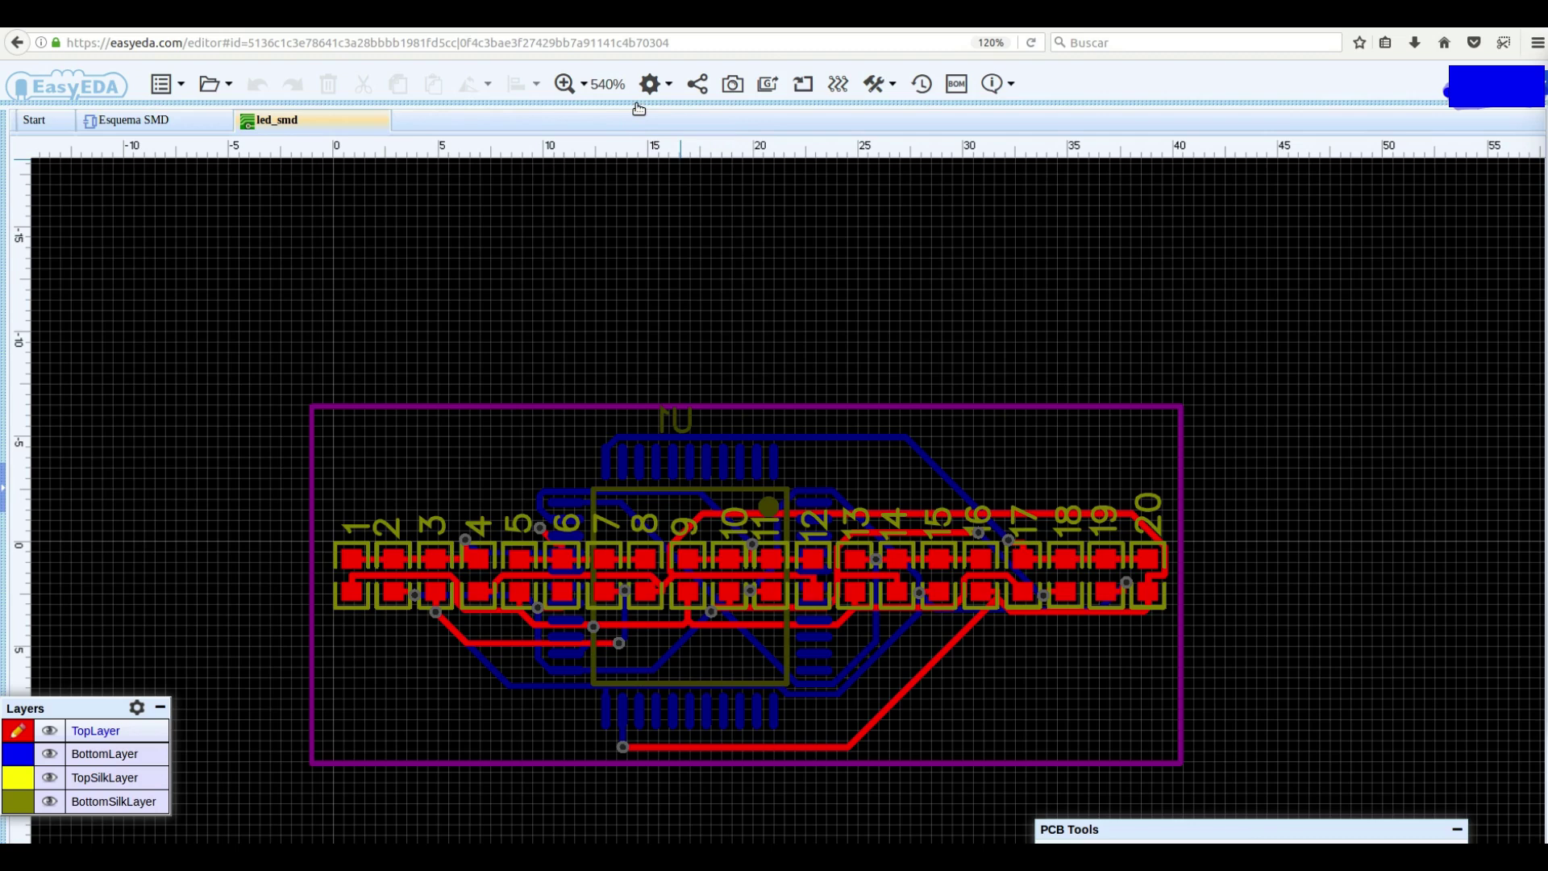
{"action": "left_click", "coordinate": [637, 105]}
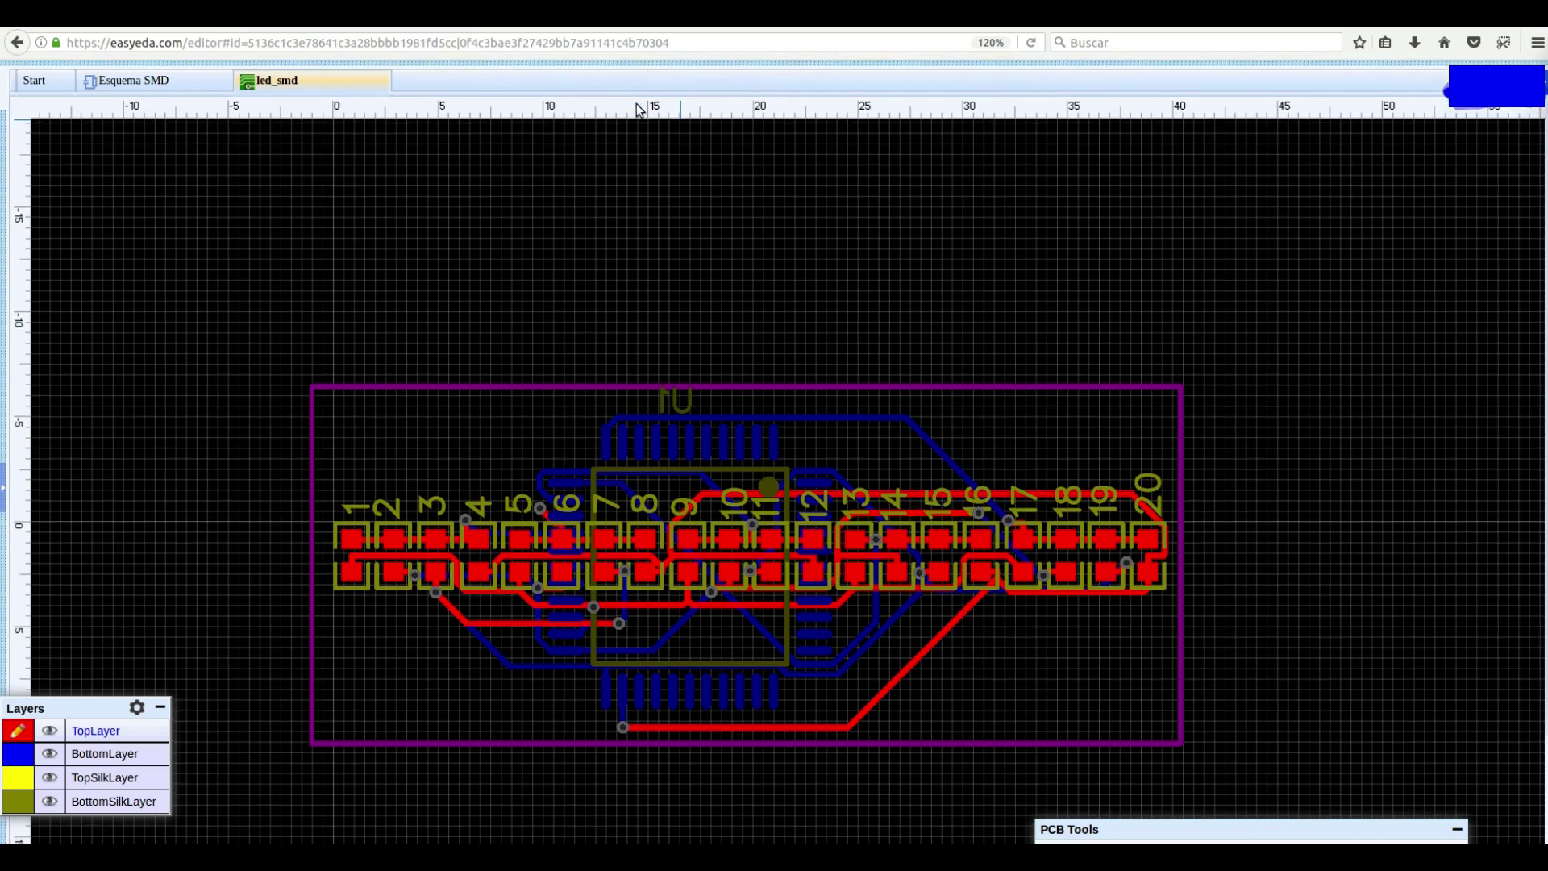
{"action": "scroll", "coordinate": [820, 444], "scroll_direction": "up", "scroll_amount": 3}
{"action": "right_click_drag", "start_coordinate": [867, 489], "coordinate": [973, 283]}
{"action": "scroll", "coordinate": [972, 283], "scroll_direction": "down", "scroll_amount": 1}
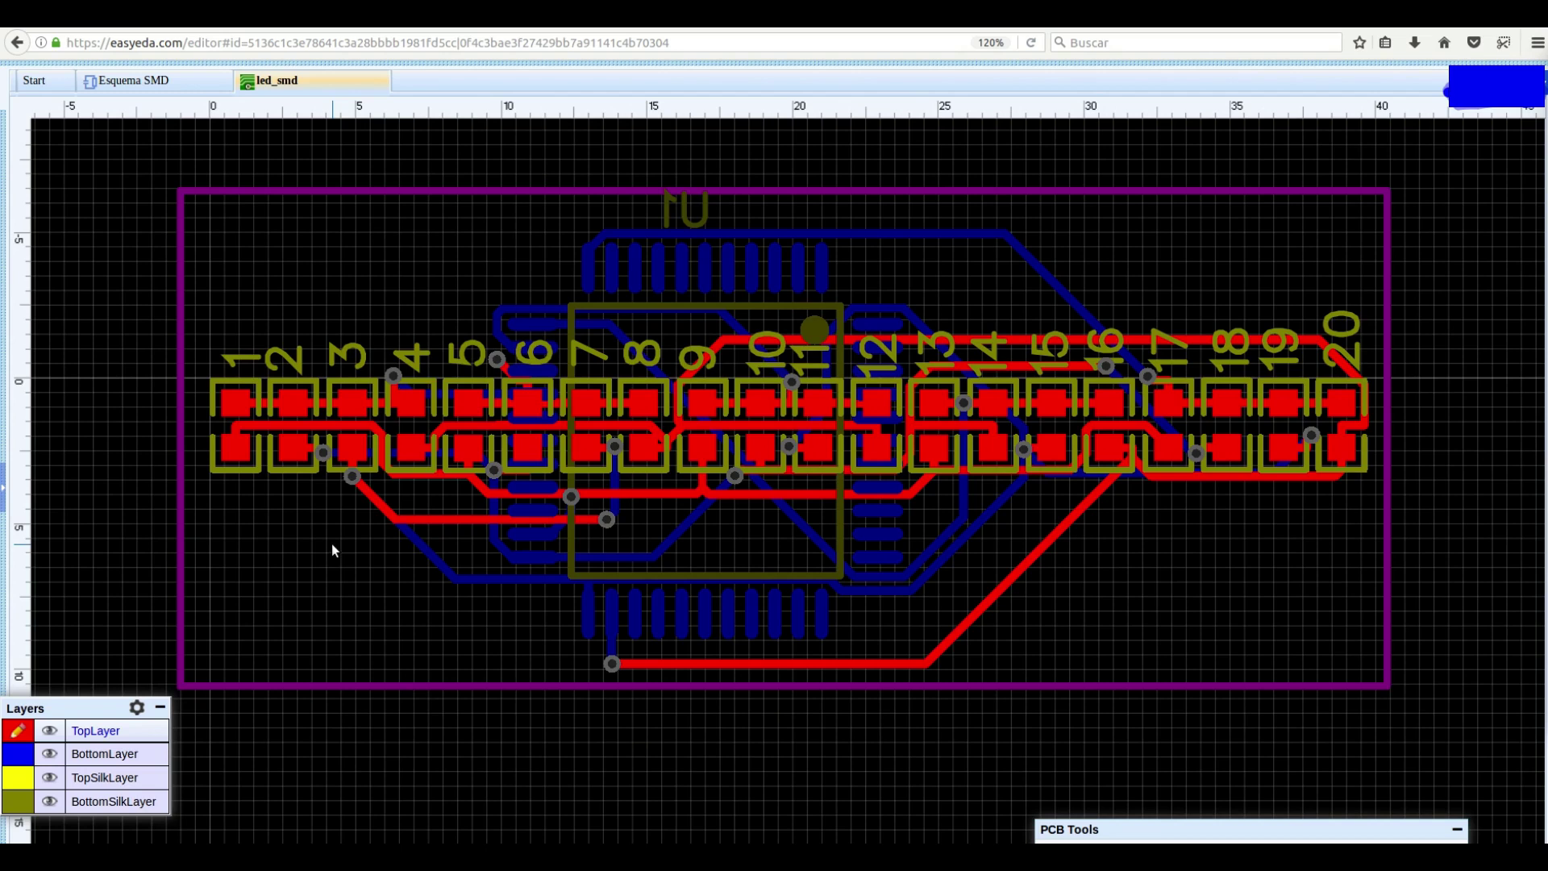
- Activate TopSilkLayer, view the board with TopLayer and TopSilkLayer hidden, and view it with TopLayer shown and BottomLayer hidden
{"action": "key", "text": "y"}
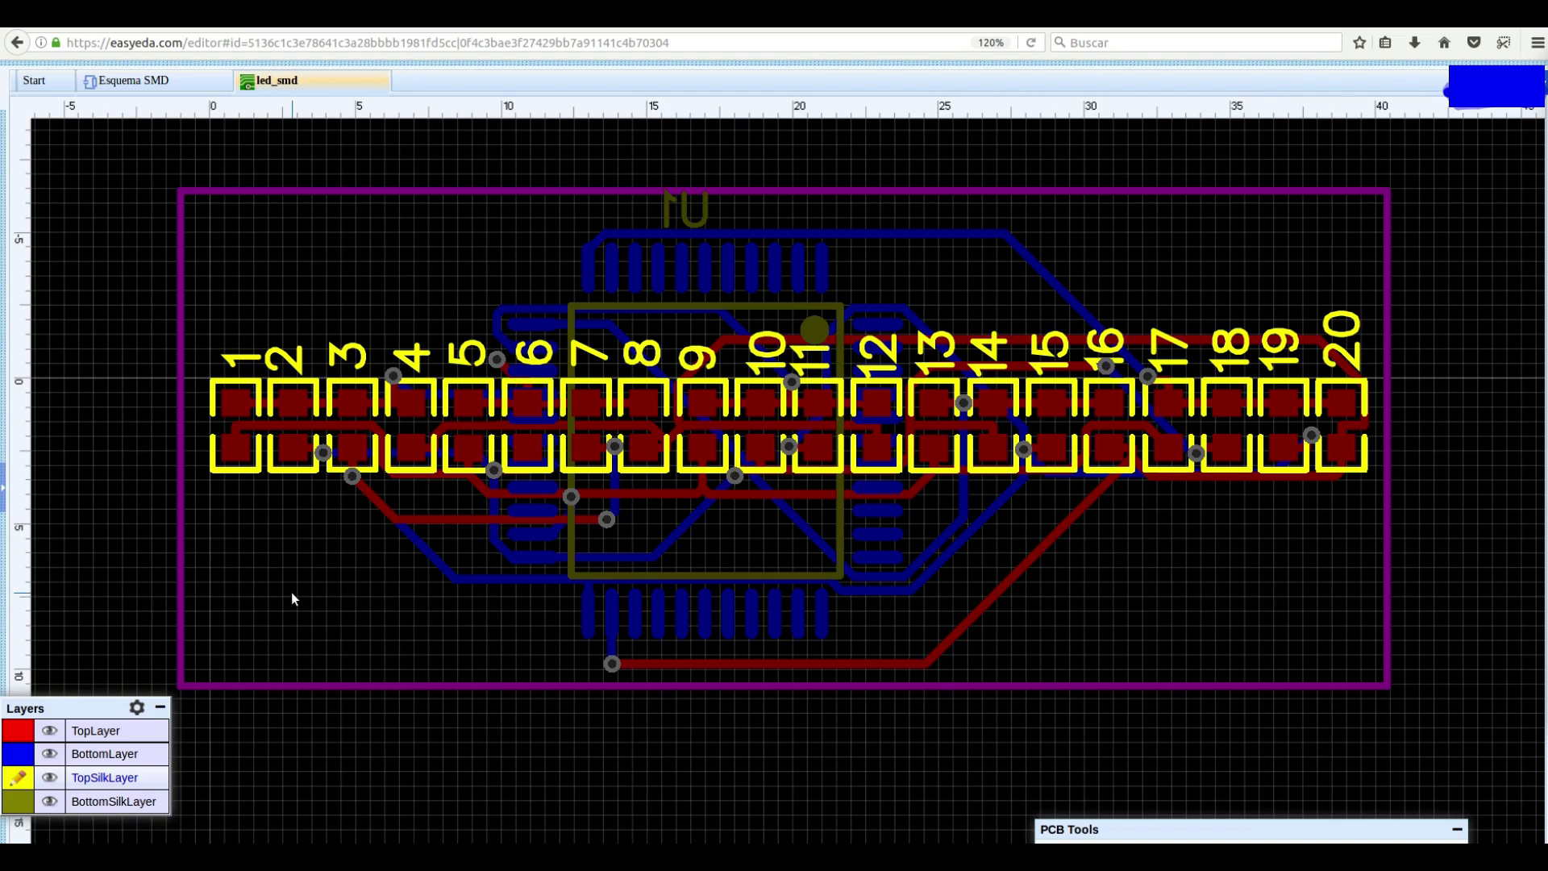
{"action": "mouse_move", "coordinate": [68, 727]}
{"action": "left_click", "coordinate": [53, 660]}
{"action": "left_click", "coordinate": [53, 682]}
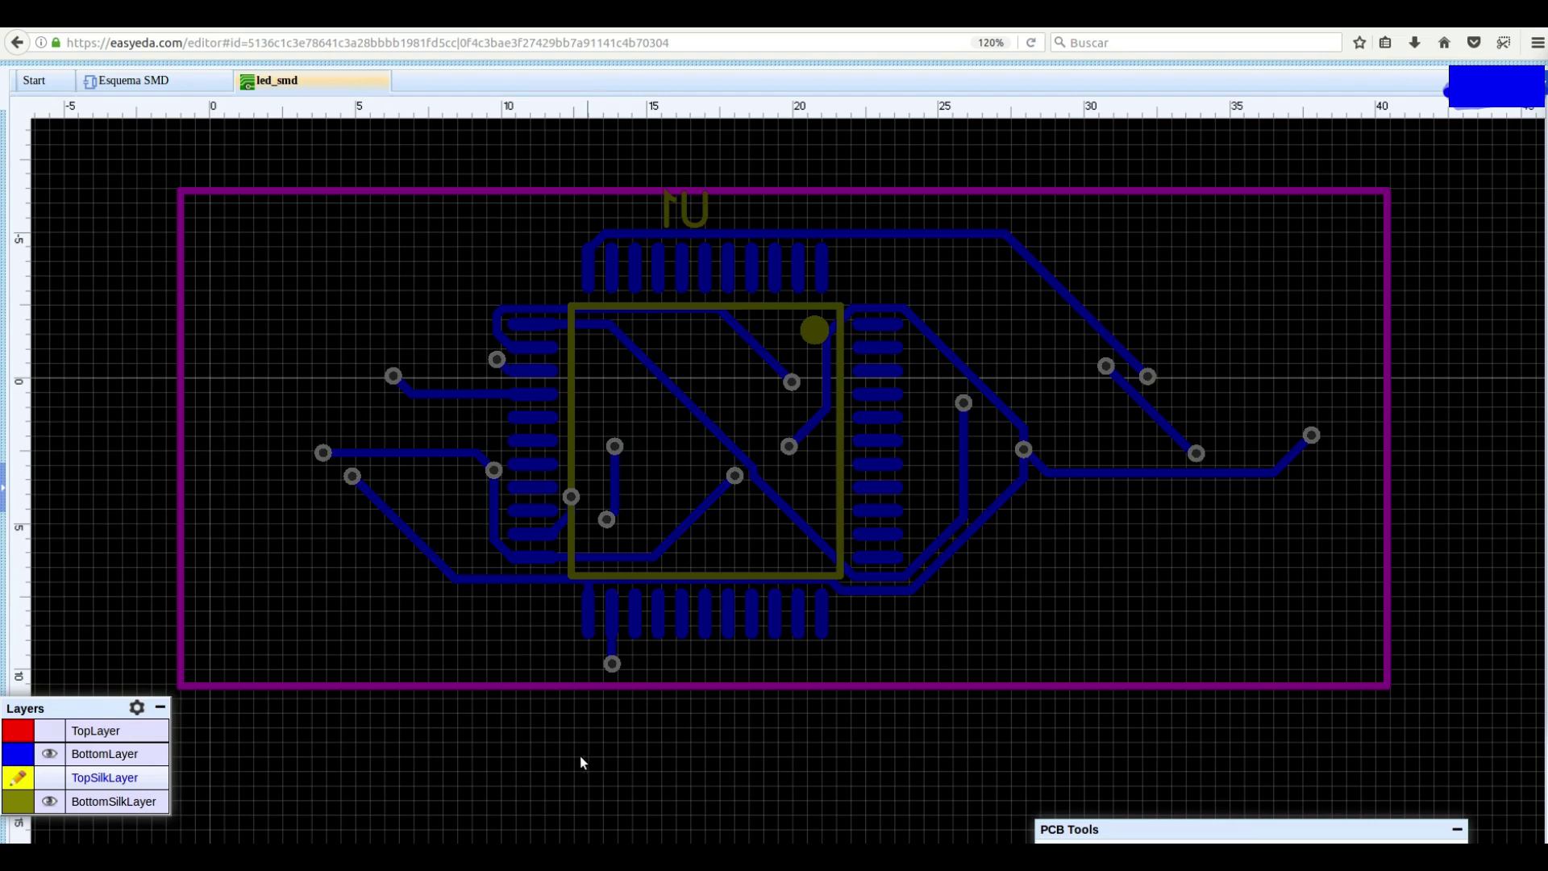
{"action": "left_click", "coordinate": [49, 635]}
{"action": "left_click", "coordinate": [45, 663]}
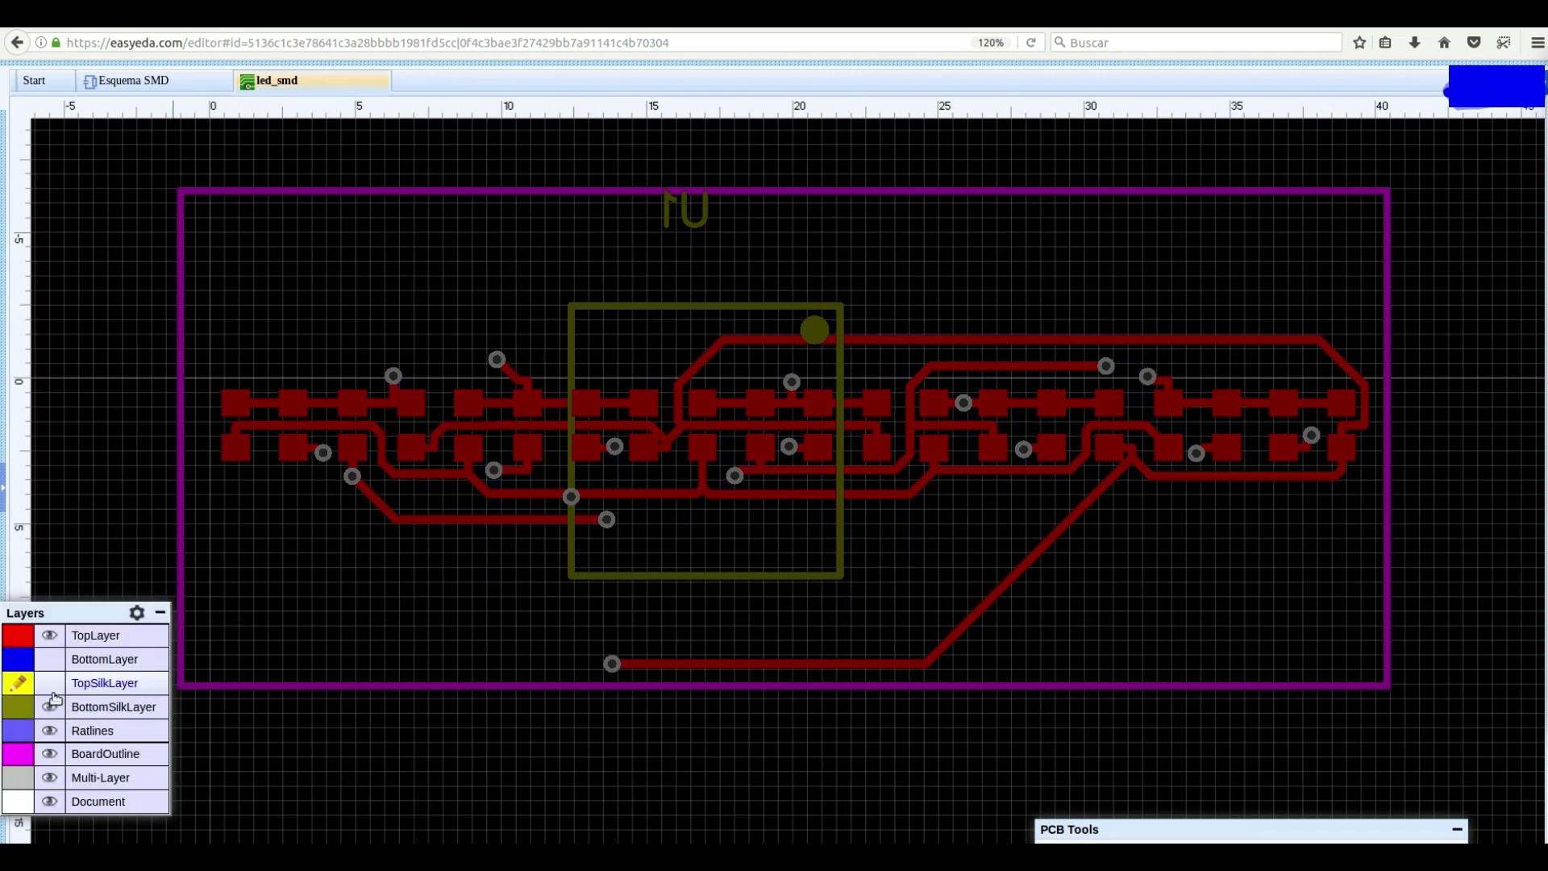
- Make BottomLayer, TopLayer and TopSilkLayer active one after another, and show TopSilkLayer again
{"action": "left_click", "coordinate": [9, 661]}
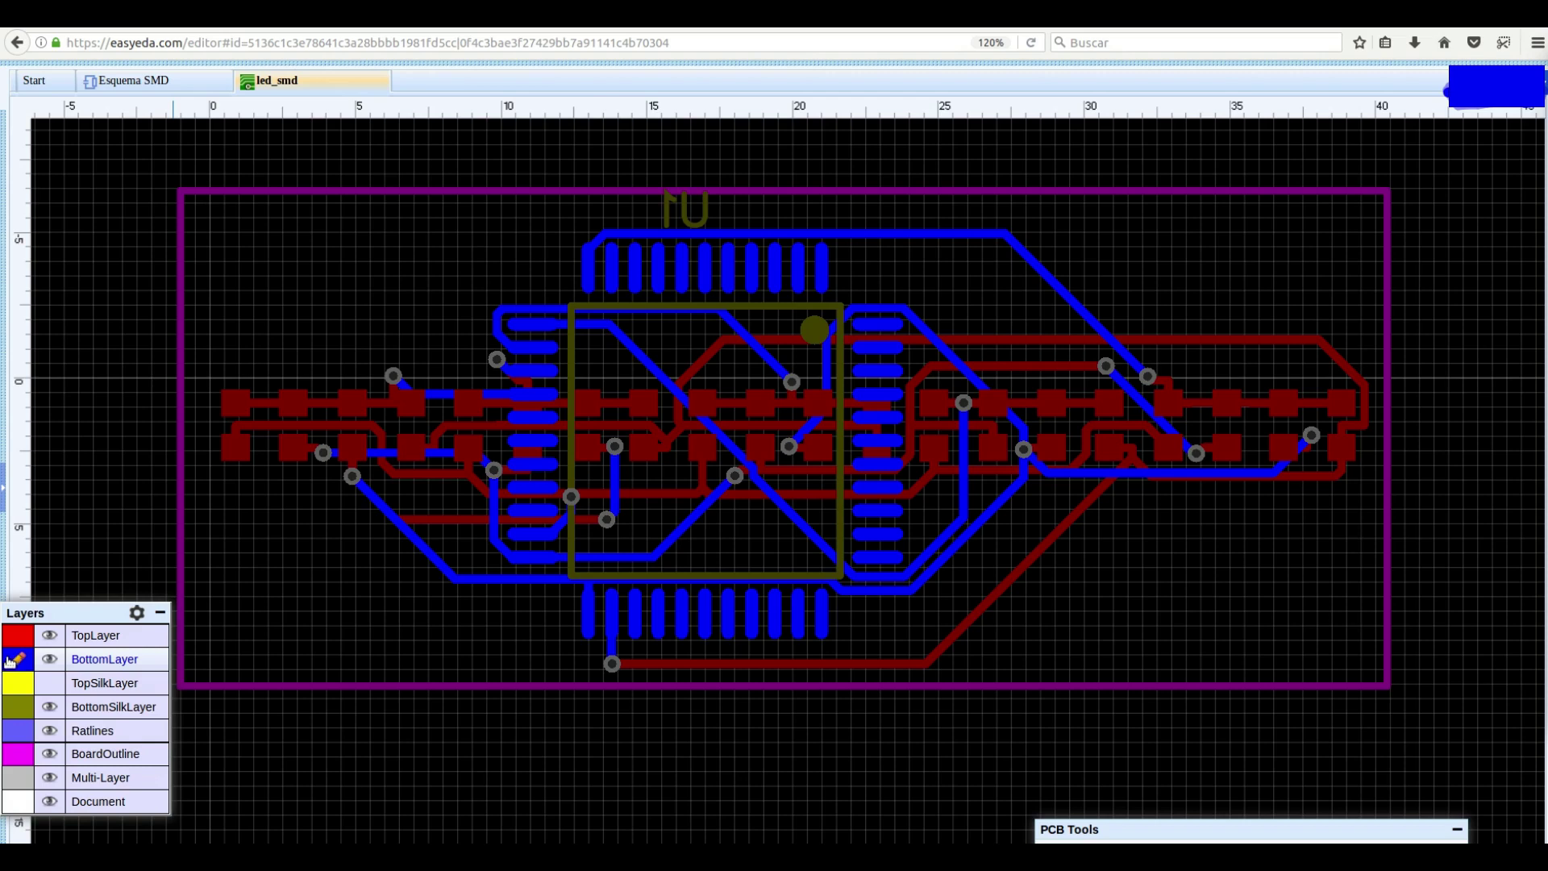
{"action": "left_click", "coordinate": [22, 641]}
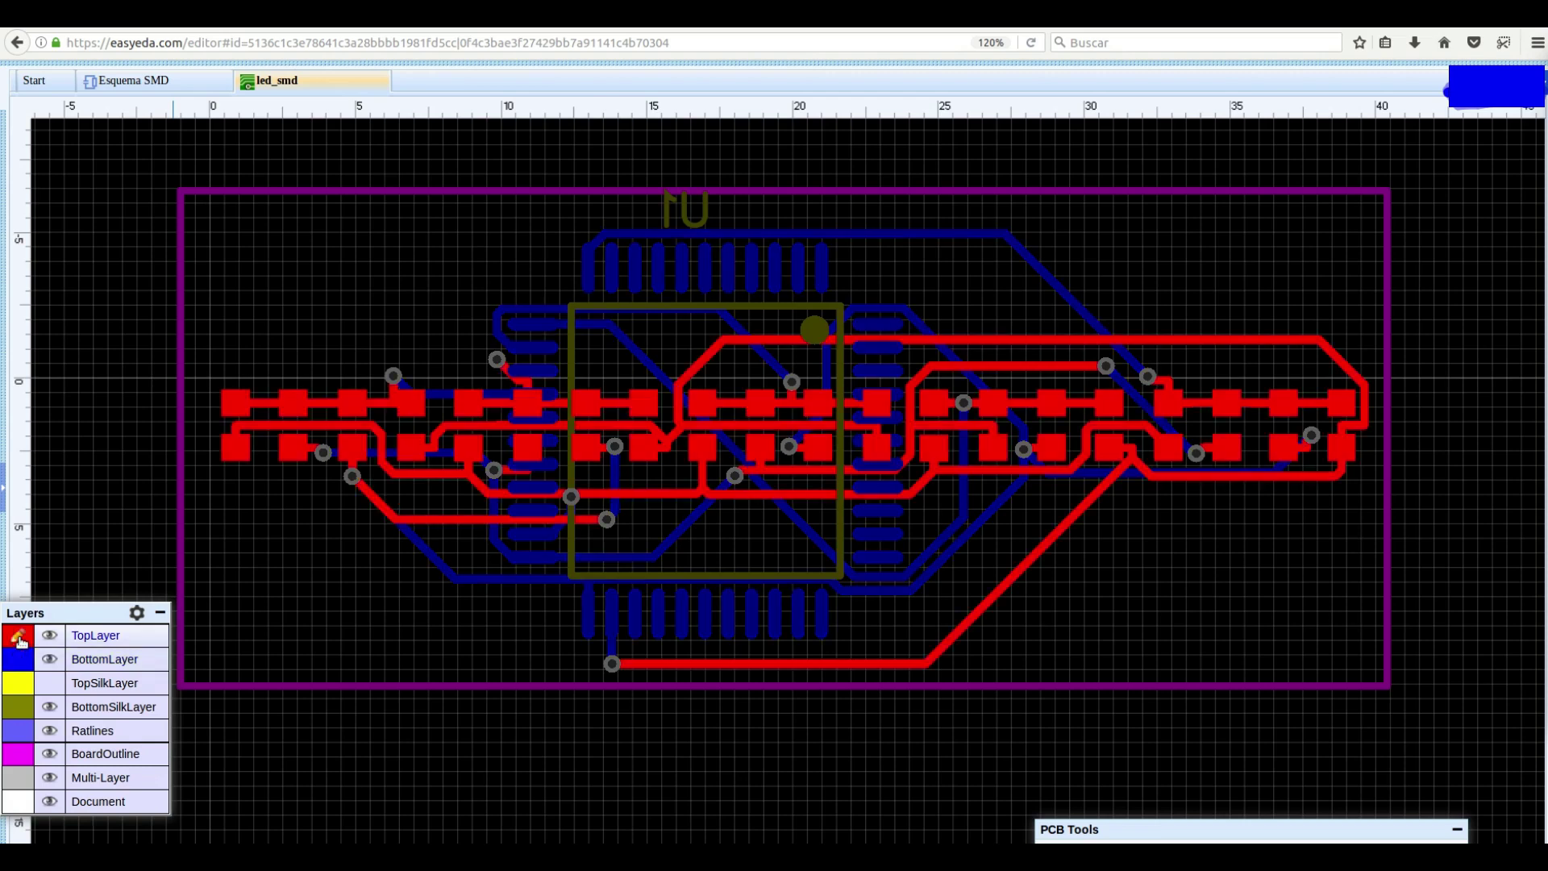
{"action": "left_click", "coordinate": [18, 683]}
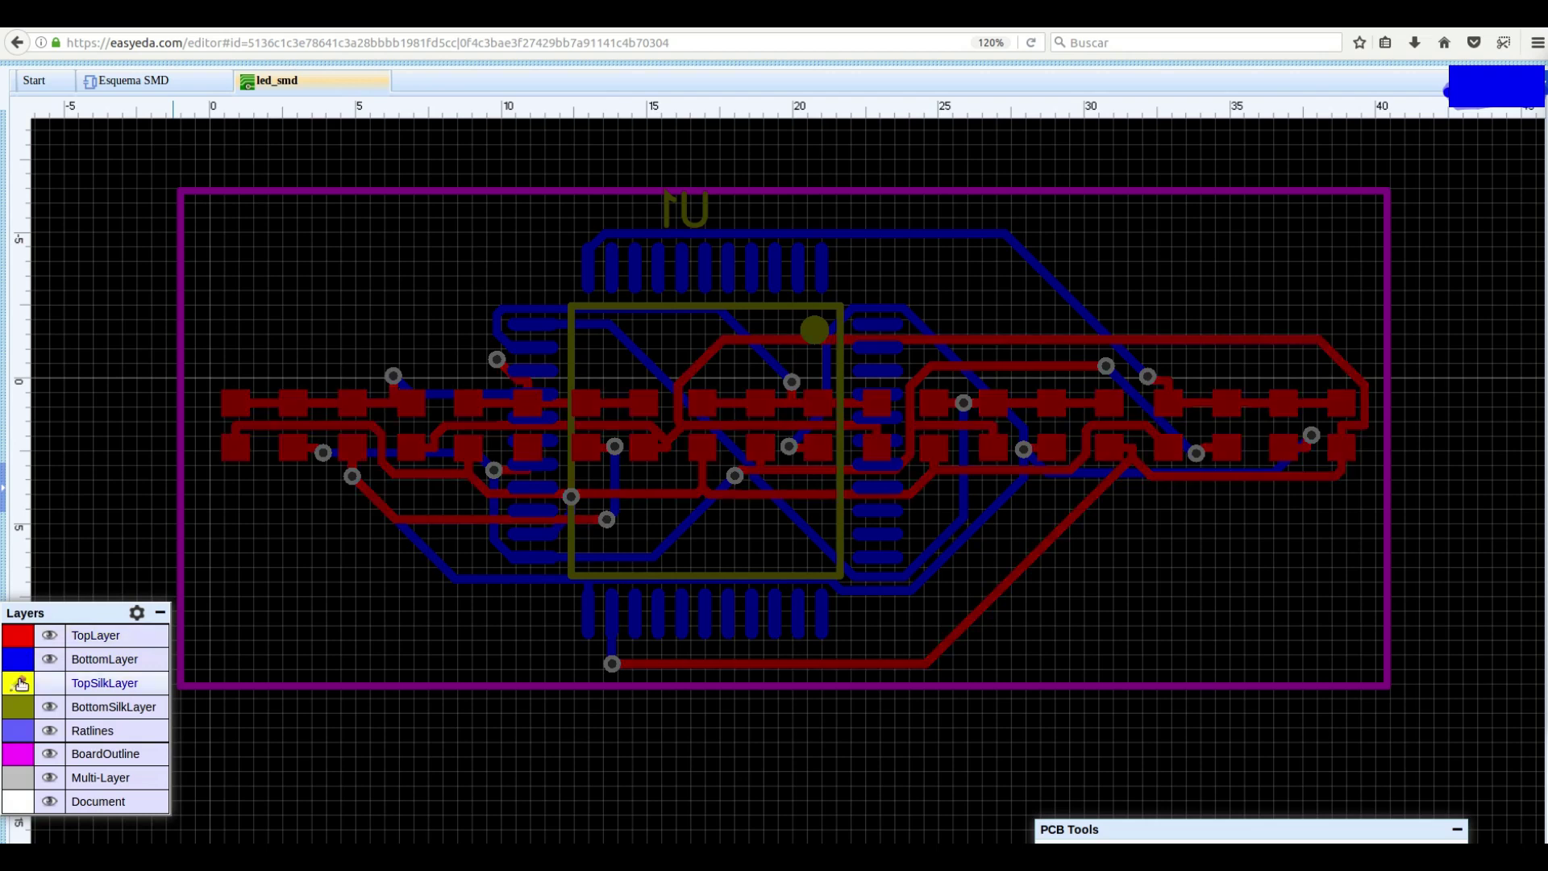
{"action": "left_click", "coordinate": [46, 684]}
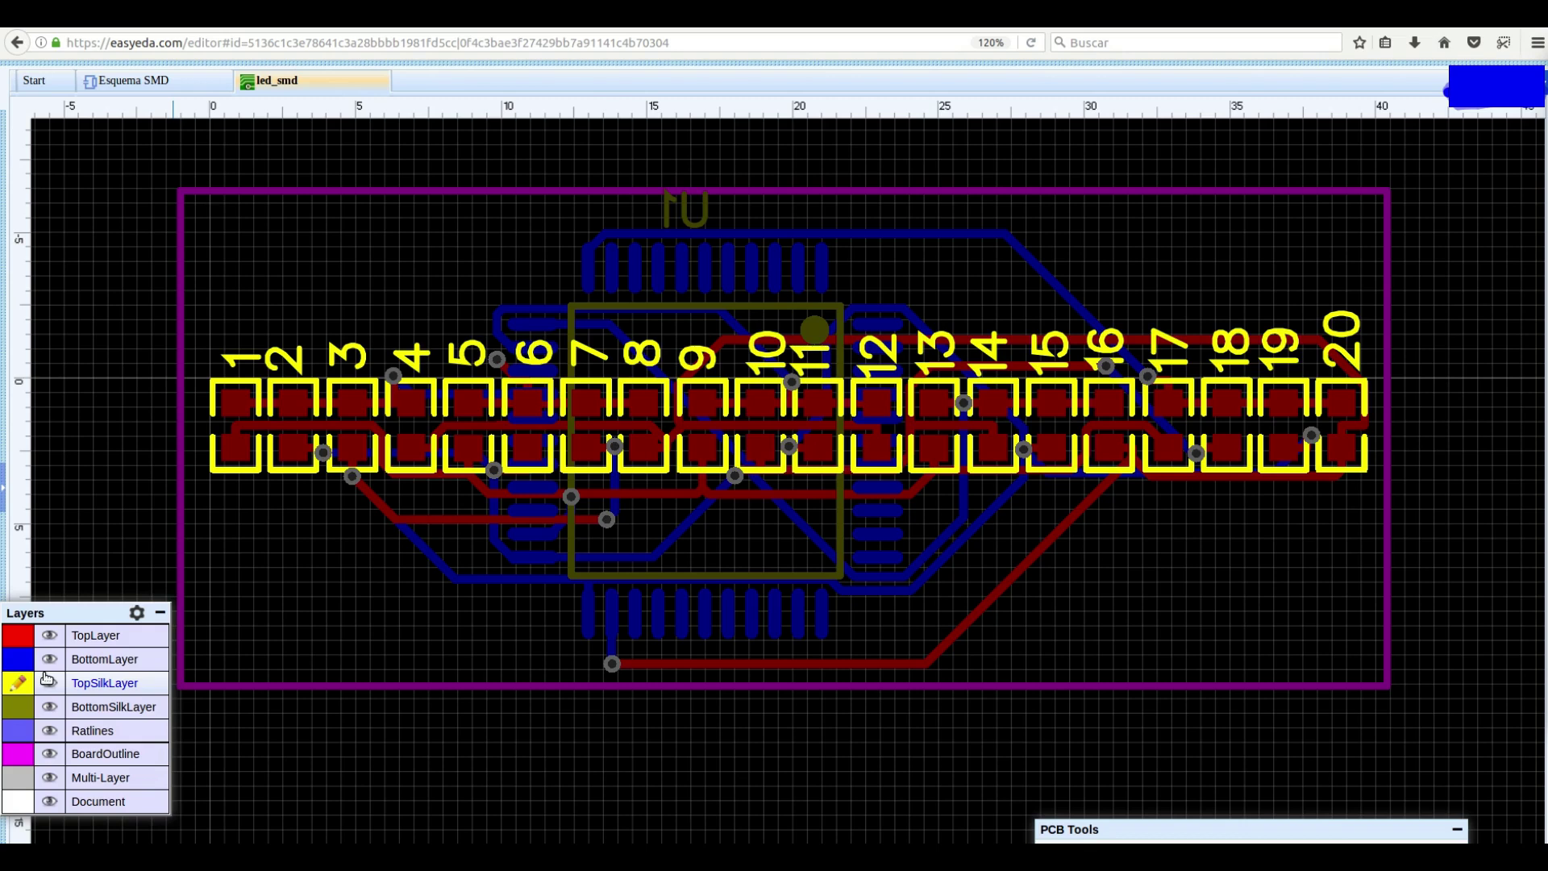
- Hide the TopLayer, BottomLayer, TopSilkLayer, BottomSilkLayer and Ratlines layers of the board
{"action": "left_click", "coordinate": [49, 681]}
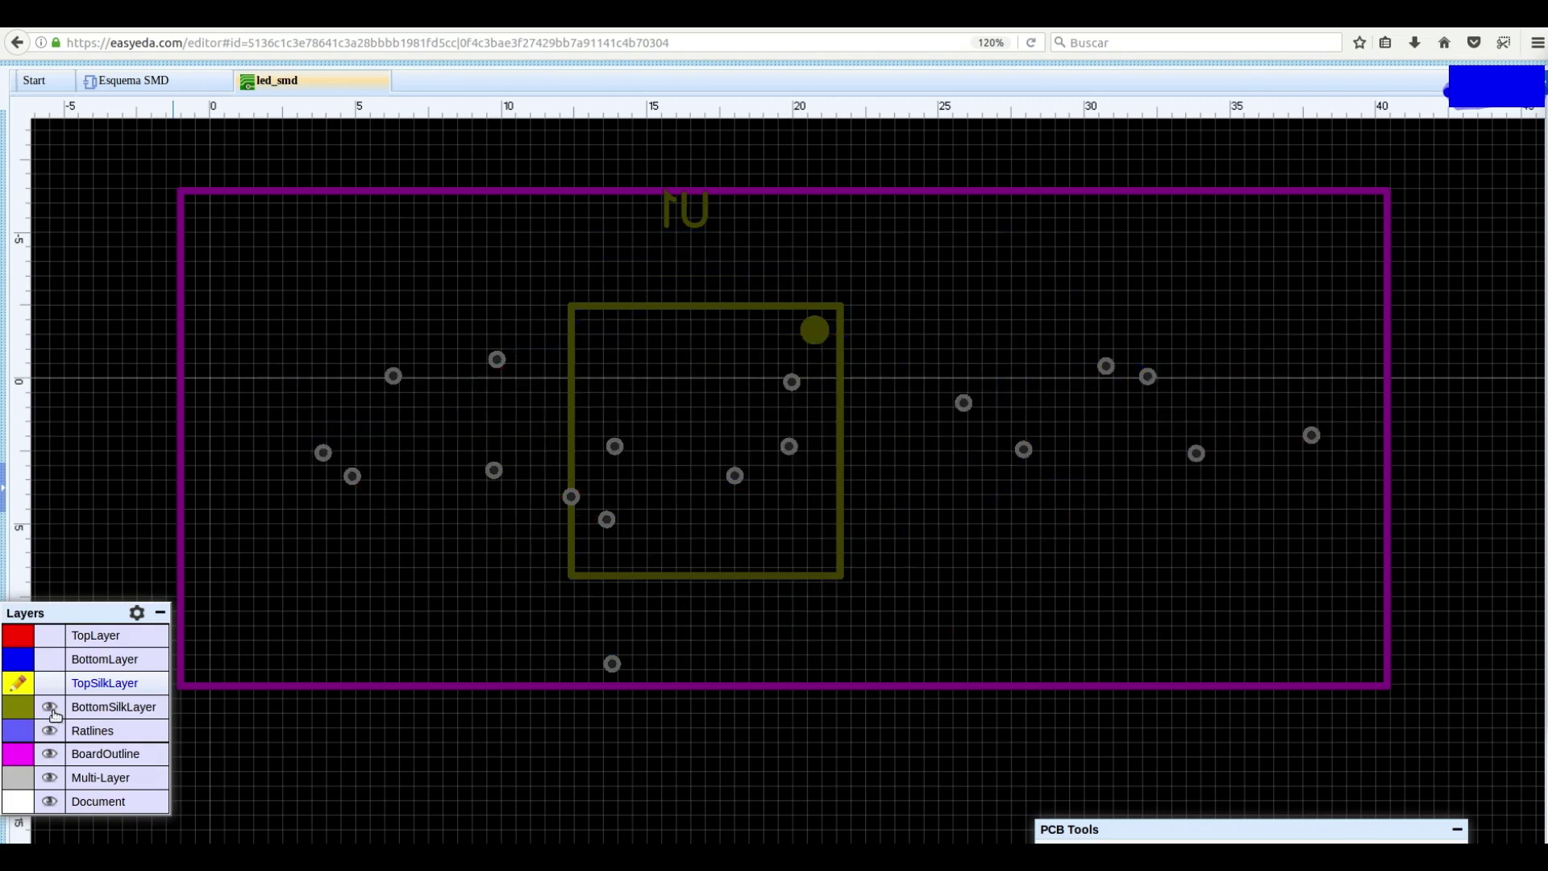
{"action": "left_click", "coordinate": [54, 713]}
{"action": "left_click", "coordinate": [50, 730]}
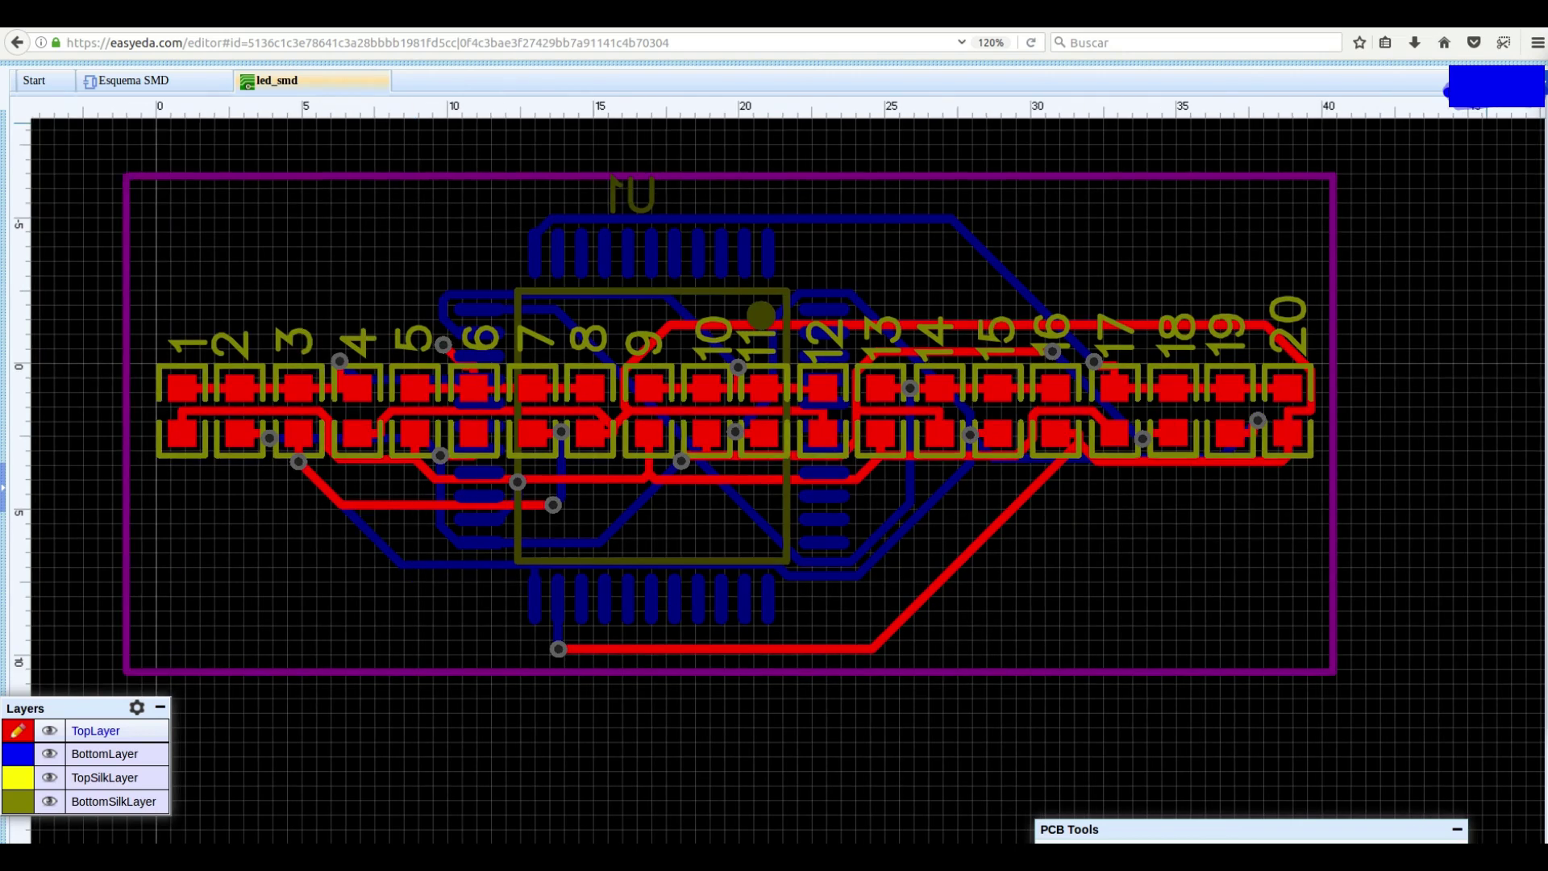
- Switch to the Esquema SMD schematic and enlarge the LED matrix and the ATMEGA8515 microcontroller in view
{"action": "left_click", "coordinate": [136, 84]}
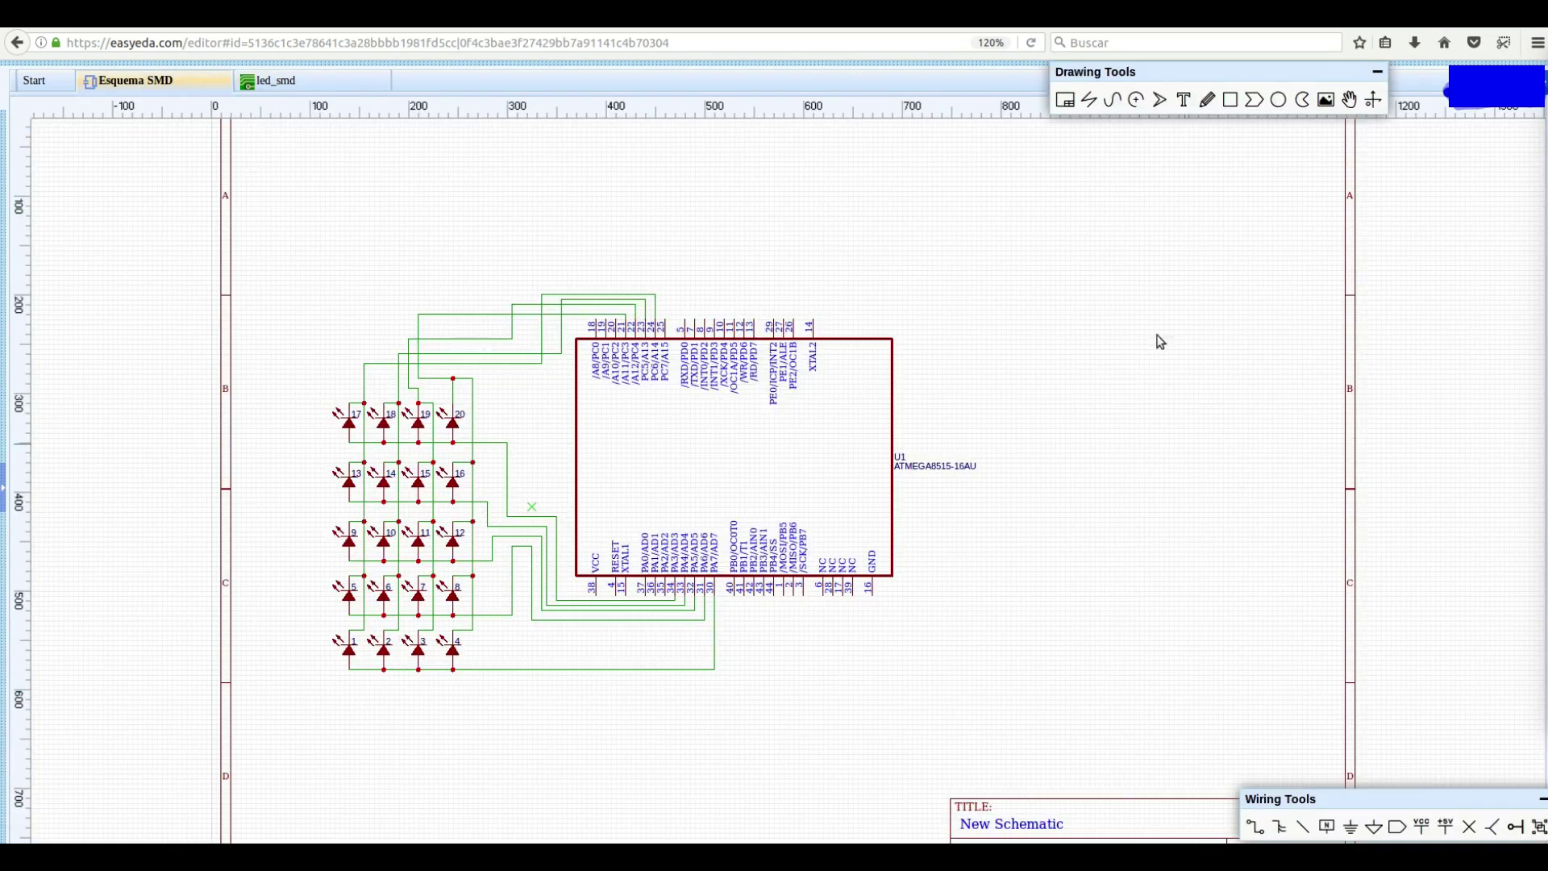
{"action": "scroll", "coordinate": [819, 432], "scroll_direction": "up", "scroll_amount": 2}
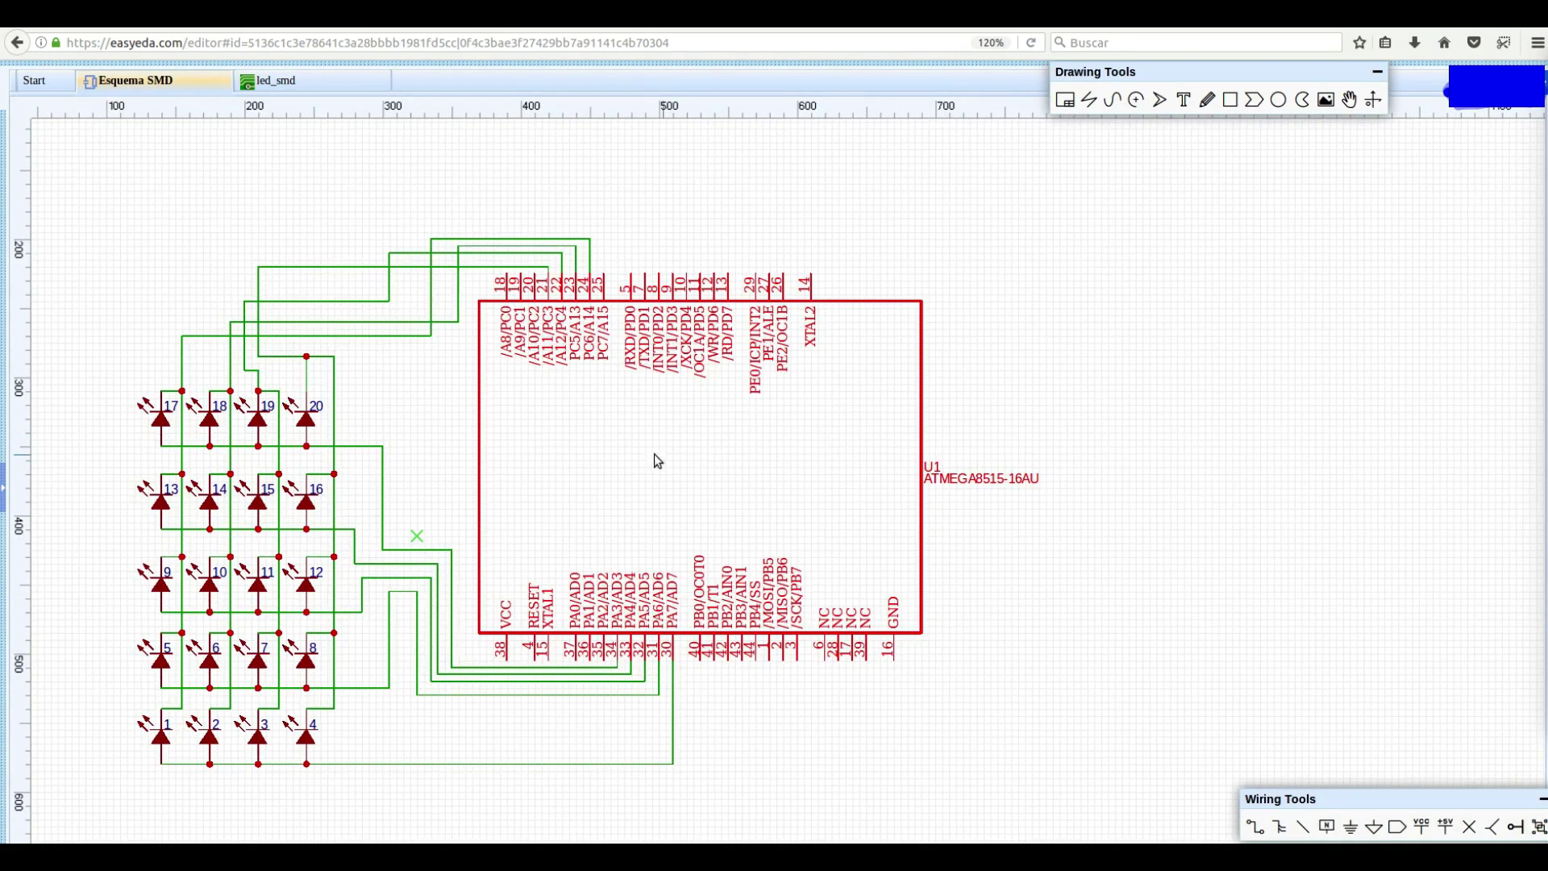
{"action": "right_click_drag", "start_coordinate": [655, 453], "coordinate": [863, 366]}
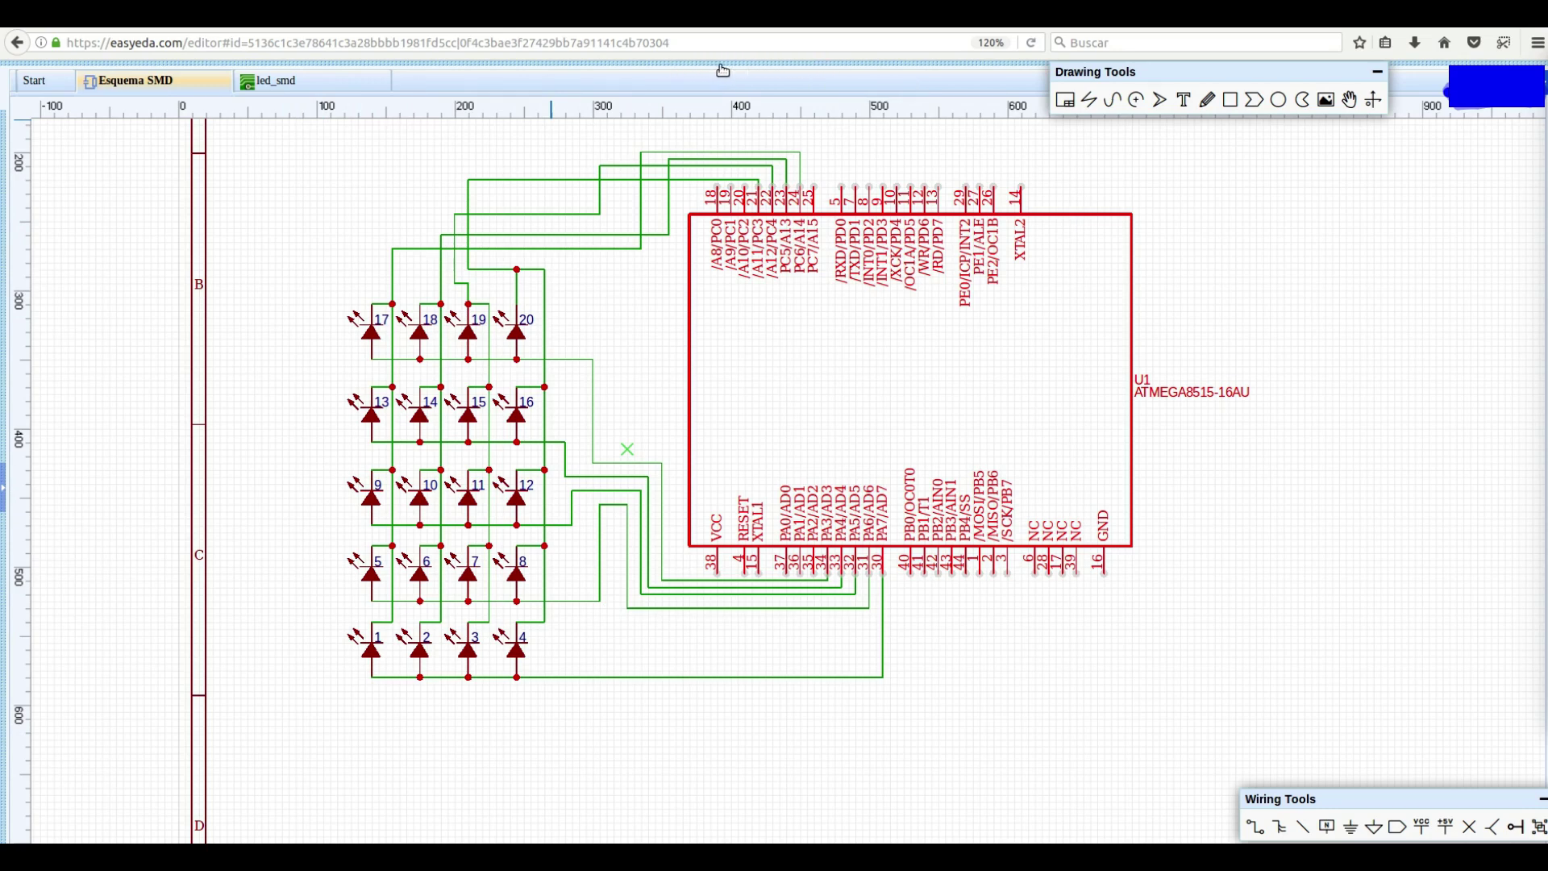
- Restore the main toolbar and project list, and move the Drawing Tools and Wiring Tools palettes together over the schematic's upper middle
{"action": "mouse_move", "coordinate": [826, 108]}
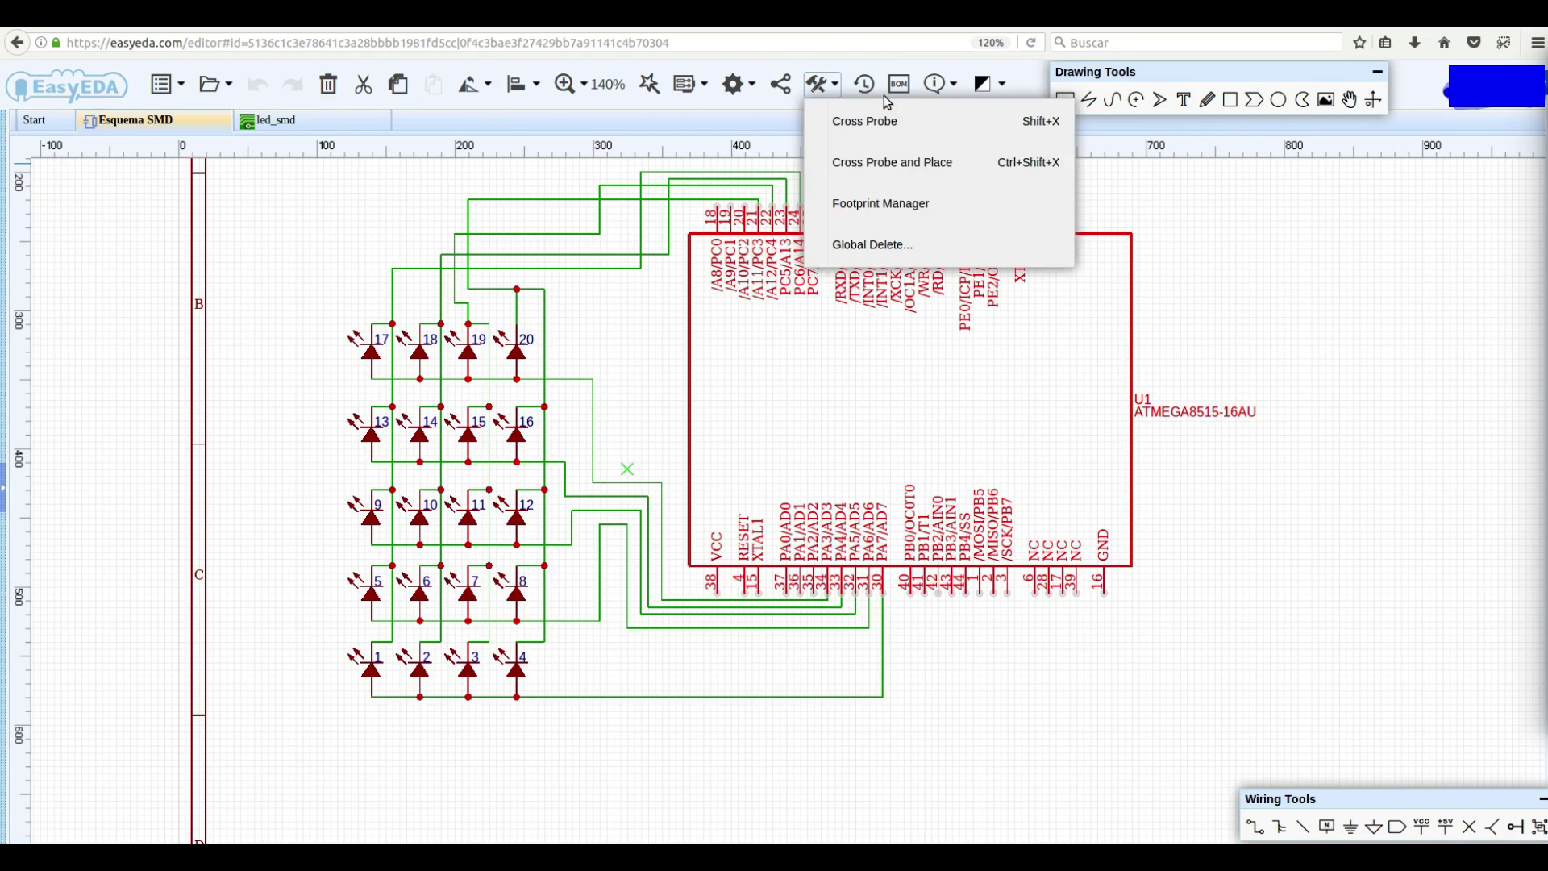
{"action": "left_click", "coordinate": [4, 483]}
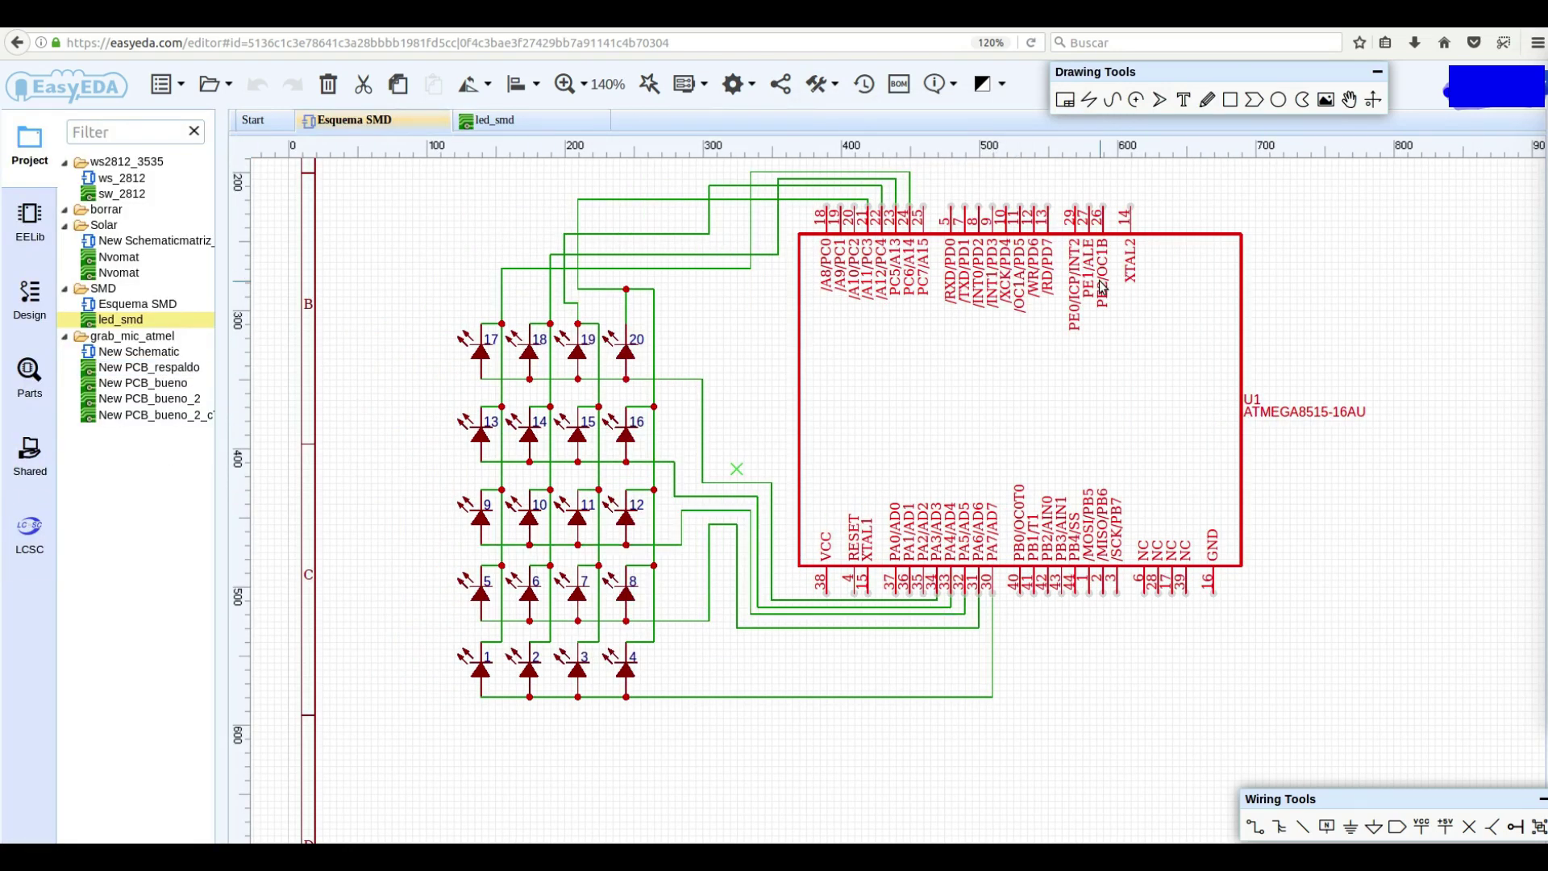
{"action": "left_click_drag", "start_coordinate": [1252, 74], "coordinate": [837, 243]}
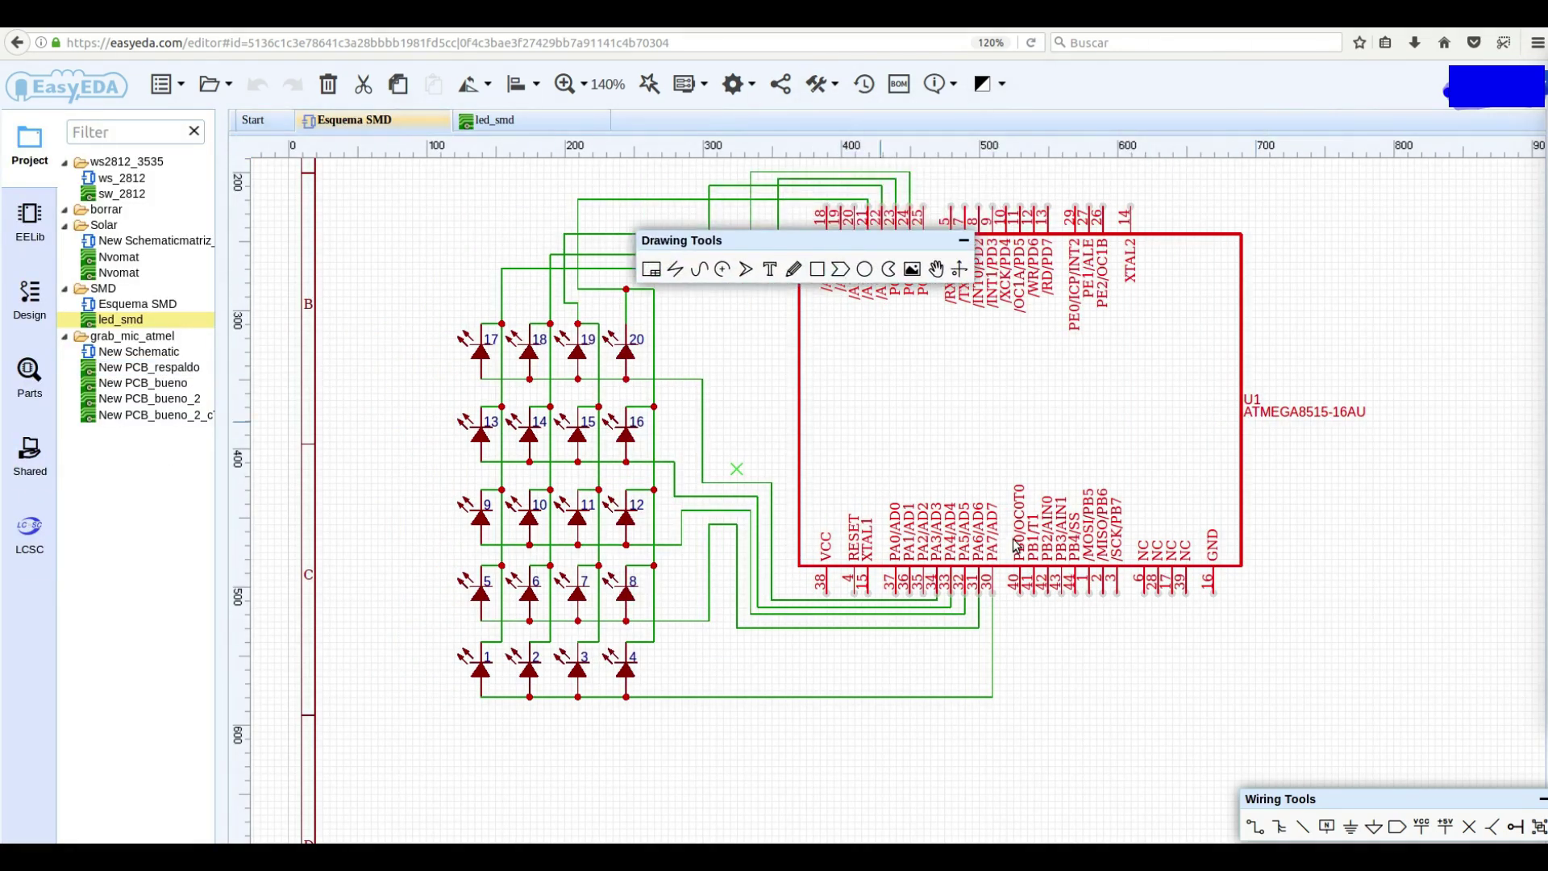
{"action": "mouse_move", "coordinate": [1421, 799]}
{"action": "left_mouse_down"}
{"action": "mouse_move", "coordinate": [838, 348]}
{"action": "mouse_move", "coordinate": [828, 315]}
{"action": "left_mouse_up"}
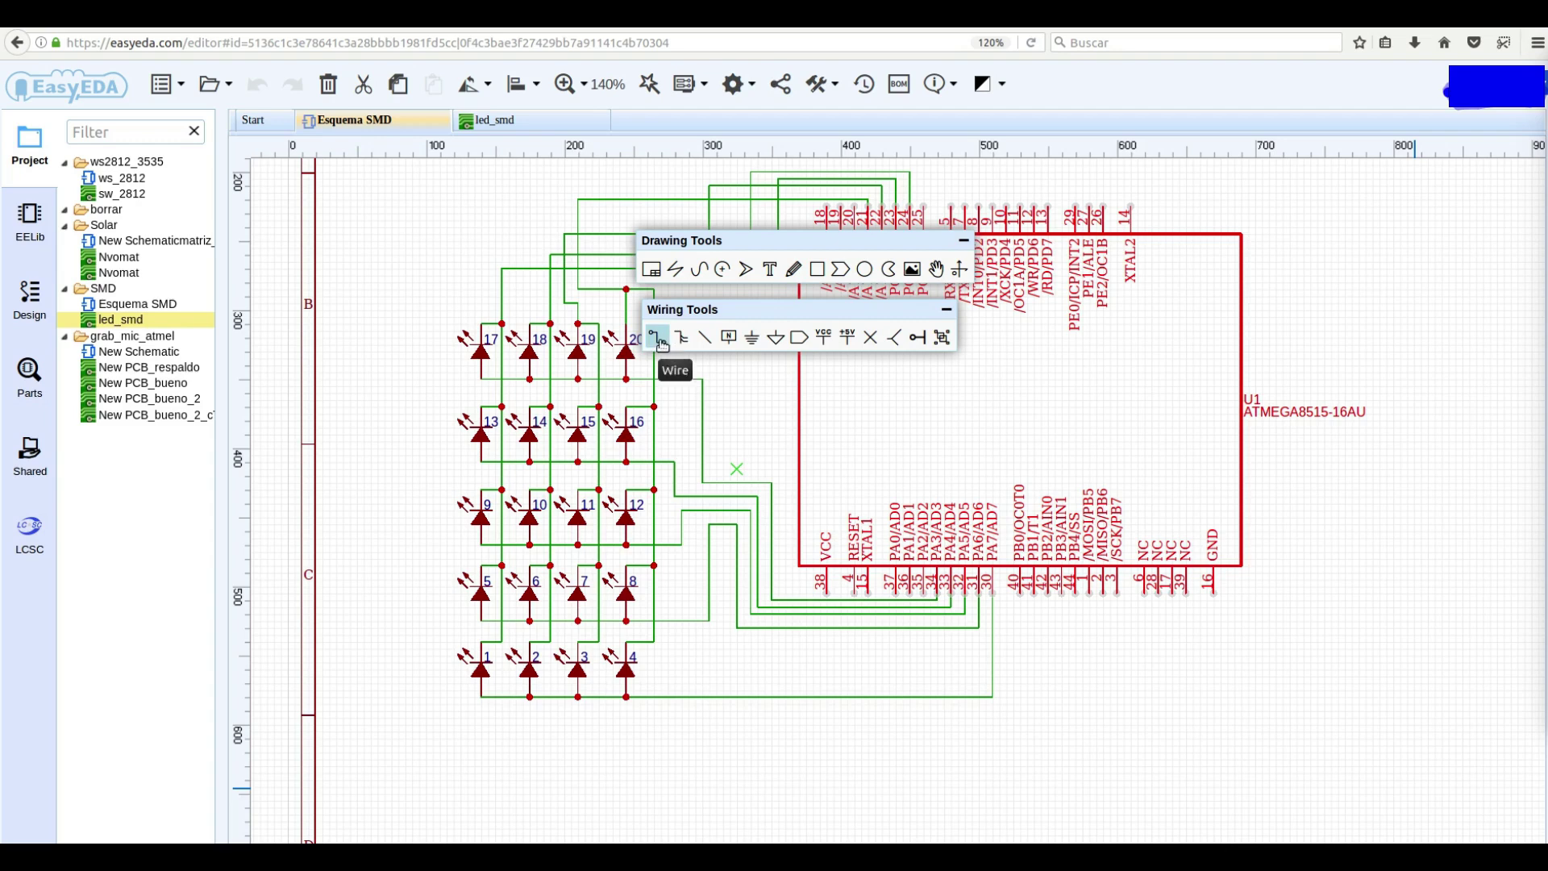
- Move the Drawing Tools palette over the microcontroller's upper pins, and turn the Drawing Tools and Wiring Tools palettes back on
{"action": "left_click", "coordinate": [657, 338]}
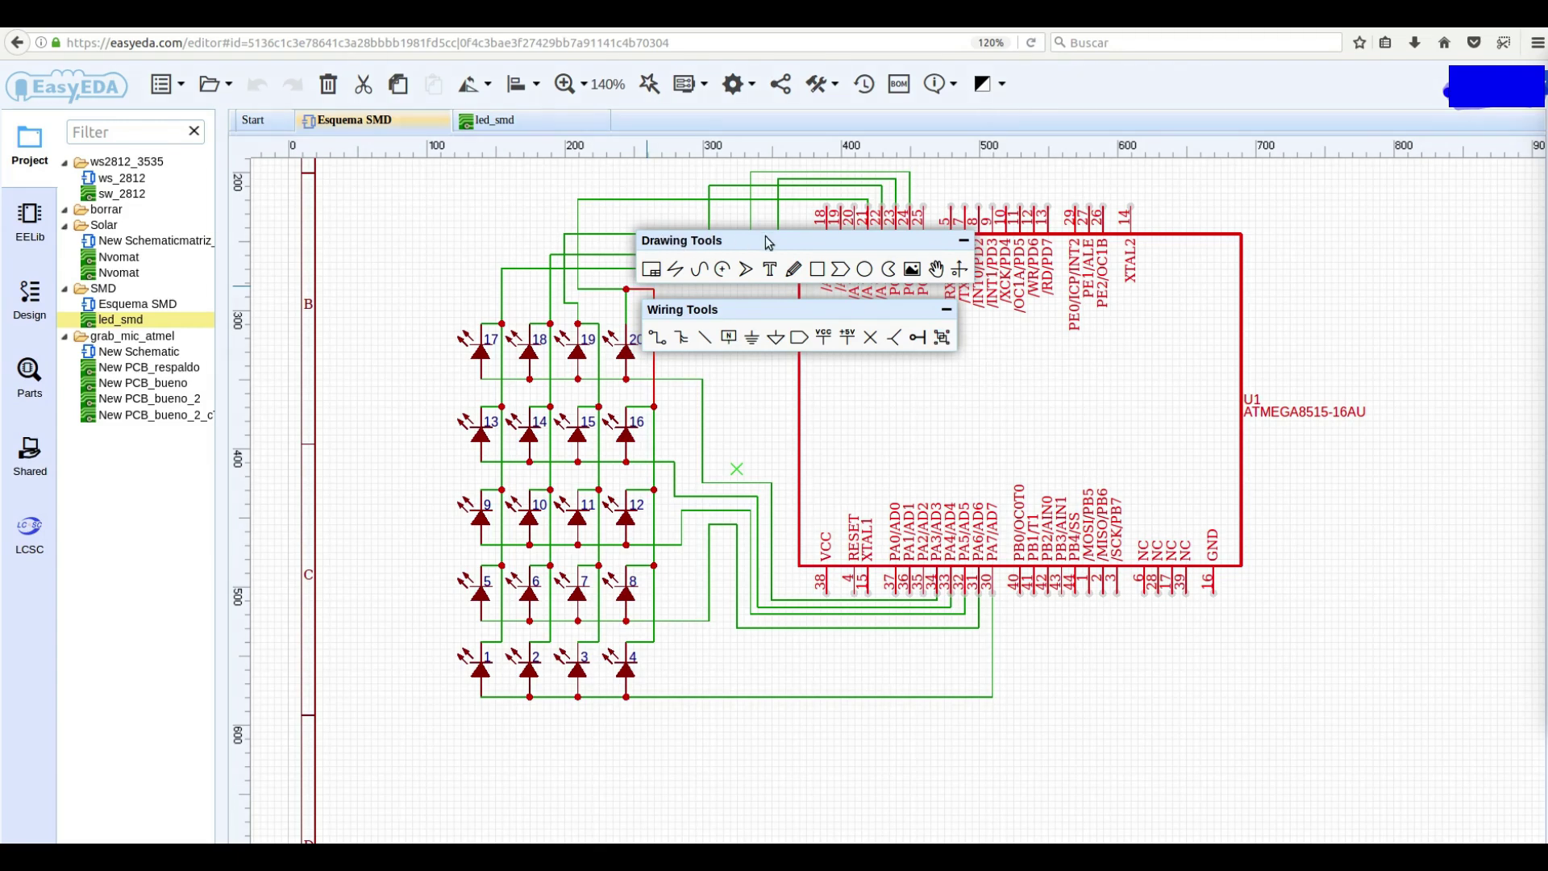
{"action": "mouse_move", "coordinate": [745, 242]}
{"action": "left_mouse_down"}
{"action": "mouse_move", "coordinate": [811, 199]}
{"action": "mouse_move", "coordinate": [854, 197]}
{"action": "left_mouse_up"}
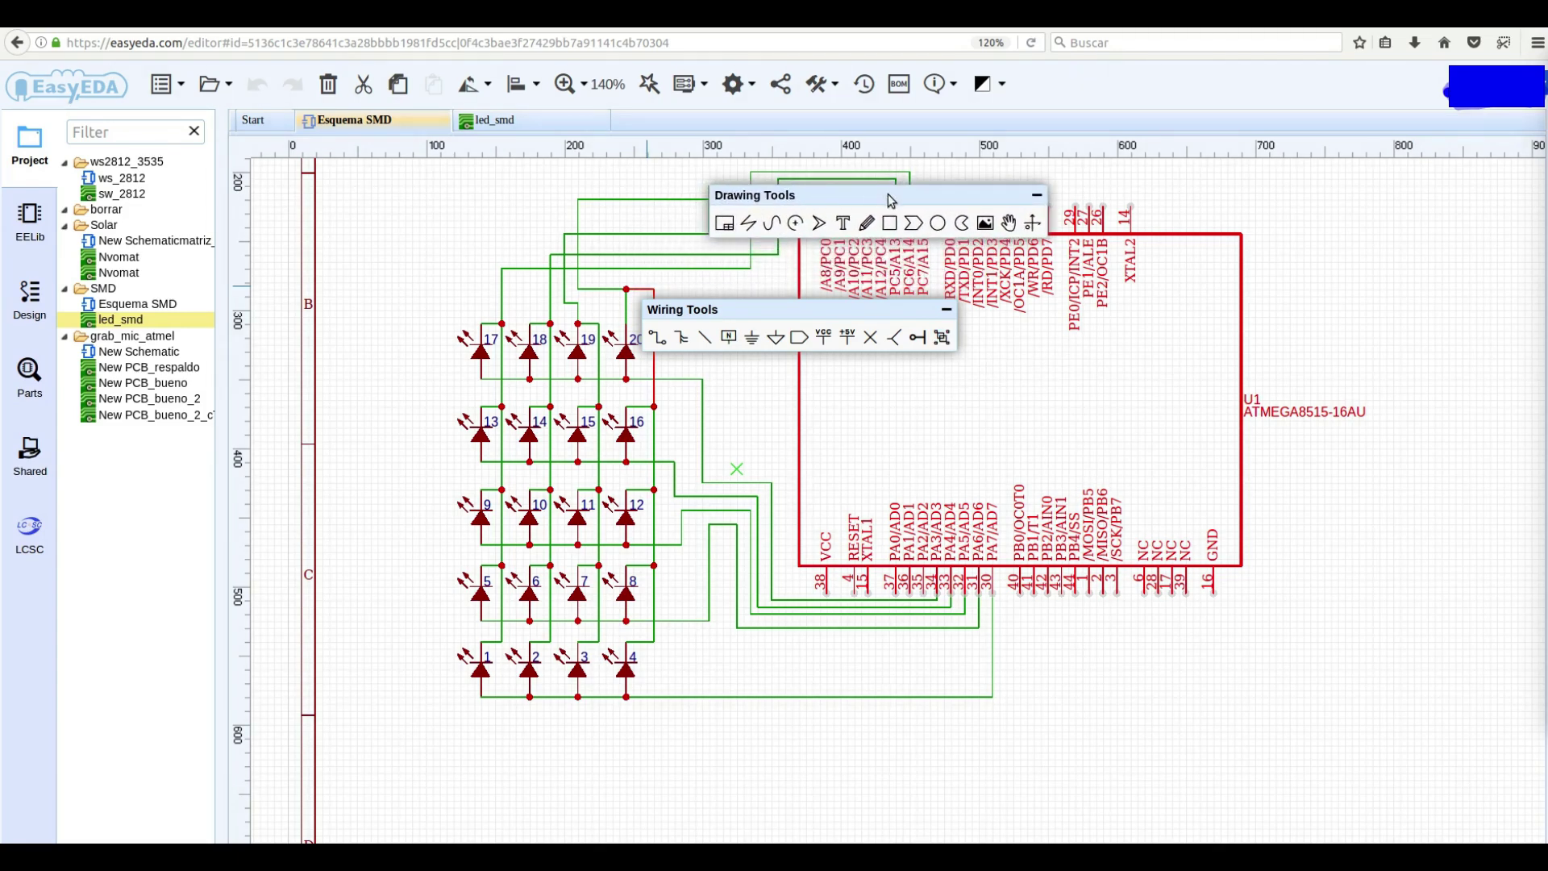
{"action": "left_click", "coordinate": [724, 86]}
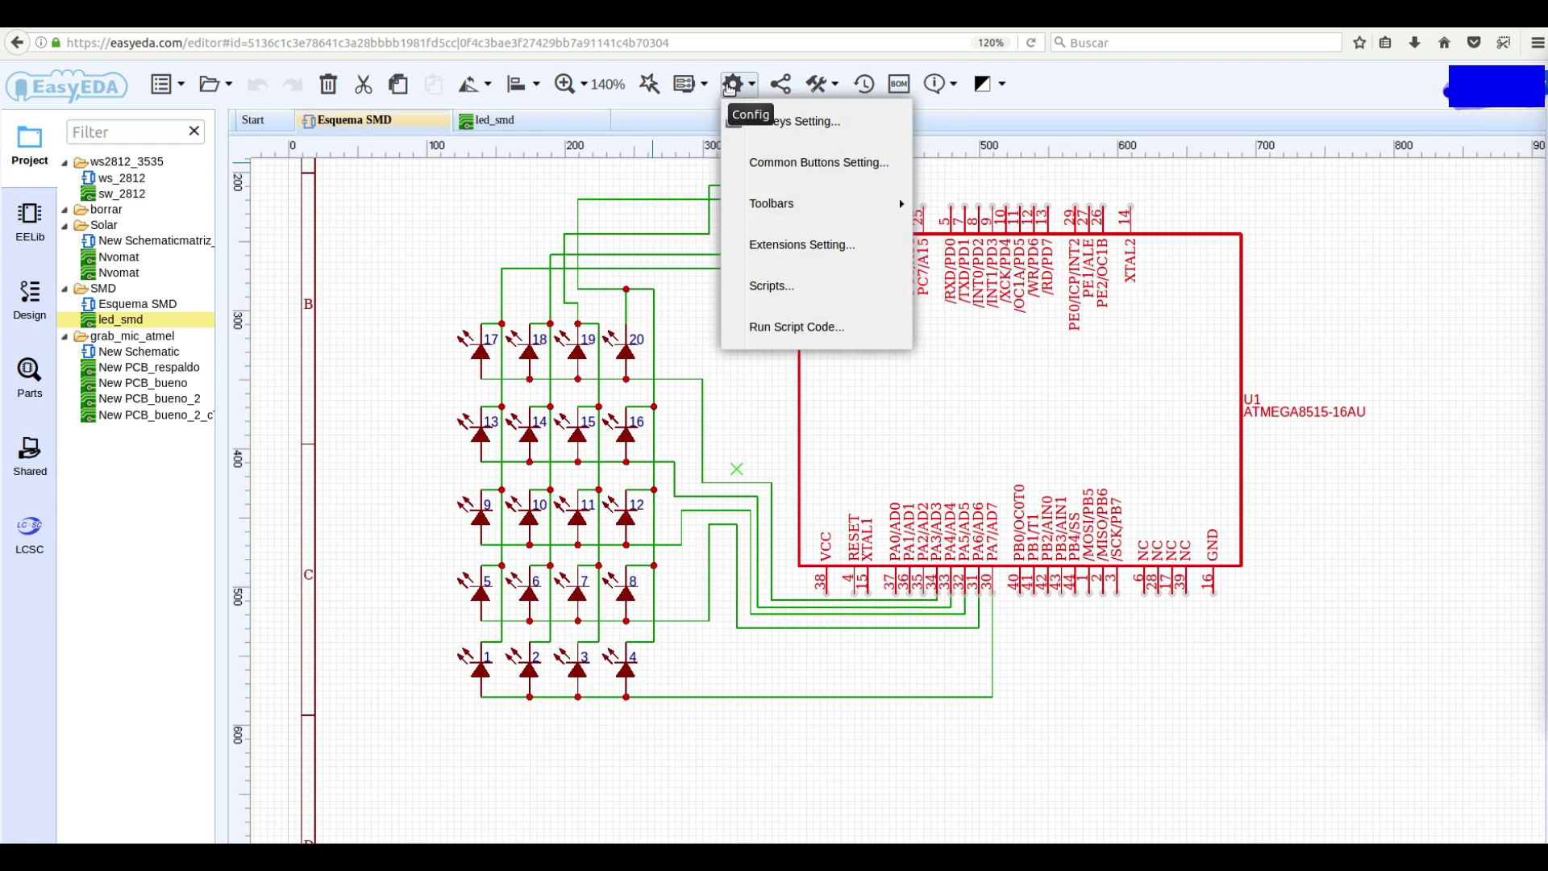
{"action": "mouse_move", "coordinate": [762, 208]}
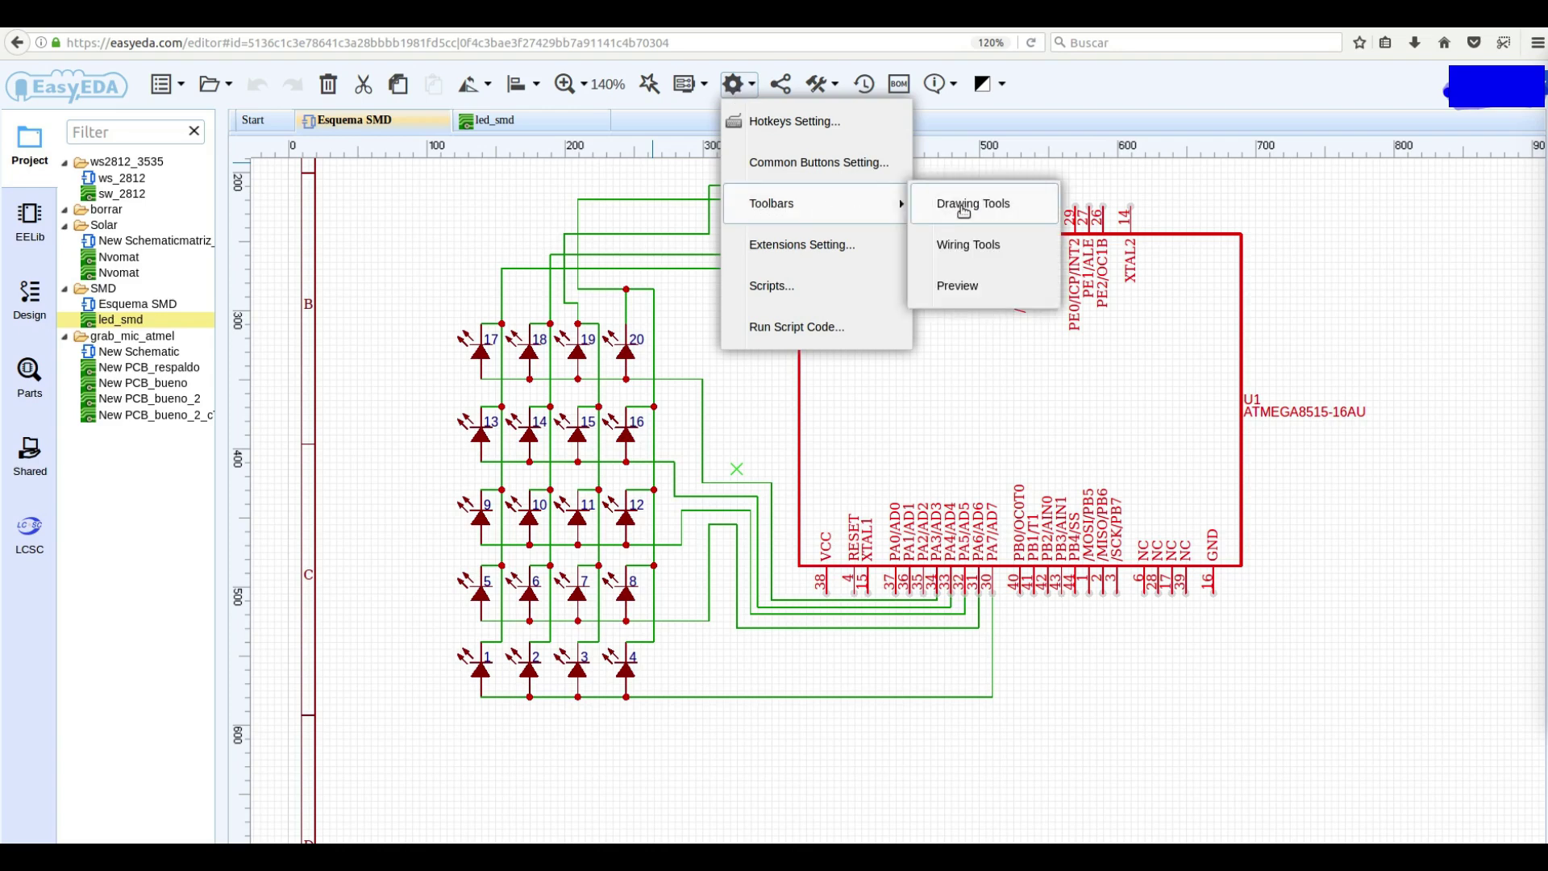
{"action": "left_click", "coordinate": [963, 211]}
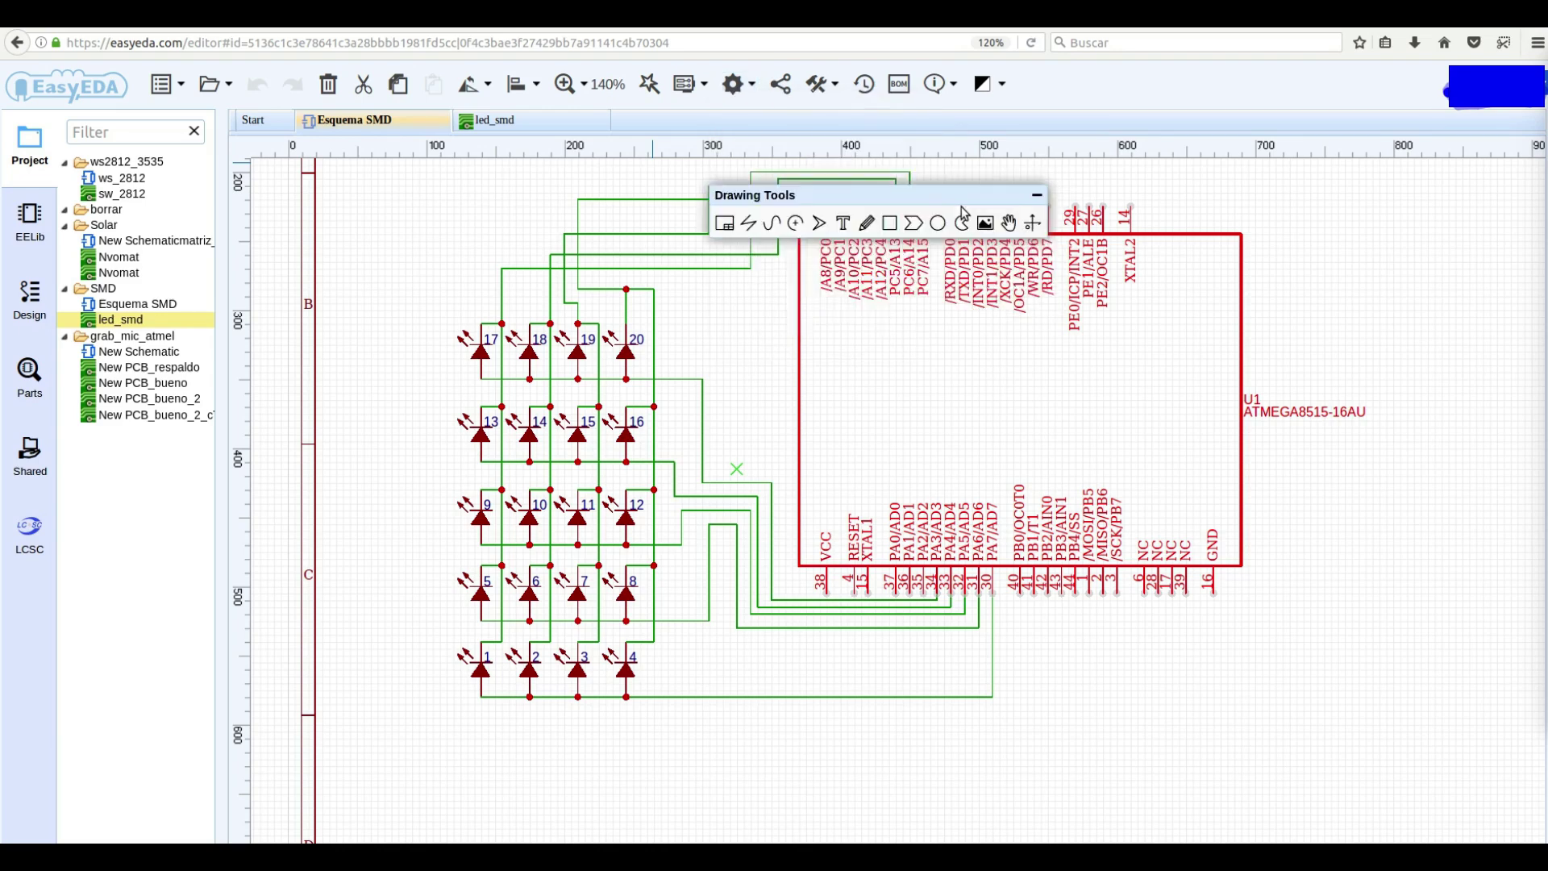
{"action": "left_click", "coordinate": [736, 83]}
{"action": "mouse_move", "coordinate": [853, 203]}
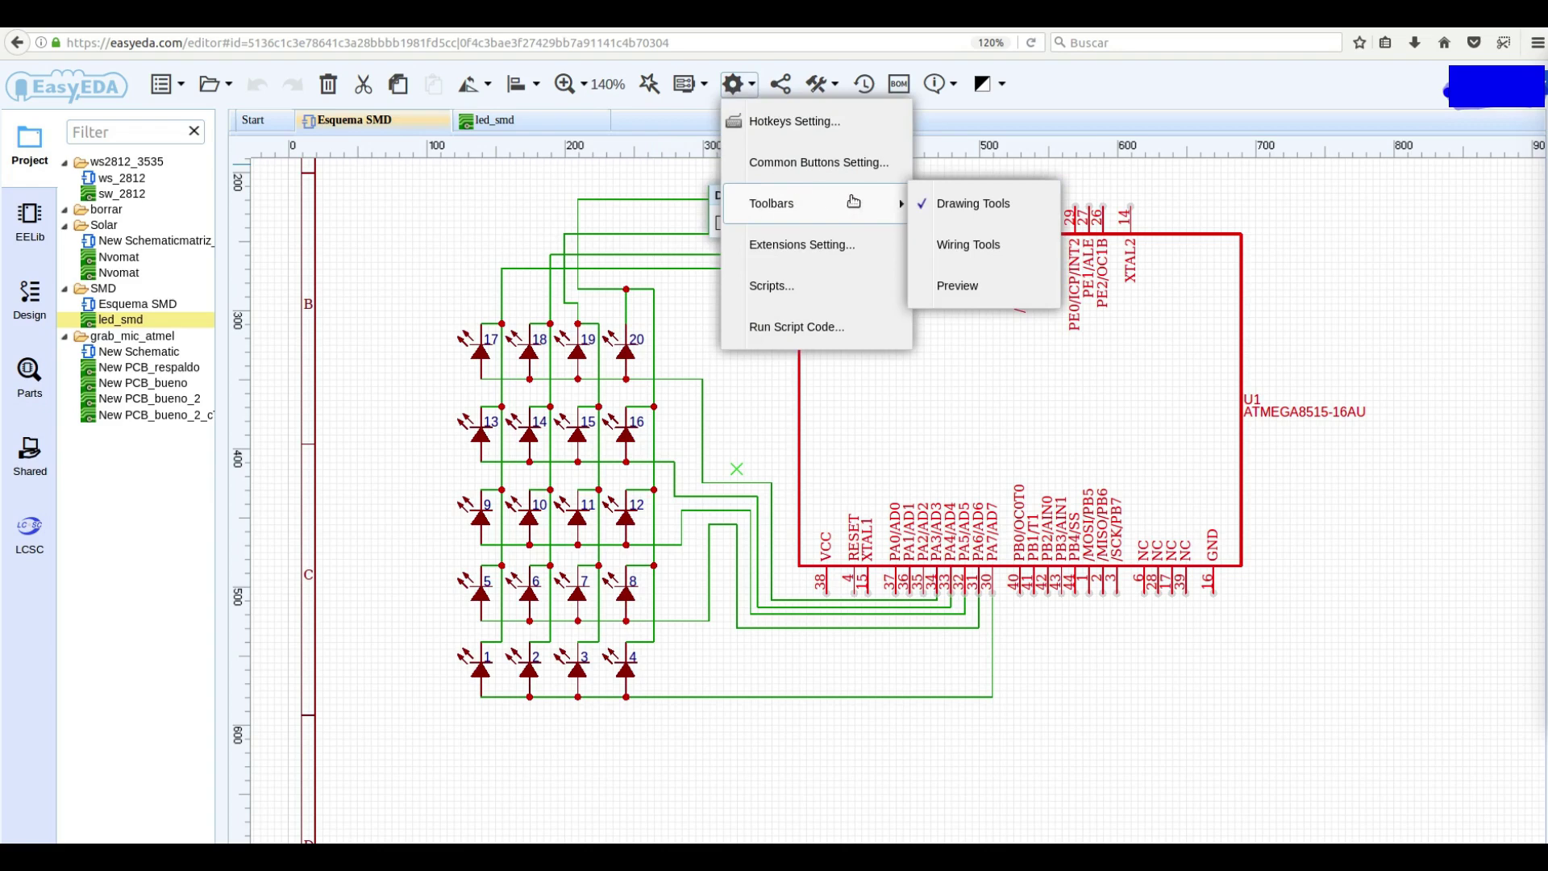
{"action": "left_click", "coordinate": [987, 246]}
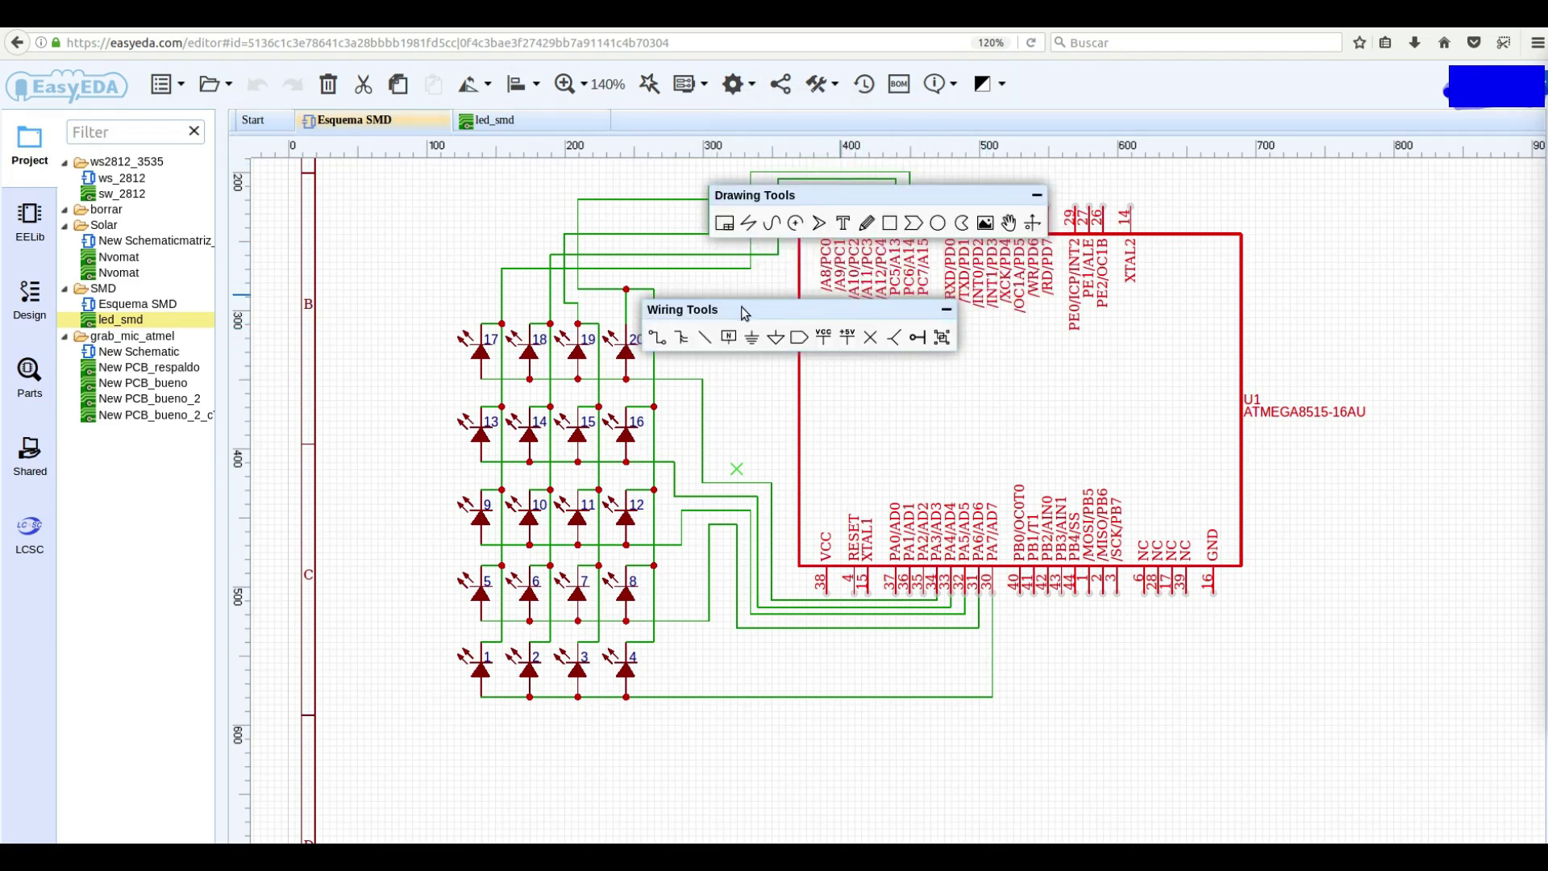
- Reshape the Wiring Tools palette into a single column along the canvas's right edge, and move Drawing Tools above the canvas
{"action": "left_click_drag", "start_coordinate": [741, 307], "coordinate": [836, 435]}
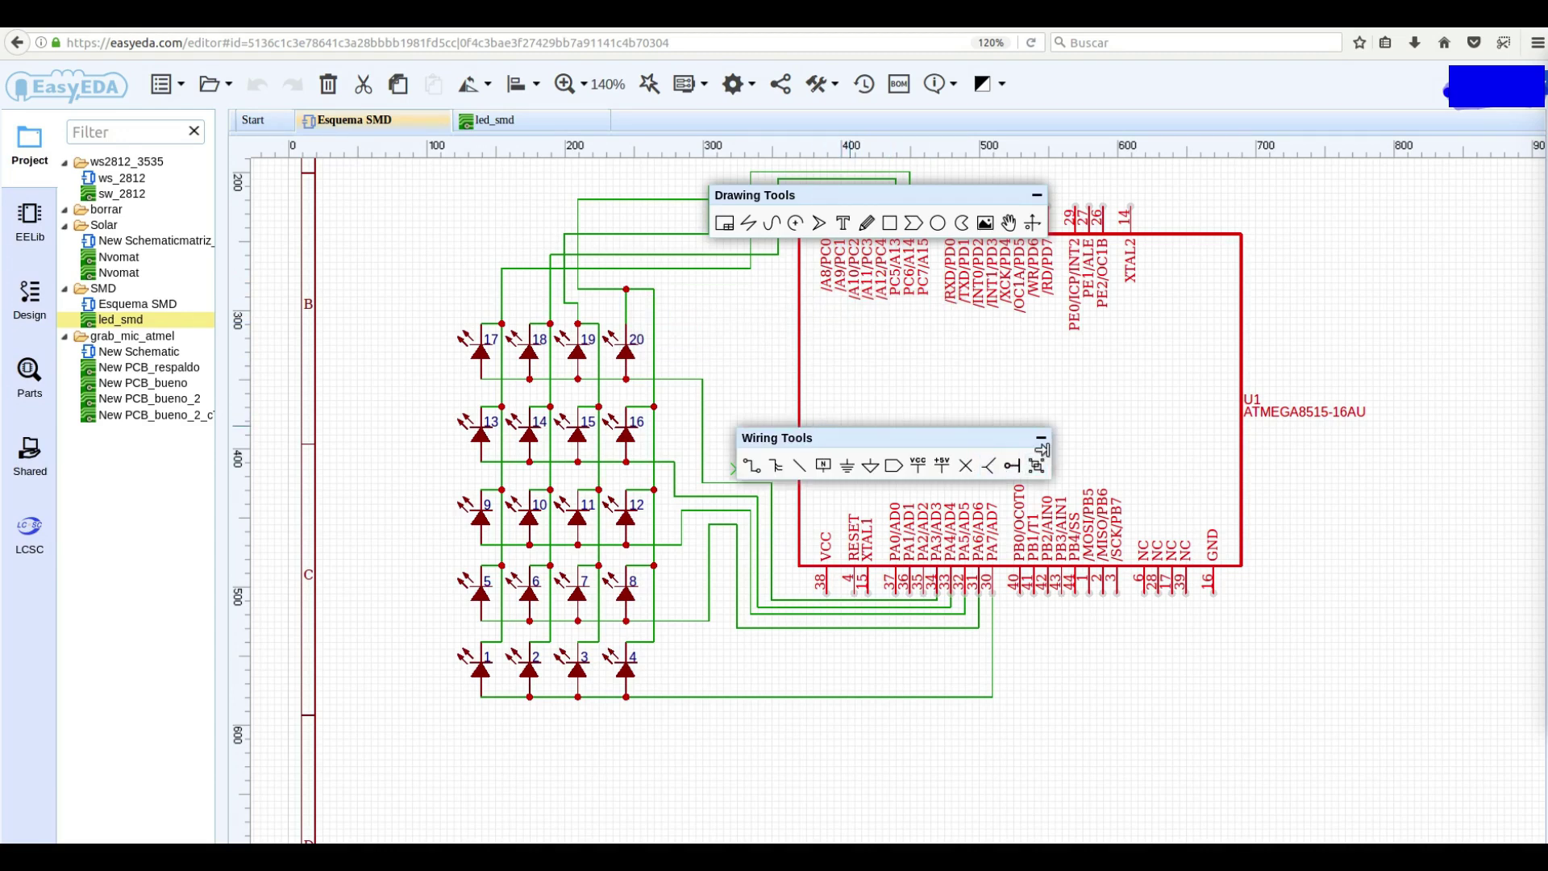
{"action": "left_click_drag", "start_coordinate": [1042, 450], "coordinate": [864, 472]}
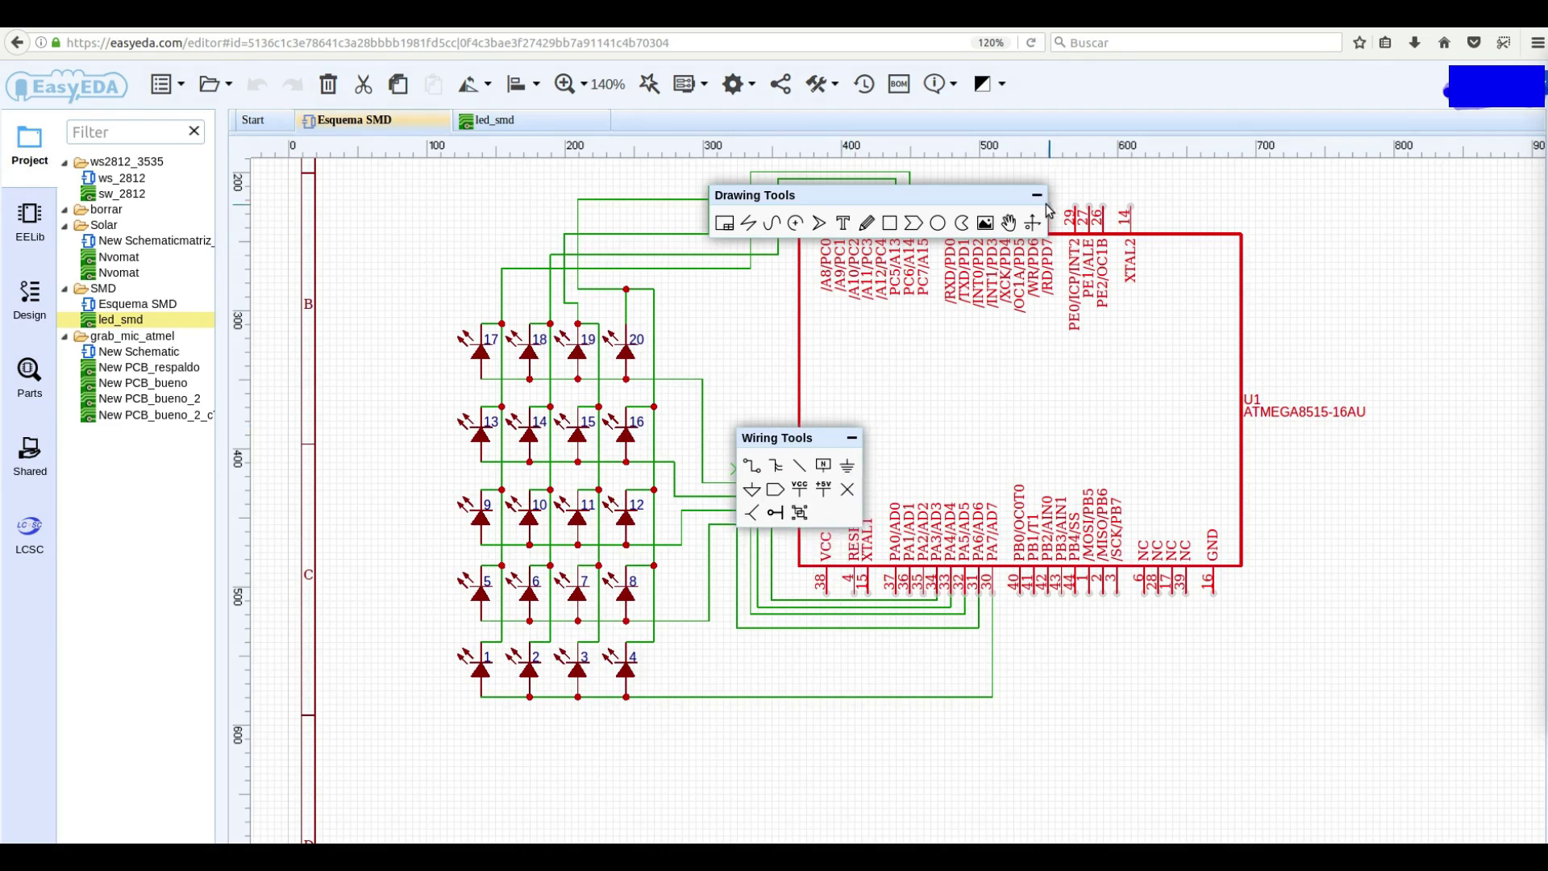
{"action": "mouse_move", "coordinate": [1048, 211]}
{"action": "left_mouse_down"}
{"action": "mouse_move", "coordinate": [731, 239]}
{"action": "mouse_move", "coordinate": [1047, 229]}
{"action": "left_mouse_up"}
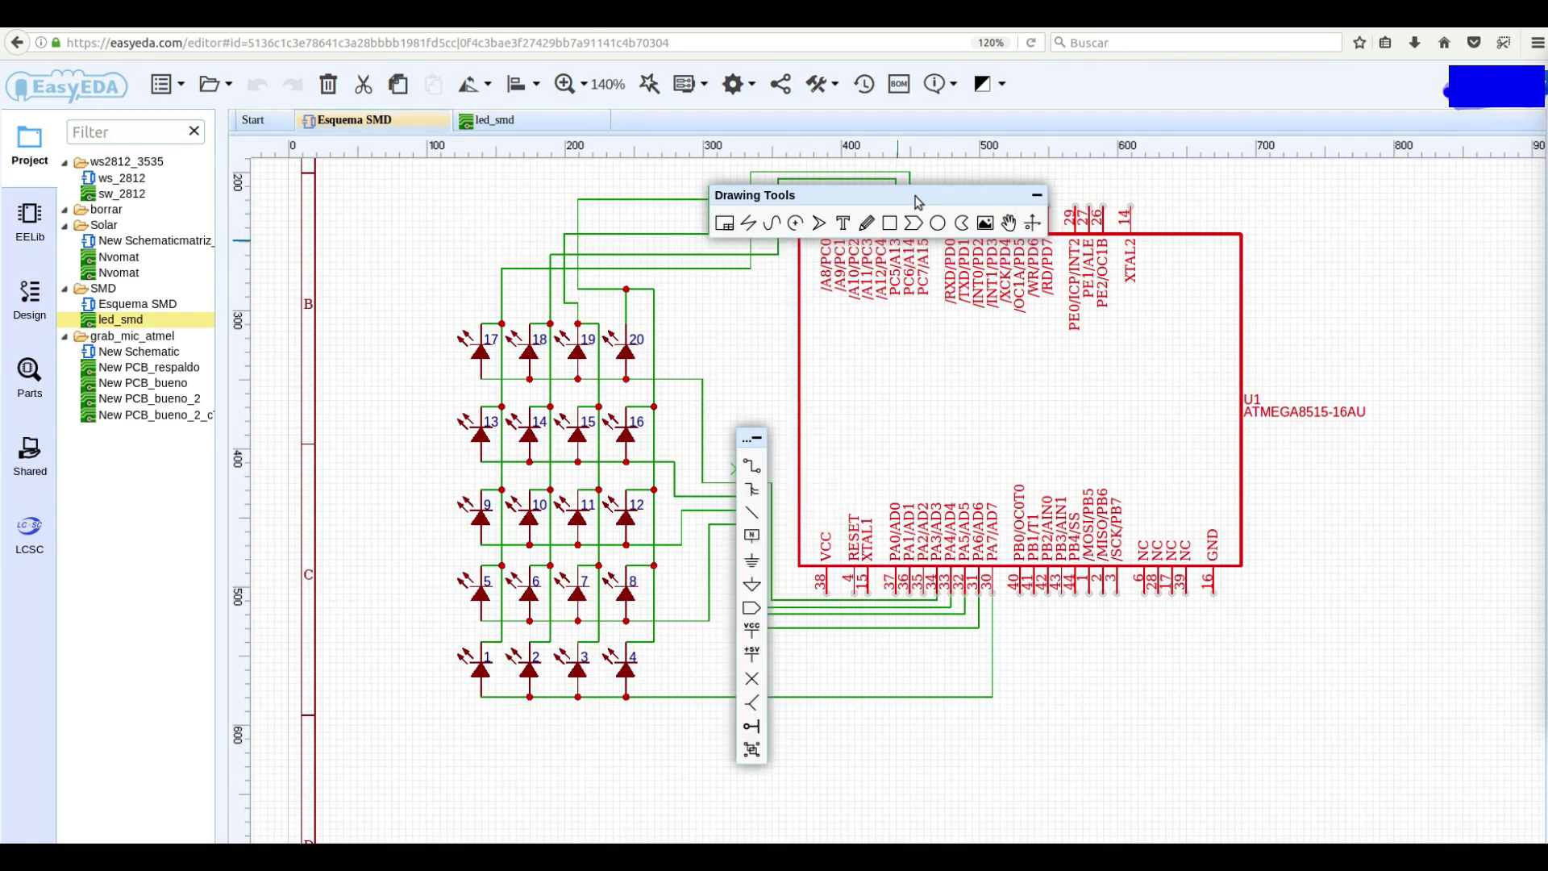
{"action": "mouse_move", "coordinate": [921, 202]}
{"action": "left_mouse_down"}
{"action": "mouse_move", "coordinate": [1443, 74]}
{"action": "mouse_move", "coordinate": [1313, 82]}
{"action": "left_mouse_up"}
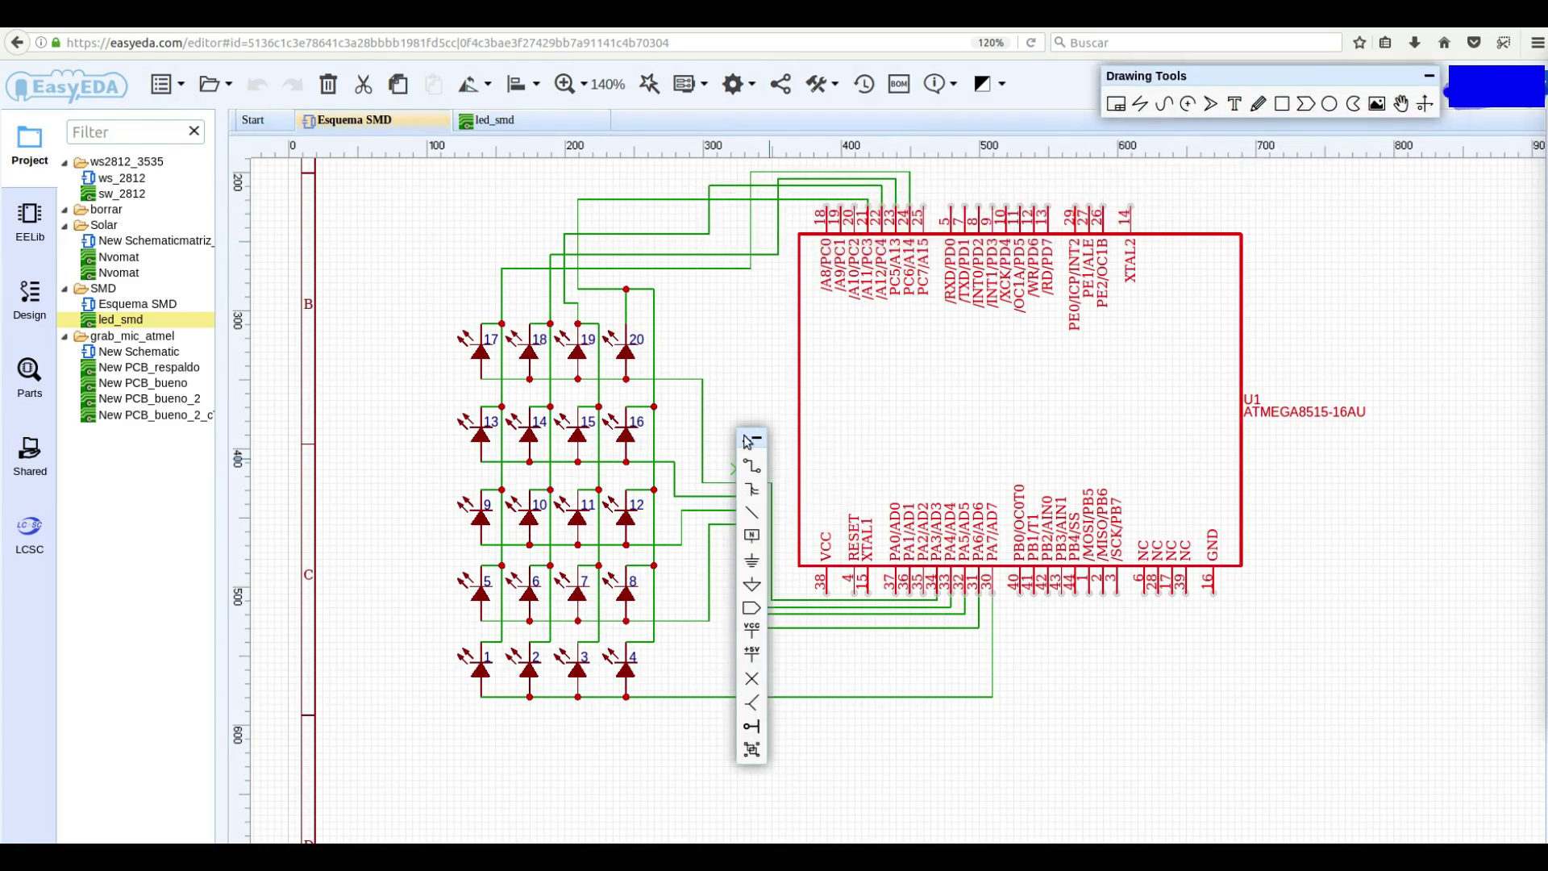
{"action": "left_click_drag", "start_coordinate": [747, 444], "coordinate": [1524, 525]}
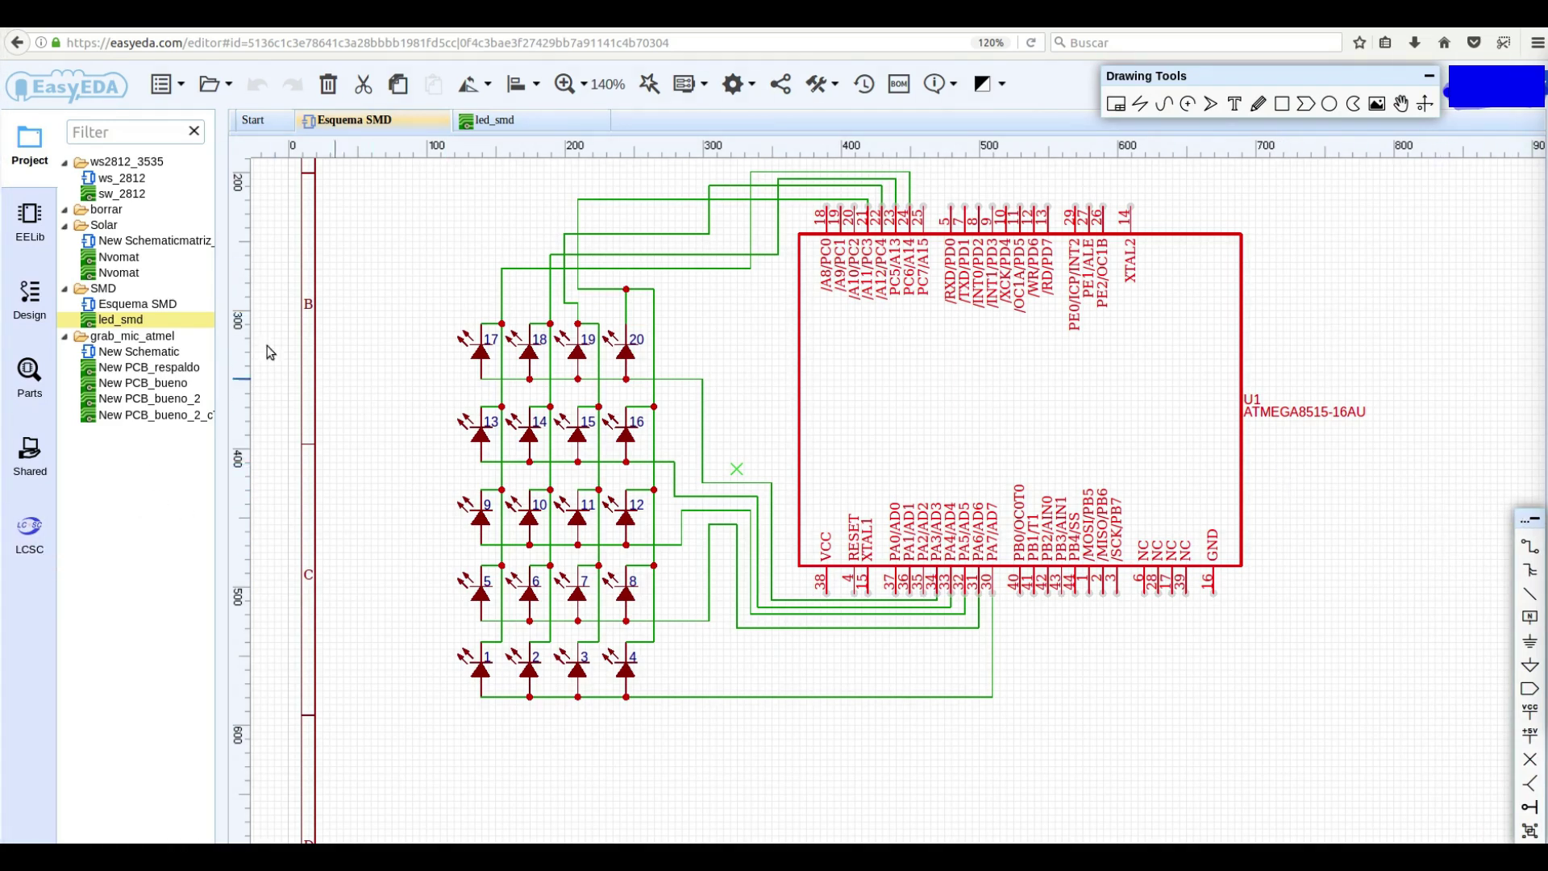
- Update the schematic's sheet frame to size A2, keeping the landscape orientation
{"action": "scroll", "coordinate": [720, 343], "scroll_direction": "down", "scroll_amount": 2}
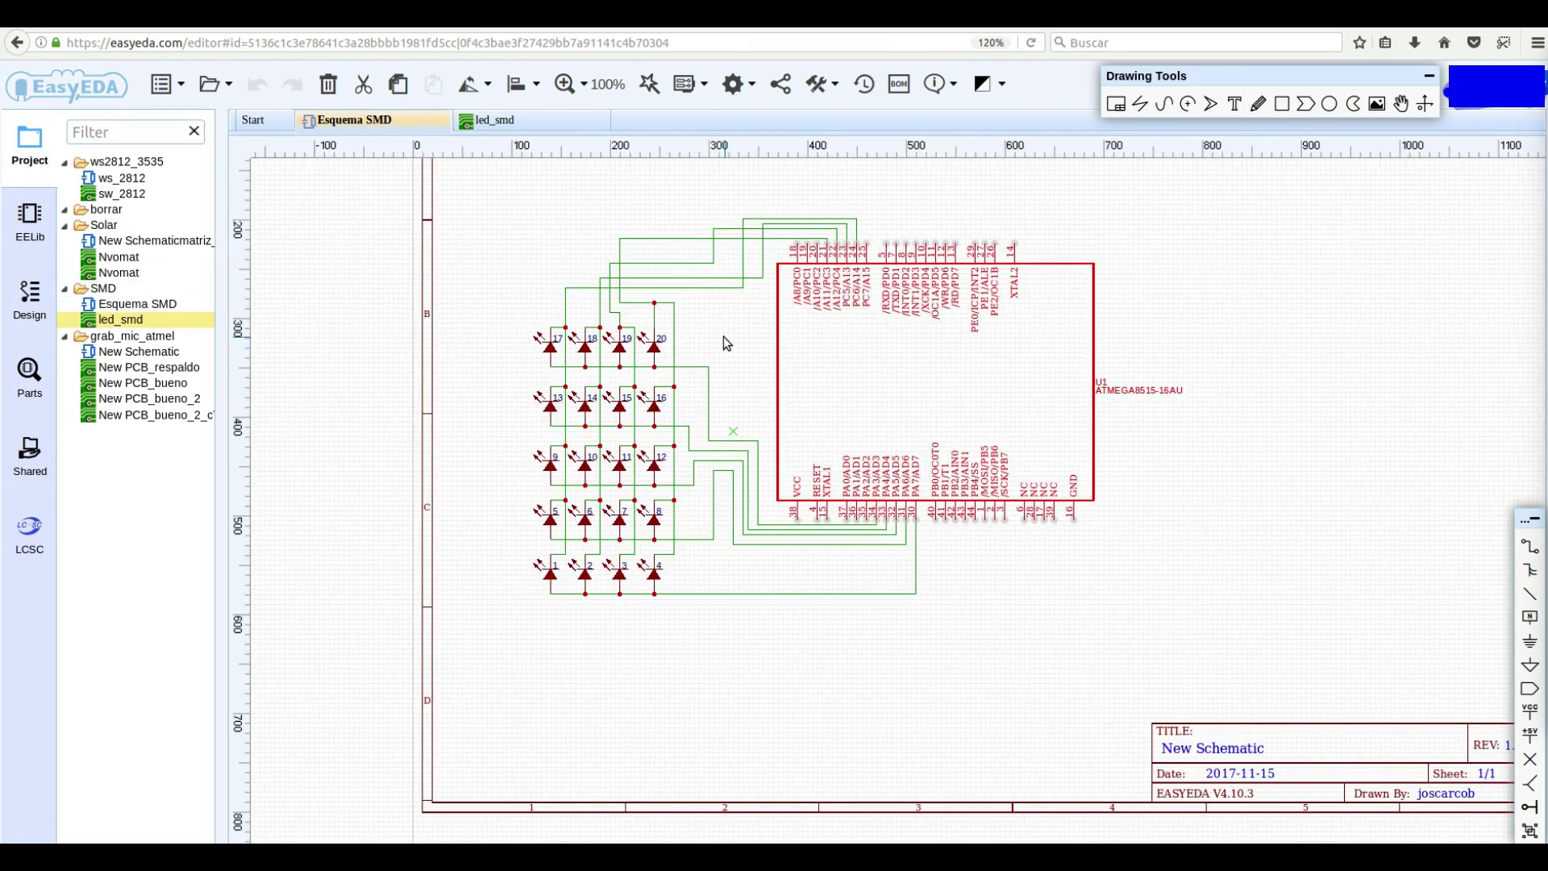
{"action": "scroll", "coordinate": [724, 343], "scroll_direction": "down", "scroll_amount": 1}
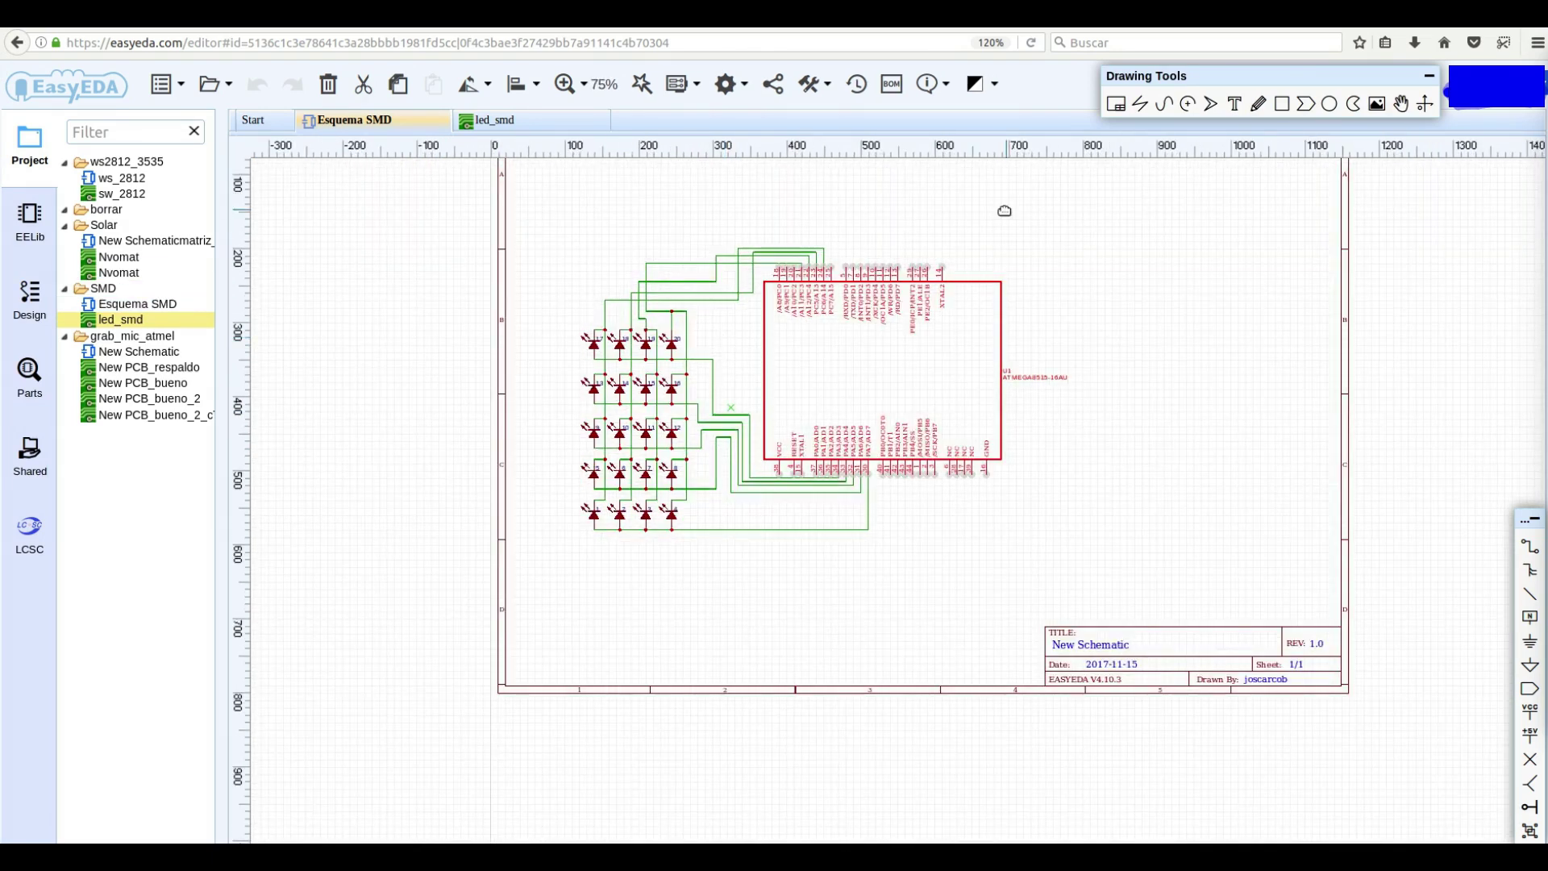
{"action": "right_click_drag", "start_coordinate": [1004, 212], "coordinate": [908, 314]}
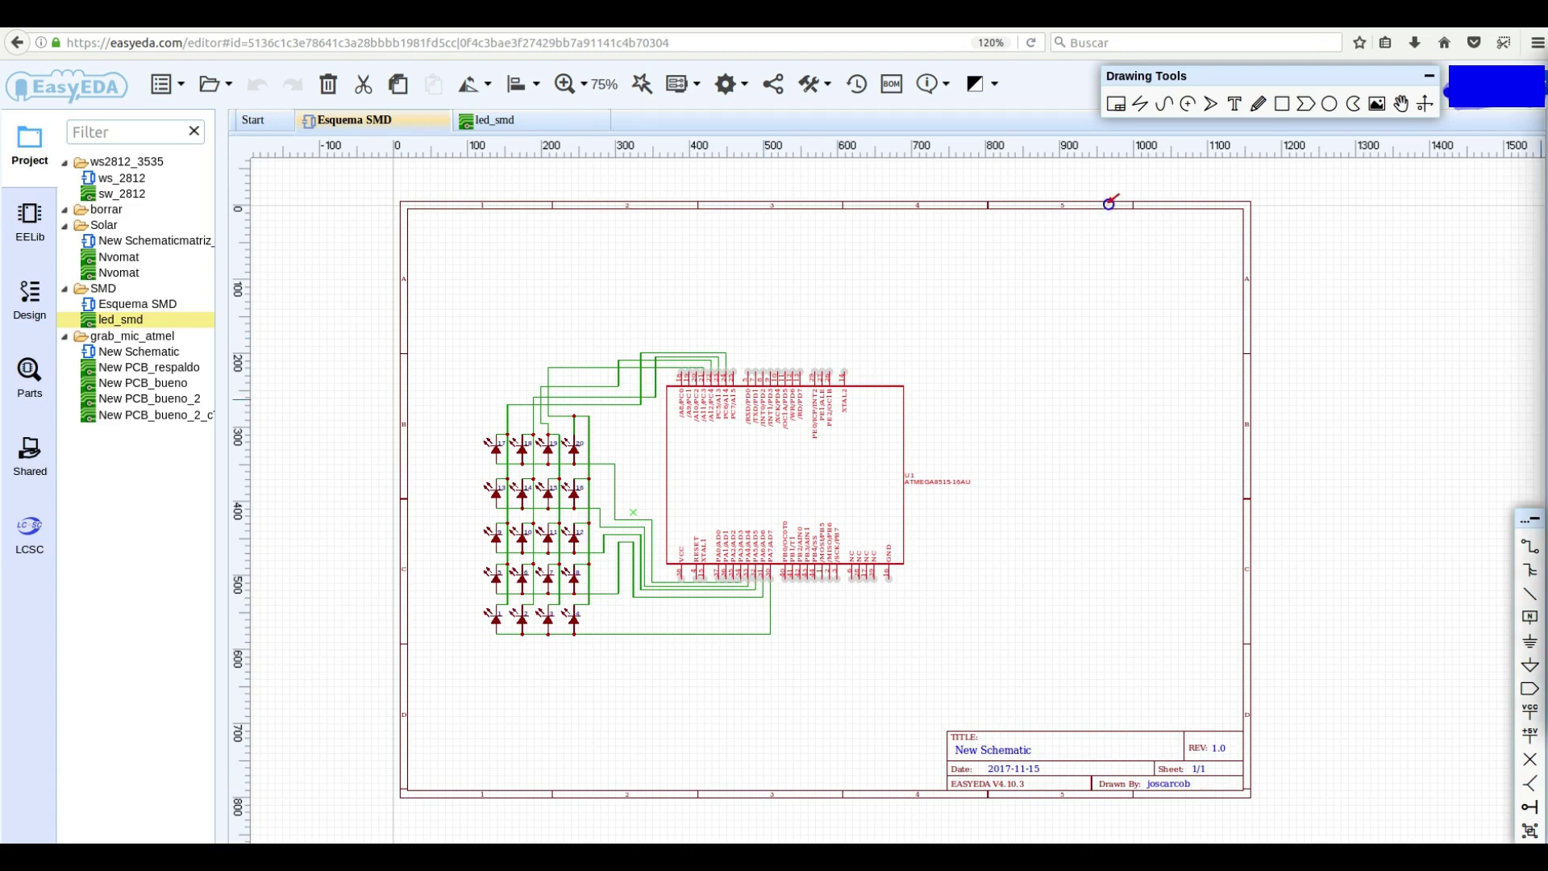
{"action": "left_click_drag", "start_coordinate": [1113, 205], "coordinate": [1117, 111]}
{"action": "left_click", "coordinate": [1117, 102]}
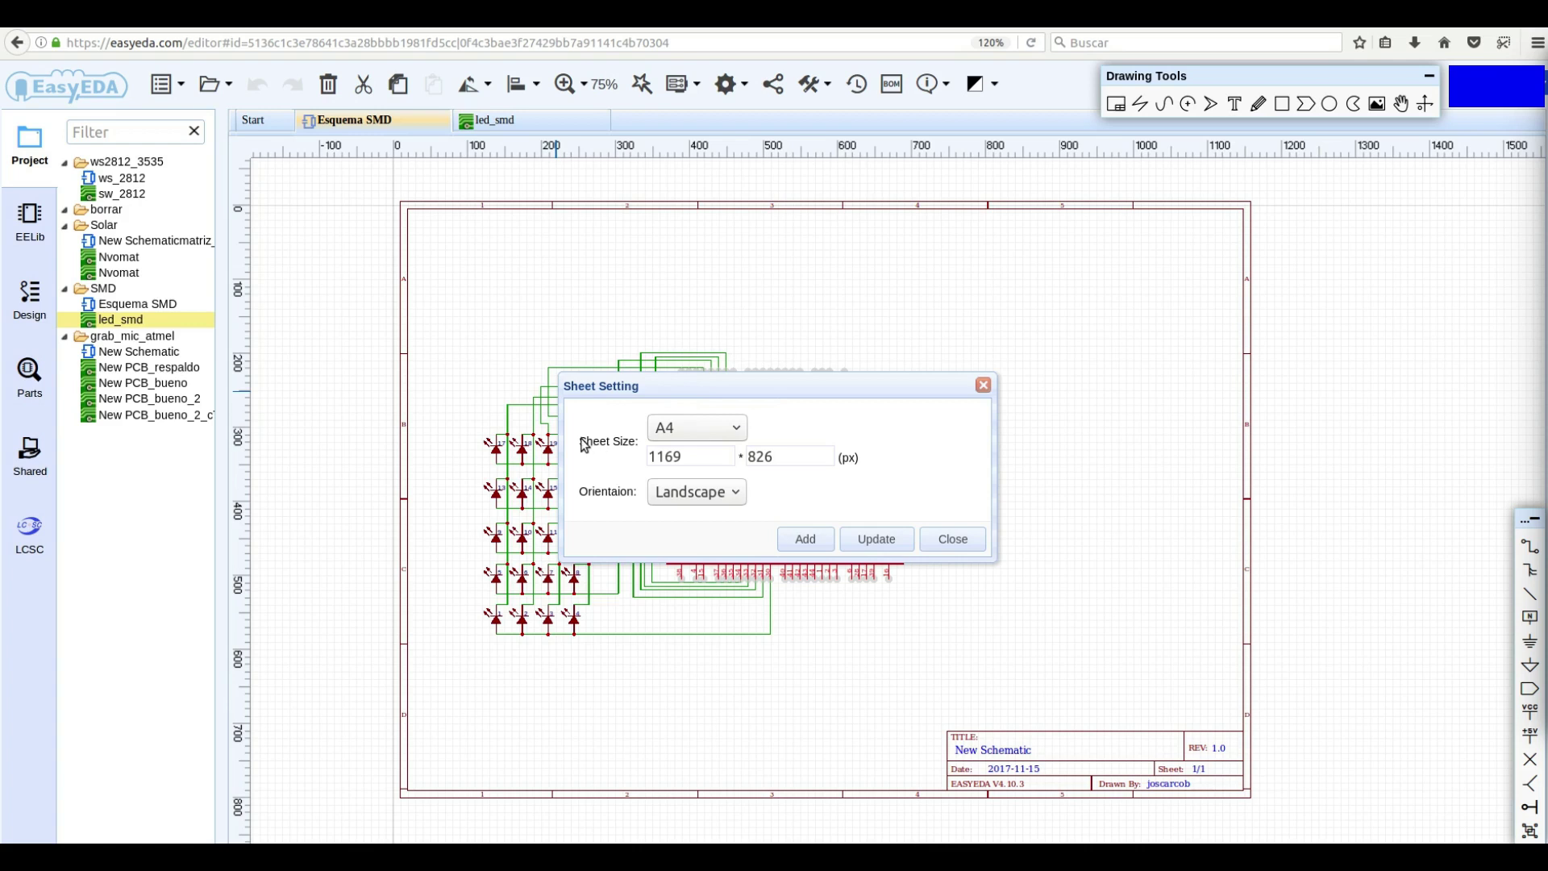
{"action": "left_click", "coordinate": [707, 434]}
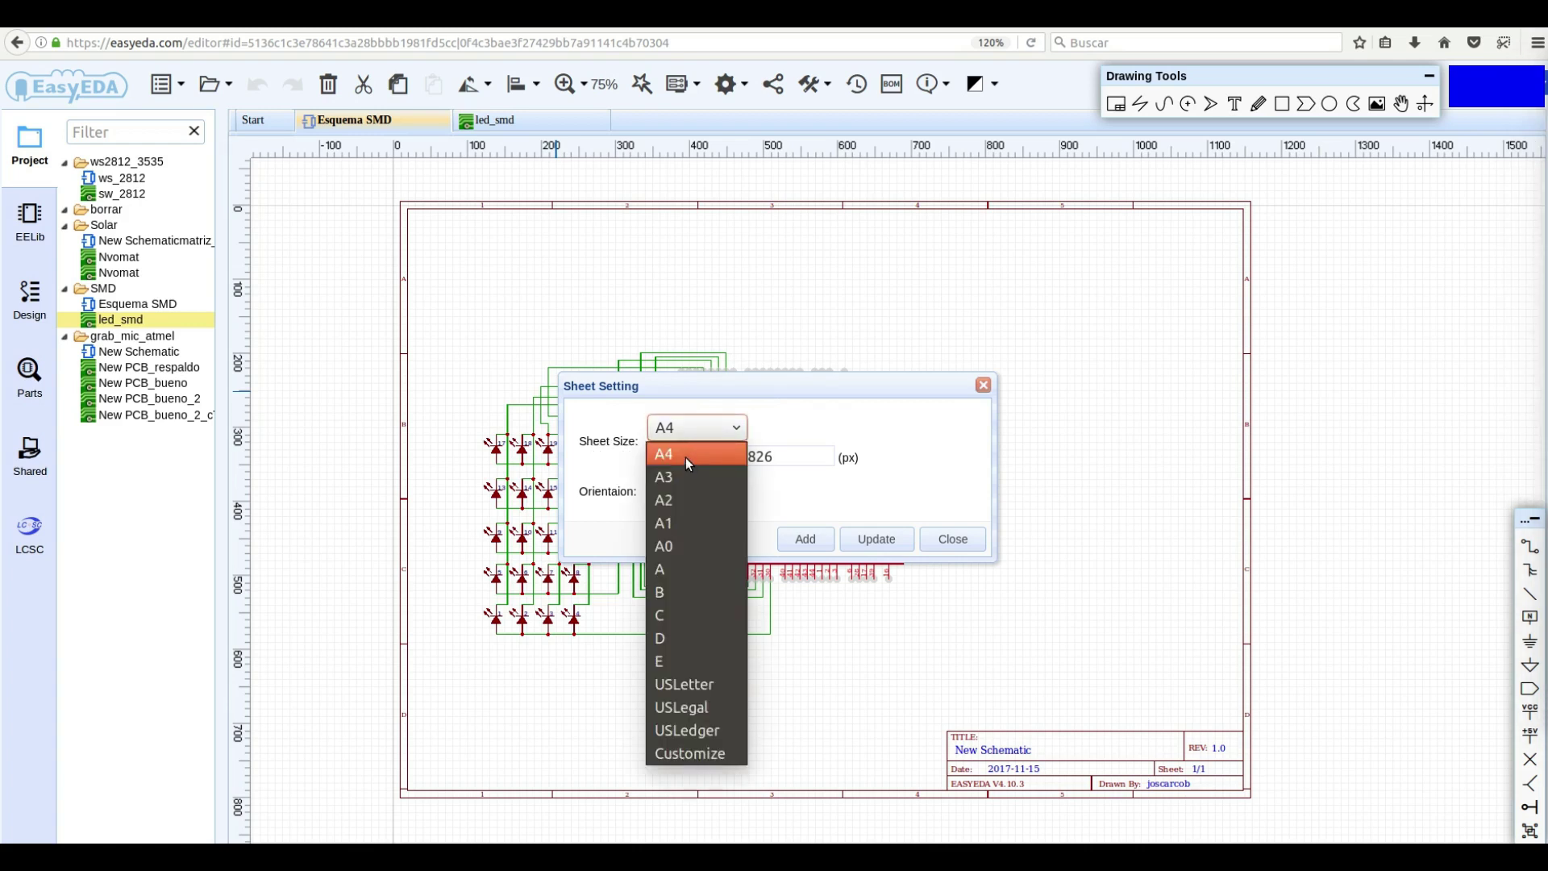
{"action": "left_click", "coordinate": [690, 499]}
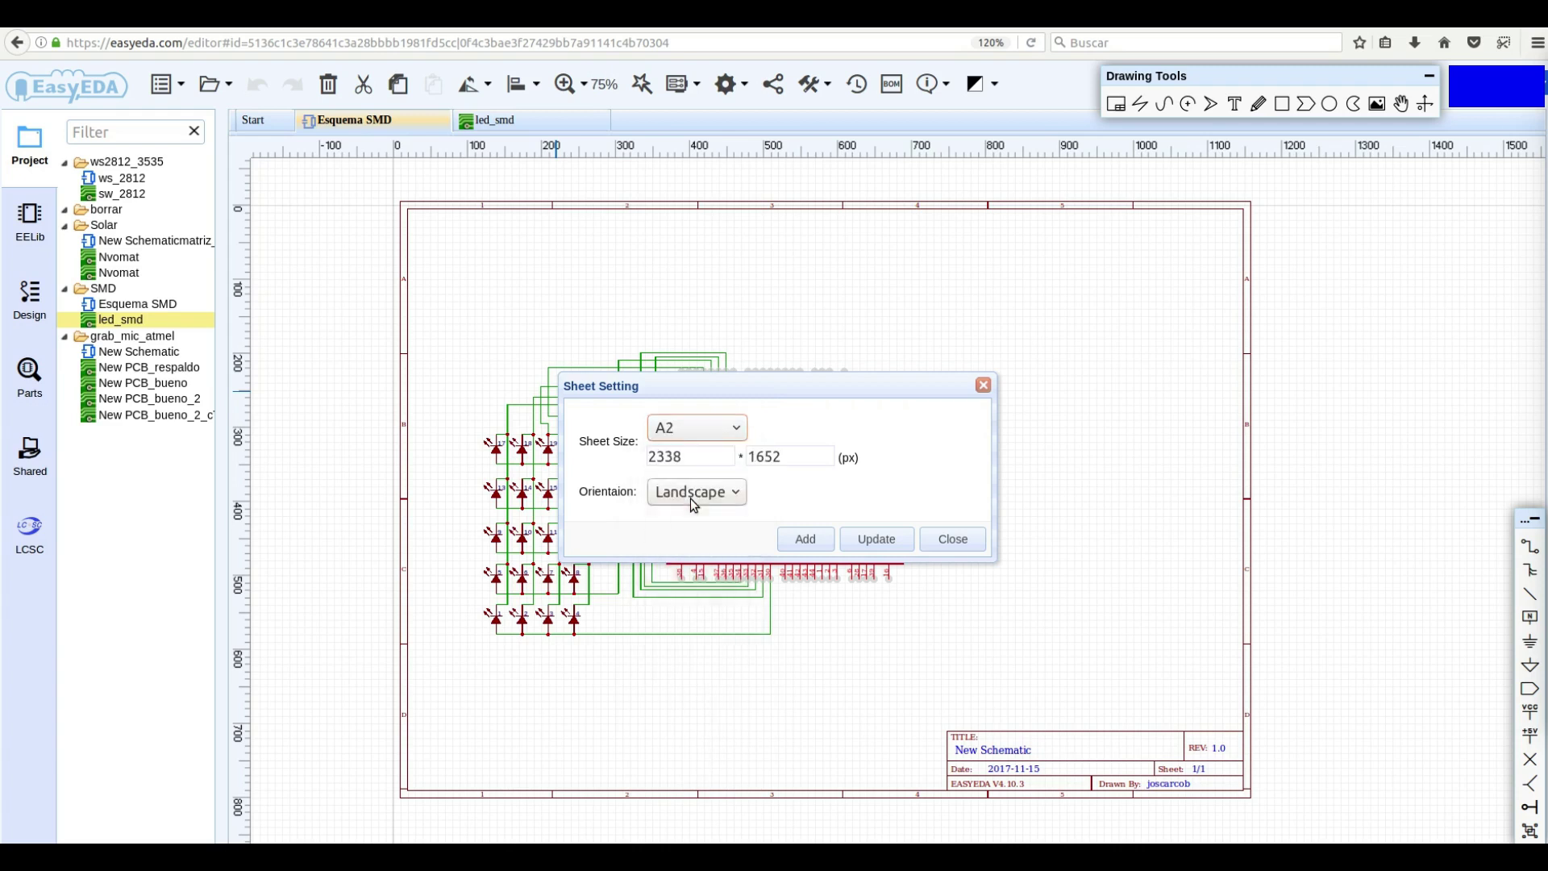
{"action": "left_click", "coordinate": [885, 540]}
- Update the schematic's sheet frame to size A0 in landscape orientation
{"action": "scroll", "coordinate": [911, 532], "scroll_direction": "down", "scroll_amount": 5}
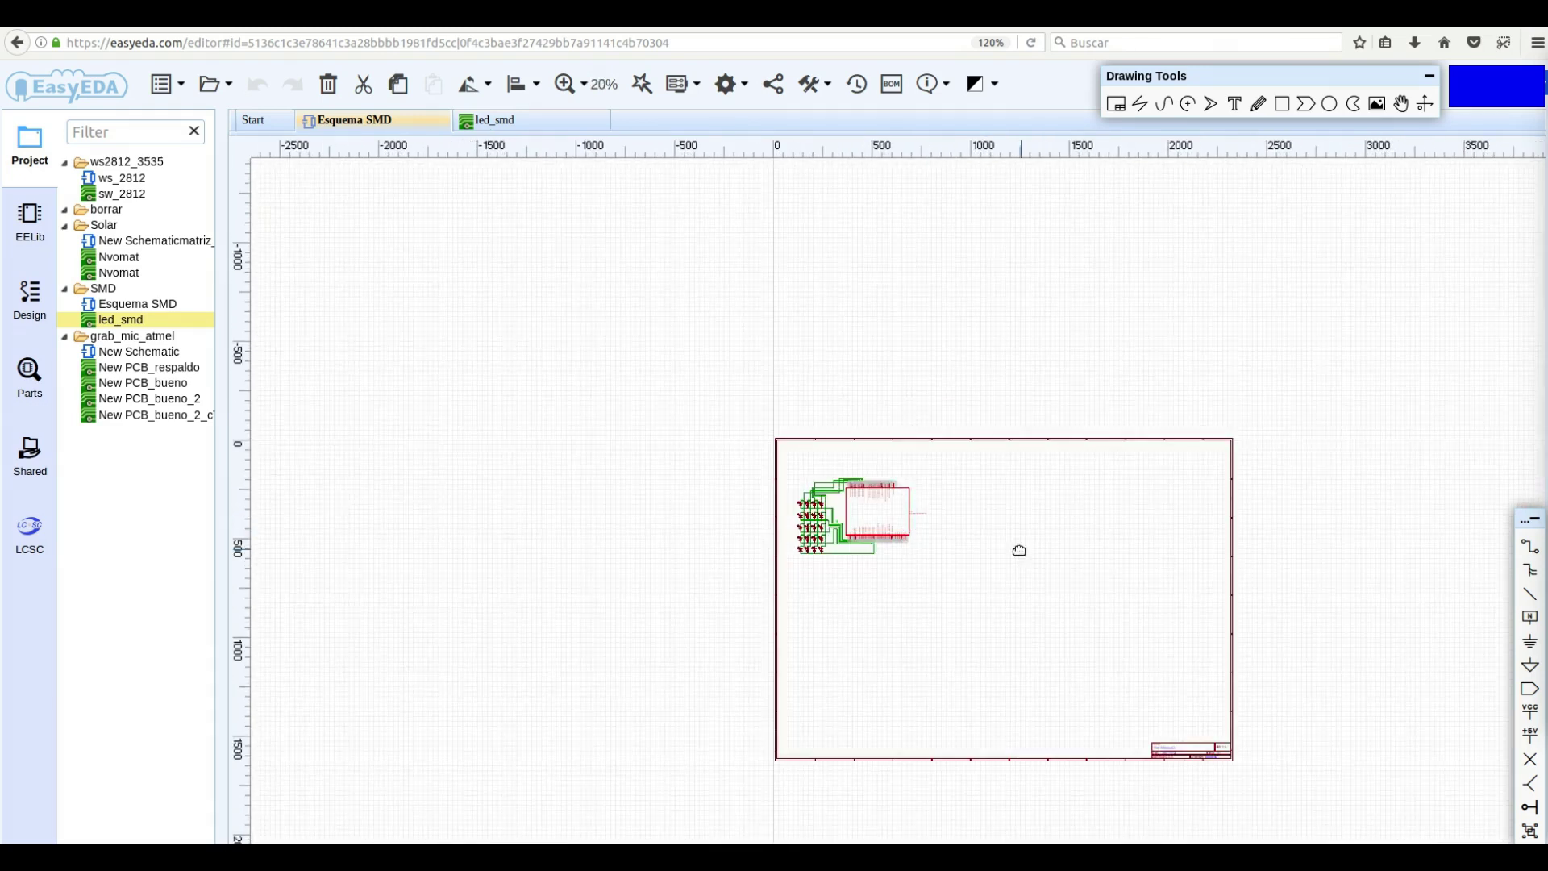
{"action": "right_click_drag", "start_coordinate": [816, 352], "coordinate": [725, 293]}
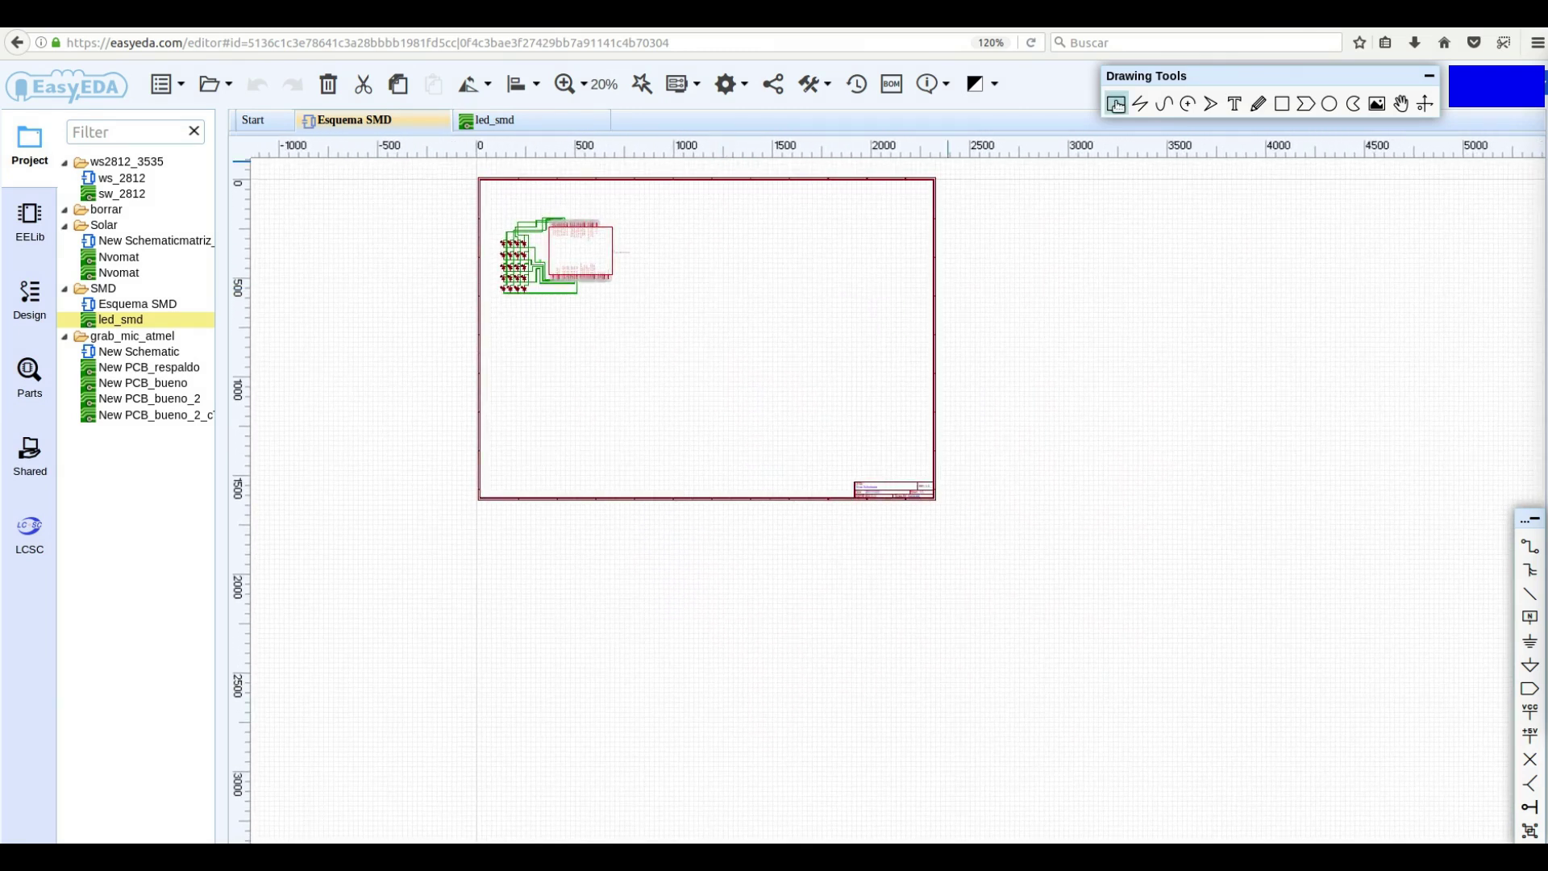
{"action": "left_click", "coordinate": [1116, 103]}
{"action": "left_click", "coordinate": [709, 428]}
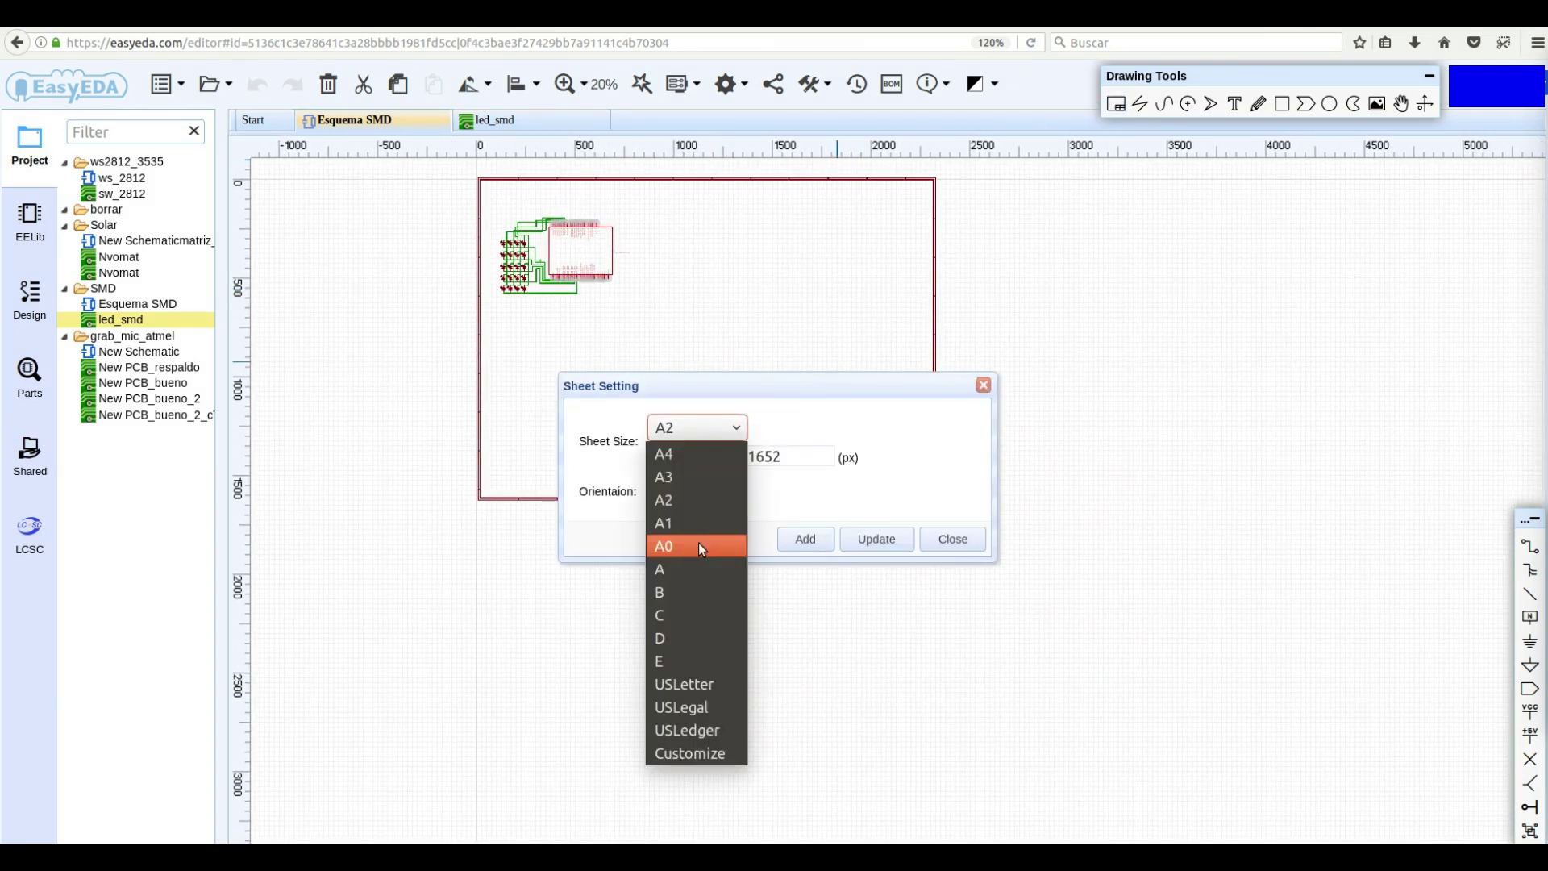
{"action": "left_click", "coordinate": [703, 547]}
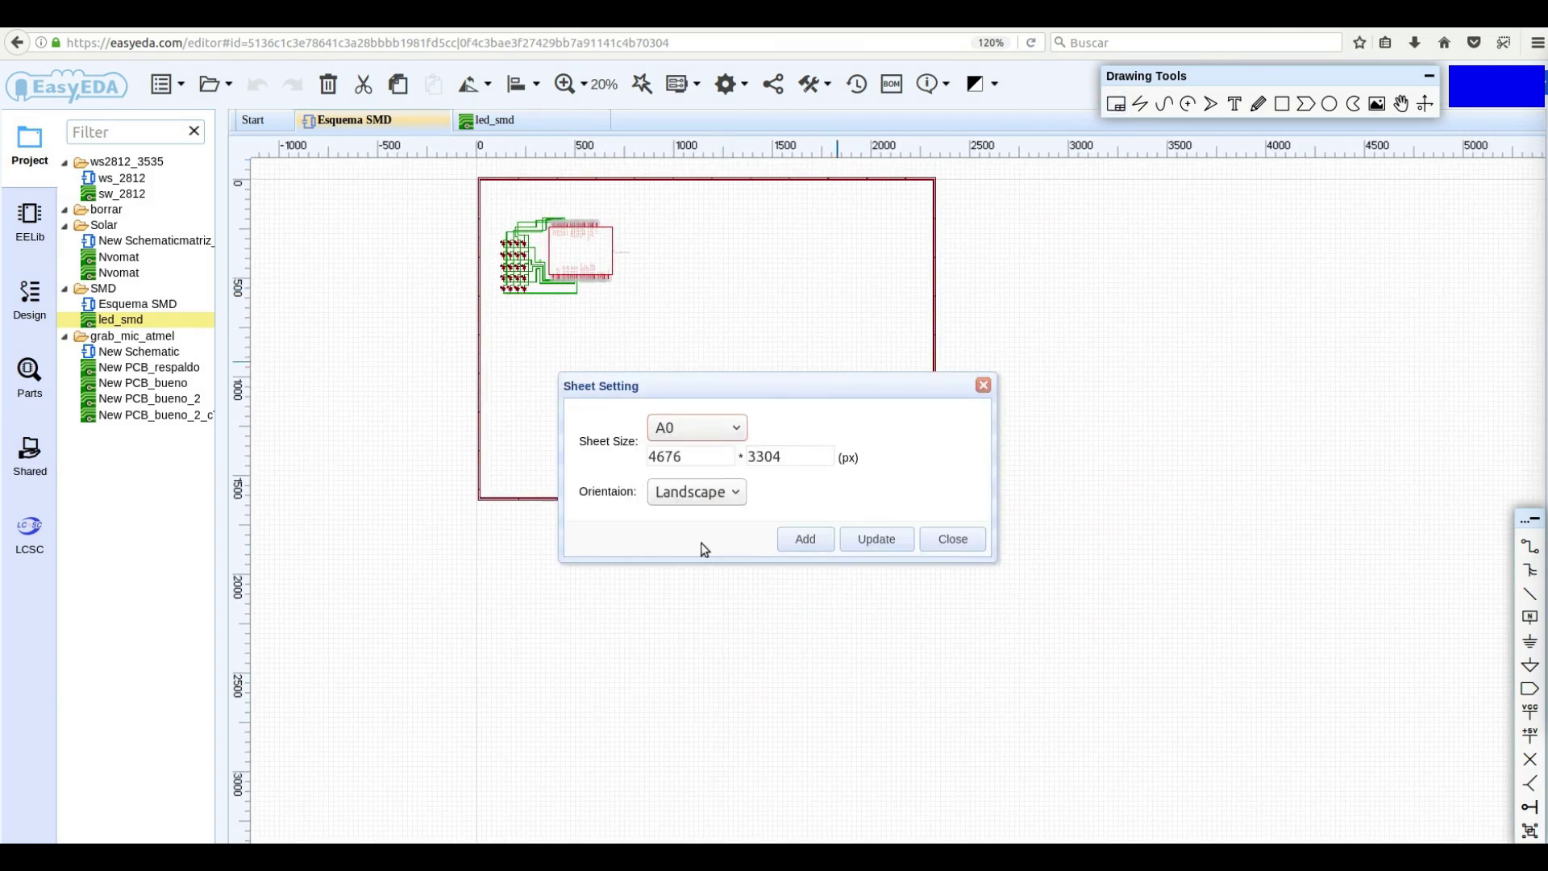
{"action": "left_click", "coordinate": [881, 539]}
- Update the schematic's sheet frame to size A4 in portrait orientation
{"action": "scroll", "coordinate": [926, 529], "scroll_direction": "down", "scroll_amount": 3}
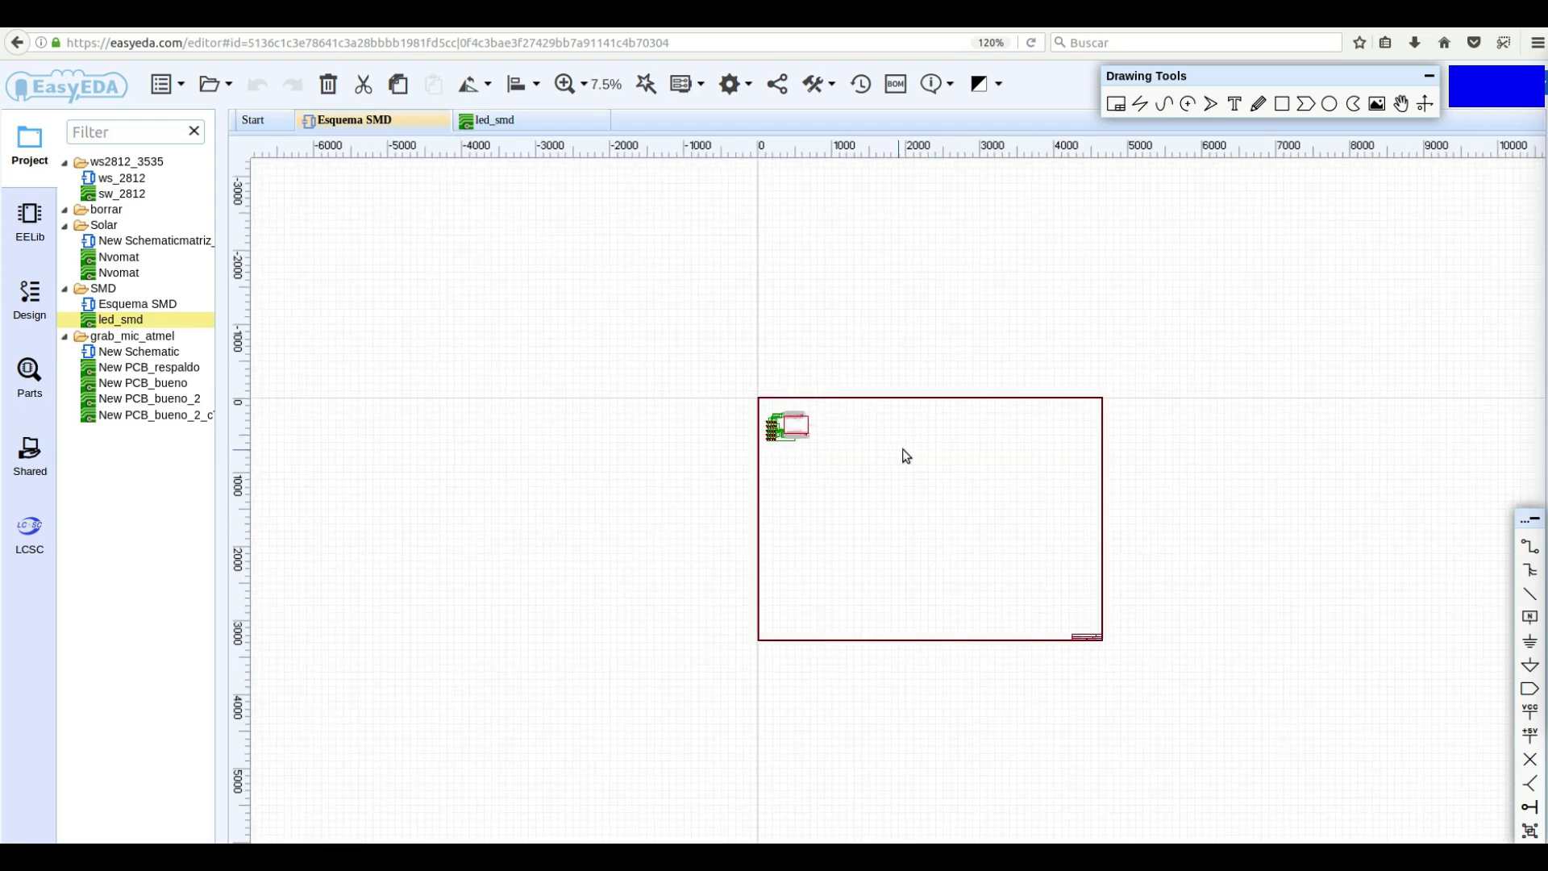
{"action": "left_click", "coordinate": [1117, 106]}
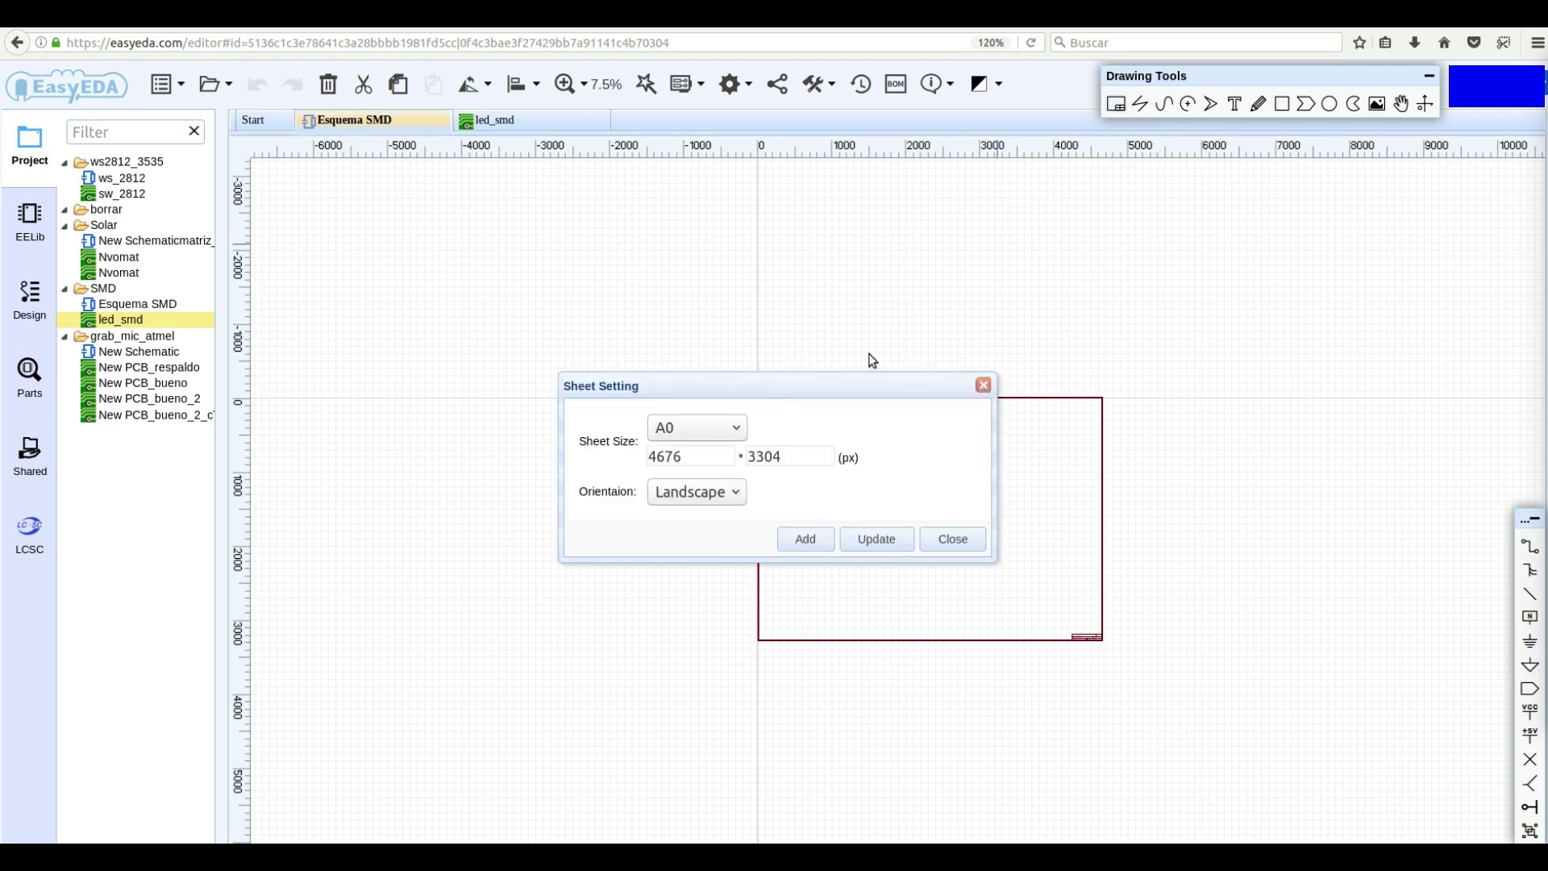
{"action": "left_click", "coordinate": [705, 428]}
{"action": "left_click", "coordinate": [705, 453]}
{"action": "left_click", "coordinate": [736, 495]}
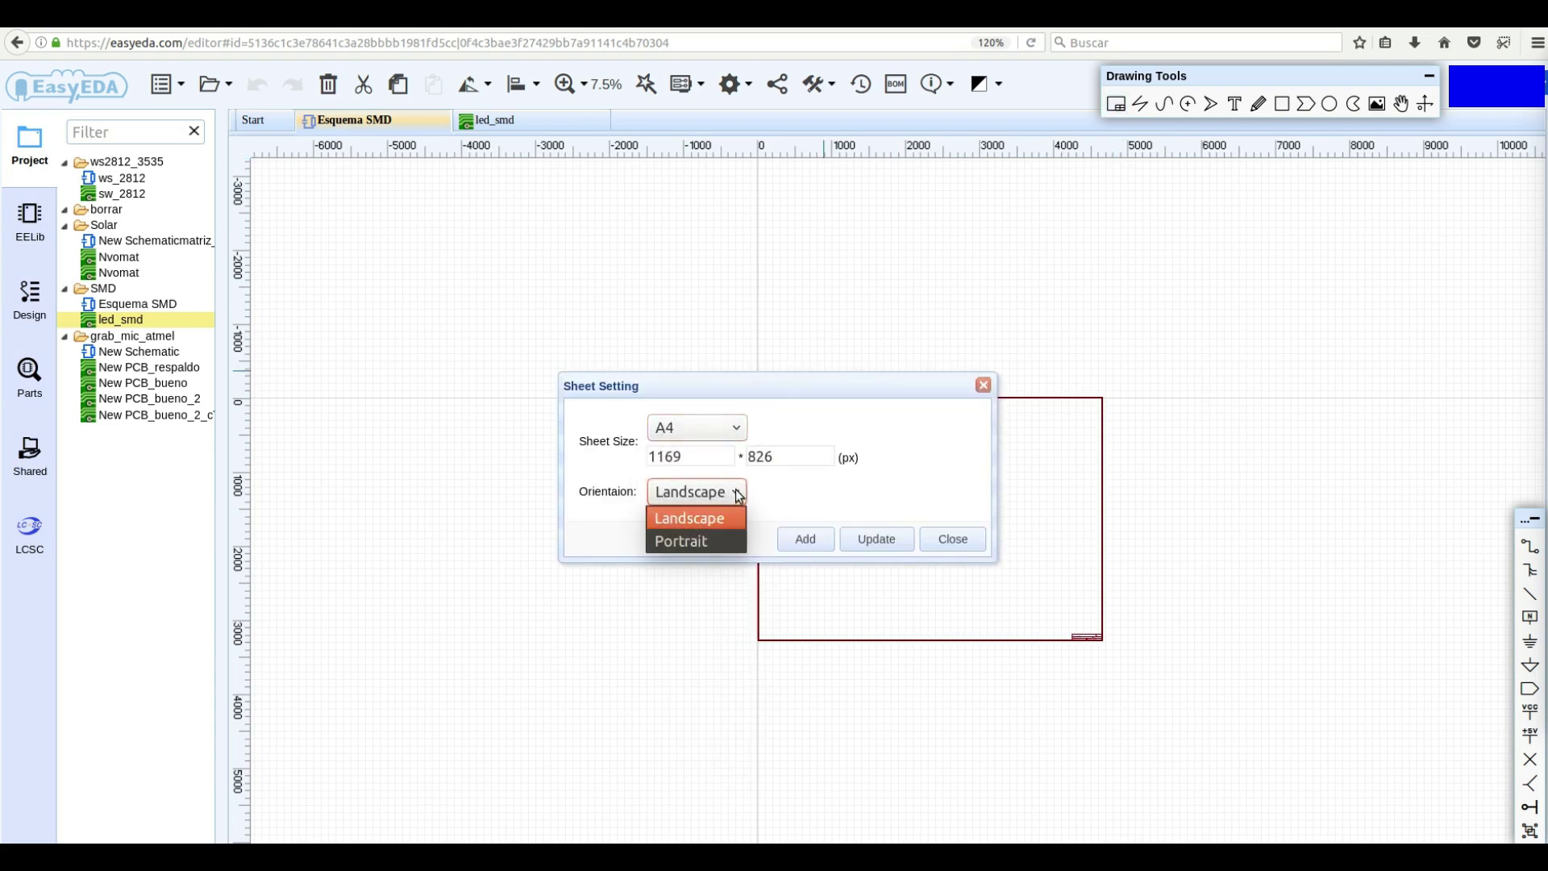
{"action": "left_click", "coordinate": [693, 541]}
{"action": "left_click", "coordinate": [862, 541]}
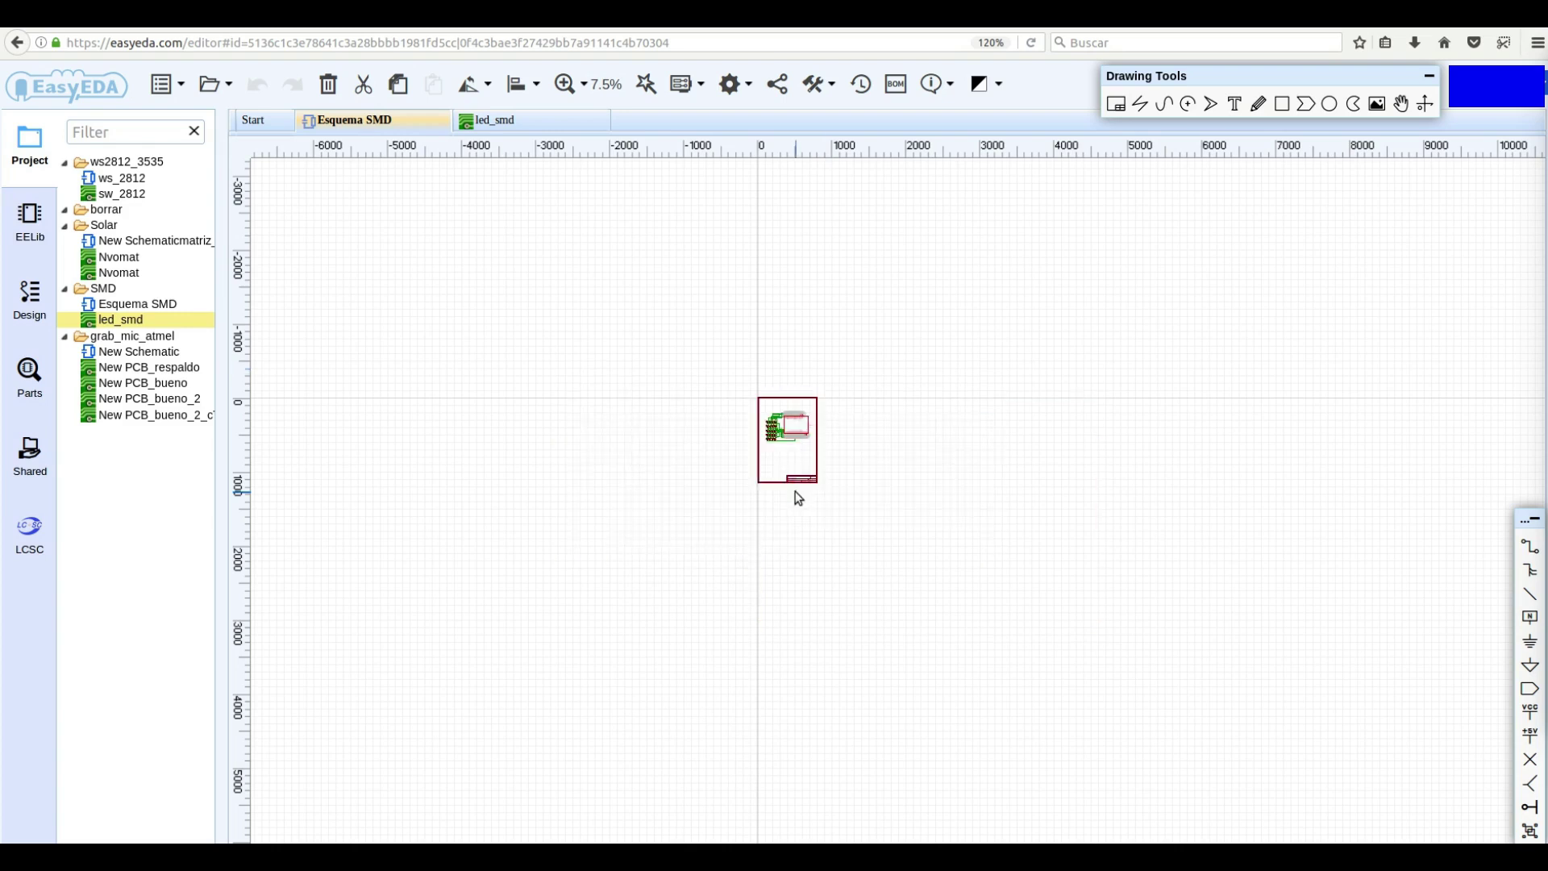
- Switch the A4 sheet frame's orientation to landscape and update the schematic
{"action": "left_click", "coordinate": [1116, 104]}
{"action": "left_click", "coordinate": [739, 492]}
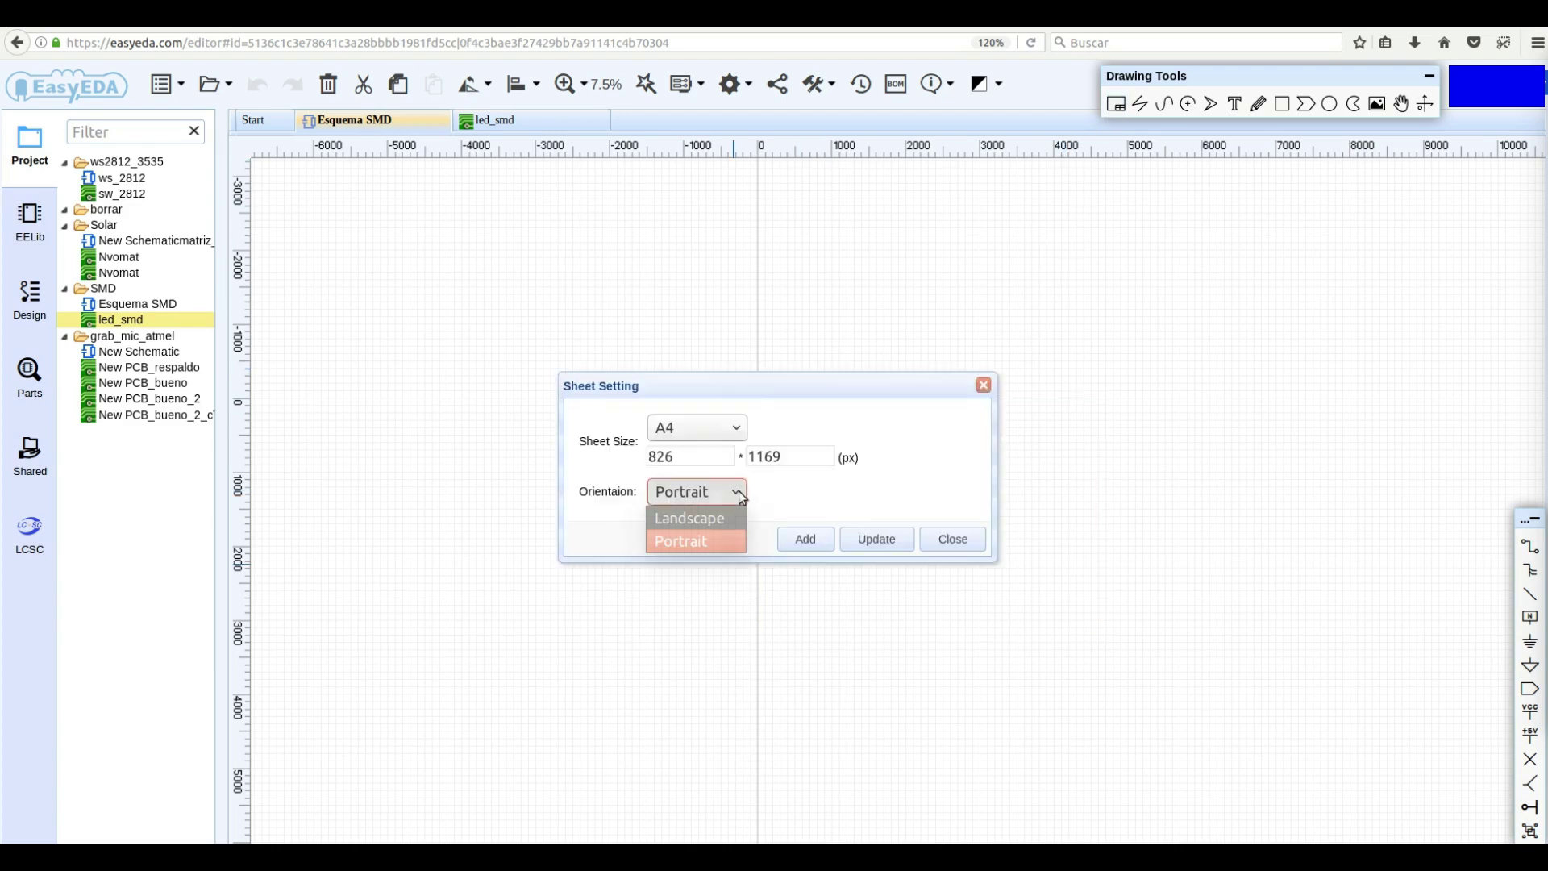
{"action": "left_click", "coordinate": [695, 519]}
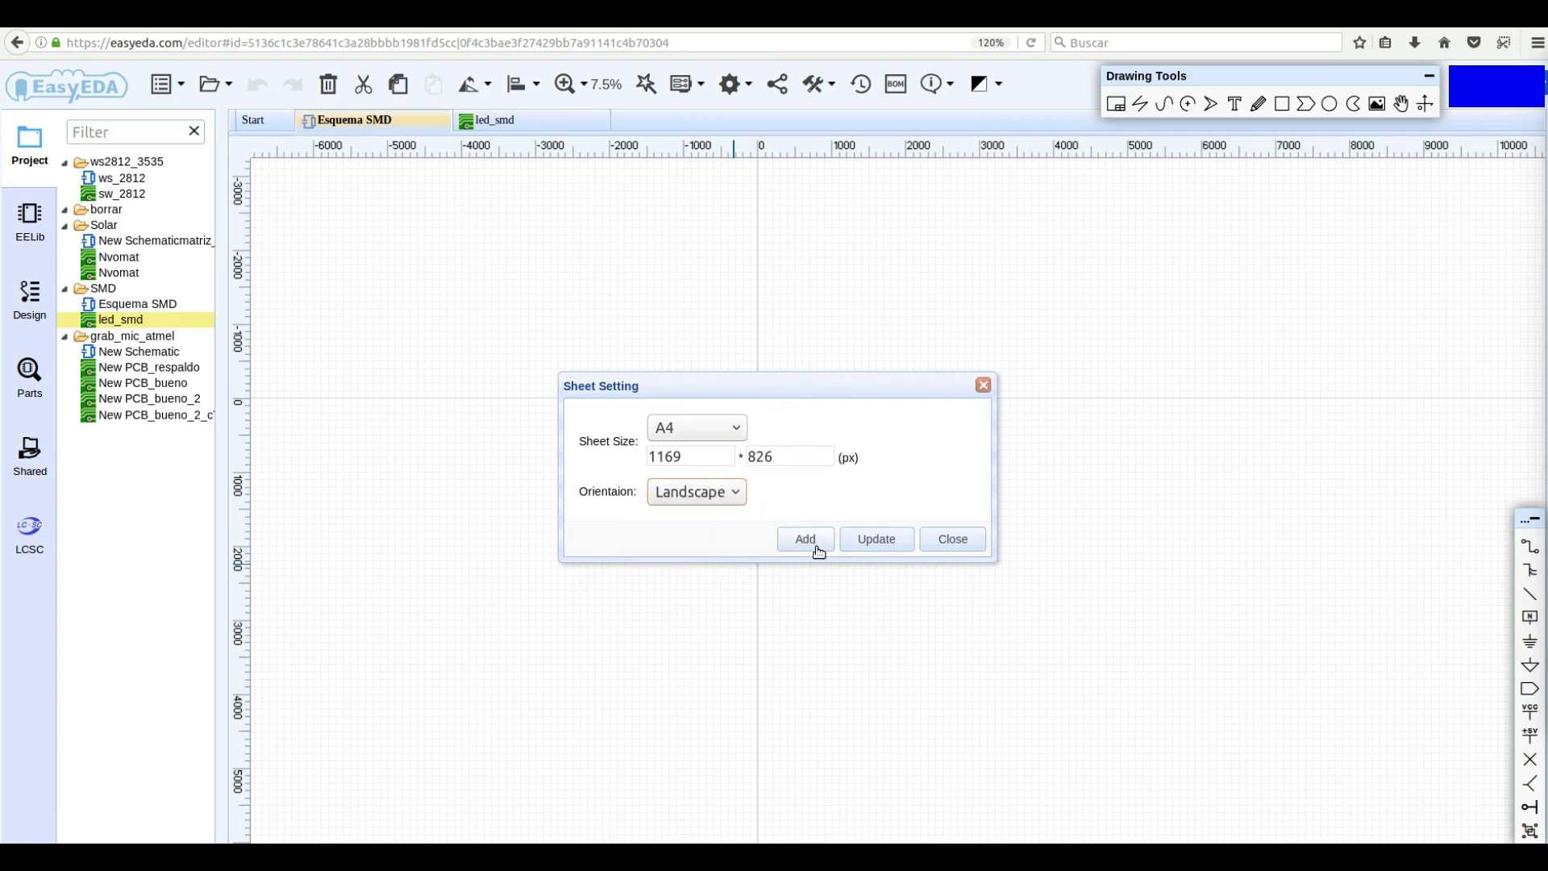
{"action": "left_click", "coordinate": [867, 541]}
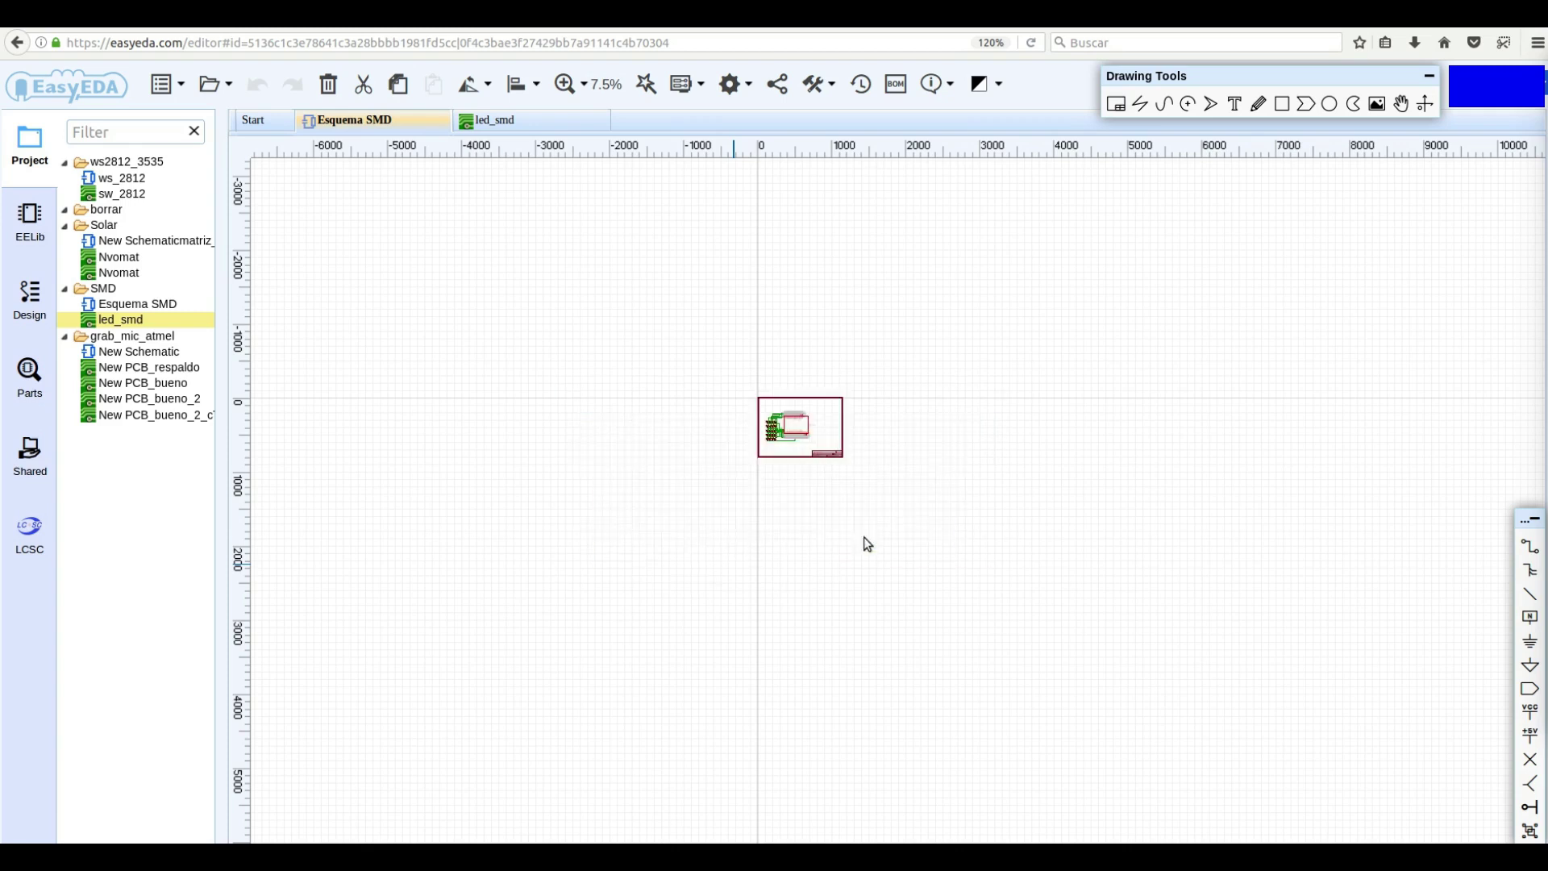
- Examine the whole schematic sheet and the ATMEGA8515 microcontroller's pin labels at different magnifications
{"action": "scroll", "coordinate": [842, 421], "scroll_direction": "up", "scroll_amount": 5}
{"action": "scroll", "coordinate": [1023, 390], "scroll_direction": "down", "scroll_amount": 2}
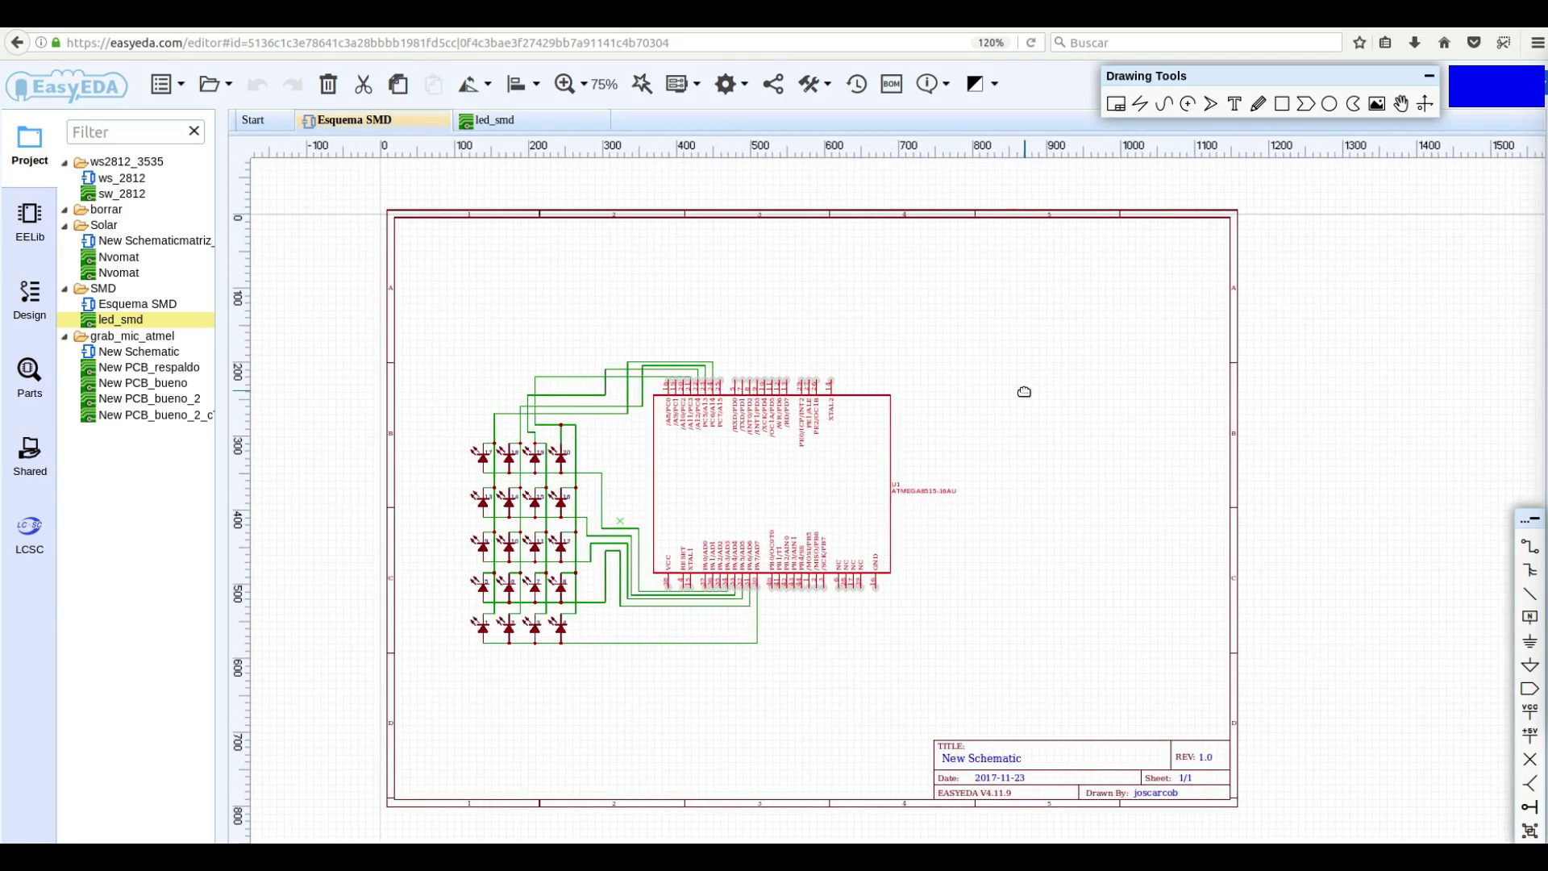
{"action": "scroll", "coordinate": [820, 486], "scroll_direction": "down", "scroll_amount": 4}
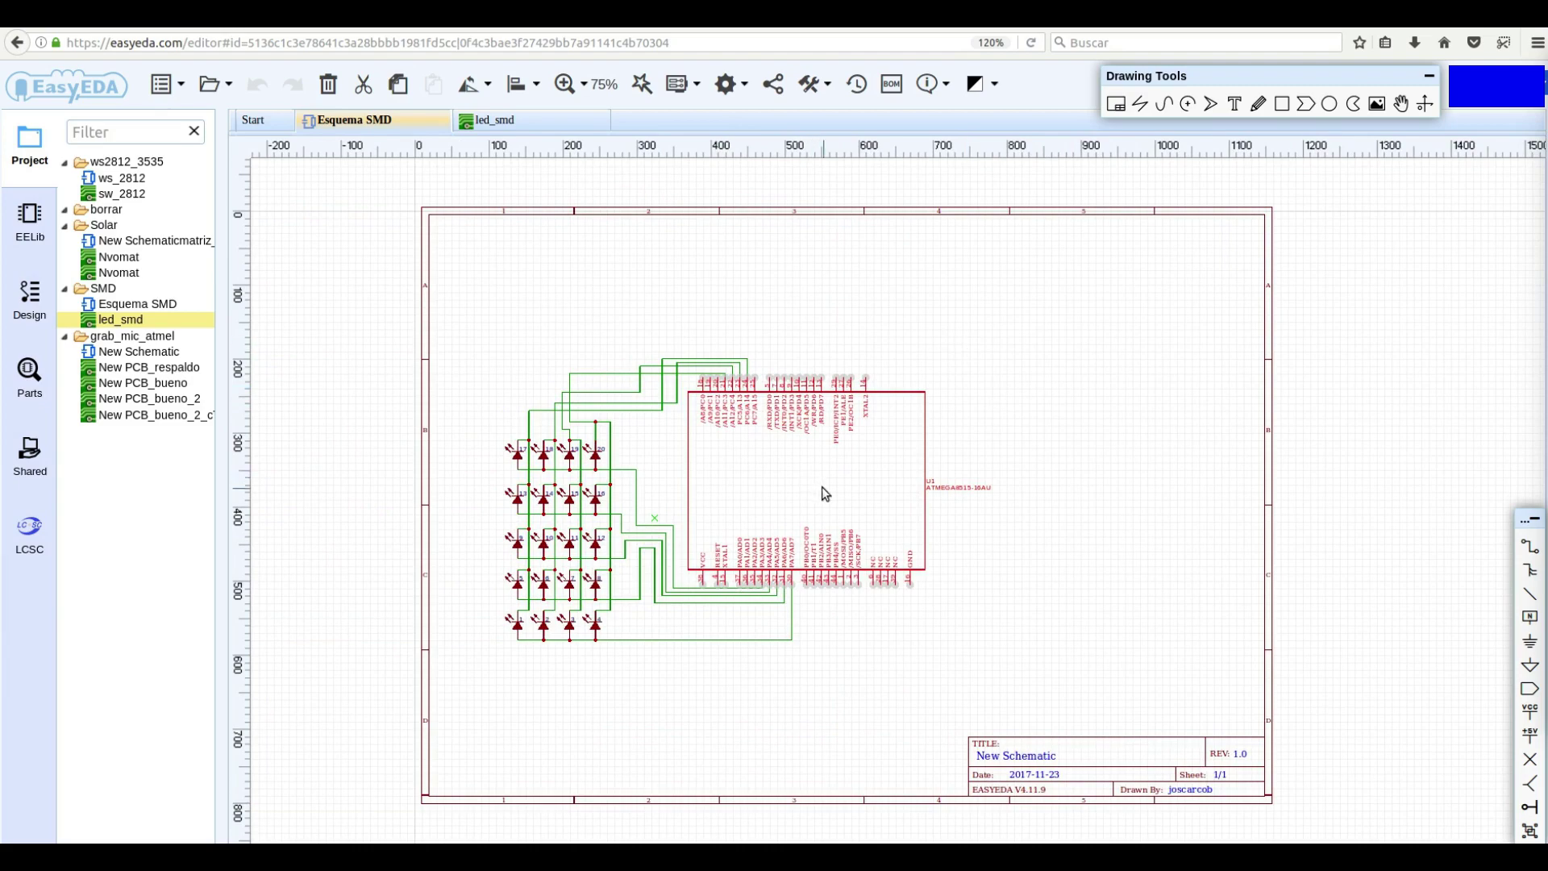
{"action": "scroll", "coordinate": [820, 486], "scroll_direction": "up", "scroll_amount": 4}
{"action": "scroll", "coordinate": [820, 486], "scroll_direction": "up", "scroll_amount": 3}
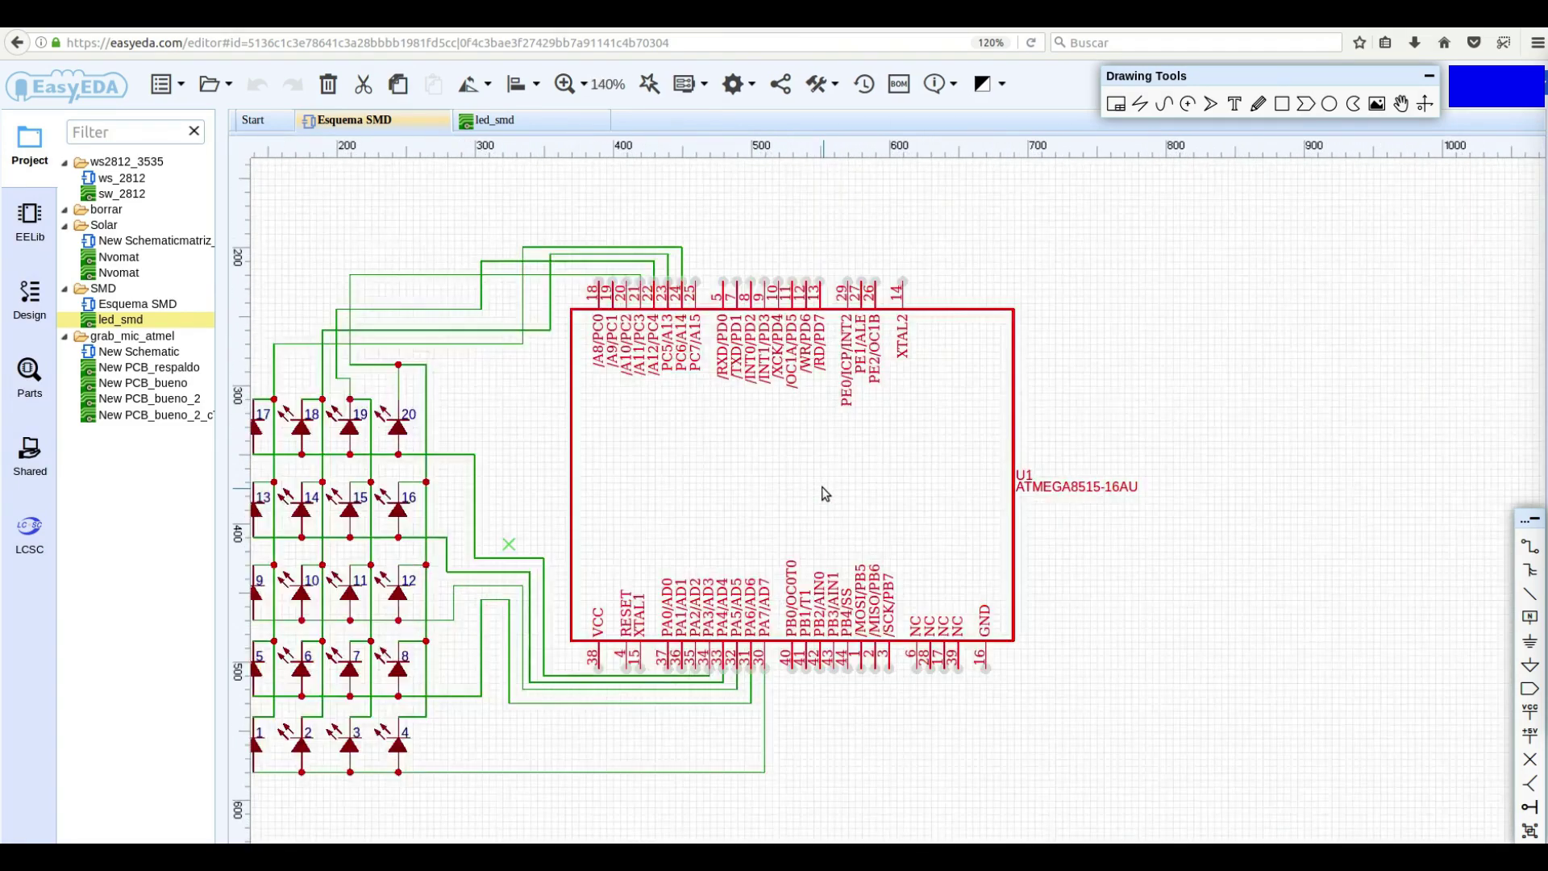
{"action": "scroll", "coordinate": [821, 486], "scroll_direction": "down", "scroll_amount": 5}
{"action": "scroll", "coordinate": [822, 486], "scroll_direction": "up", "scroll_amount": 4}
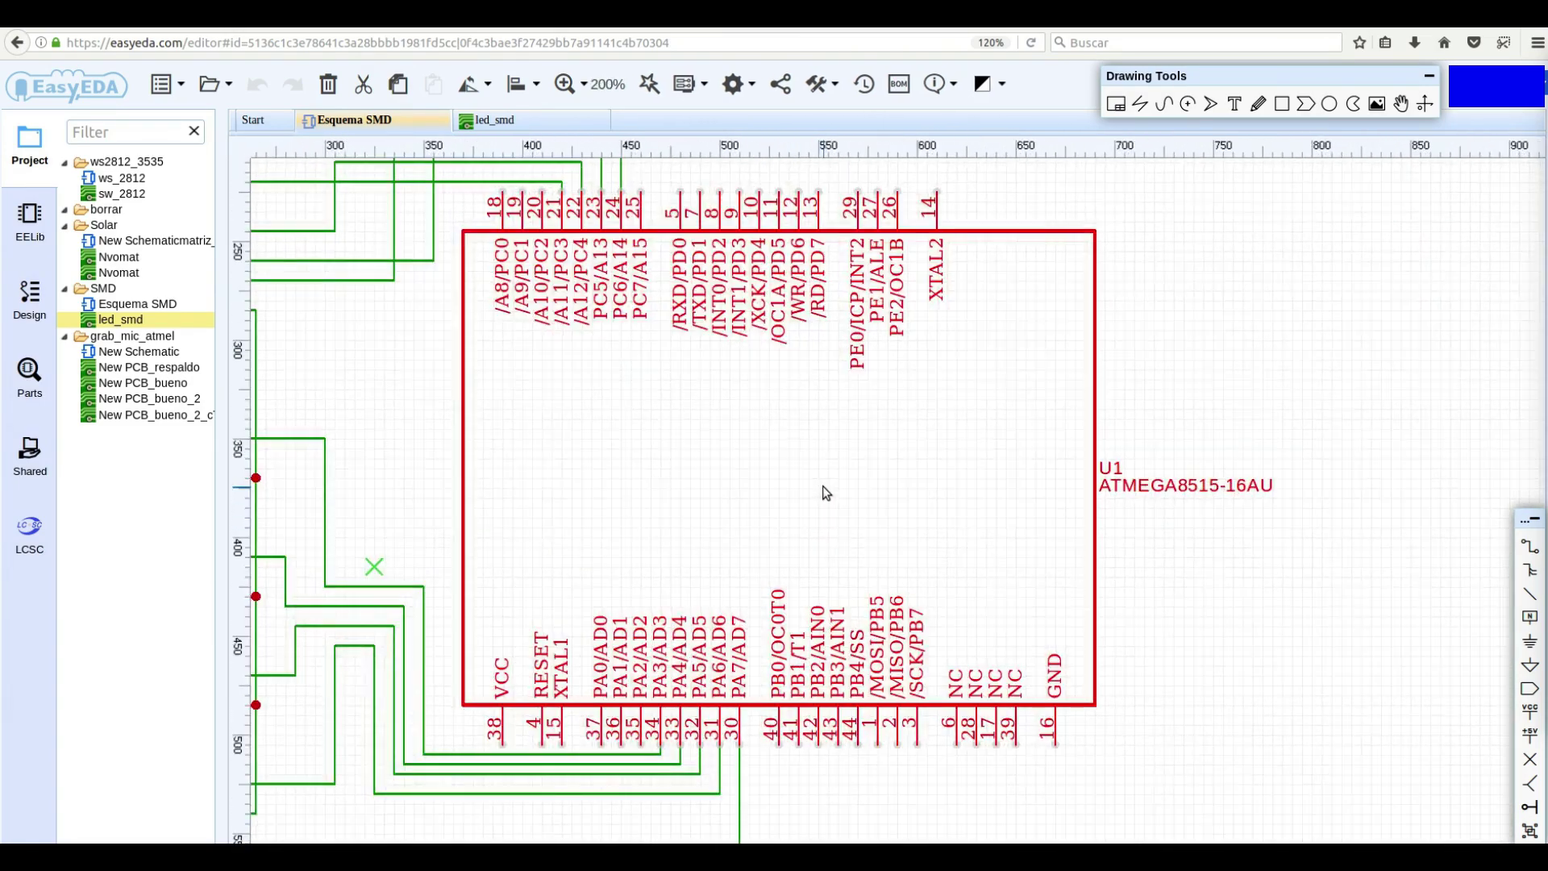
{"action": "scroll", "coordinate": [823, 486], "scroll_direction": "down", "scroll_amount": 4}
{"action": "scroll", "coordinate": [823, 485], "scroll_direction": "down", "scroll_amount": 3}
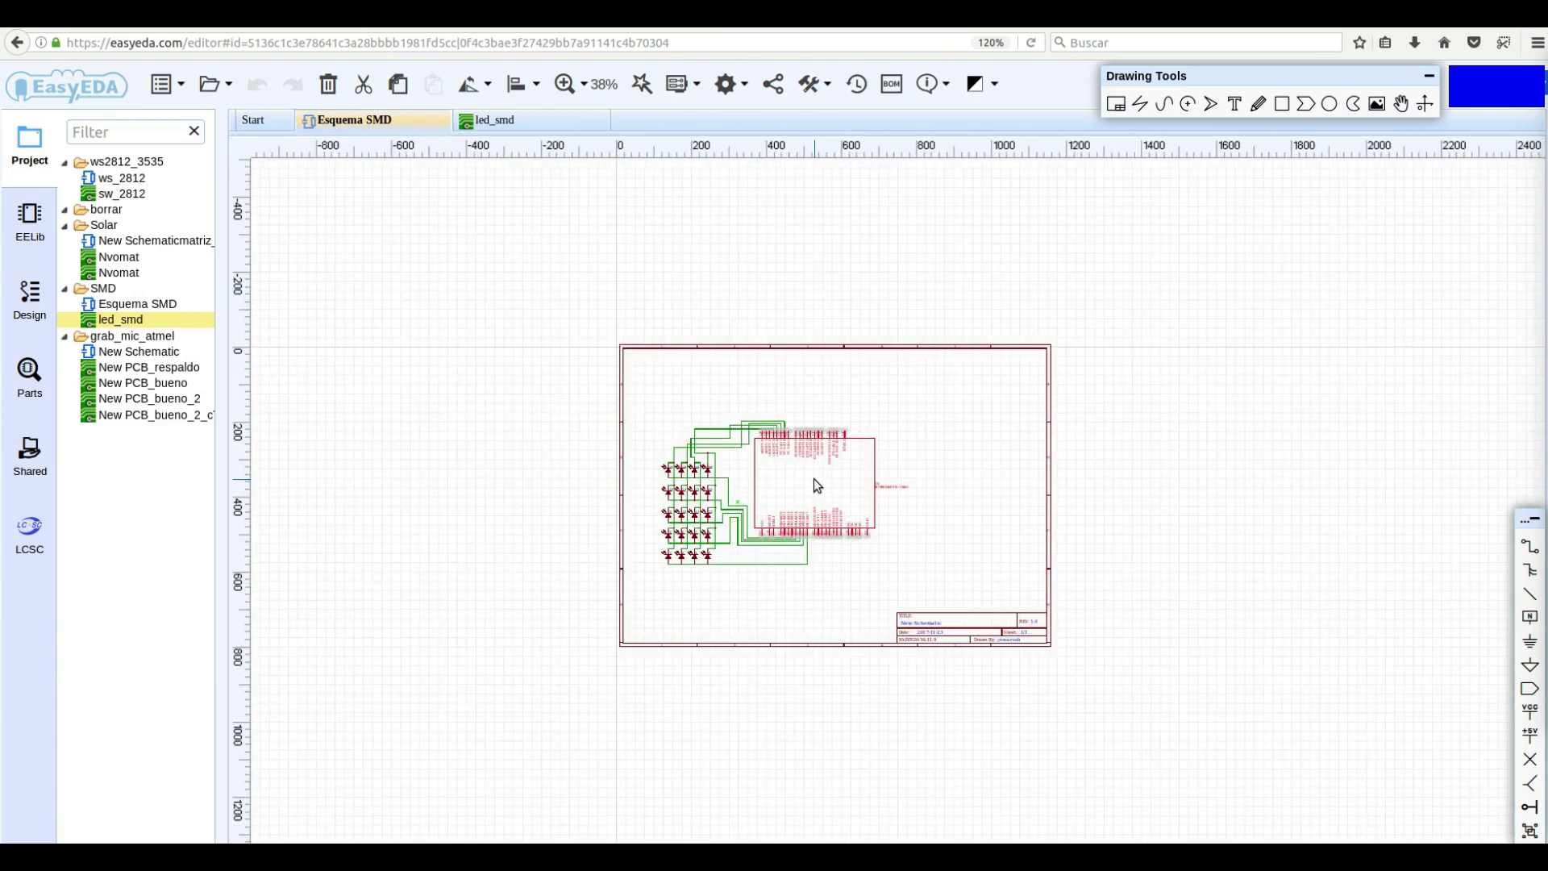
{"action": "scroll", "coordinate": [815, 482], "scroll_direction": "up", "scroll_amount": 5}
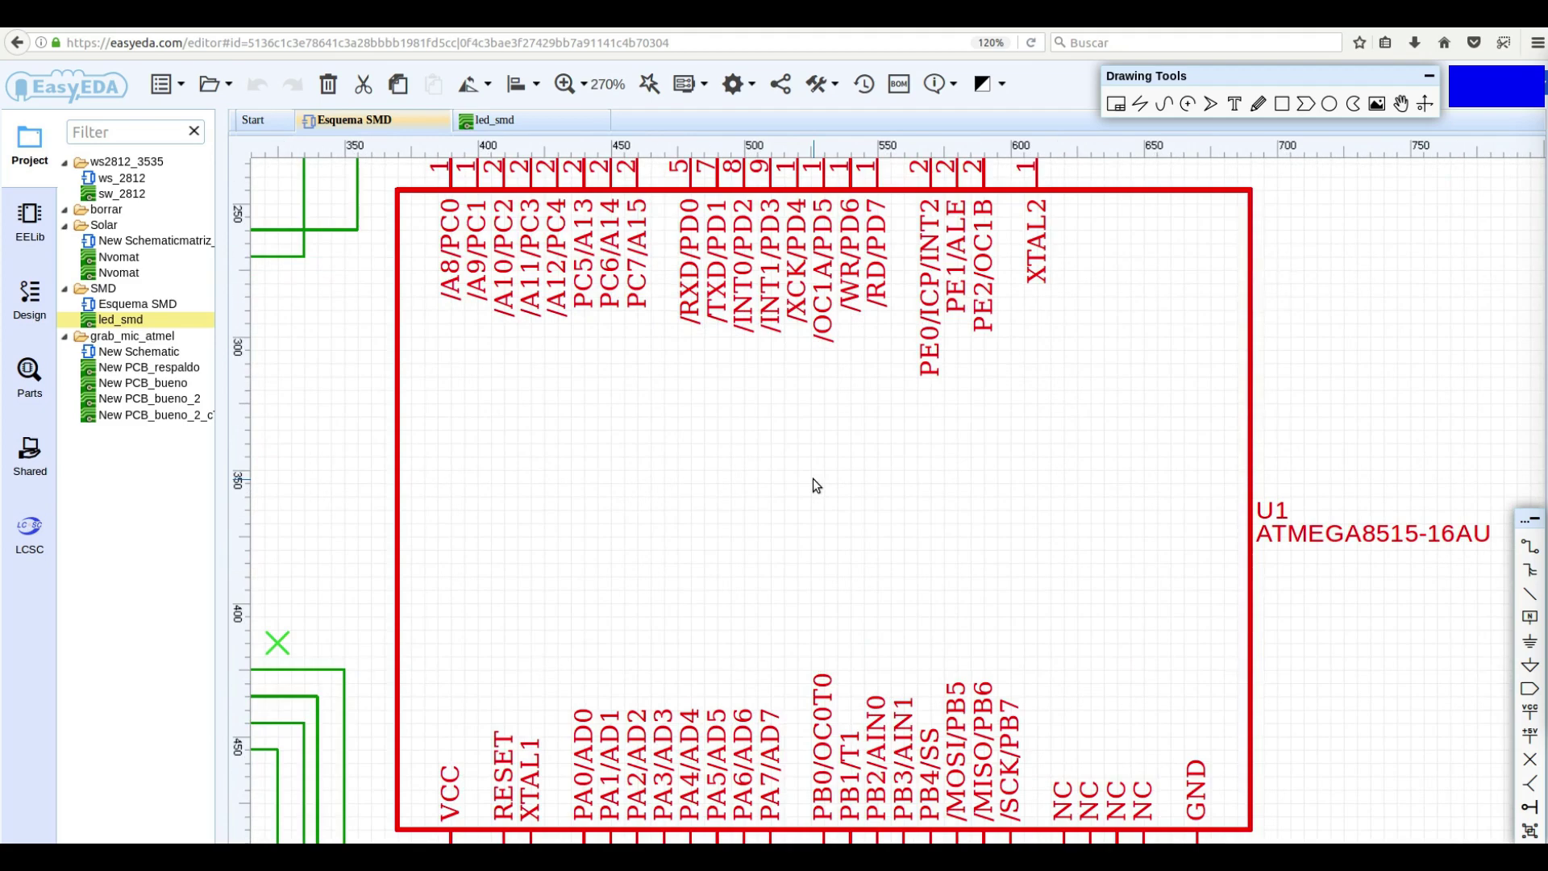
- Examine the LED matrix, its wiring to the microcontroller and the title block of the Esquema SMD schematic at different magnifications
{"action": "scroll", "coordinate": [812, 484], "scroll_direction": "up", "scroll_amount": 3}
{"action": "scroll", "coordinate": [815, 484], "scroll_direction": "down", "scroll_amount": 9}
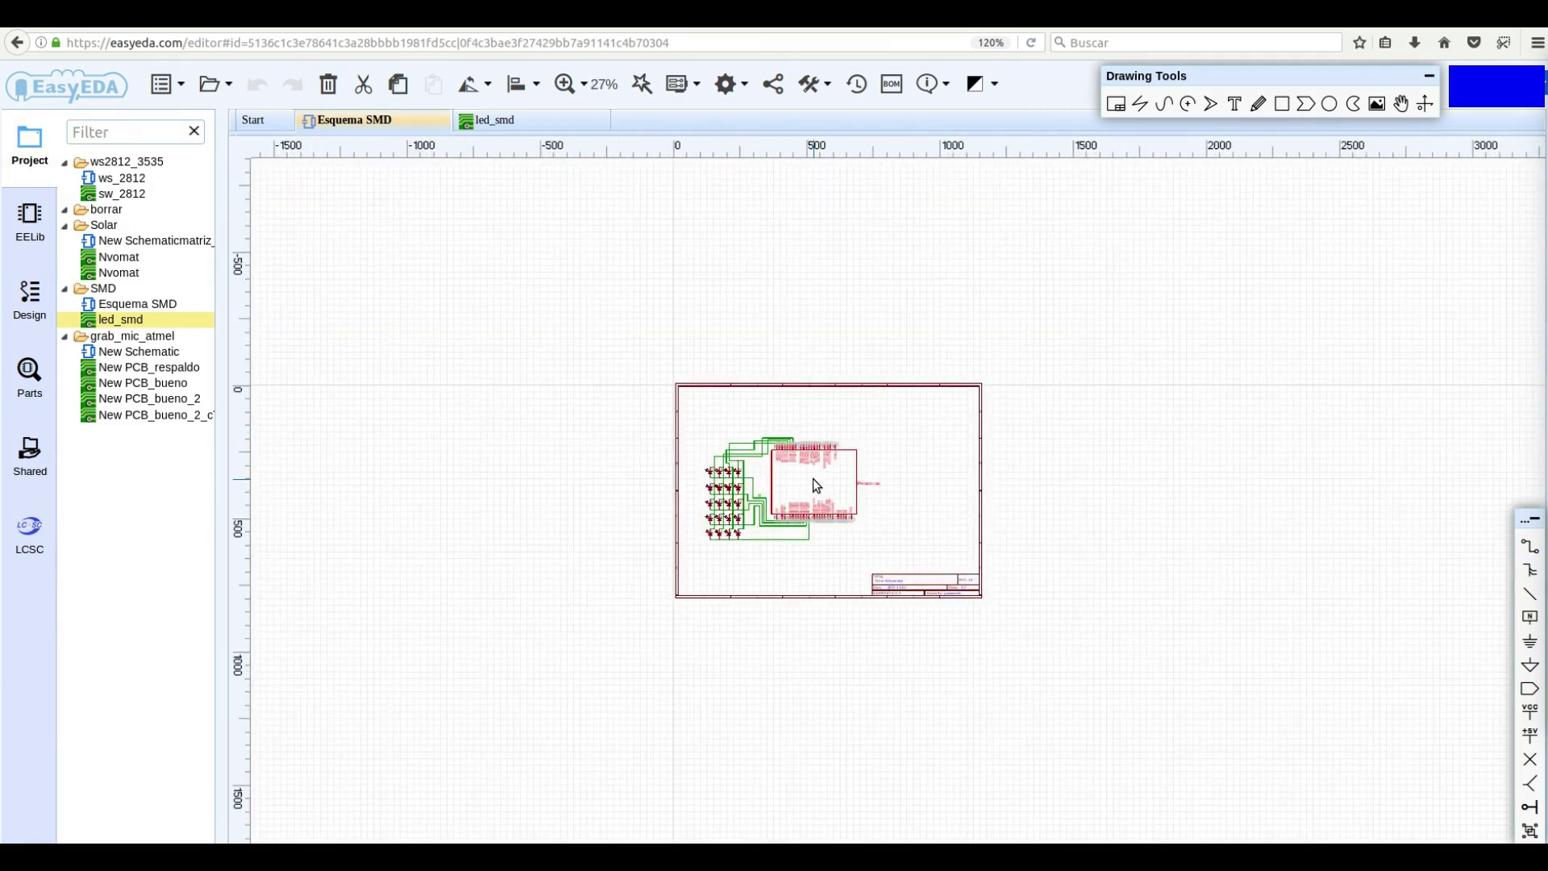
{"action": "scroll", "coordinate": [813, 477], "scroll_direction": "up", "scroll_amount": 3}
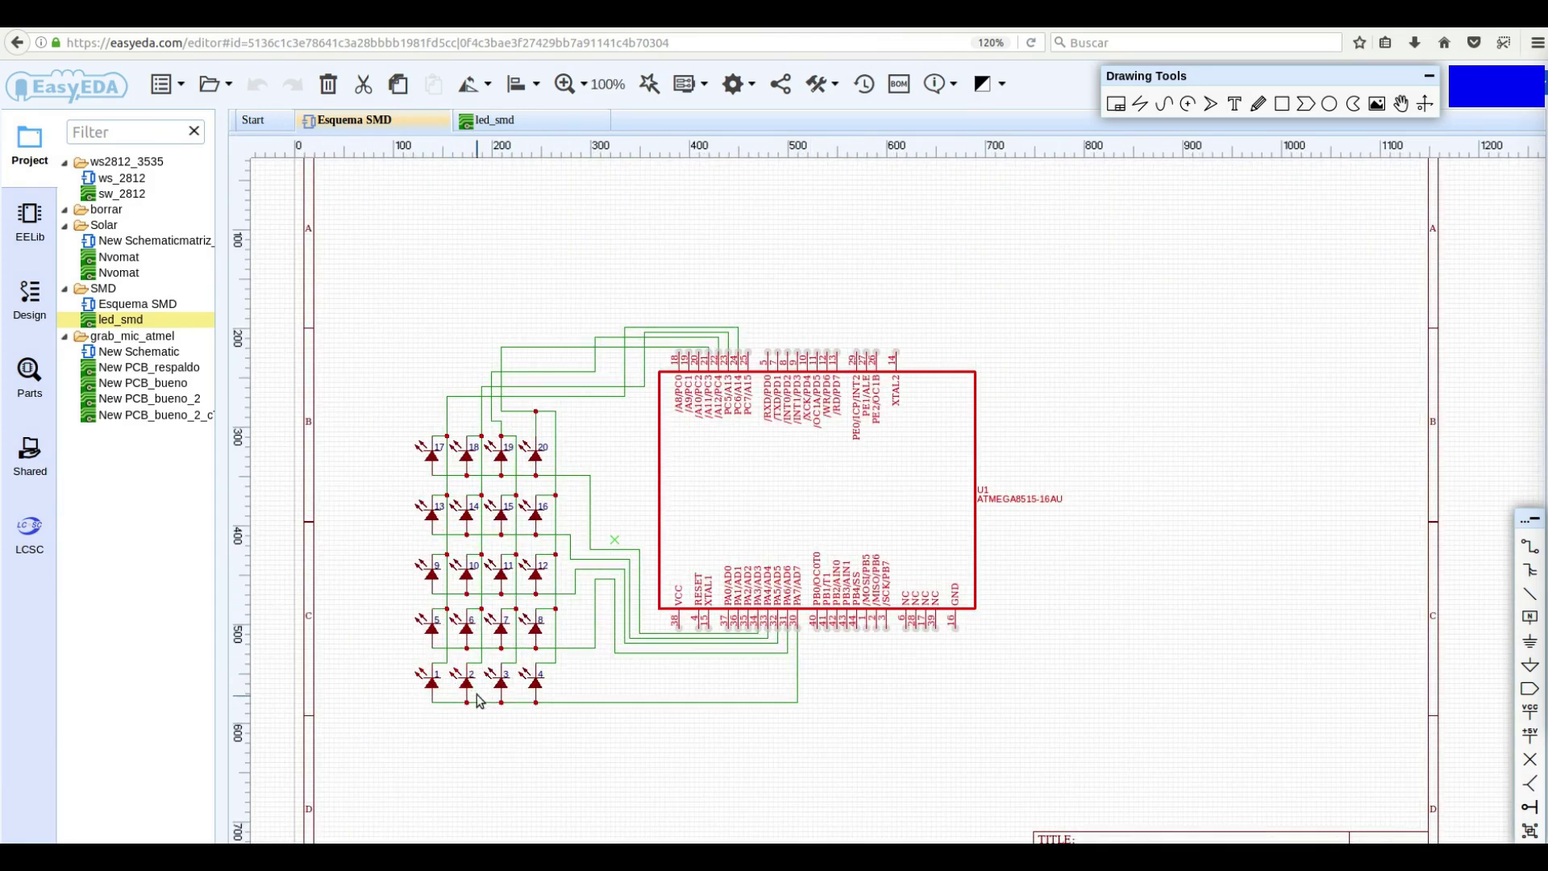
{"action": "scroll", "coordinate": [475, 686], "scroll_direction": "up", "scroll_amount": 8}
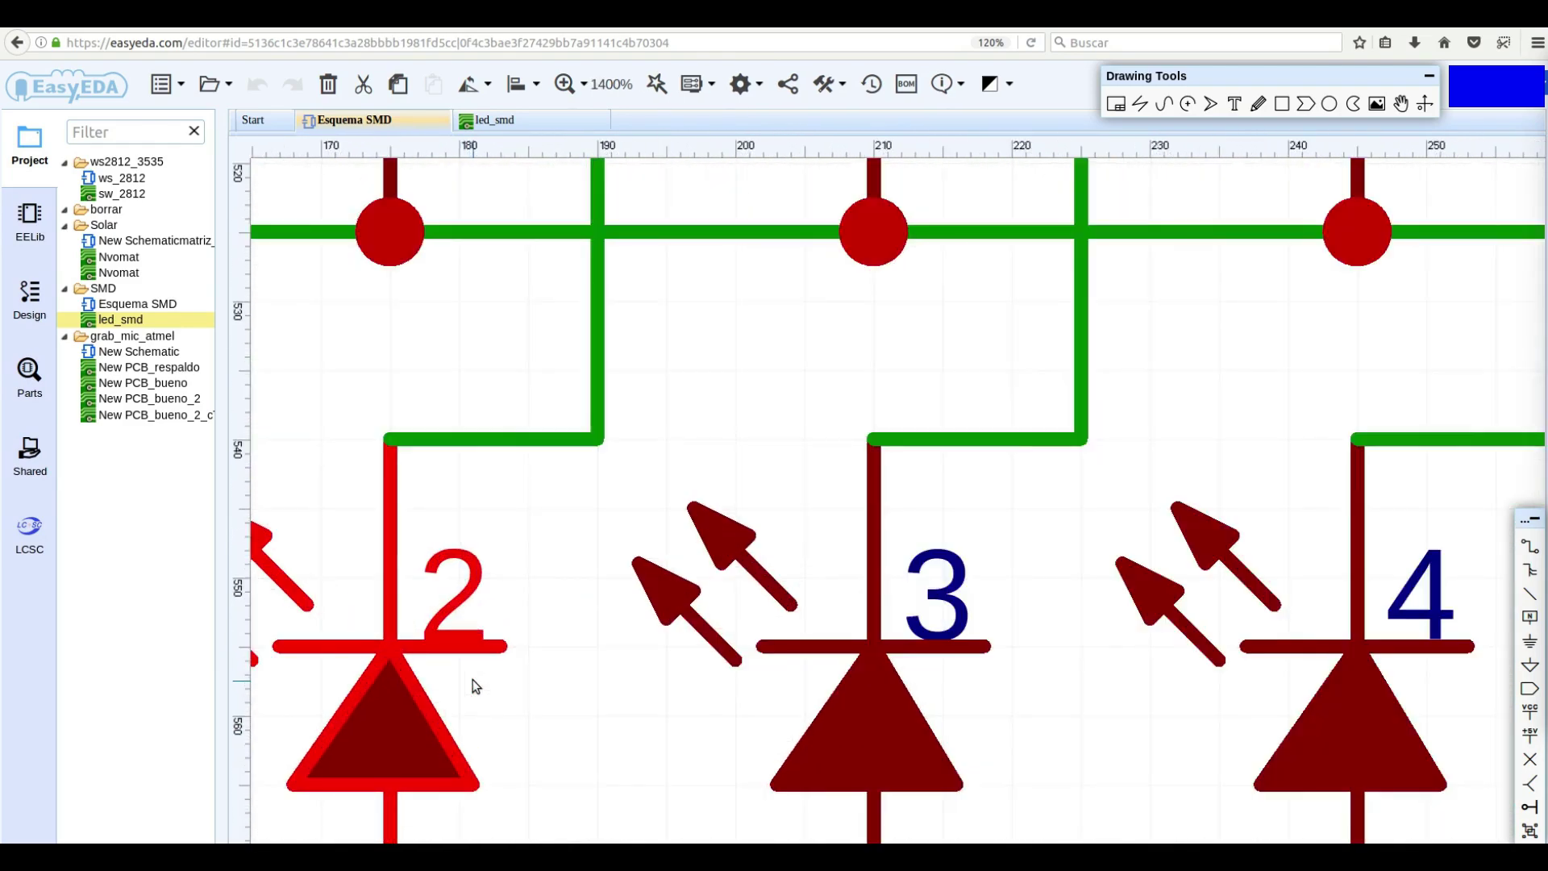
{"action": "scroll", "coordinate": [473, 681], "scroll_direction": "up", "scroll_amount": 2}
{"action": "scroll", "coordinate": [472, 682], "scroll_direction": "down", "scroll_amount": 10}
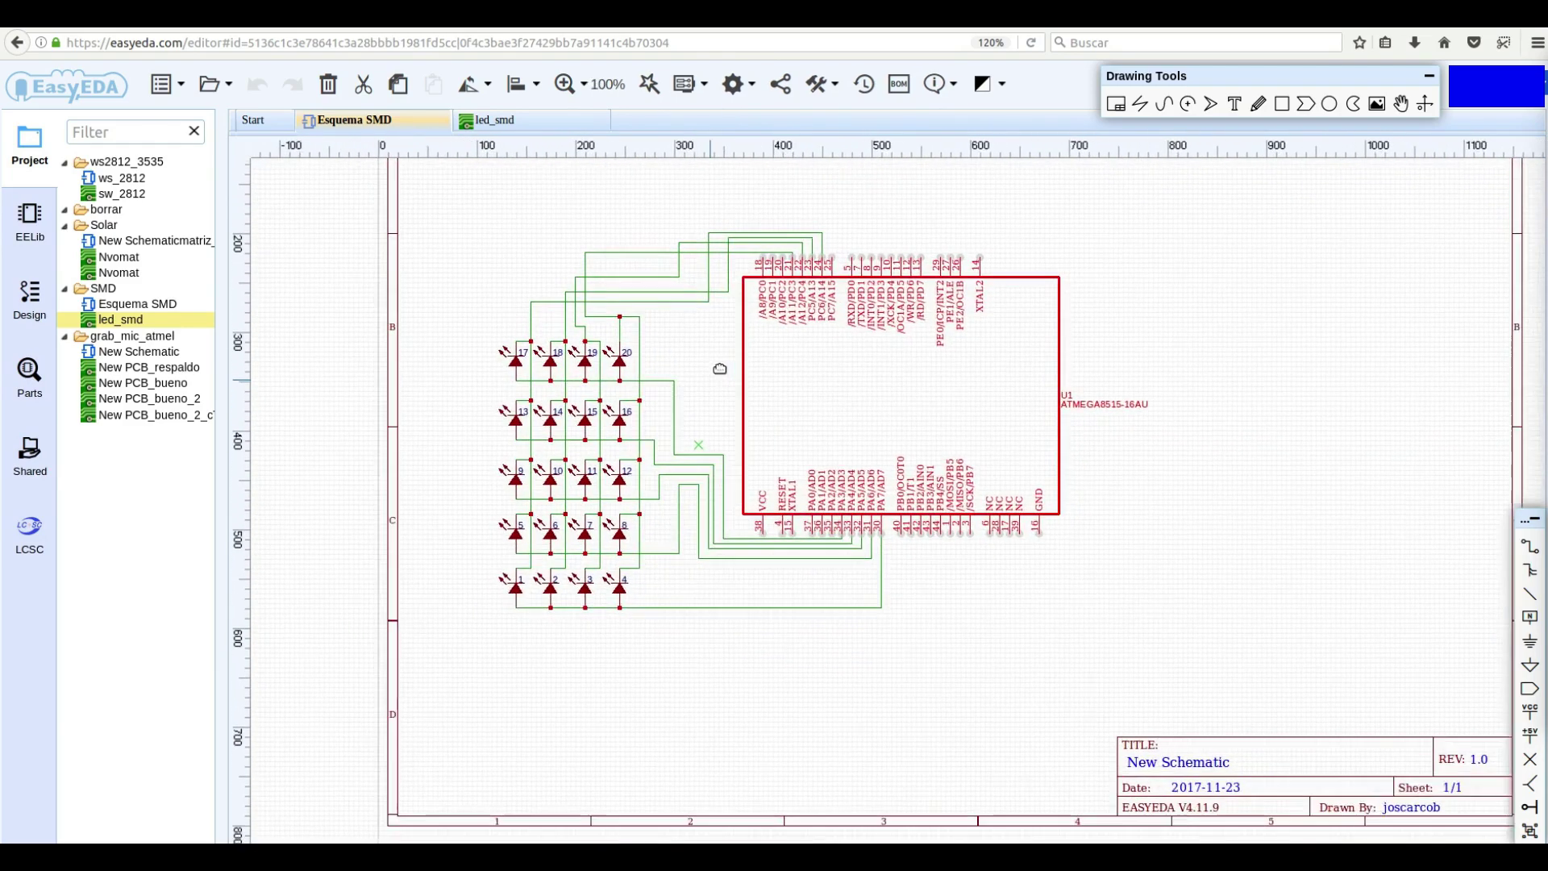
{"action": "right_click_drag", "start_coordinate": [721, 362], "coordinate": [569, 591]}
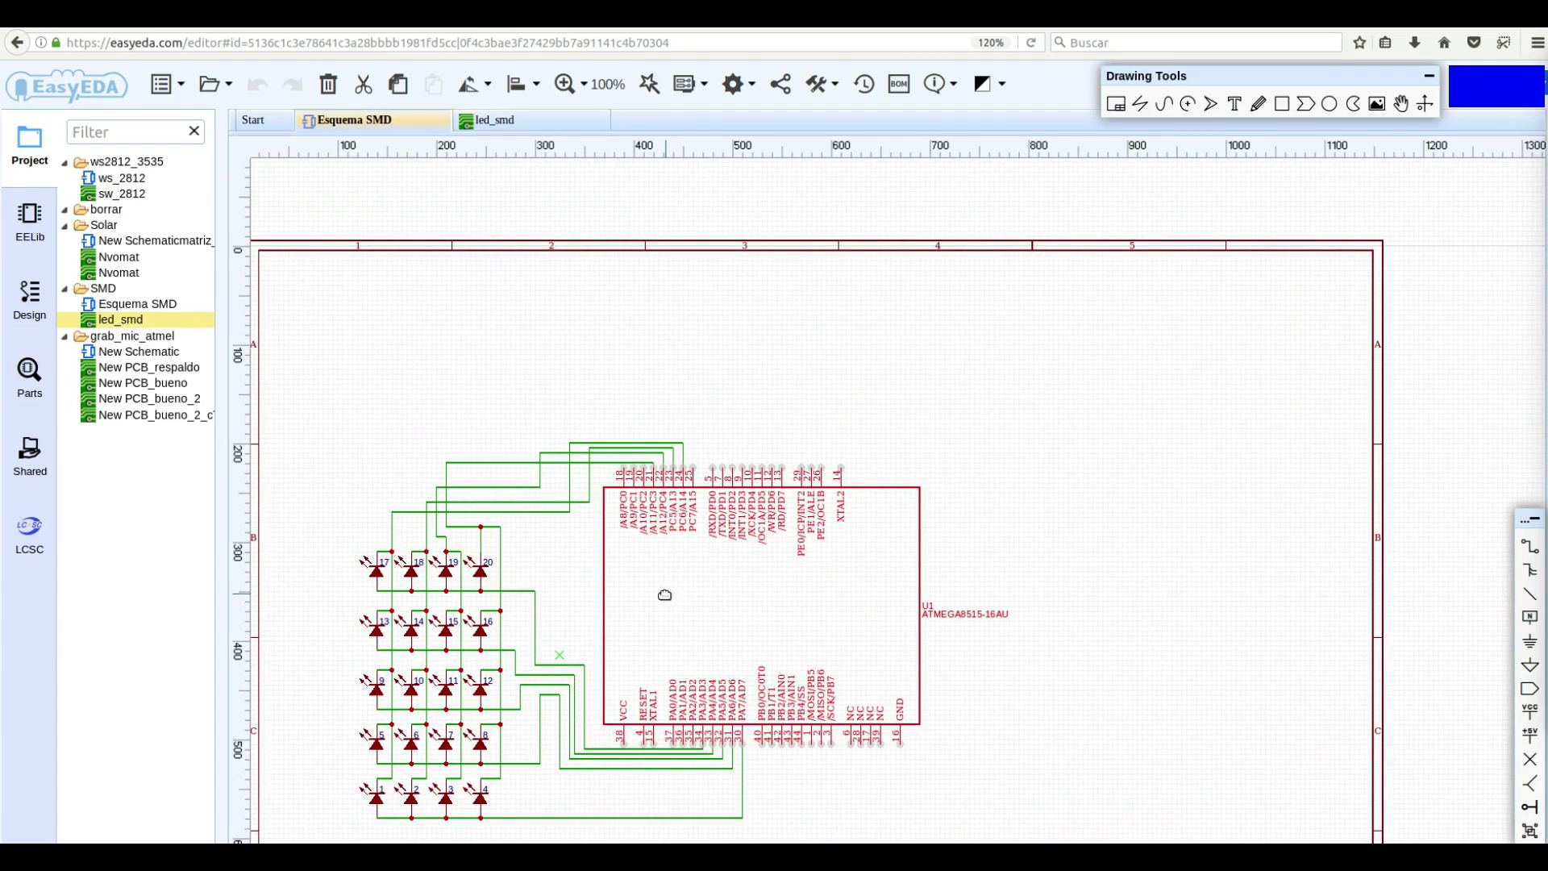
{"action": "mouse_move", "coordinate": [667, 589]}
{"action": "right_mouse_down"}
{"action": "mouse_move", "coordinate": [1027, 326]}
{"action": "mouse_move", "coordinate": [342, 419]}
{"action": "mouse_move", "coordinate": [453, 612]}
{"action": "mouse_move", "coordinate": [1106, 650]}
{"action": "mouse_move", "coordinate": [915, 266]}
{"action": "mouse_move", "coordinate": [625, 411]}
{"action": "mouse_move", "coordinate": [801, 574]}
{"action": "mouse_move", "coordinate": [715, 425]}
{"action": "right_mouse_up"}
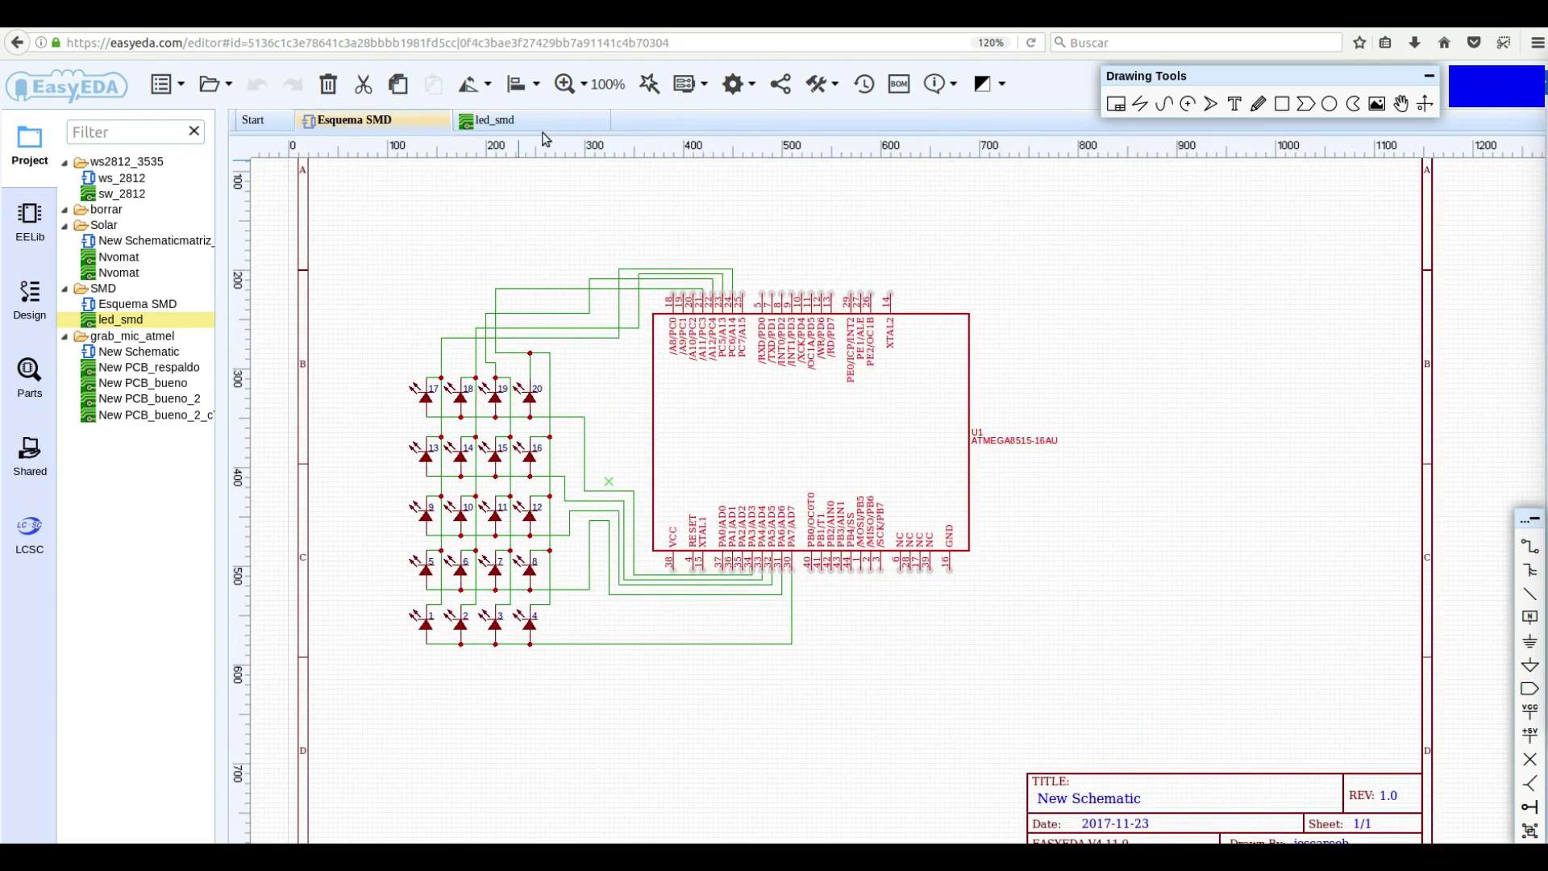
- Close the led_smd and Esquema SMD documents
{"action": "left_click", "coordinate": [591, 119]}
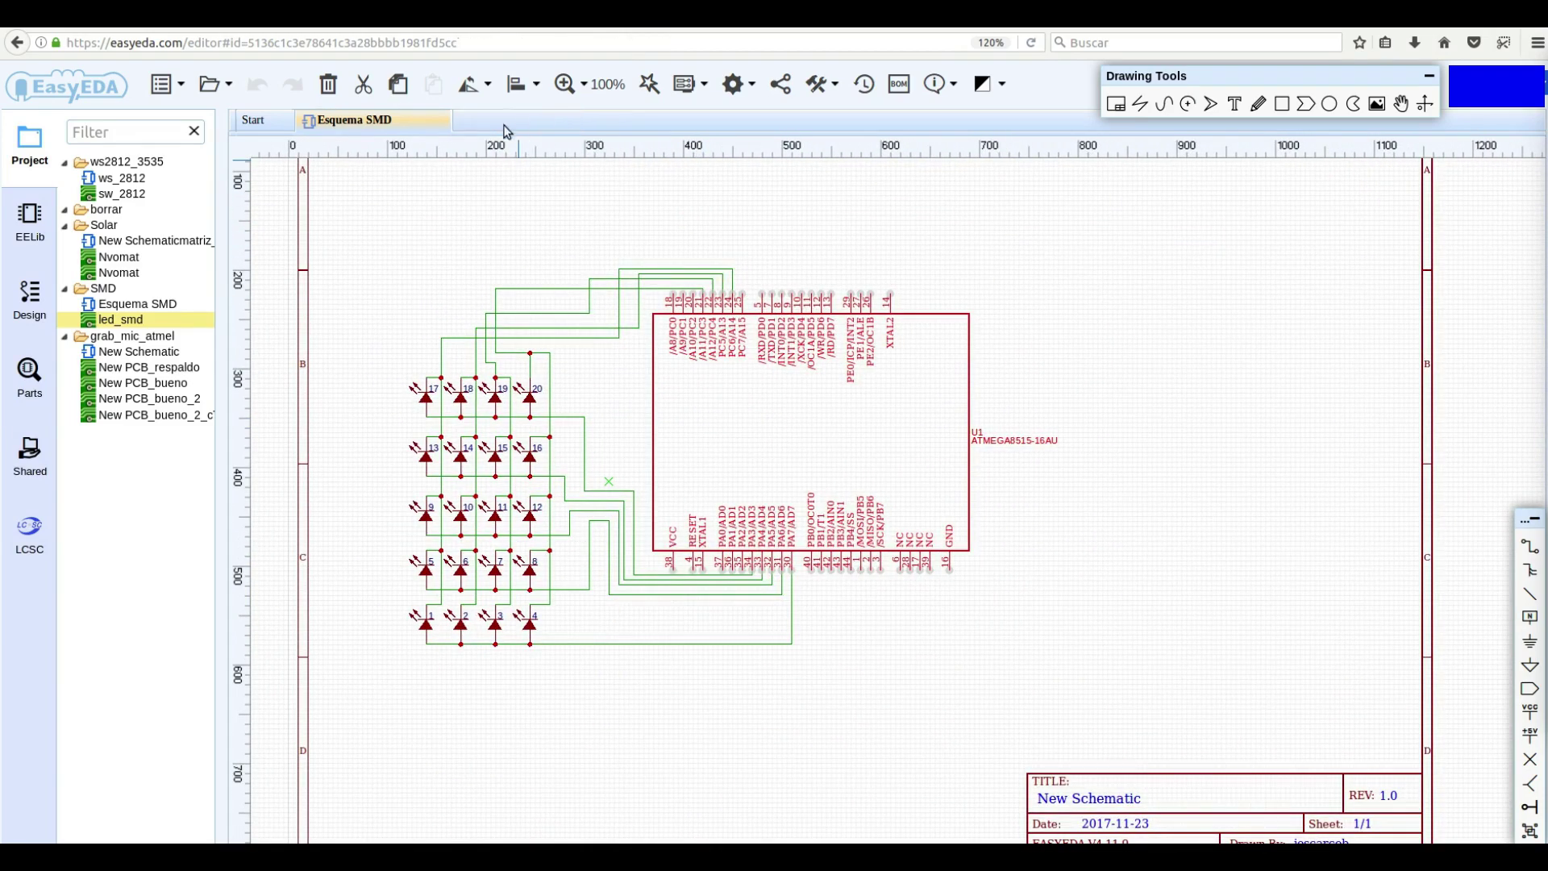
{"action": "left_click", "coordinate": [439, 121]}
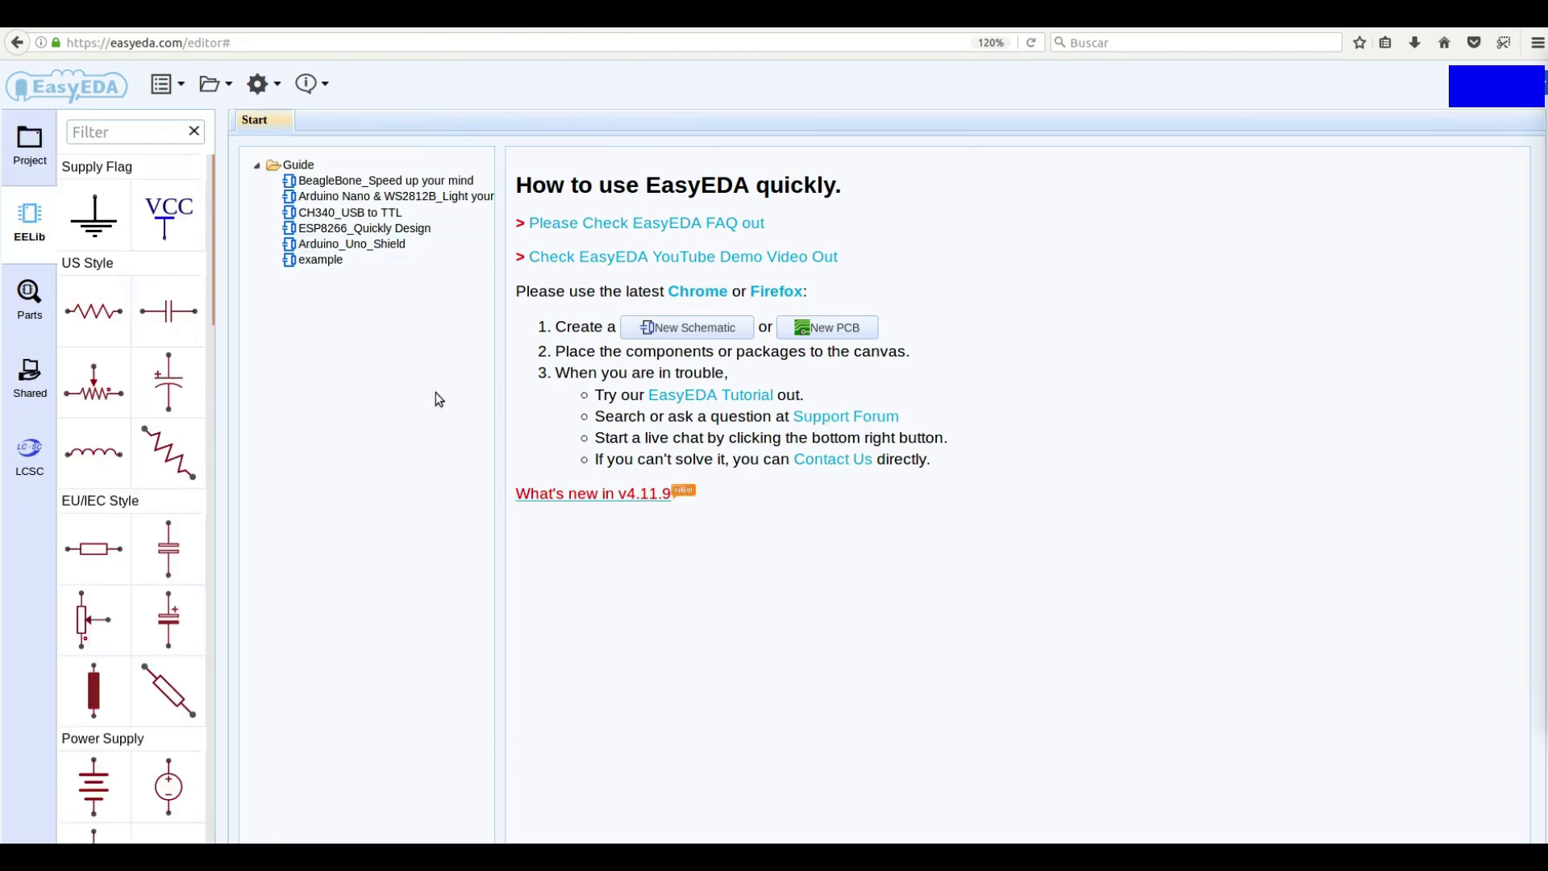
- Create a new project titled "prueba" with its visibility set to Private
{"action": "left_click", "coordinate": [216, 84]}
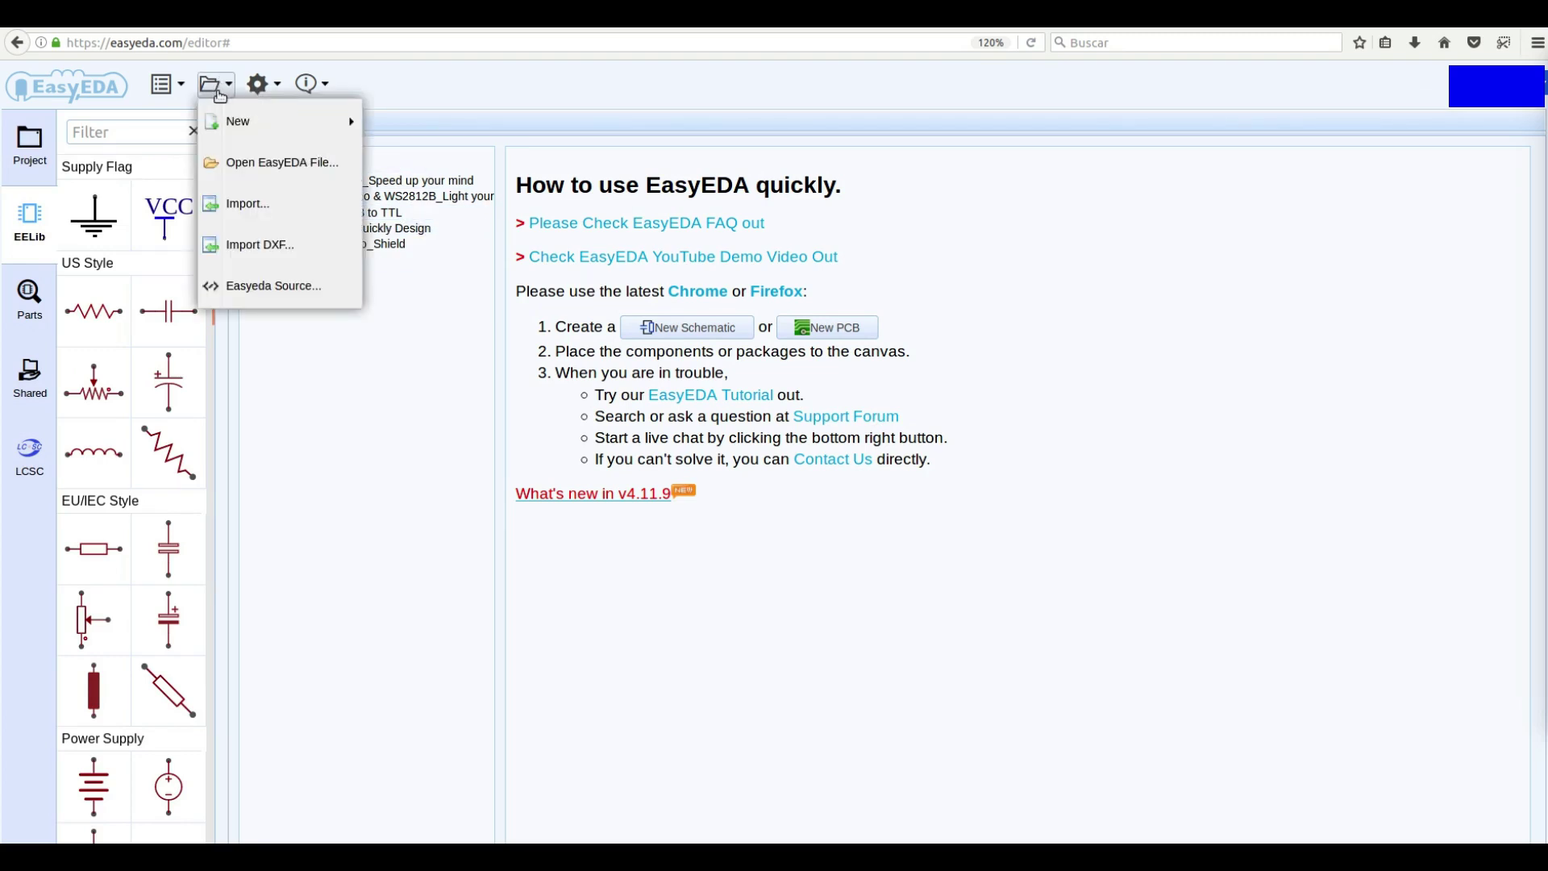
{"action": "mouse_move", "coordinate": [222, 125]}
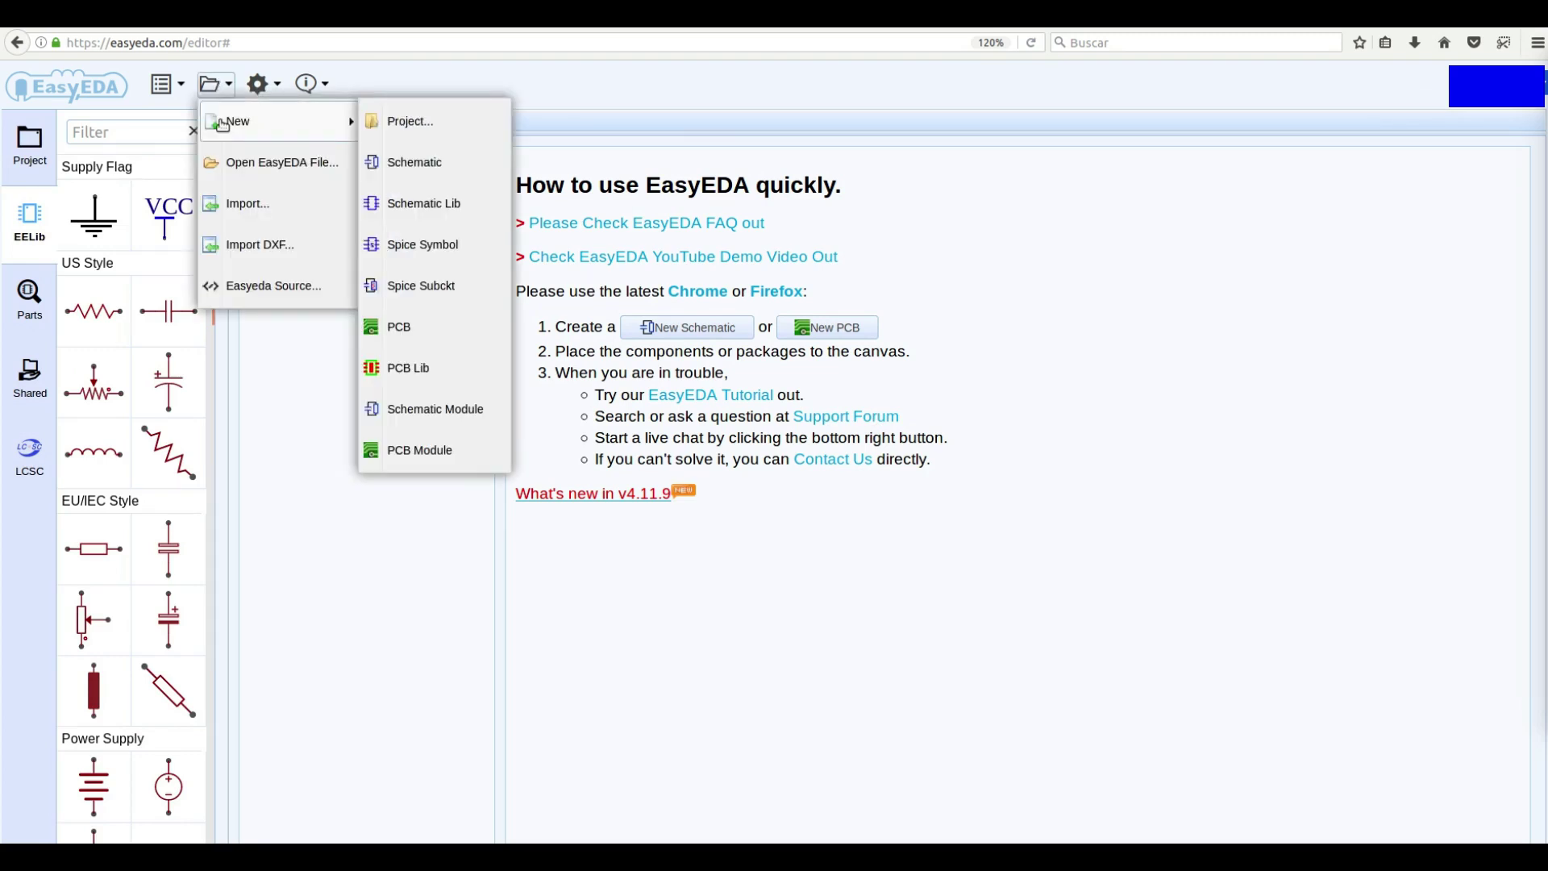
{"action": "left_click", "coordinate": [428, 130]}
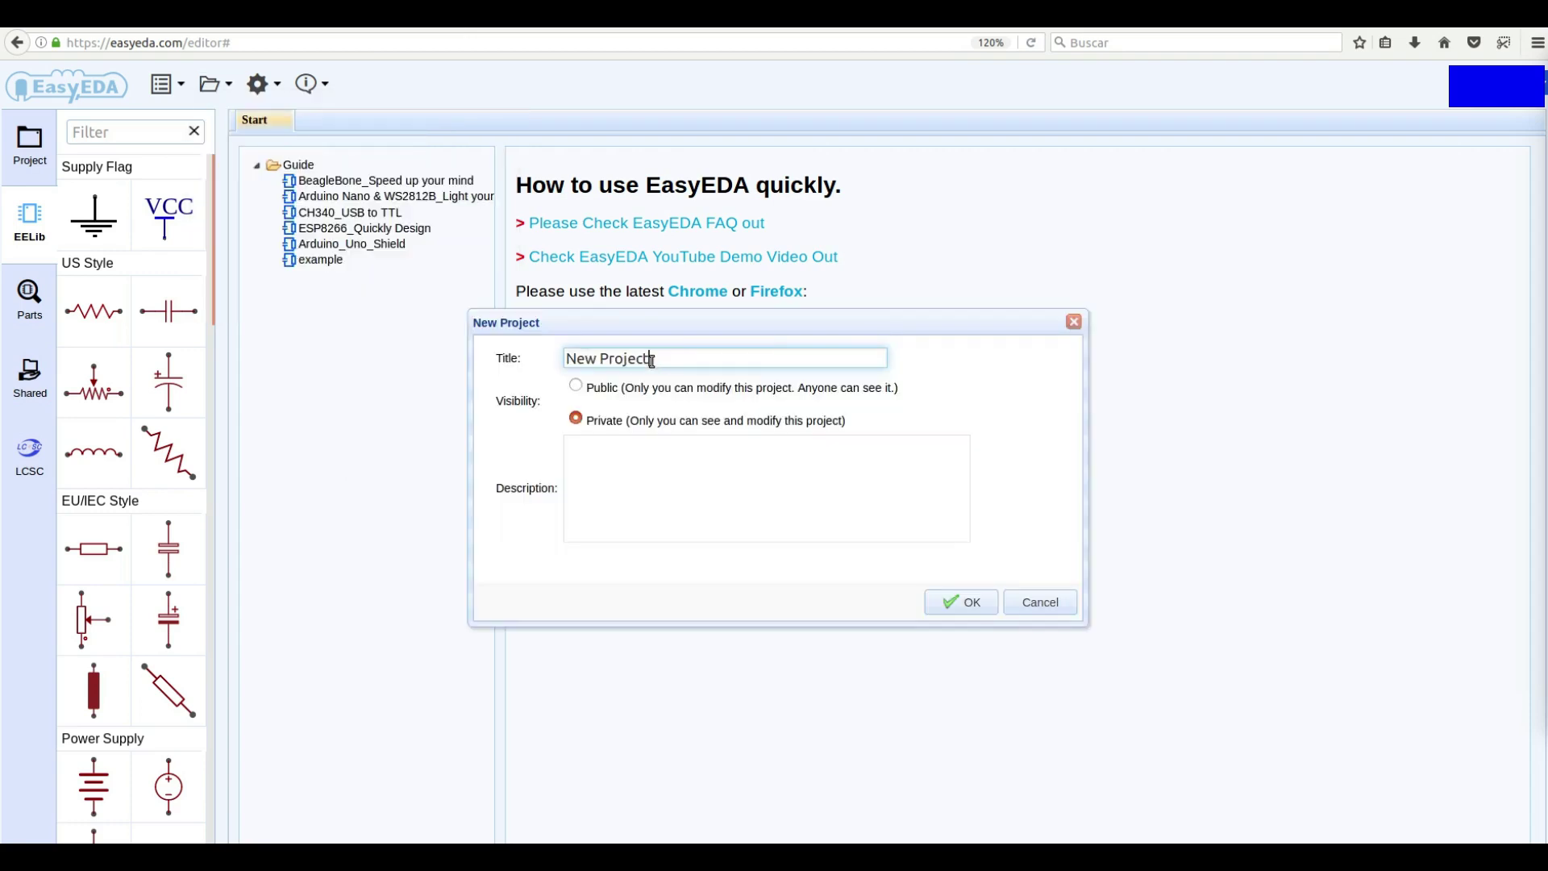
{"action": "left_click_drag", "start_coordinate": [649, 357], "coordinate": [570, 365]}
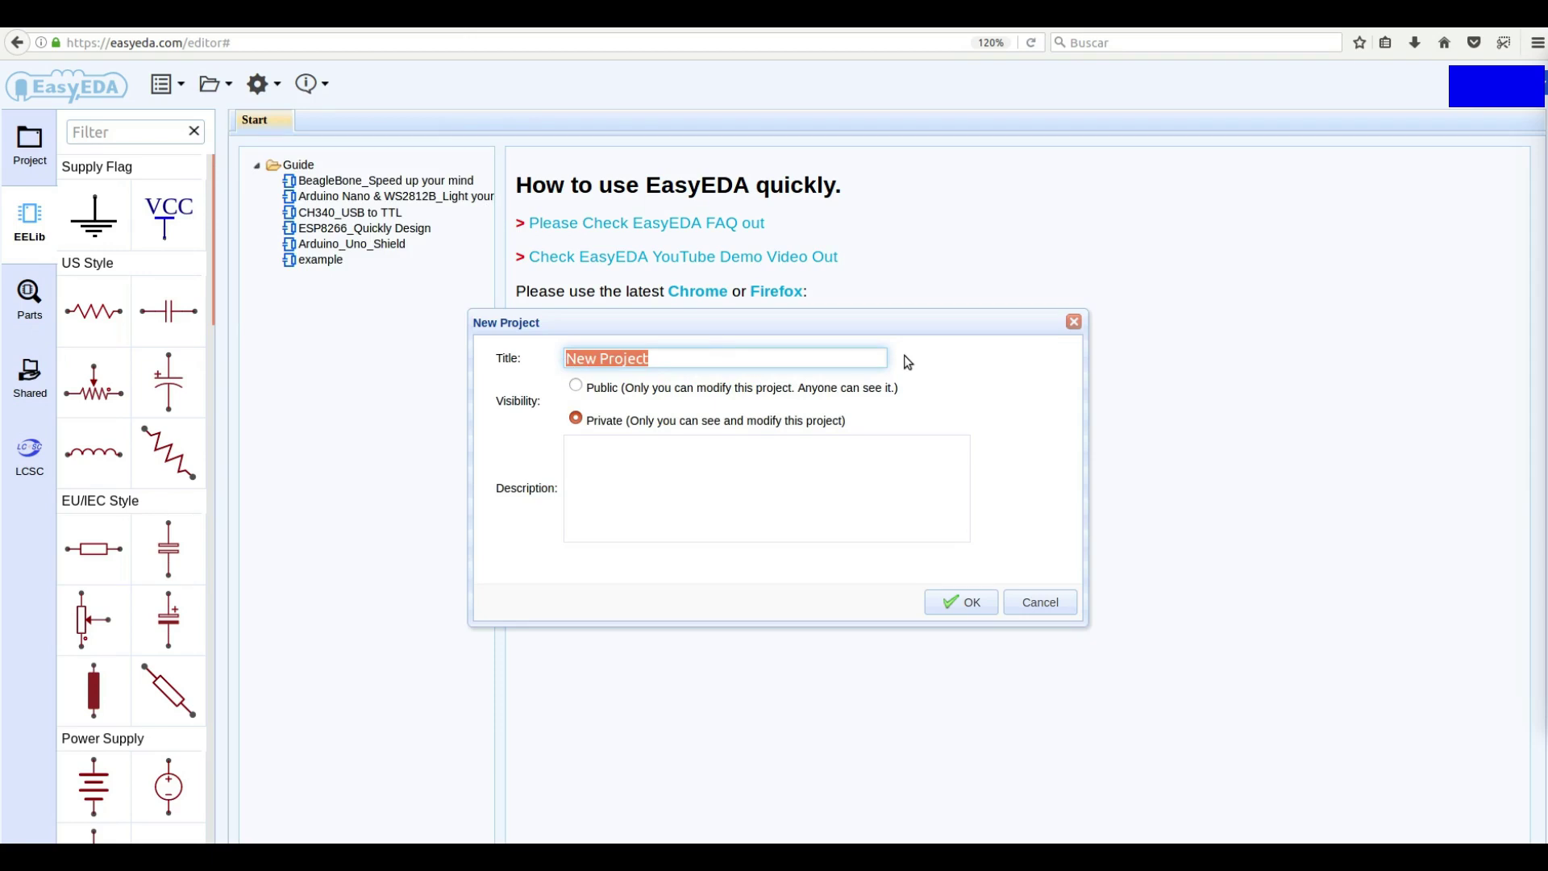
{"action": "type", "text": "prueb"}
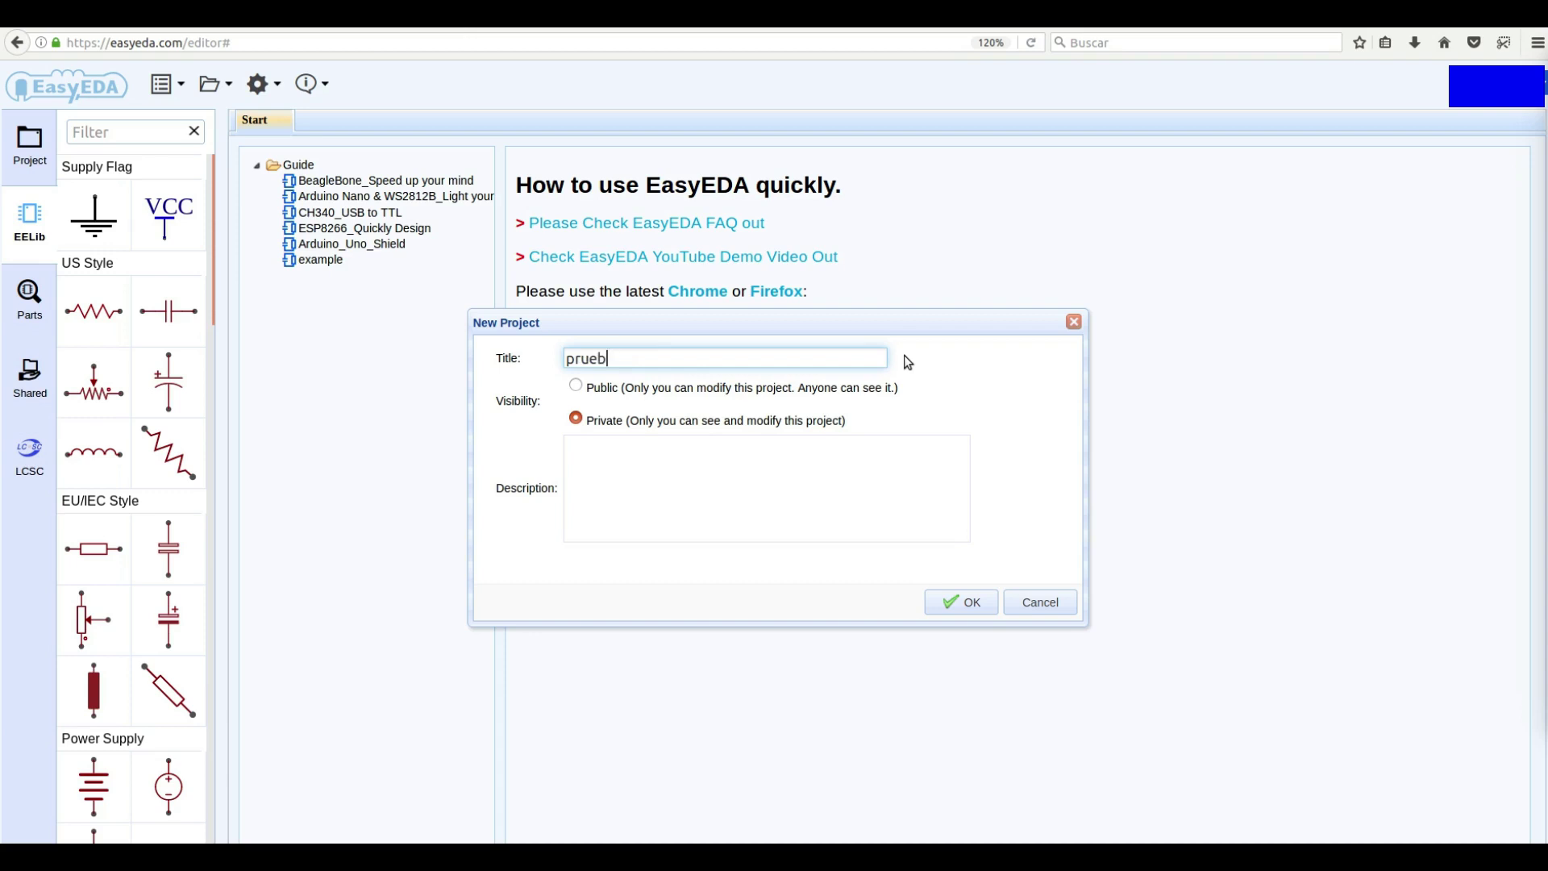
{"action": "type", "text": "a"}
{"action": "left_click", "coordinate": [575, 385]}
{"action": "left_click", "coordinate": [577, 419]}
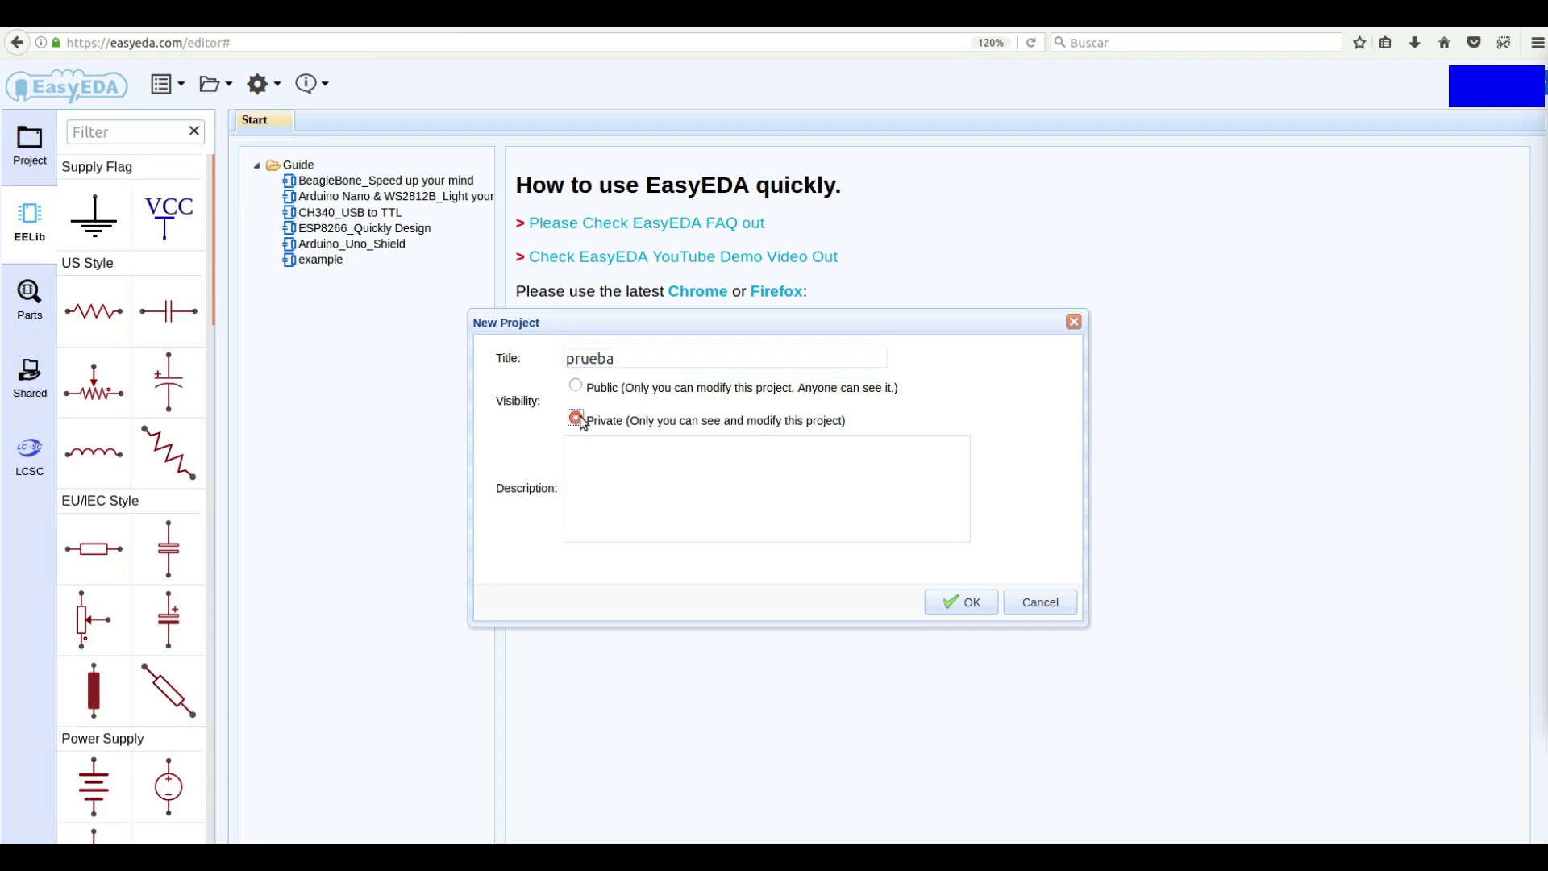
{"action": "left_click", "coordinate": [685, 476]}
{"action": "left_click", "coordinate": [973, 603]}
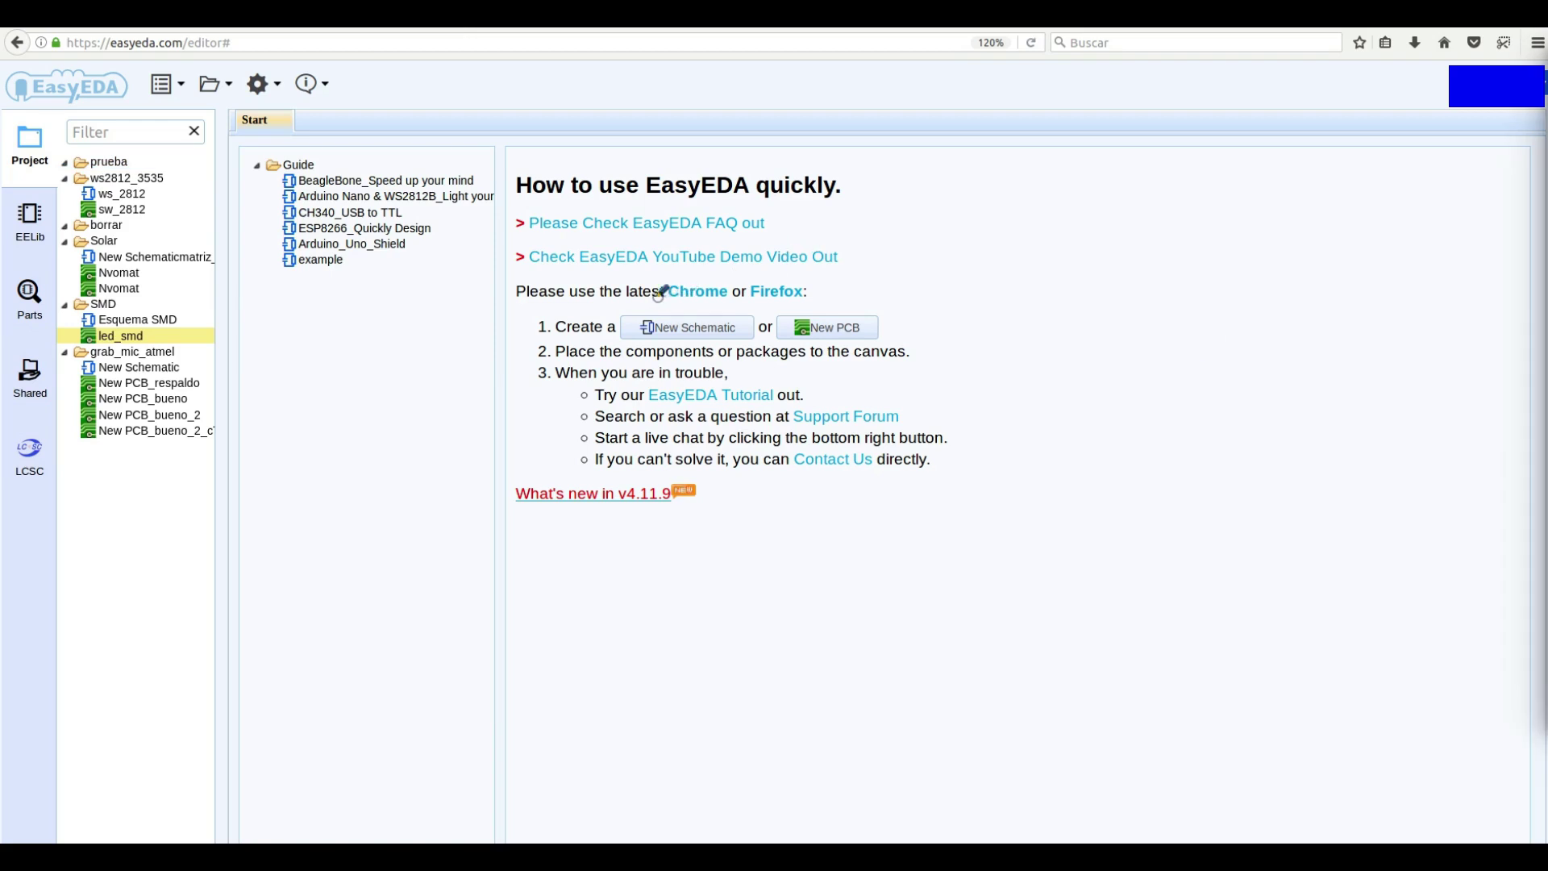
{"action": "mouse_move", "coordinate": [661, 291]}
{"action": "left_mouse_down"}
{"action": "mouse_move", "coordinate": [618, 343]}
{"action": "mouse_move", "coordinate": [700, 369]}
{"action": "mouse_move", "coordinate": [755, 331]}
{"action": "mouse_move", "coordinate": [714, 288]}
{"action": "left_mouse_up"}
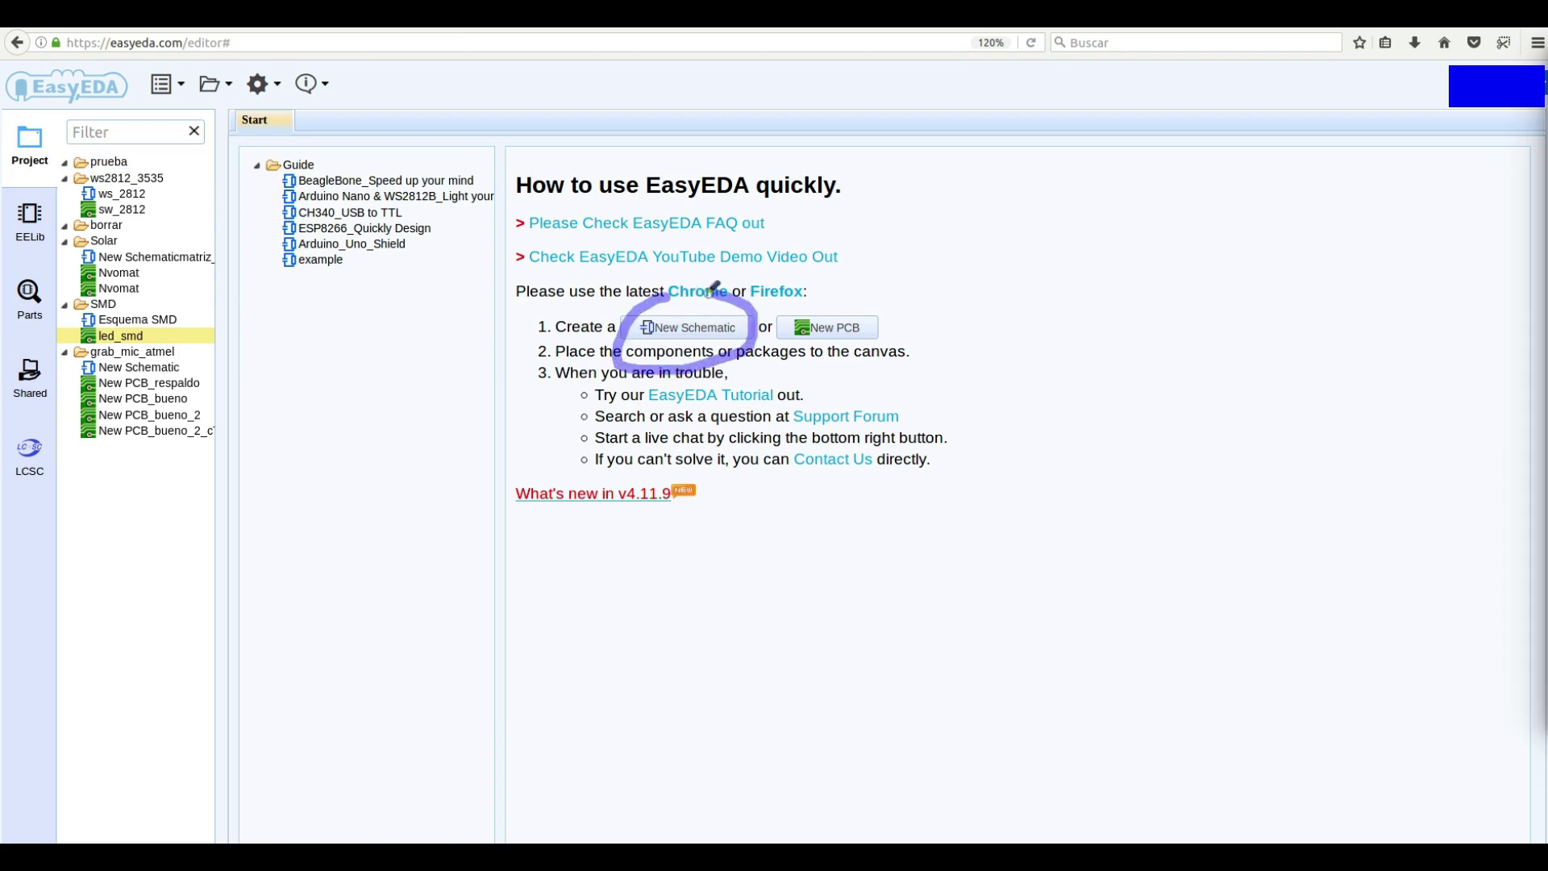
{"action": "mouse_move", "coordinate": [845, 291]}
{"action": "left_mouse_down"}
{"action": "mouse_move", "coordinate": [806, 293]}
{"action": "mouse_move", "coordinate": [775, 347]}
{"action": "mouse_move", "coordinate": [919, 342]}
{"action": "mouse_move", "coordinate": [856, 291]}
{"action": "left_mouse_up"}
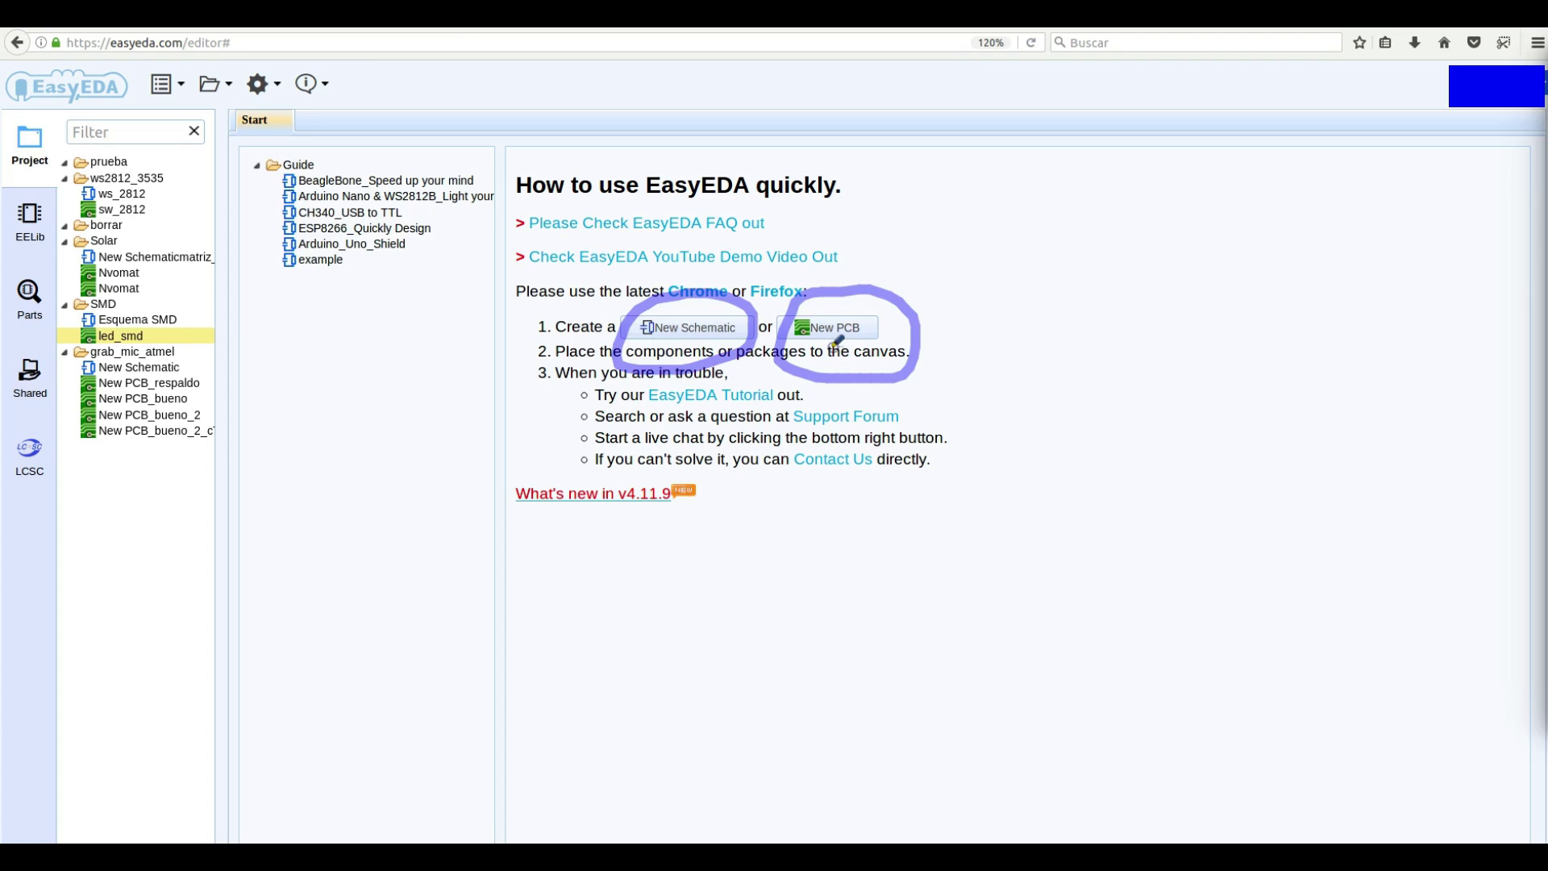
{"action": "left_click_drag", "start_coordinate": [836, 345], "coordinate": [837, 463]}
{"action": "left_click_drag", "start_coordinate": [653, 338], "coordinate": [648, 395]}
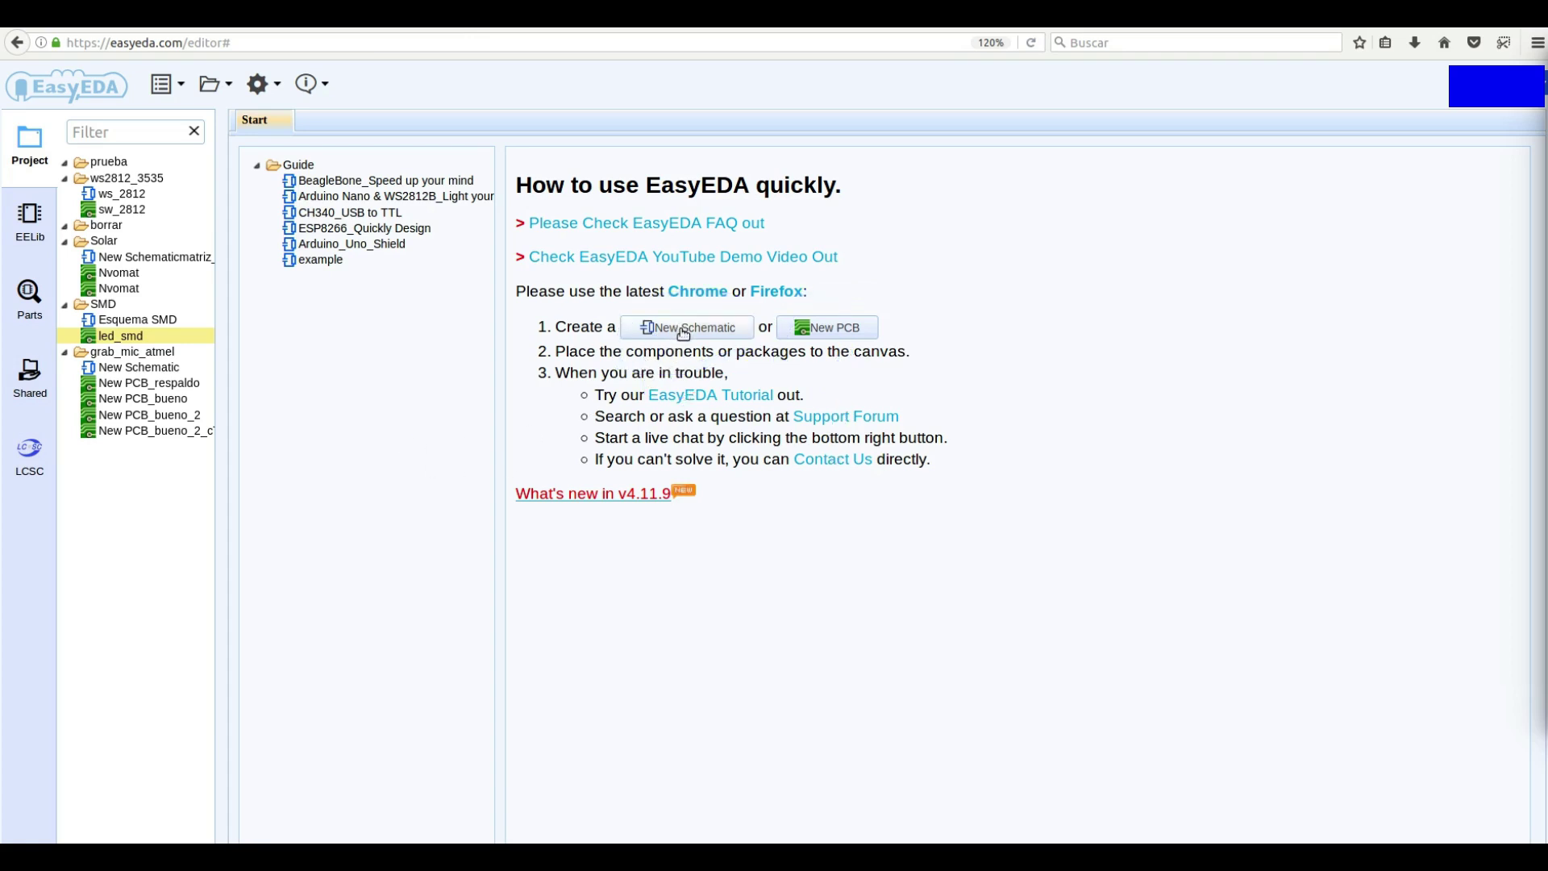
- Create a new blank schematic, discarding the first one made from the start page
{"action": "left_click", "coordinate": [684, 329]}
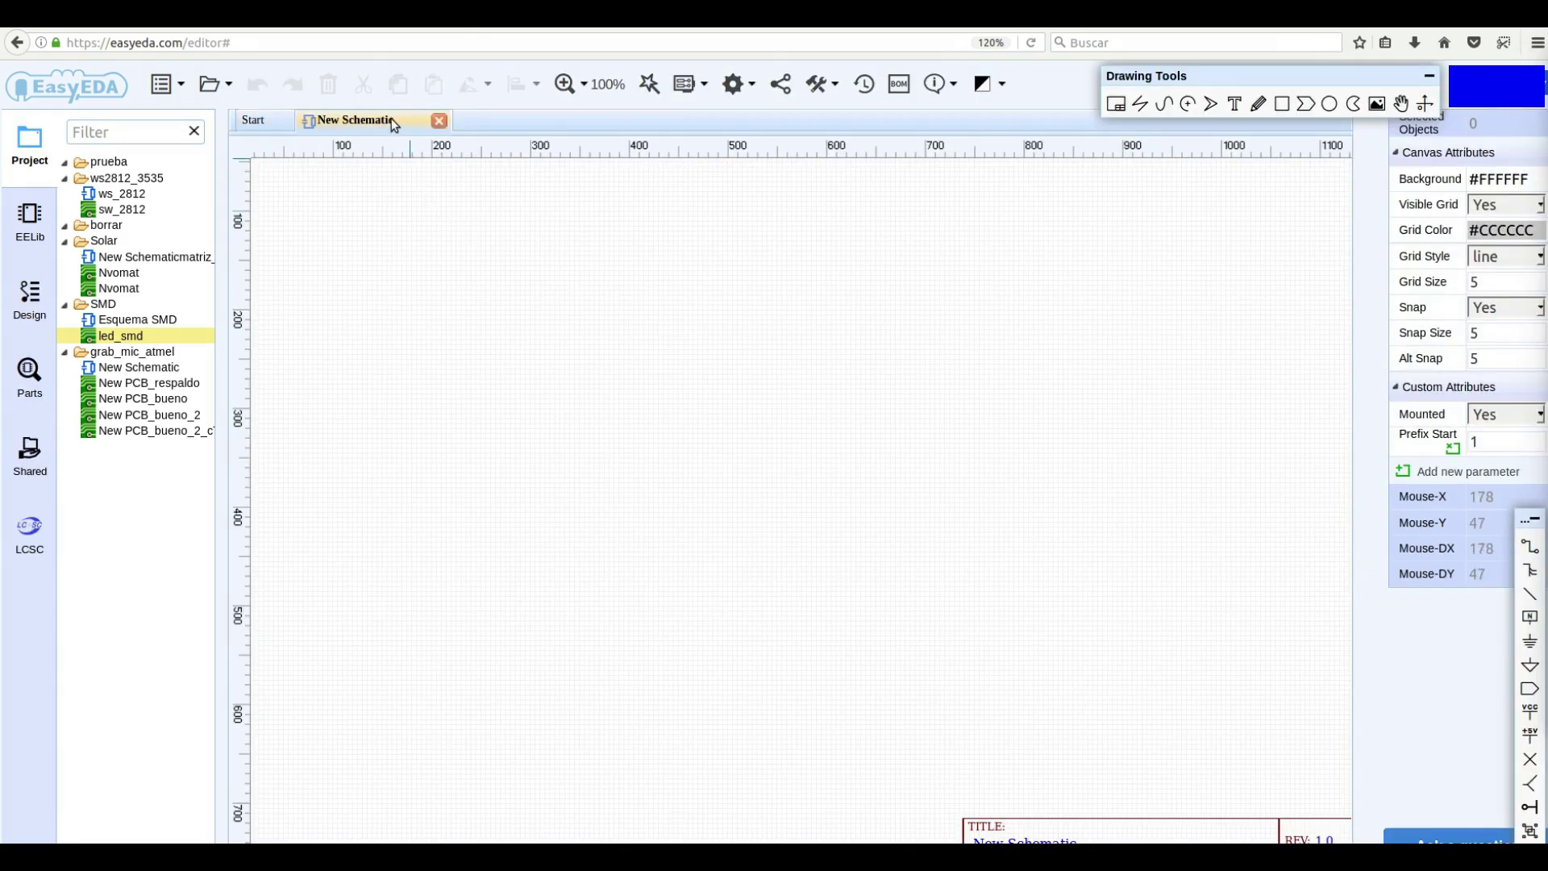
{"action": "left_click", "coordinate": [440, 122]}
{"action": "left_click", "coordinate": [217, 90]}
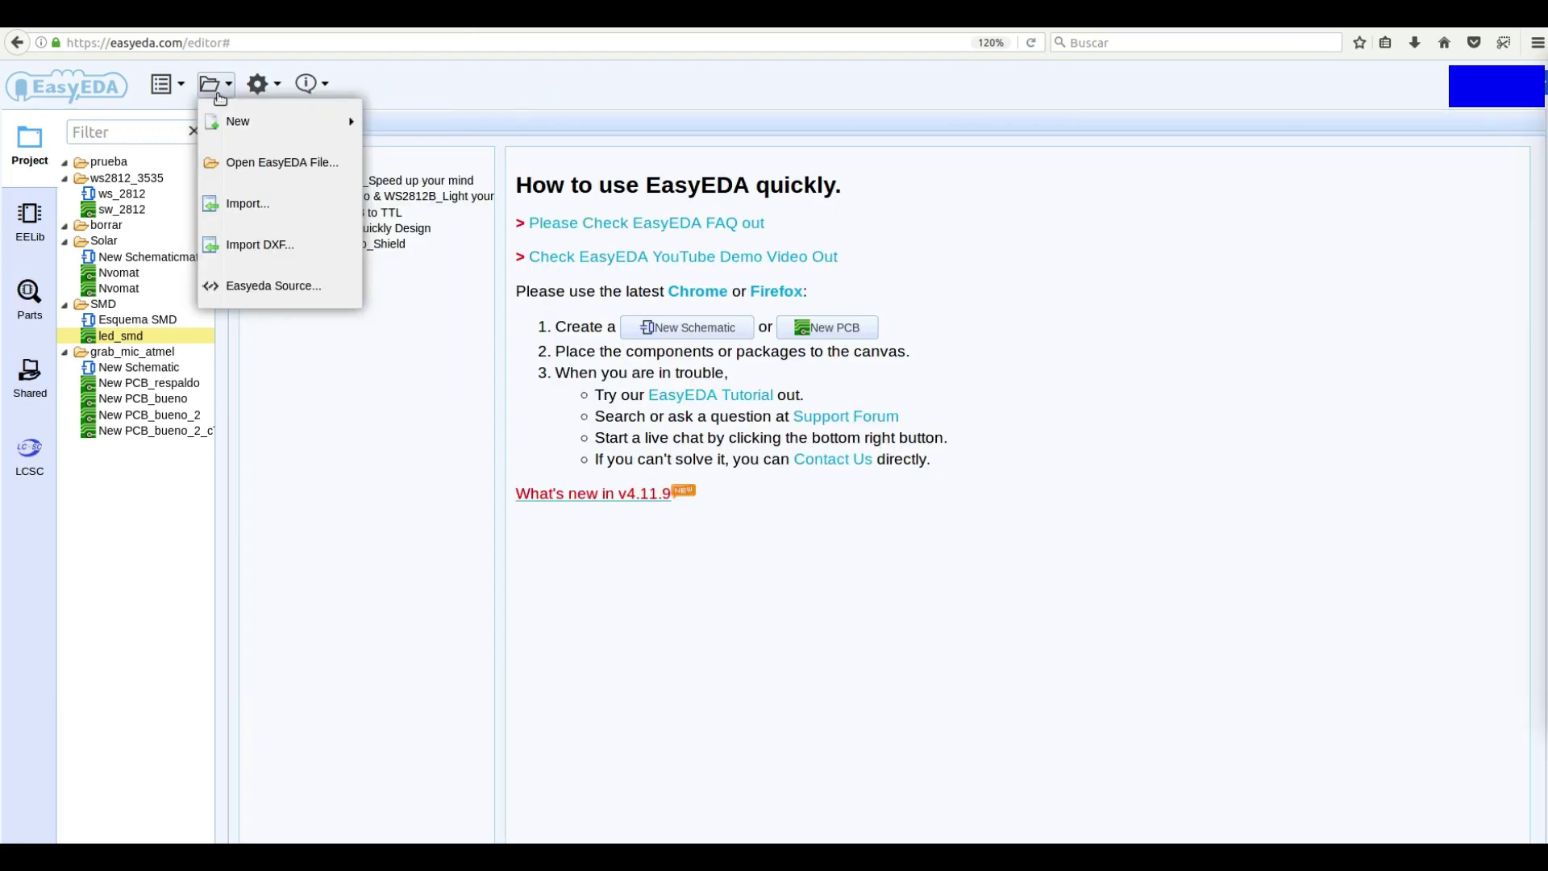
{"action": "mouse_move", "coordinate": [220, 121]}
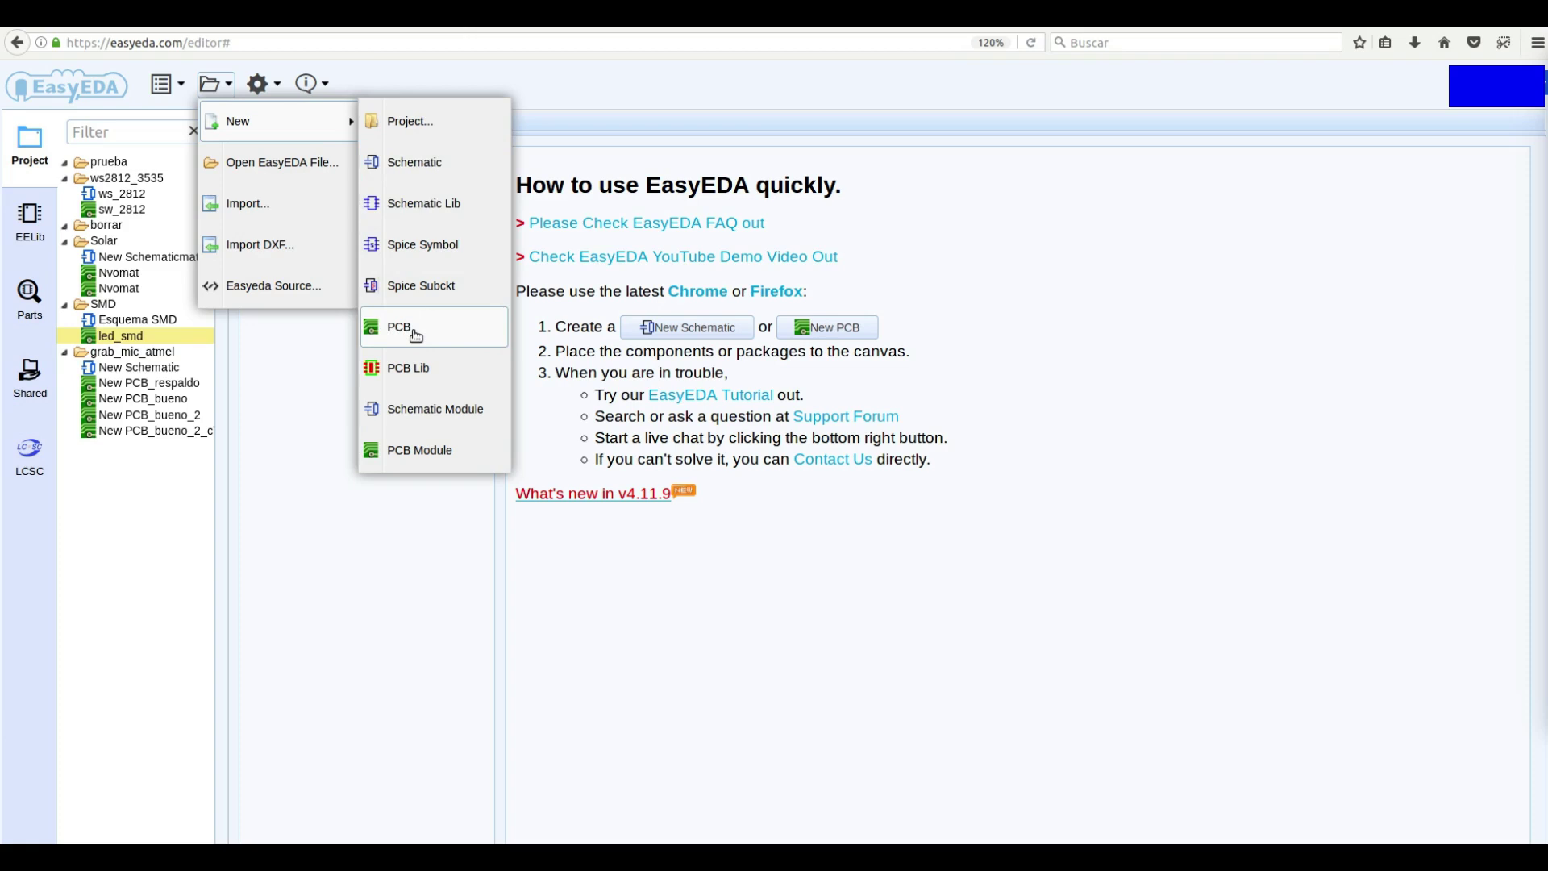
{"action": "left_click", "coordinate": [432, 165]}
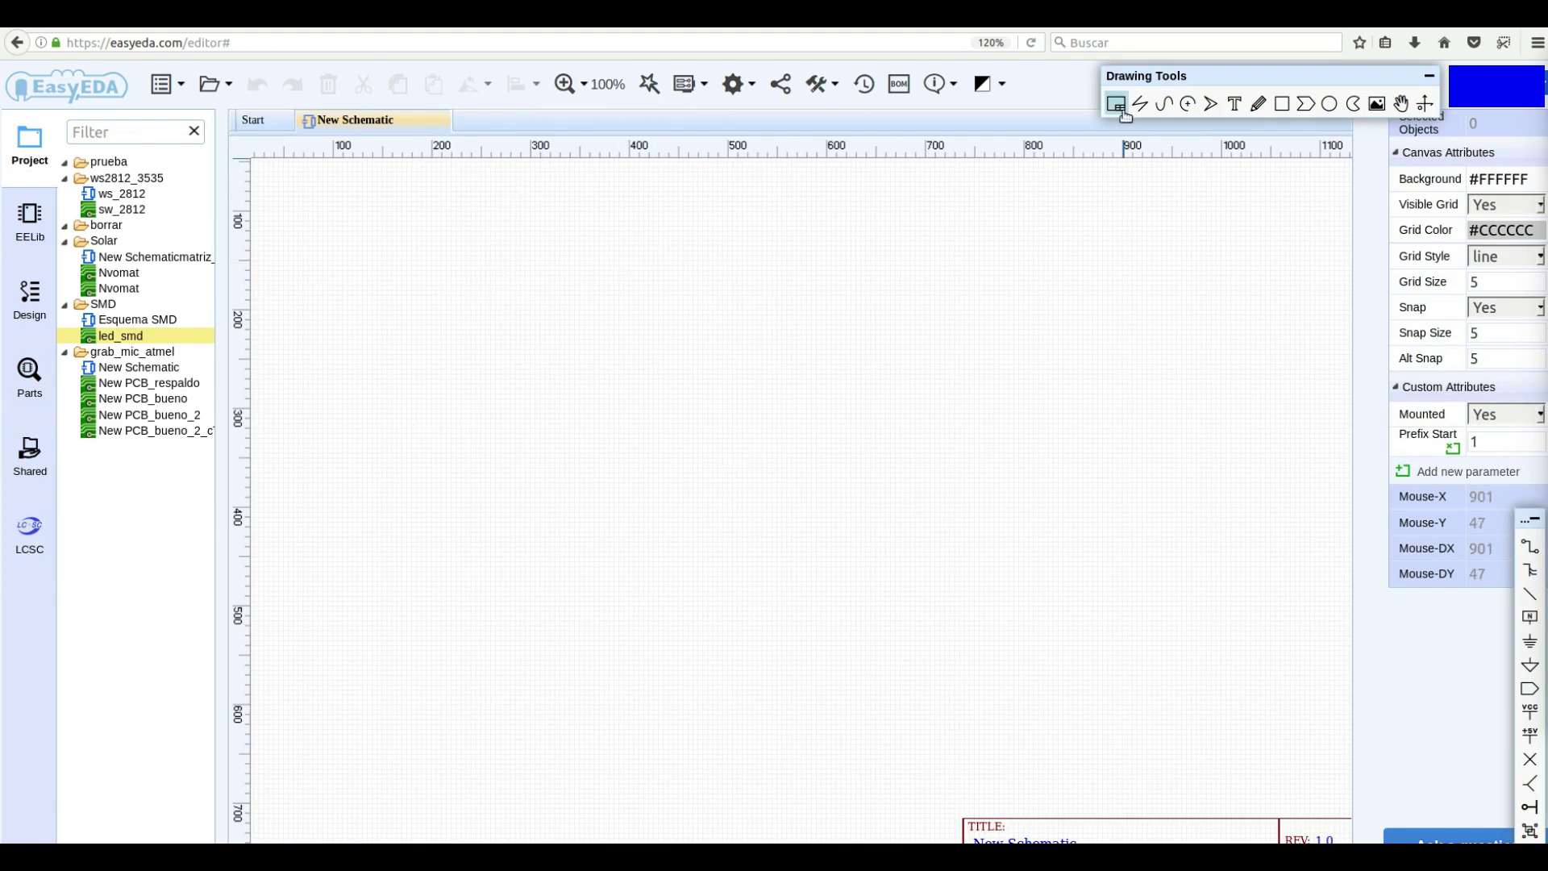
- Review the sheet size and orientation settings of the new schematic and close them without adding a sheet
{"action": "left_click", "coordinate": [1117, 105]}
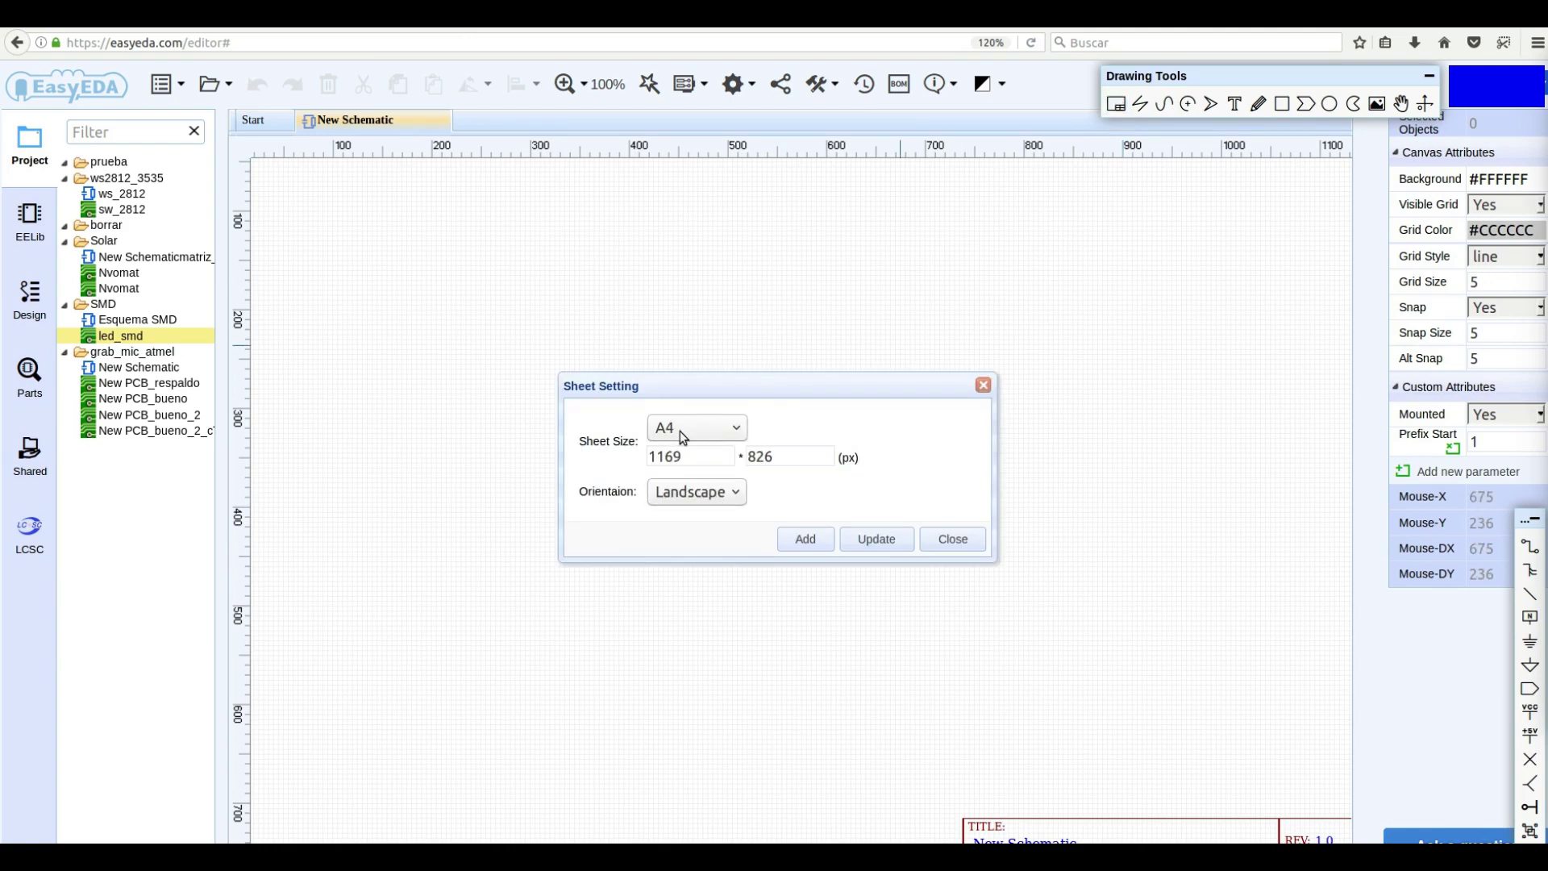
{"action": "left_click", "coordinate": [957, 541]}
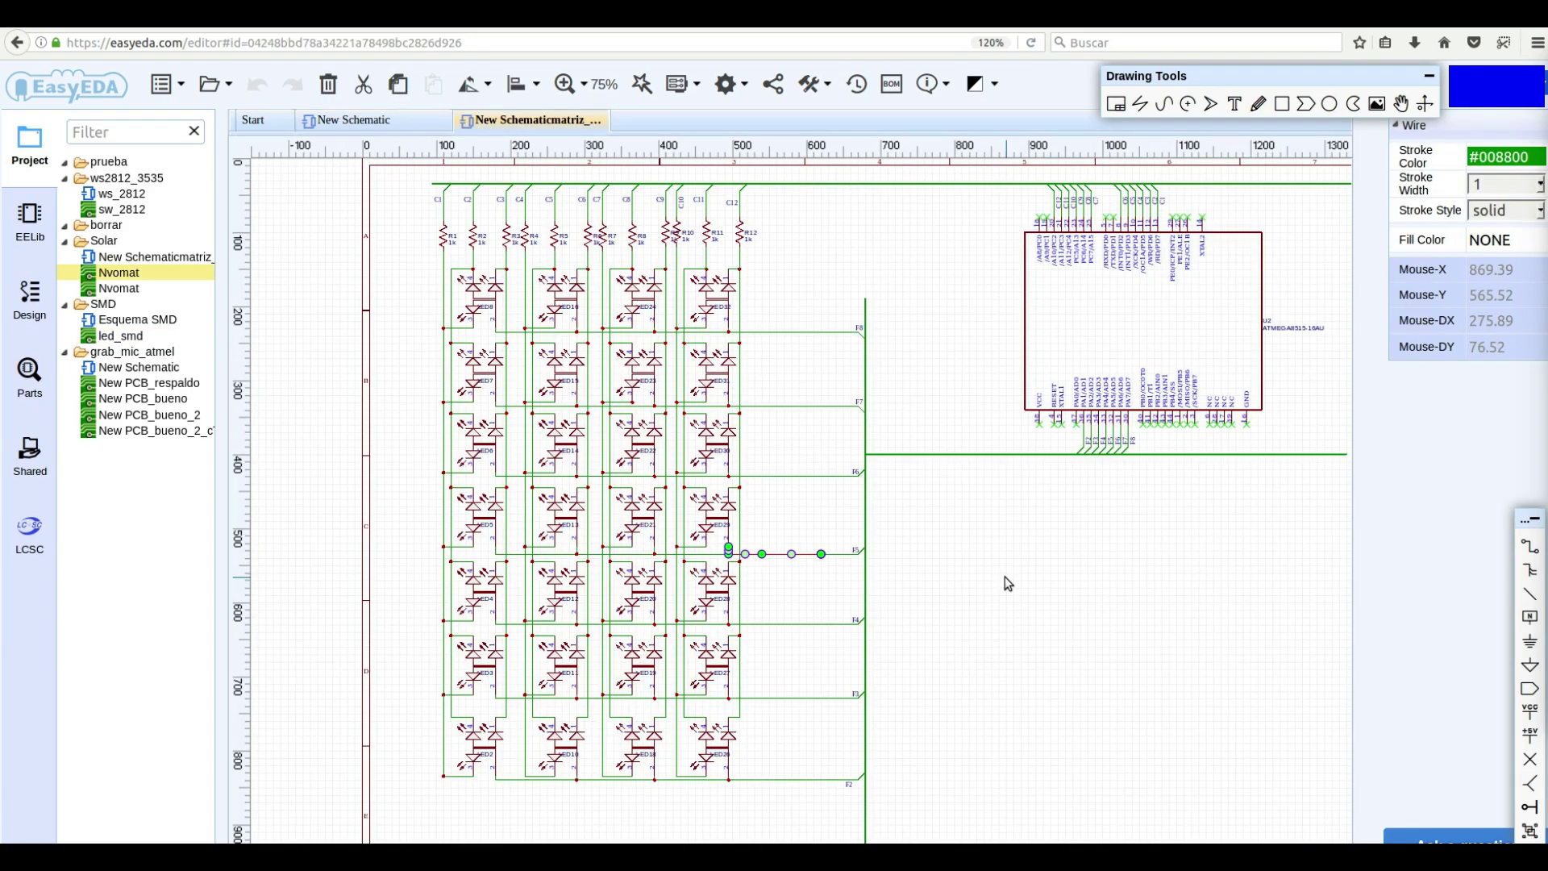
- Deselect the wire in the LED matrix schematic and hide the project list, properties and main toolbar to enlarge the canvas
{"action": "left_click", "coordinate": [1004, 577]}
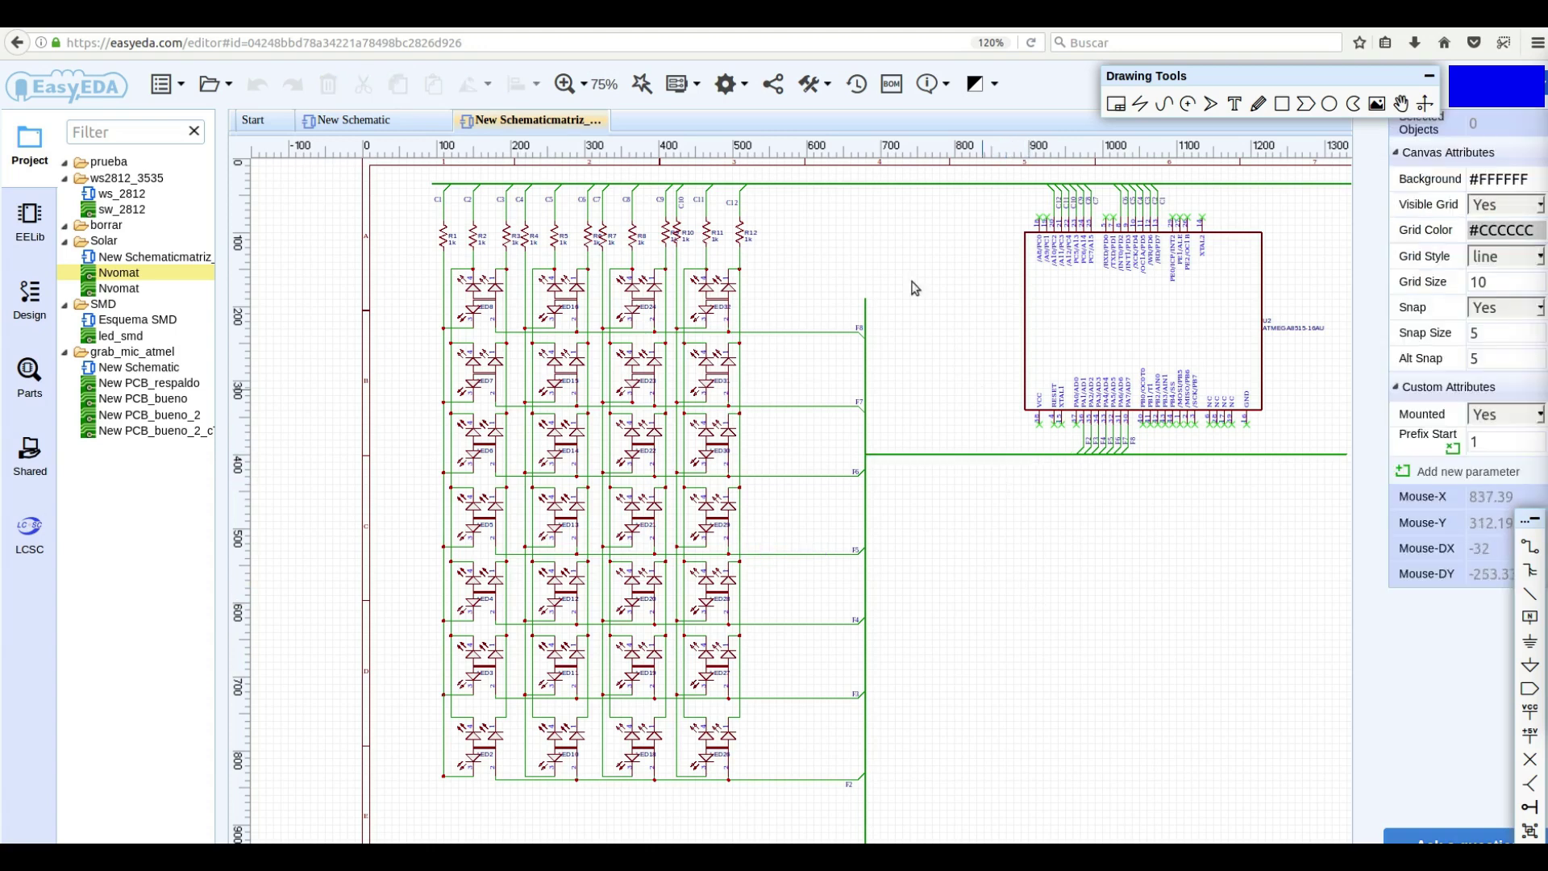
{"action": "left_click", "coordinate": [224, 482]}
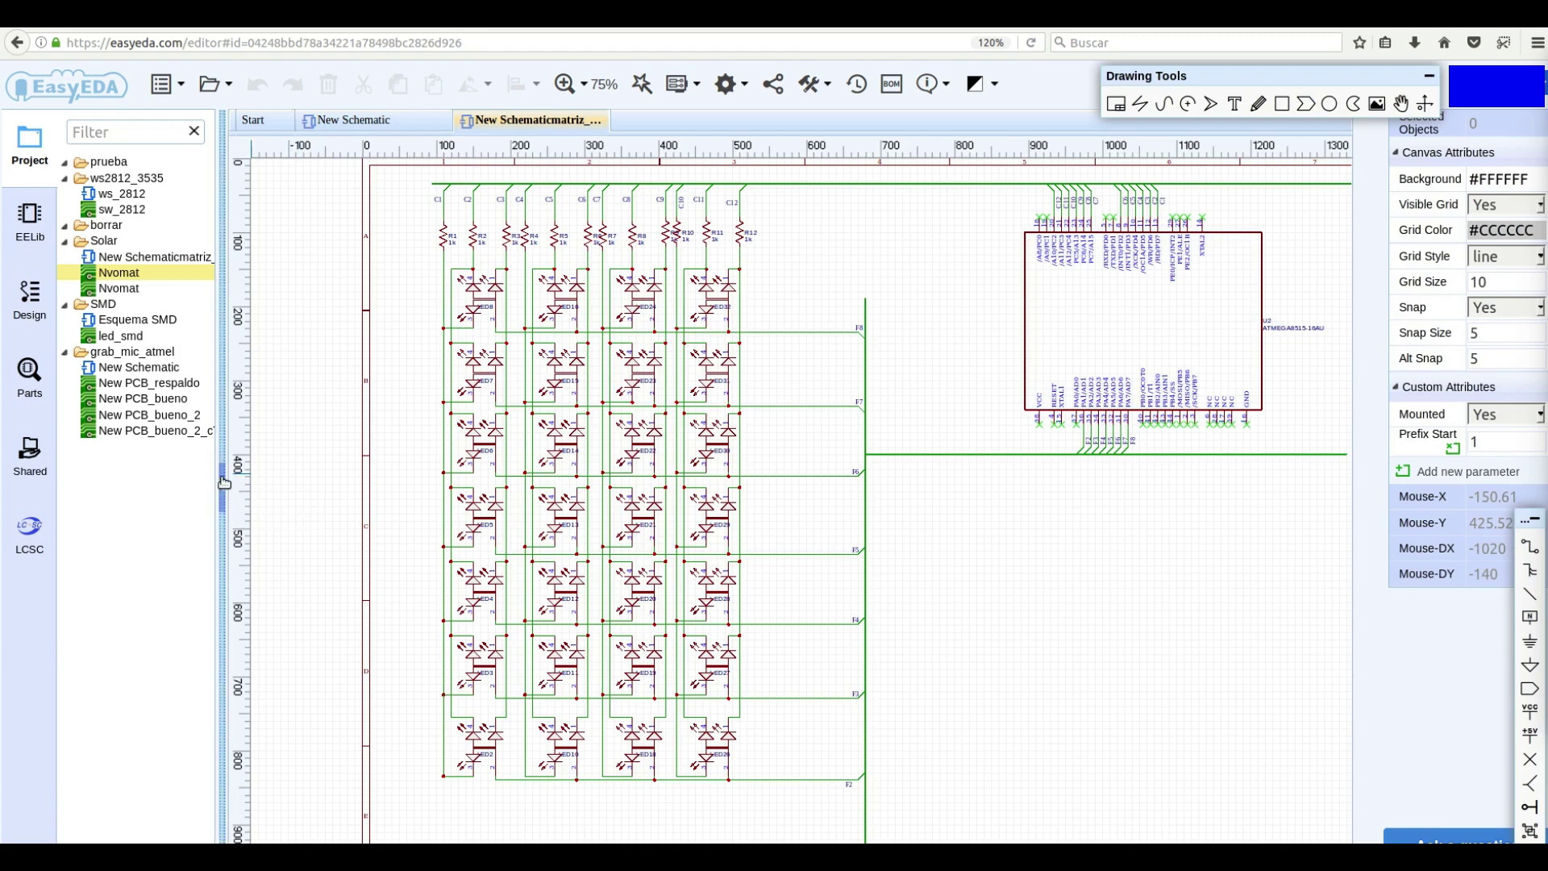
{"action": "left_click", "coordinate": [1361, 486]}
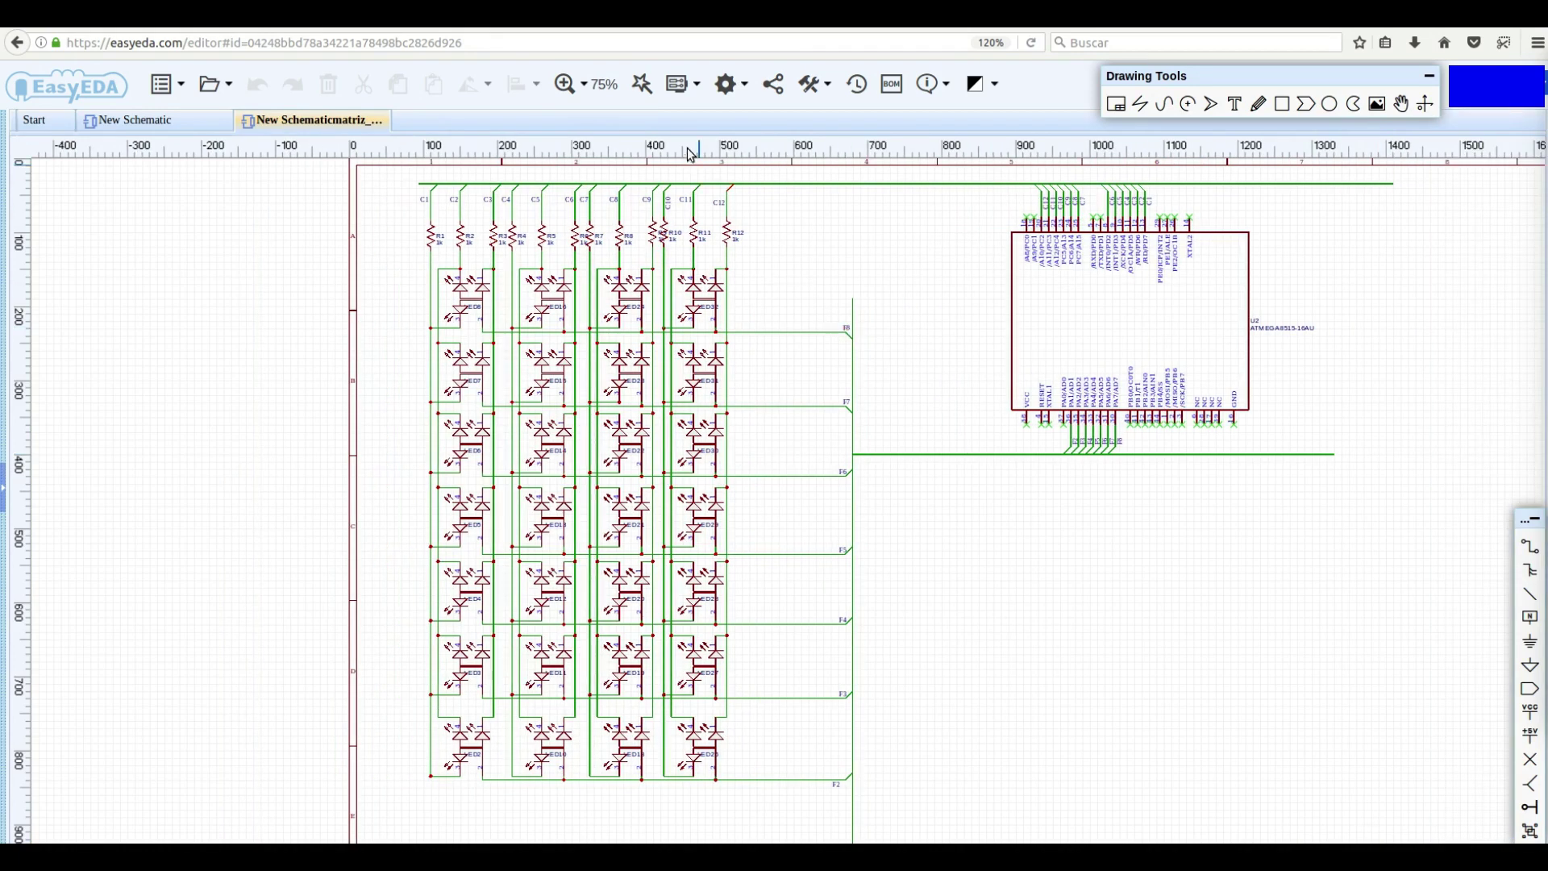
{"action": "left_click", "coordinate": [653, 104]}
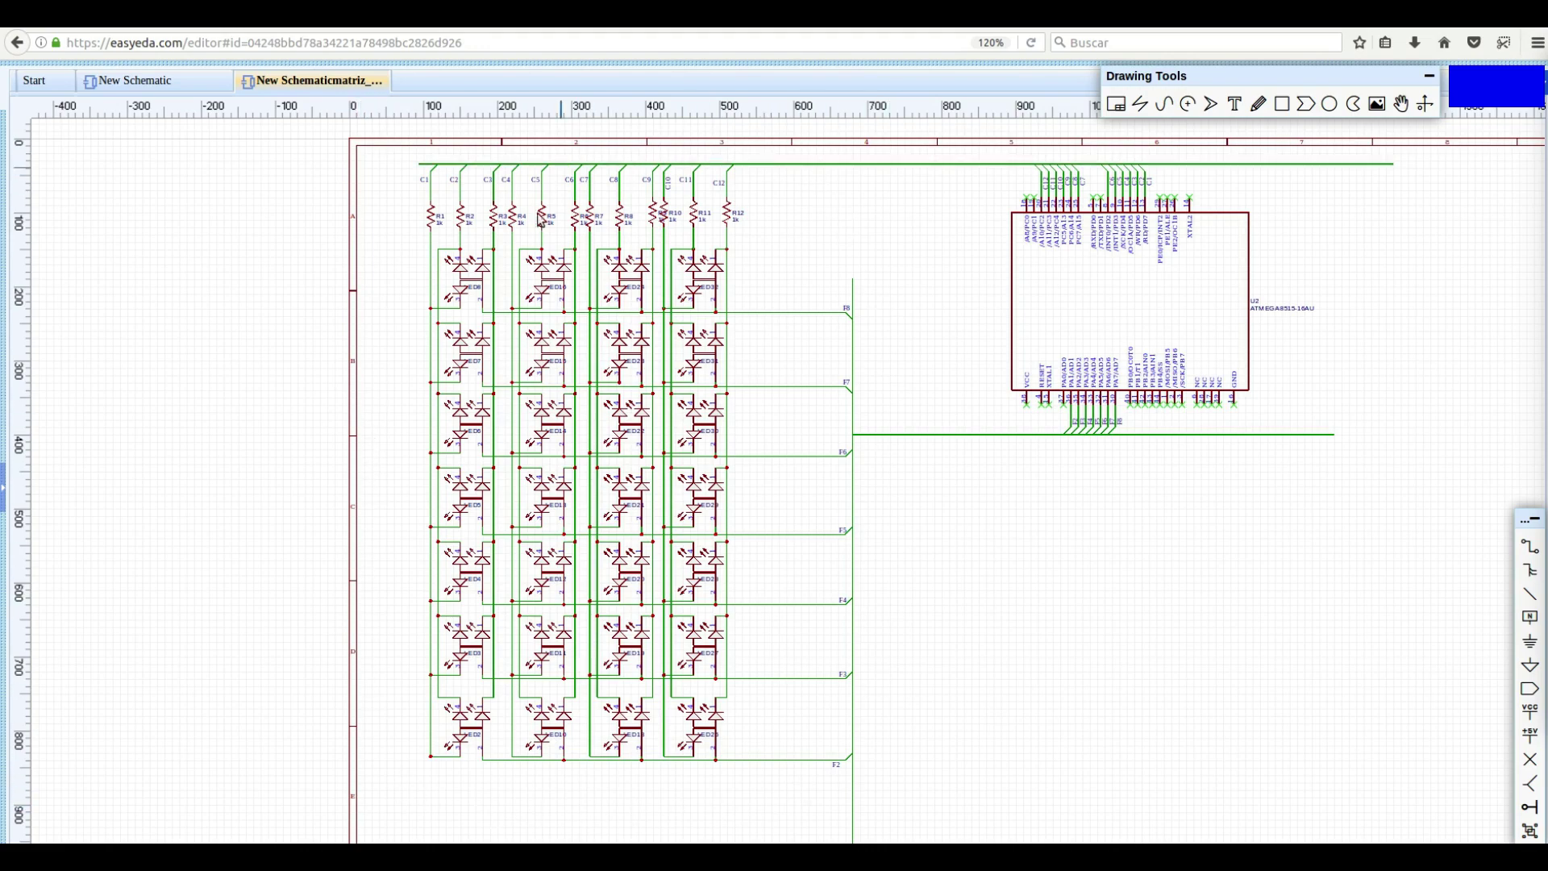
- Examine the LED2 and LED10 symbols up close and the row wiring of the whole LED matrix
{"action": "scroll", "coordinate": [475, 704], "scroll_direction": "down", "scroll_amount": 5}
{"action": "scroll", "coordinate": [475, 704], "scroll_direction": "up", "scroll_amount": 10}
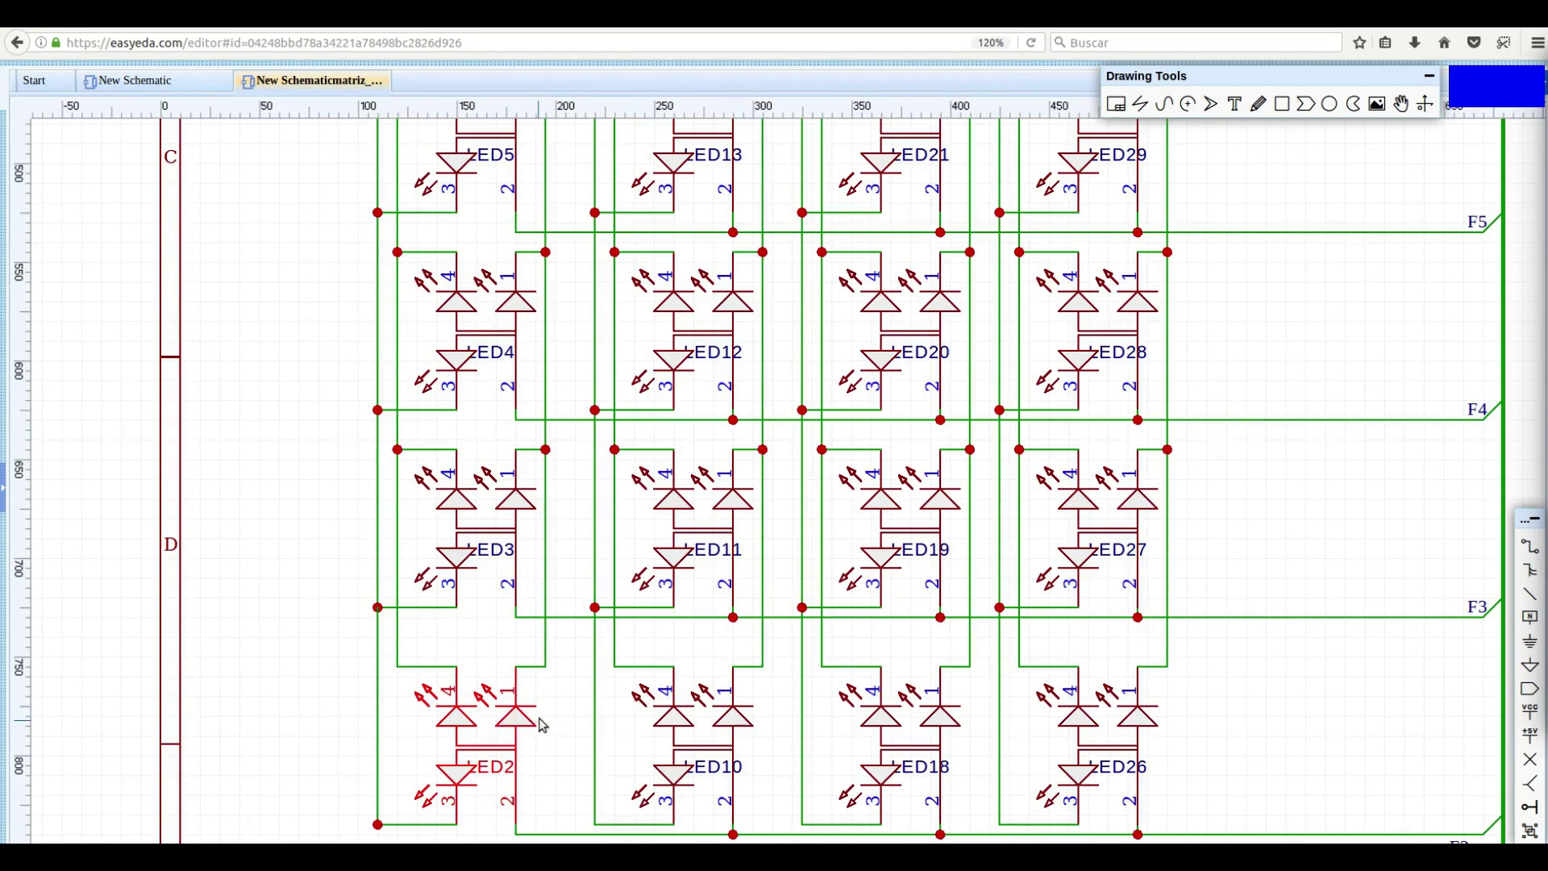
{"action": "right_click_drag", "start_coordinate": [564, 688], "coordinate": [613, 517]}
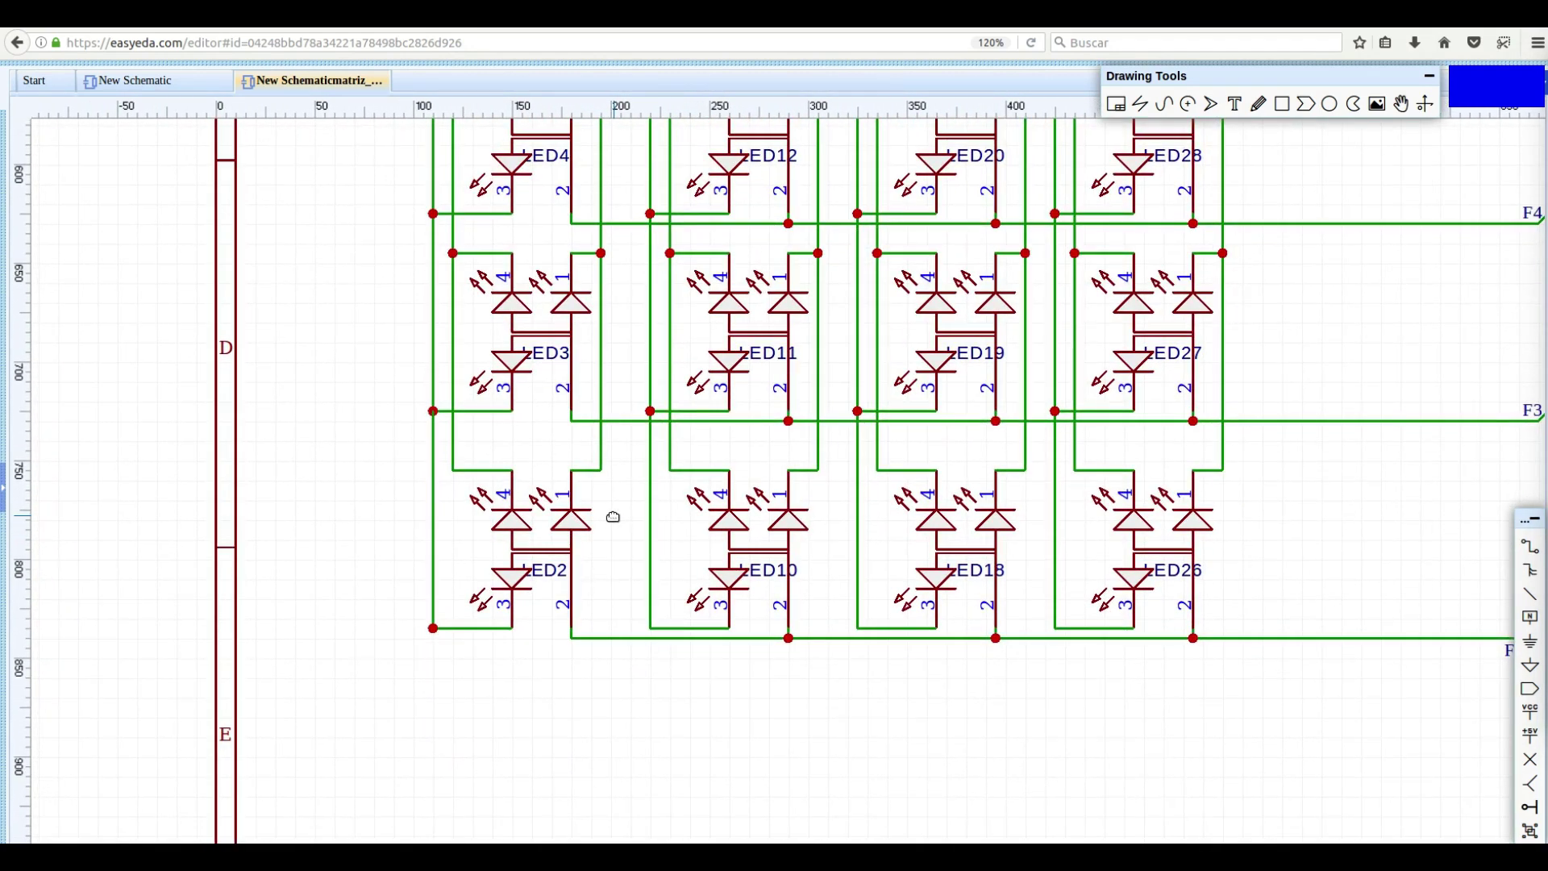
{"action": "right_click_drag", "start_coordinate": [613, 516], "coordinate": [724, 424]}
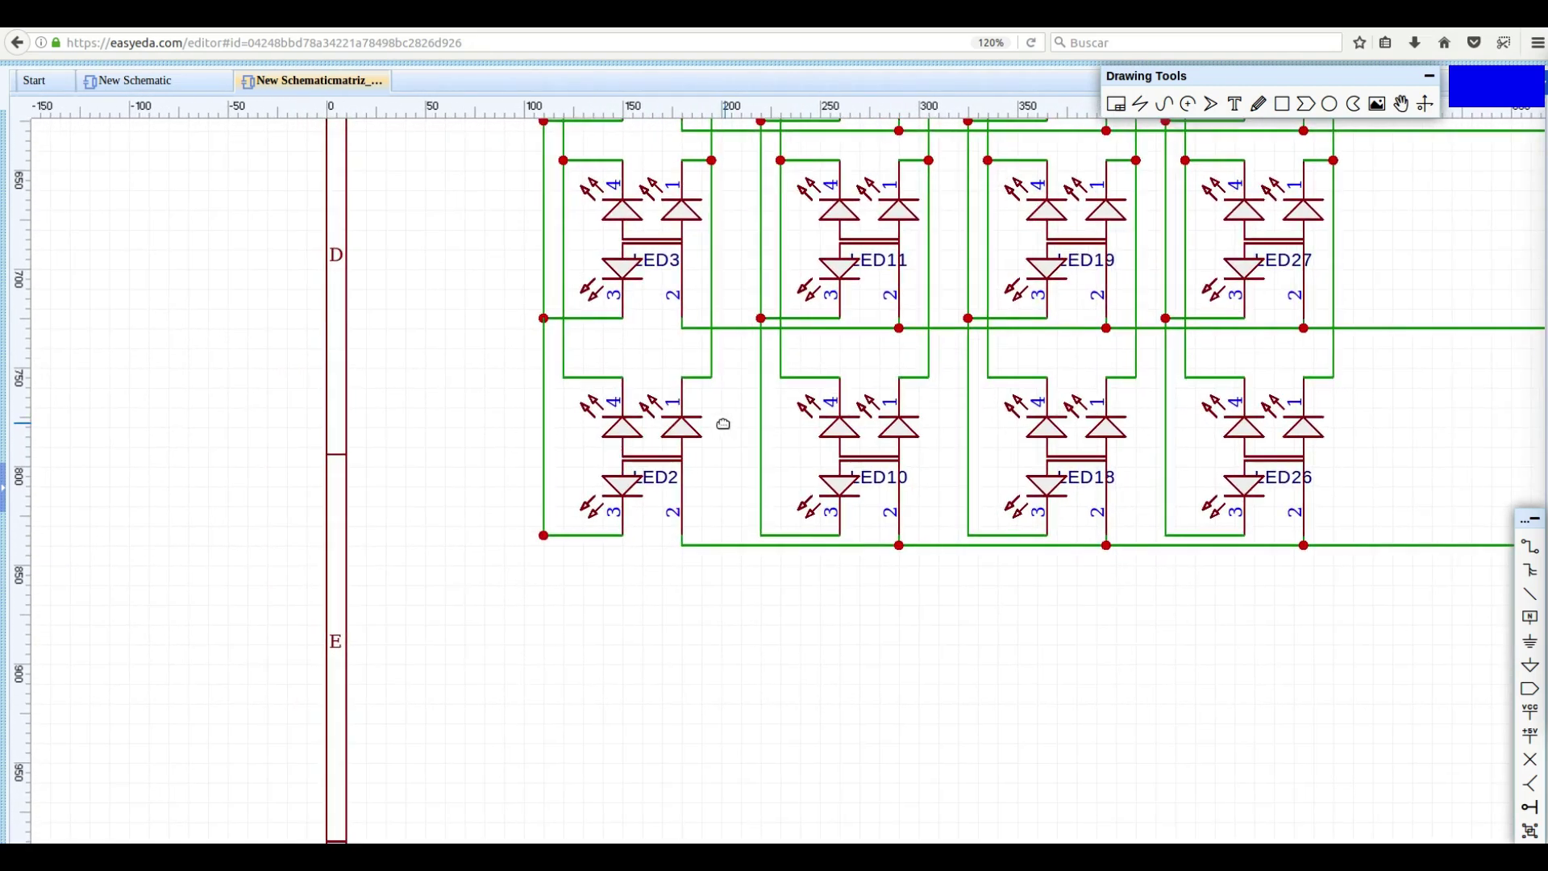
{"action": "scroll", "coordinate": [723, 424], "scroll_direction": "up", "scroll_amount": 5}
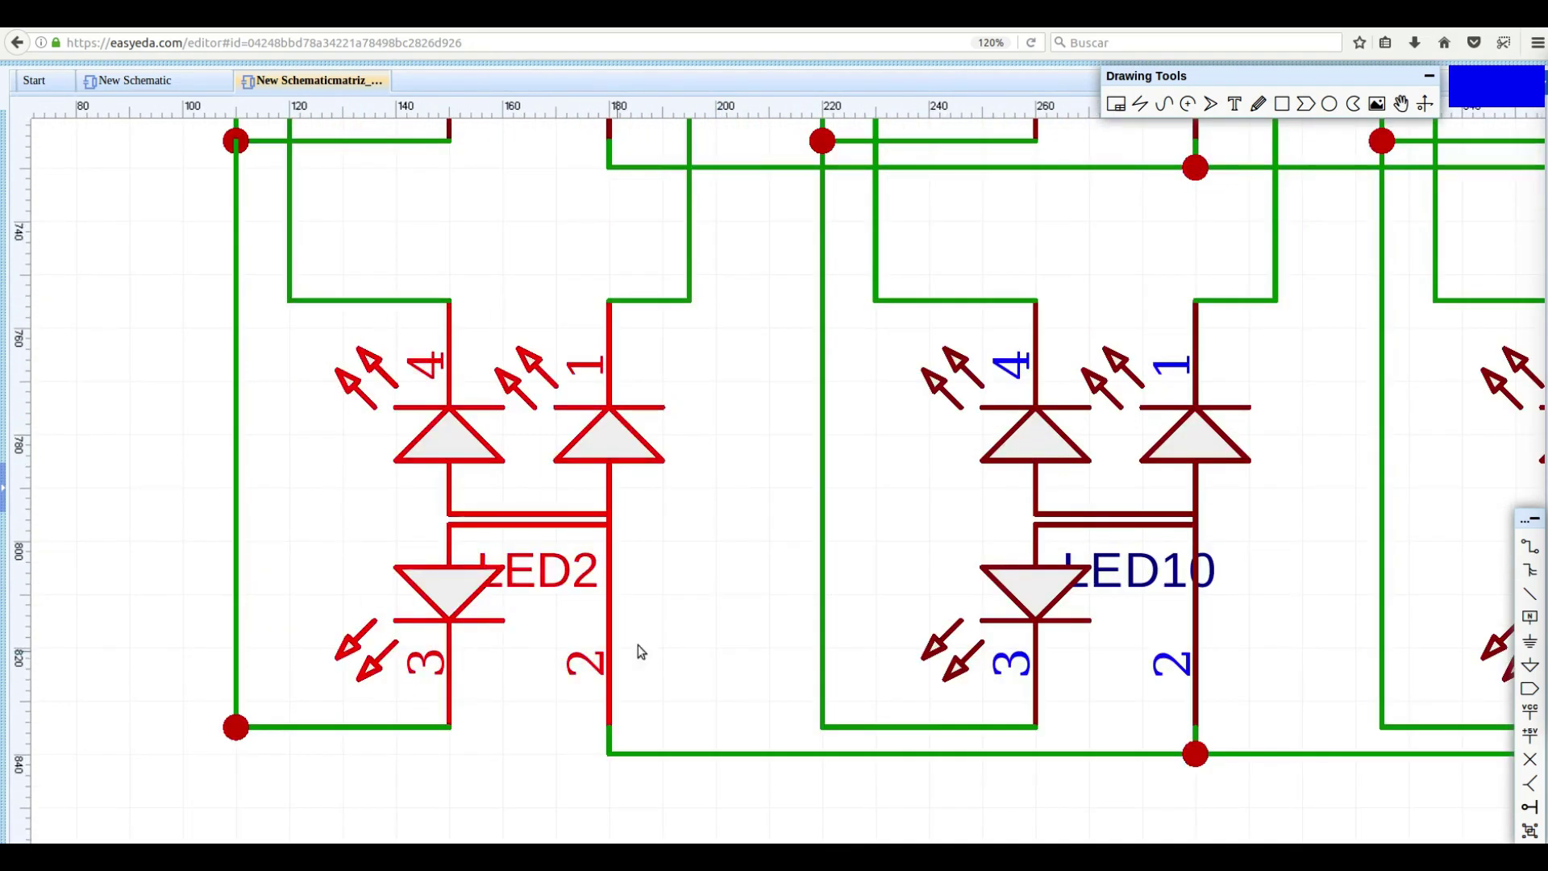
{"action": "mouse_move", "coordinate": [392, 258]}
{"action": "left_mouse_down"}
{"action": "mouse_move", "coordinate": [265, 520]}
{"action": "mouse_move", "coordinate": [321, 691]}
{"action": "mouse_move", "coordinate": [438, 743]}
{"action": "mouse_move", "coordinate": [617, 735]}
{"action": "mouse_move", "coordinate": [713, 613]}
{"action": "mouse_move", "coordinate": [709, 395]}
{"action": "mouse_move", "coordinate": [594, 280]}
{"action": "mouse_move", "coordinate": [431, 236]}
{"action": "mouse_move", "coordinate": [393, 256]}
{"action": "left_mouse_up"}
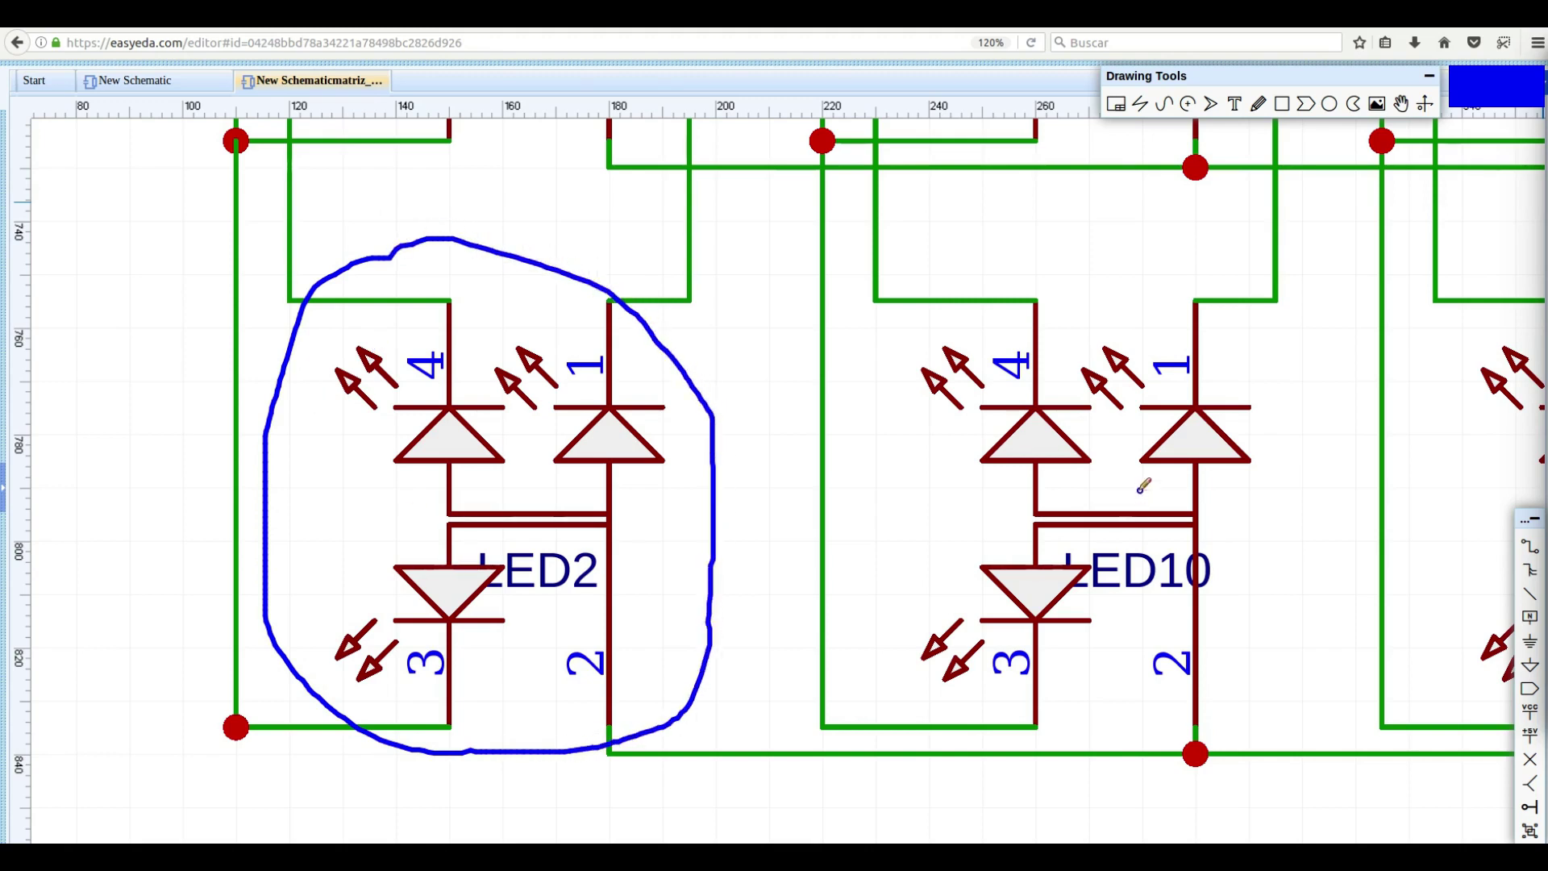
{"action": "mouse_move", "coordinate": [1116, 256]}
{"action": "left_mouse_down"}
{"action": "mouse_move", "coordinate": [1012, 253]}
{"action": "mouse_move", "coordinate": [891, 416]}
{"action": "mouse_move", "coordinate": [1003, 820]}
{"action": "mouse_move", "coordinate": [1371, 669]}
{"action": "mouse_move", "coordinate": [1314, 319]}
{"action": "mouse_move", "coordinate": [1114, 256]}
{"action": "left_mouse_up"}
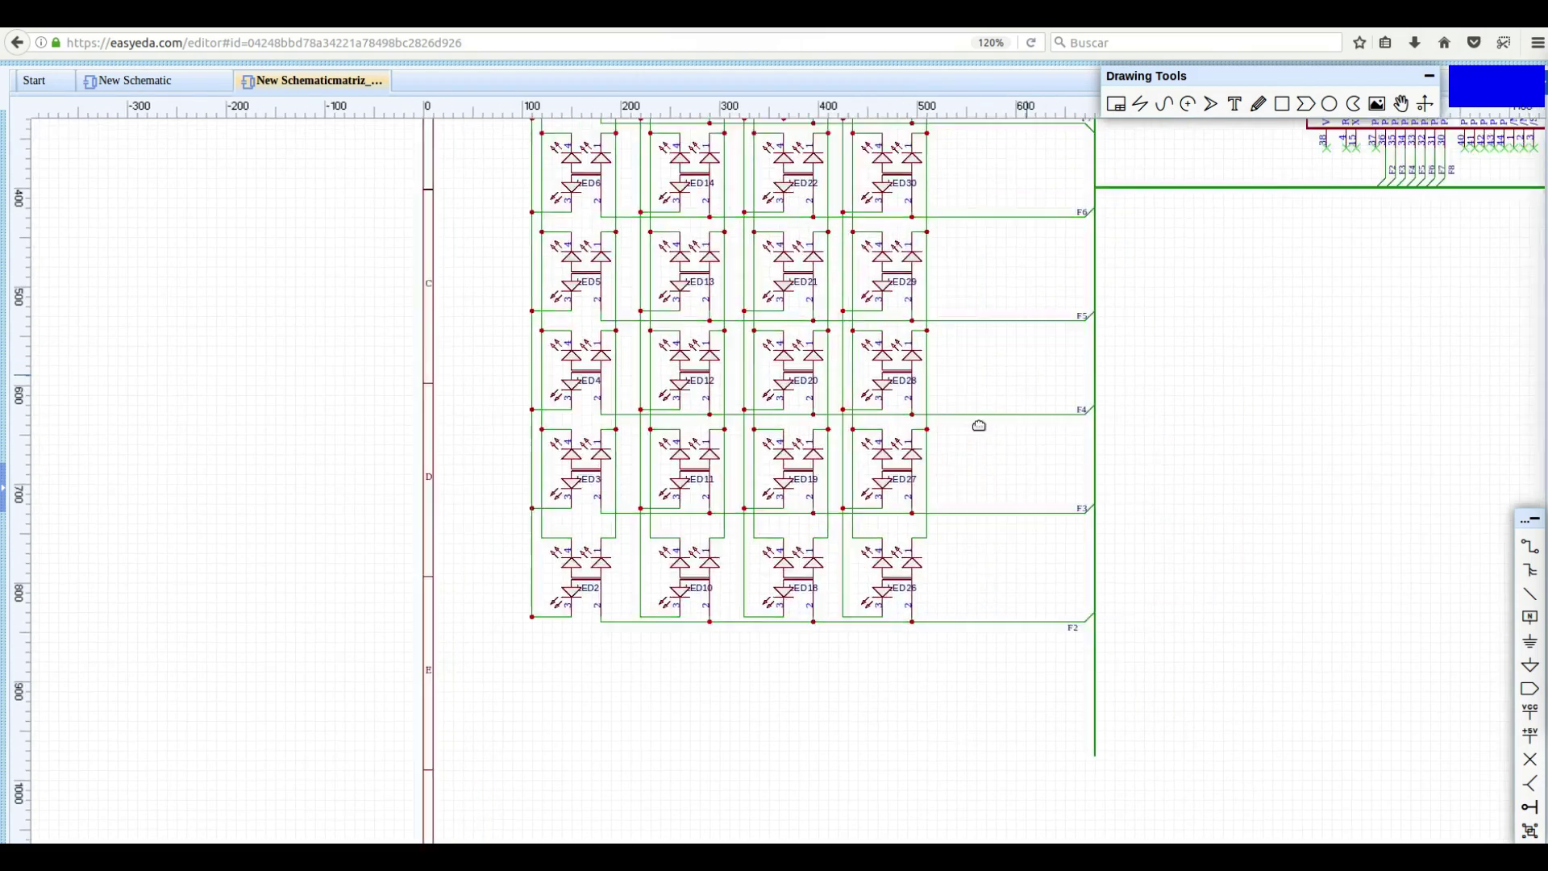
{"action": "scroll", "coordinate": [757, 611], "scroll_direction": "down", "scroll_amount": 3}
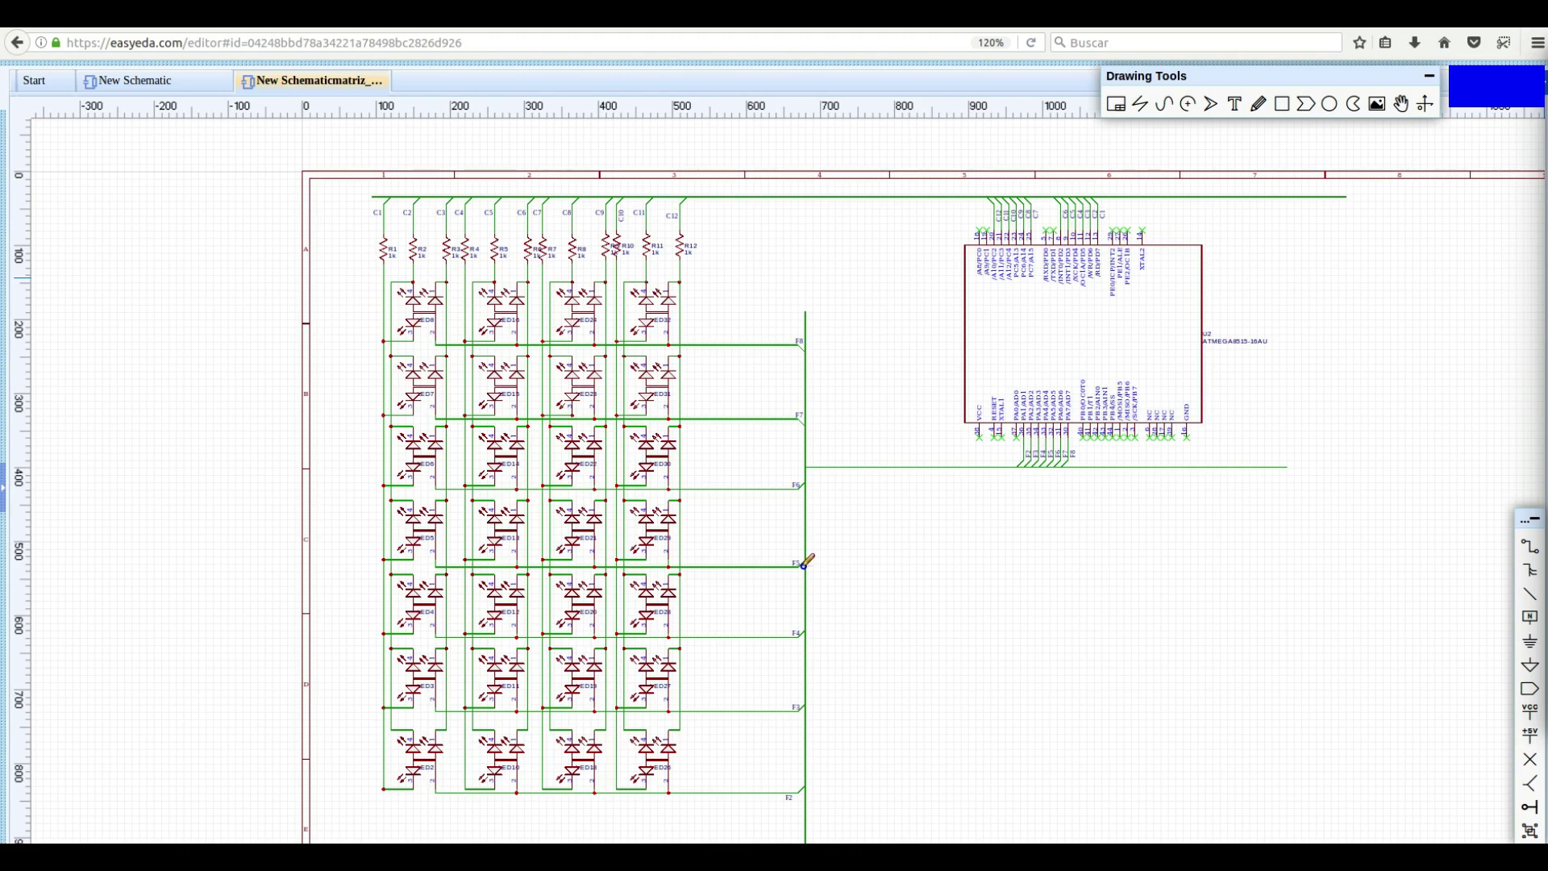
- Trace the fifth row and fourth column lines to one matrix LED, and examine the lower pin connections of the ATMEGA8515-16AU
{"action": "left_click_drag", "start_coordinate": [805, 566], "coordinate": [369, 565]}
{"action": "mouse_move", "coordinate": [469, 199]}
{"action": "left_mouse_down"}
{"action": "mouse_move", "coordinate": [461, 555]}
{"action": "mouse_move", "coordinate": [502, 555]}
{"action": "mouse_move", "coordinate": [507, 529]}
{"action": "mouse_move", "coordinate": [479, 546]}
{"action": "mouse_move", "coordinate": [496, 545]}
{"action": "left_mouse_up"}
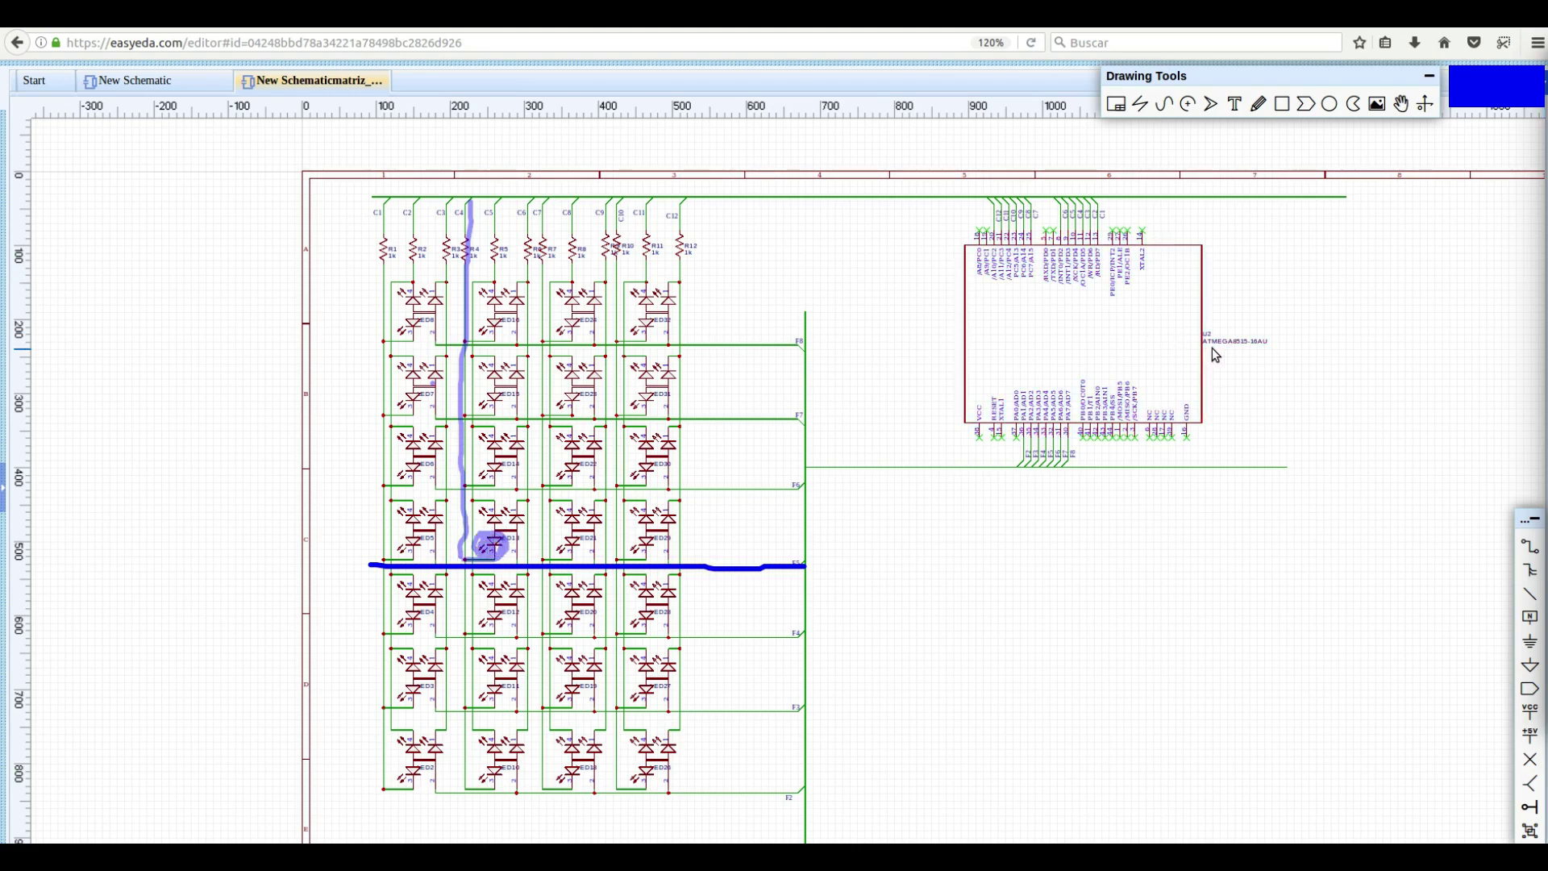
{"action": "scroll", "coordinate": [1211, 355], "scroll_direction": "up", "scroll_amount": 5}
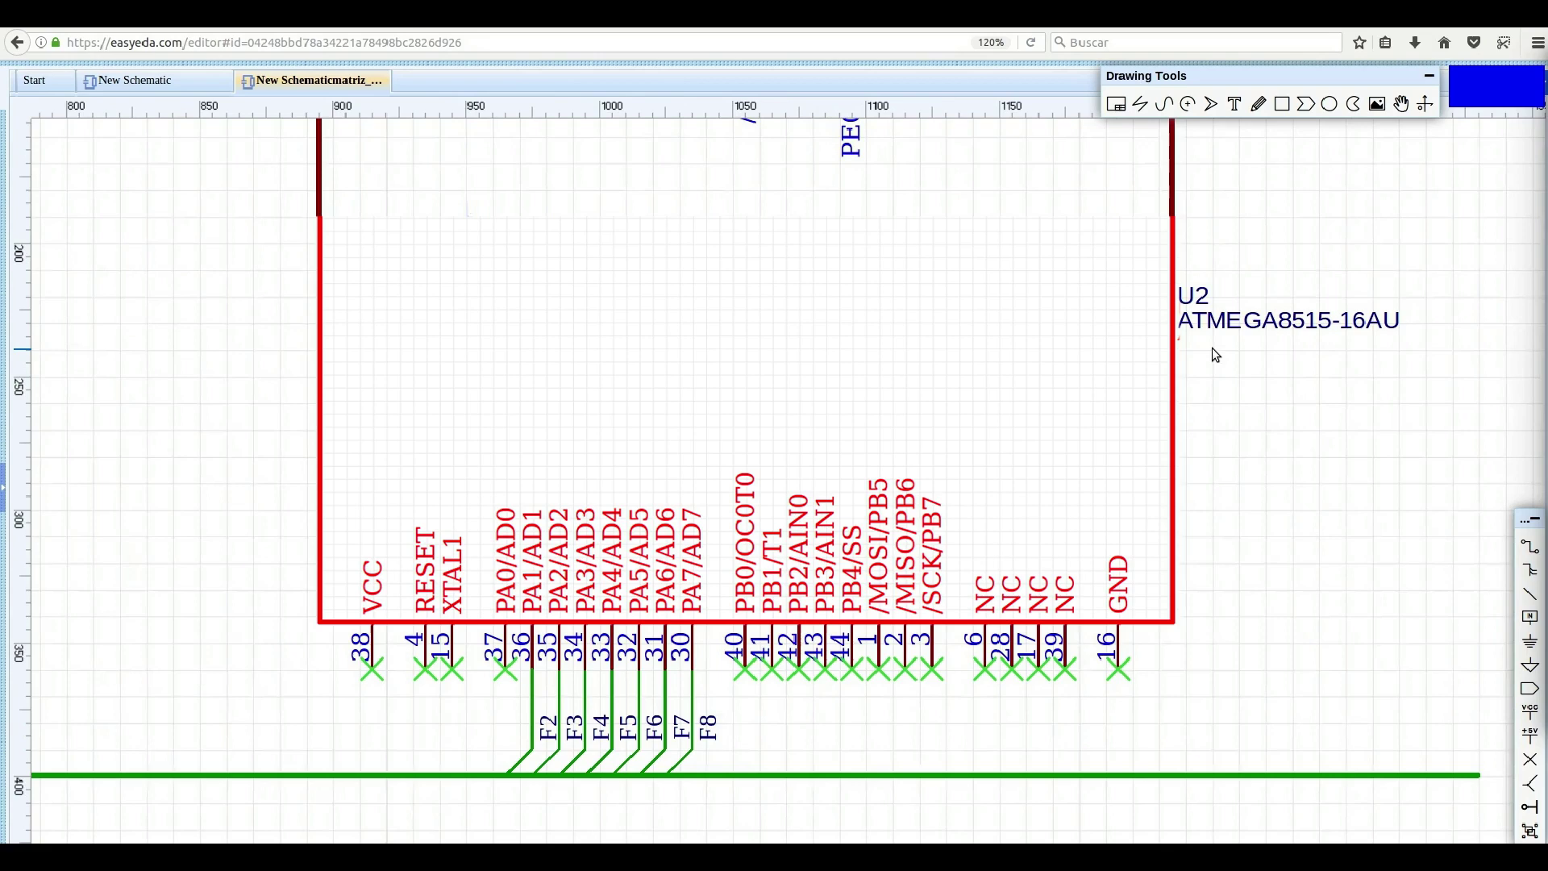
{"action": "scroll", "coordinate": [1136, 306], "scroll_direction": "down", "scroll_amount": 5}
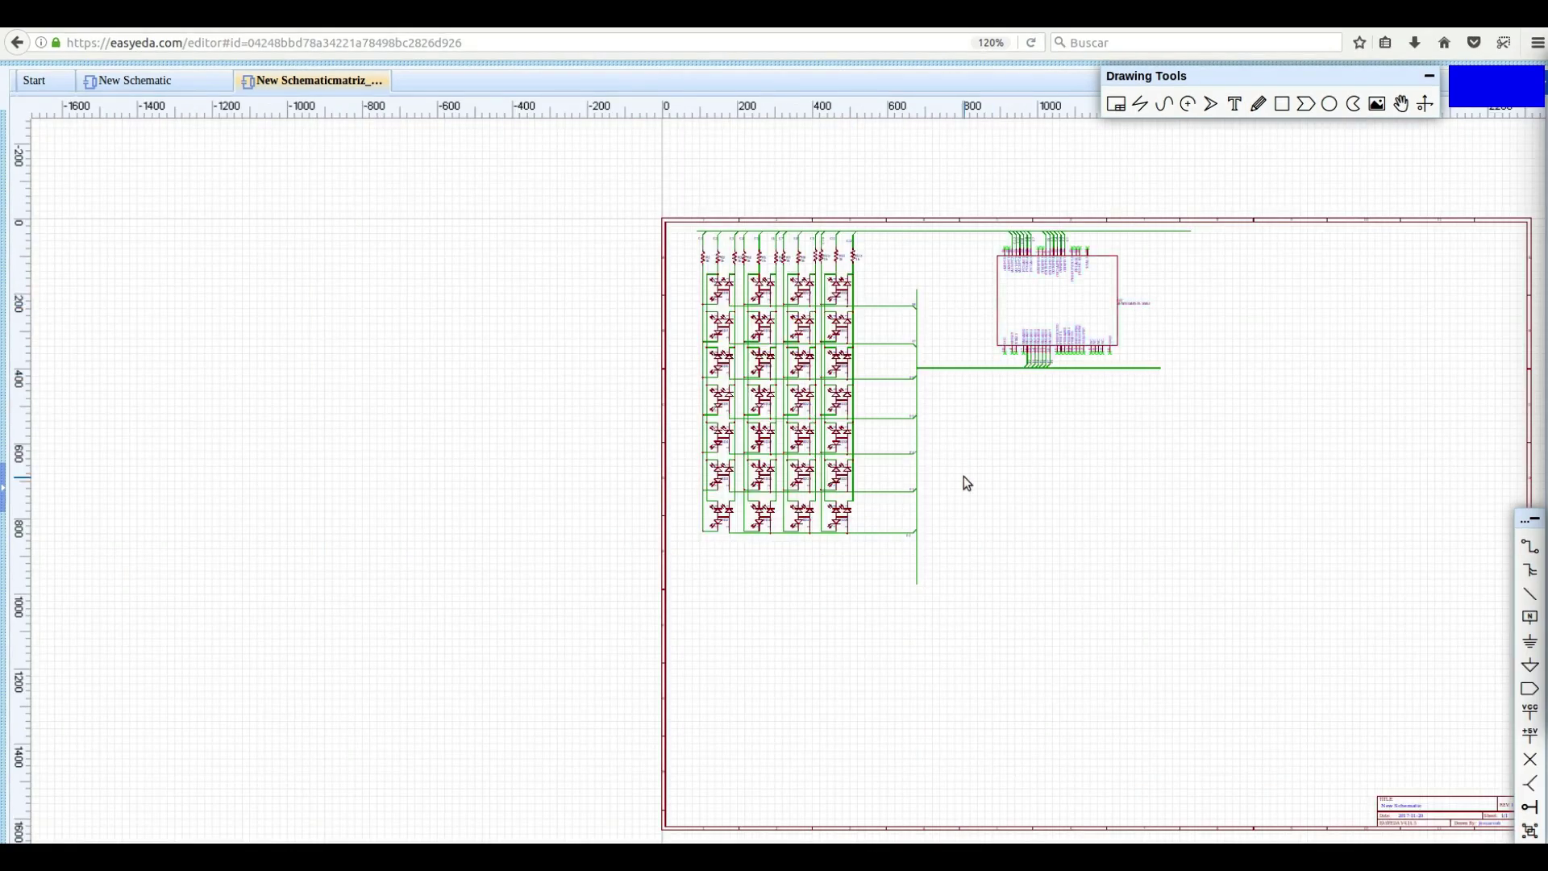
{"action": "scroll", "coordinate": [968, 484], "scroll_direction": "up", "scroll_amount": 5}
{"action": "scroll", "coordinate": [967, 484], "scroll_direction": "down", "scroll_amount": 3}
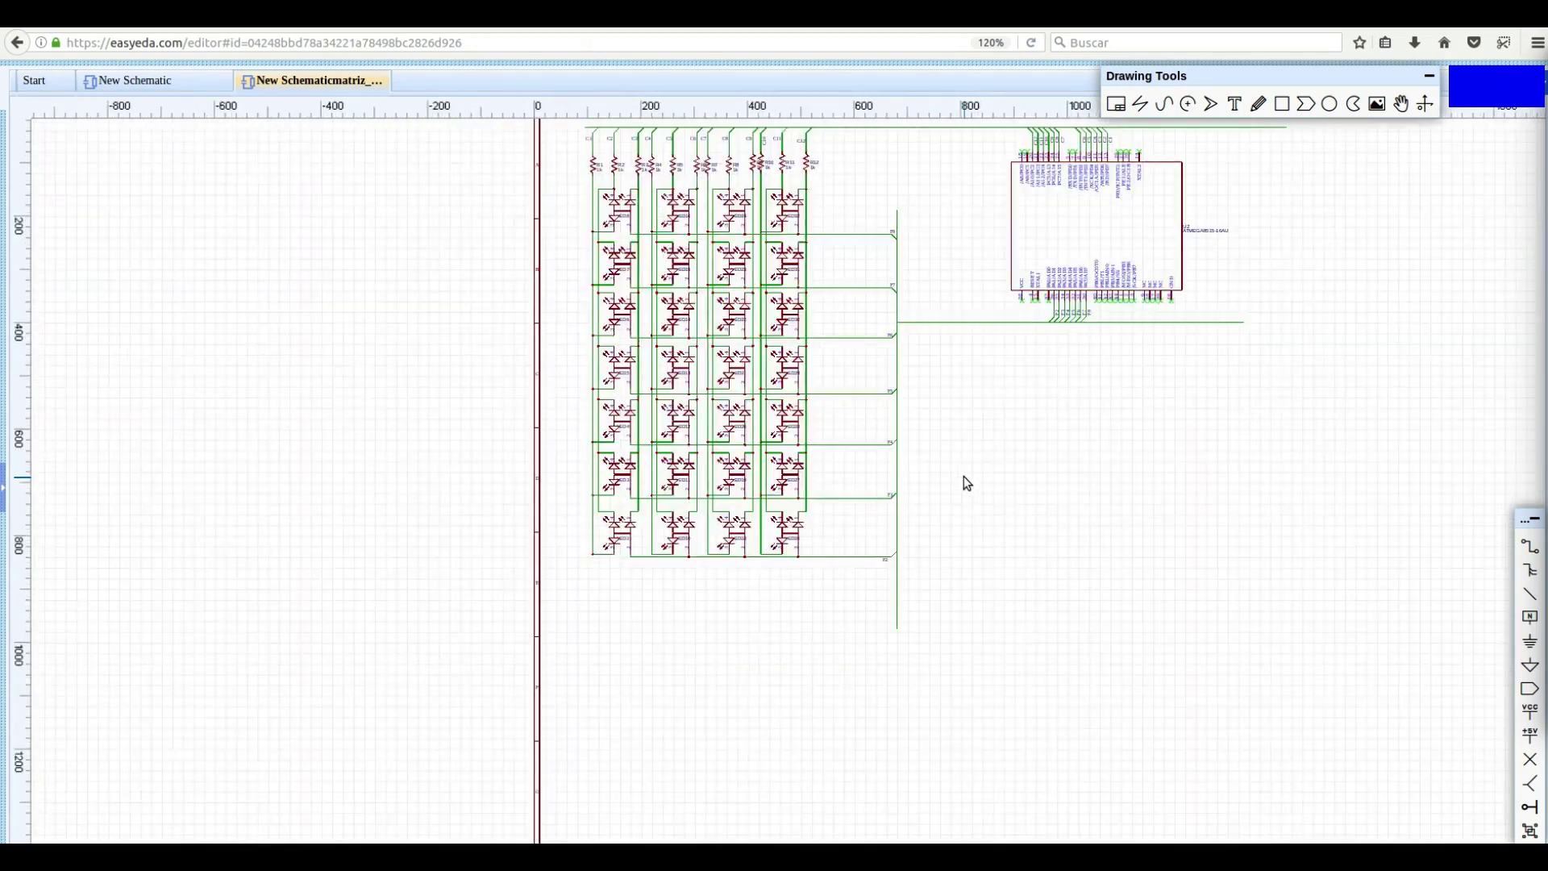
{"action": "scroll", "coordinate": [966, 482], "scroll_direction": "up", "scroll_amount": 2}
{"action": "scroll", "coordinate": [966, 482], "scroll_direction": "down", "scroll_amount": 2}
{"action": "scroll", "coordinate": [967, 482], "scroll_direction": "up", "scroll_amount": 2}
{"action": "scroll", "coordinate": [966, 482], "scroll_direction": "down", "scroll_amount": 2}
{"action": "scroll", "coordinate": [966, 482], "scroll_direction": "up", "scroll_amount": 2}
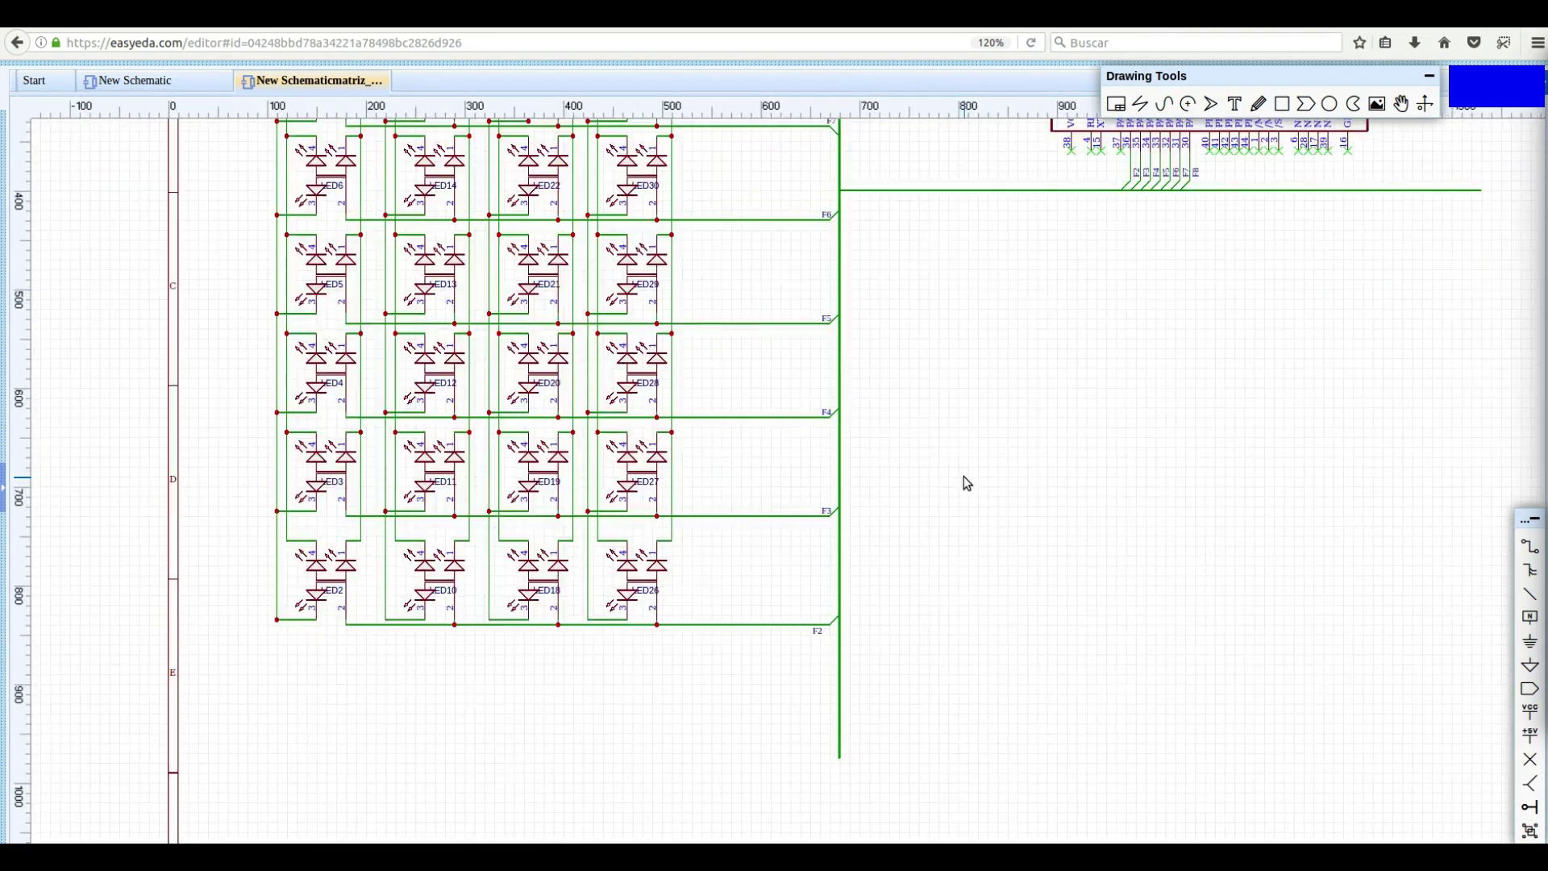
{"action": "scroll", "coordinate": [965, 480], "scroll_direction": "down", "scroll_amount": 3}
{"action": "scroll", "coordinate": [925, 245], "scroll_direction": "up", "scroll_amount": 2}
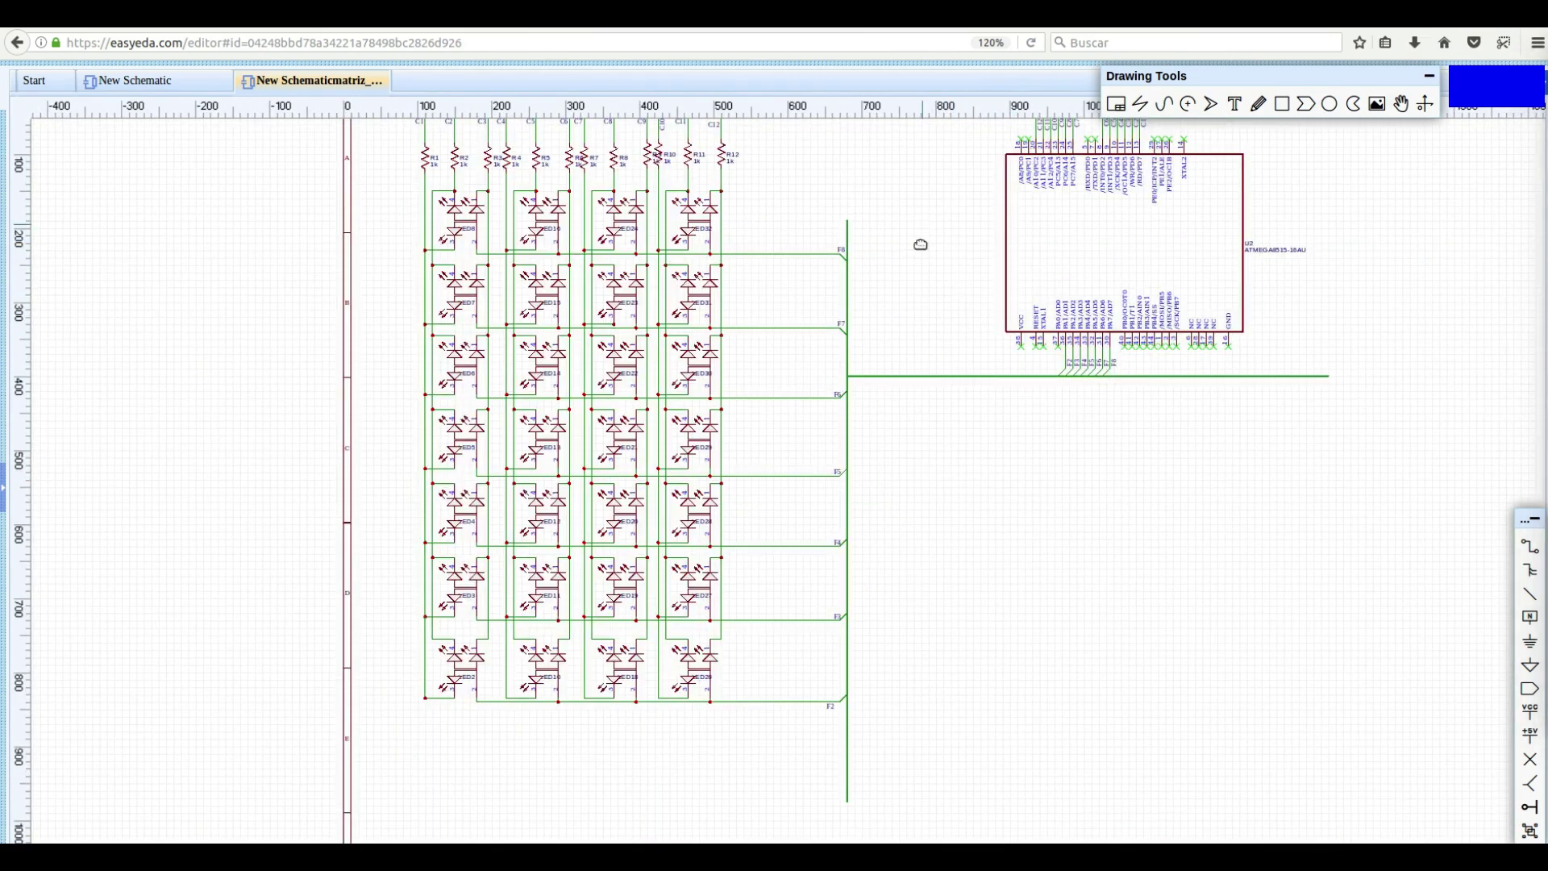
{"action": "right_click_drag", "start_coordinate": [921, 245], "coordinate": [856, 319]}
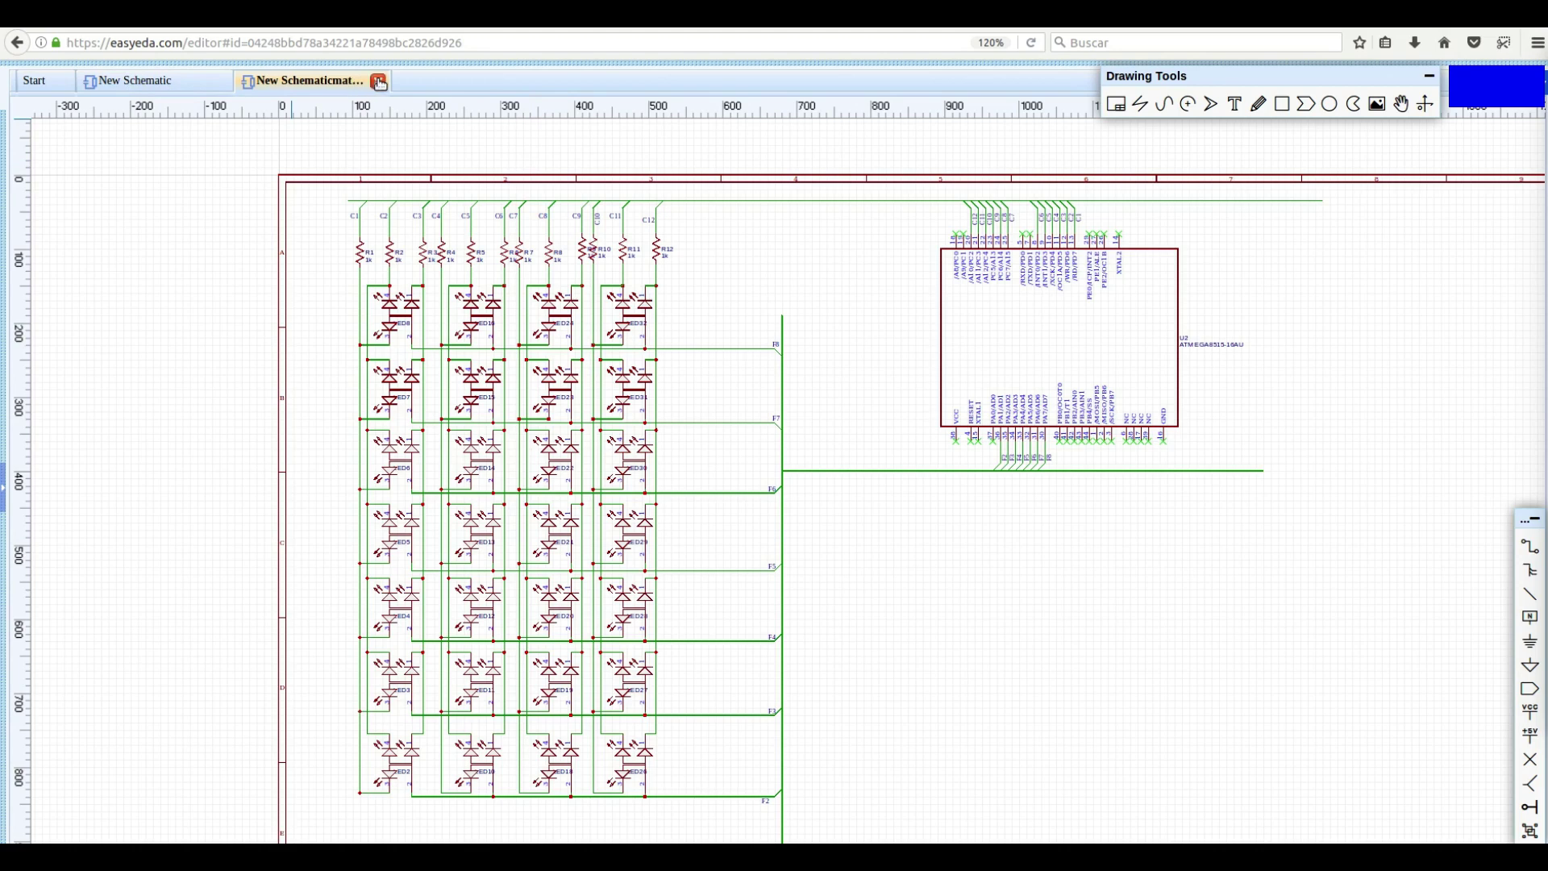
- Close the LED matrix schematic and show the project list and canvas properties again beside the empty schematic
{"action": "left_click", "coordinate": [379, 82]}
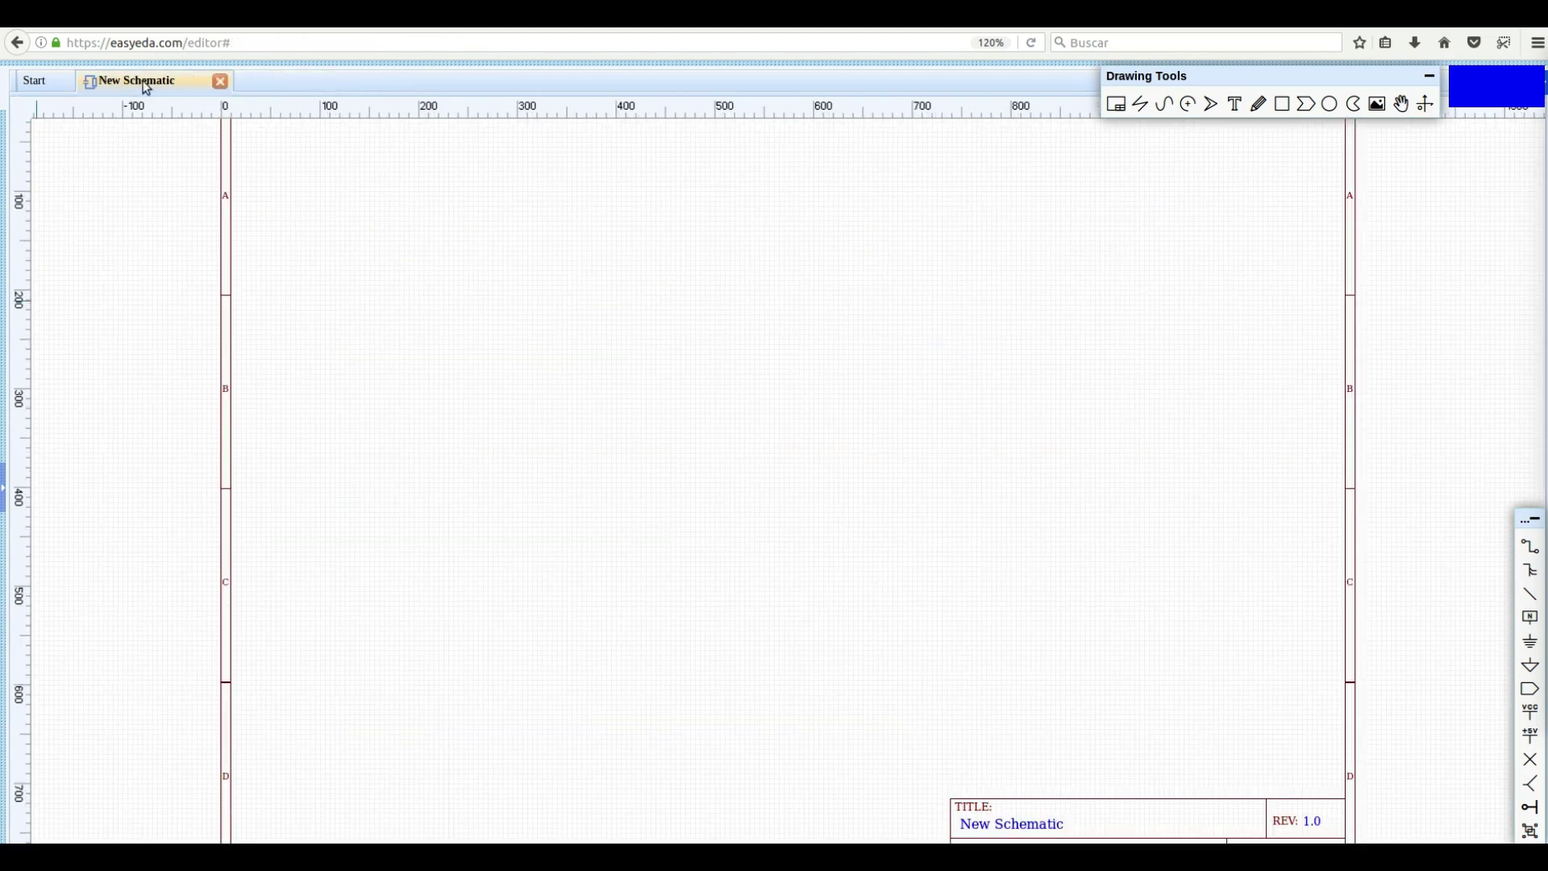
{"action": "scroll", "coordinate": [701, 272], "scroll_direction": "down", "scroll_amount": 5}
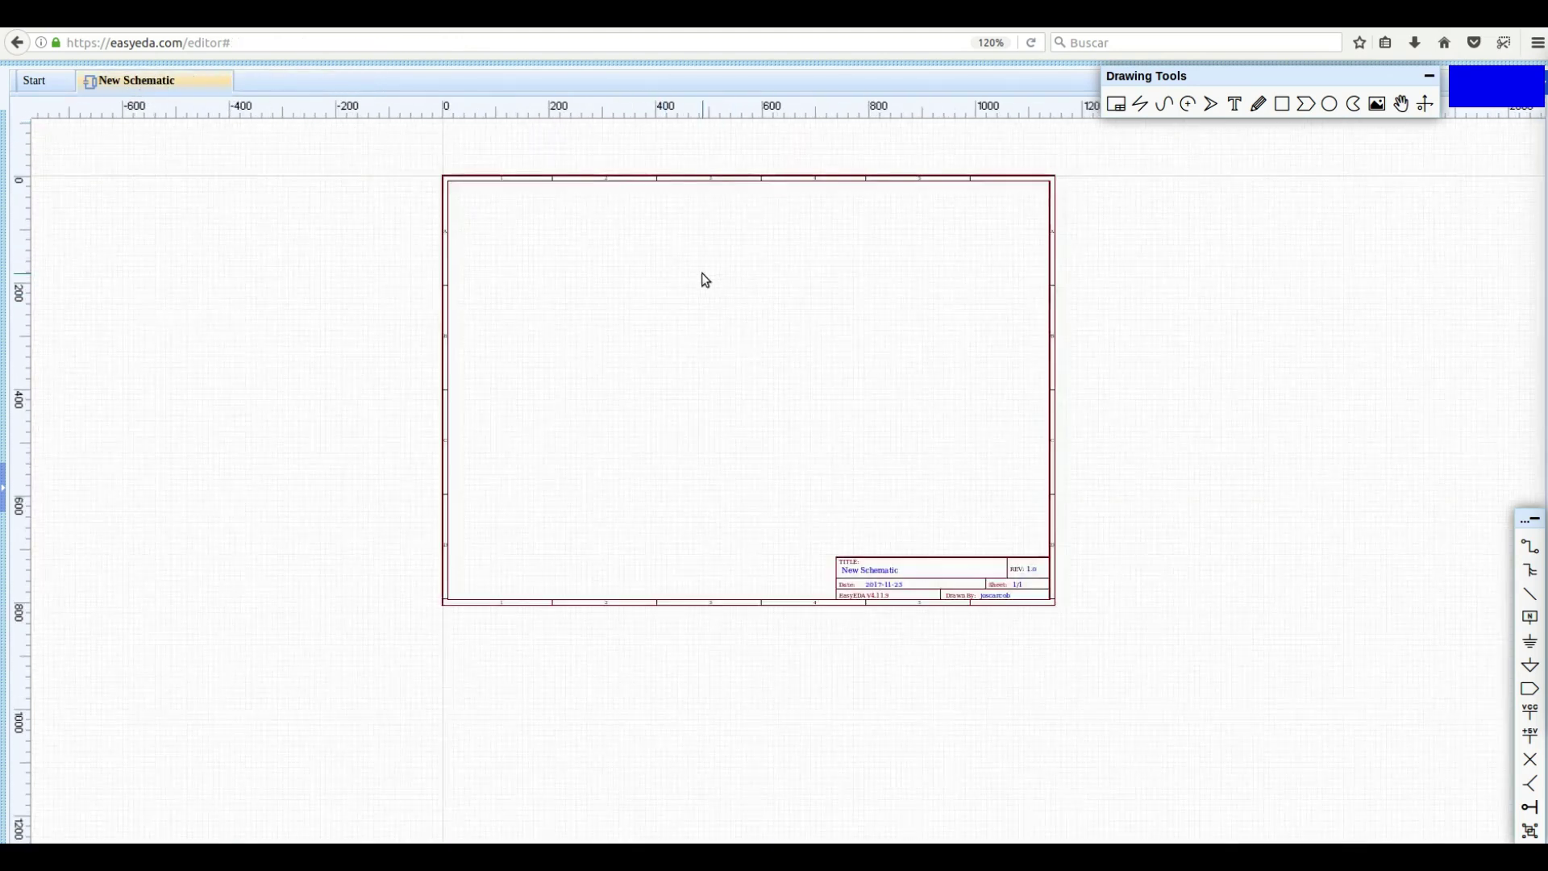
{"action": "scroll", "coordinate": [703, 274], "scroll_direction": "up", "scroll_amount": 5}
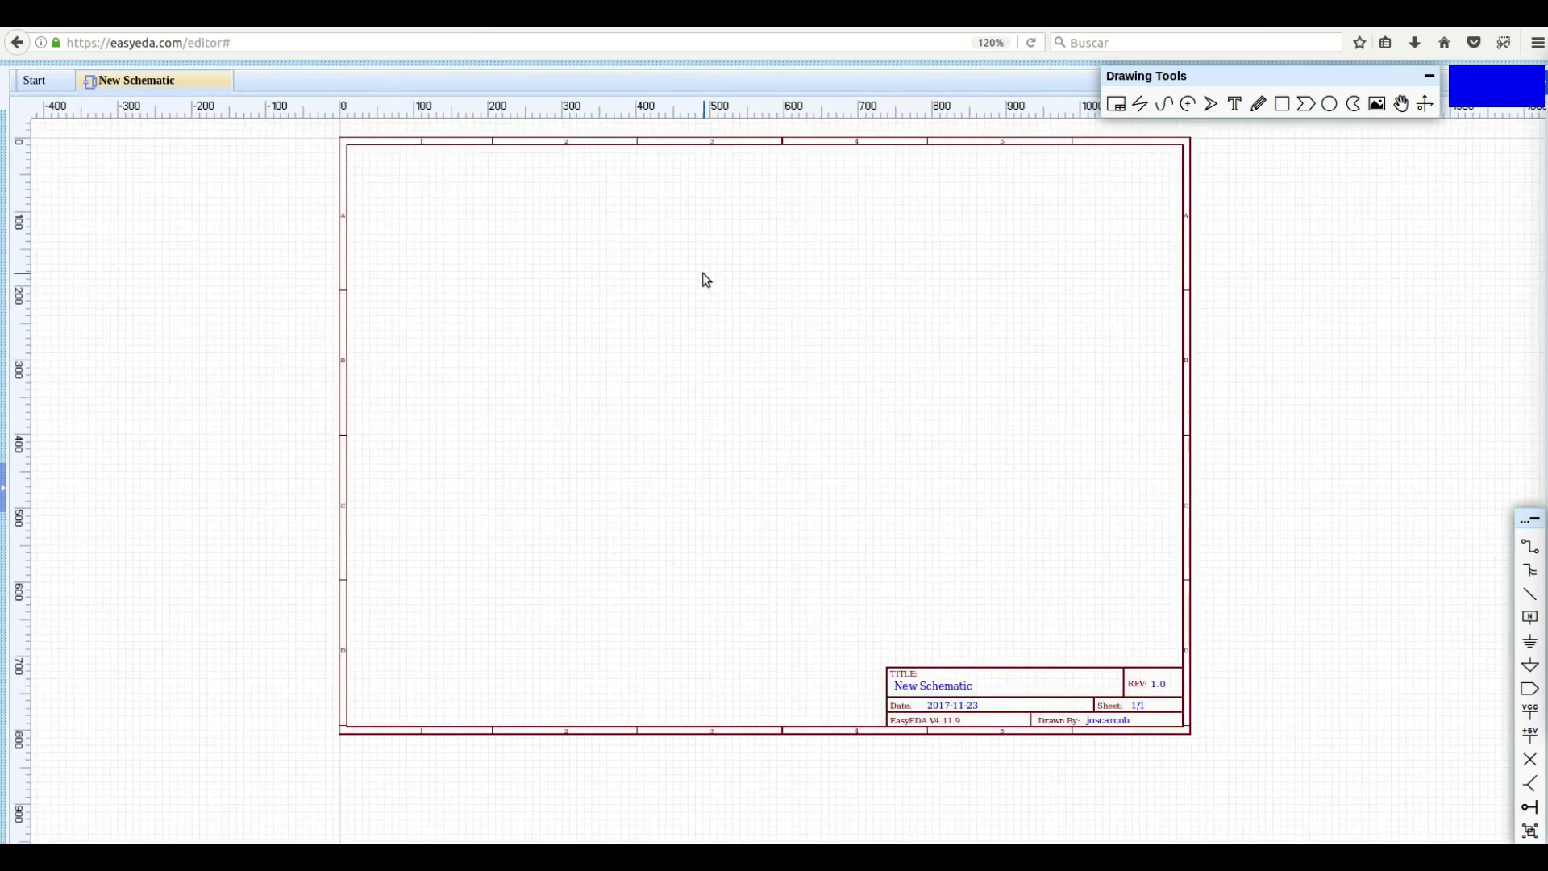
{"action": "scroll", "coordinate": [703, 272], "scroll_direction": "down", "scroll_amount": 2}
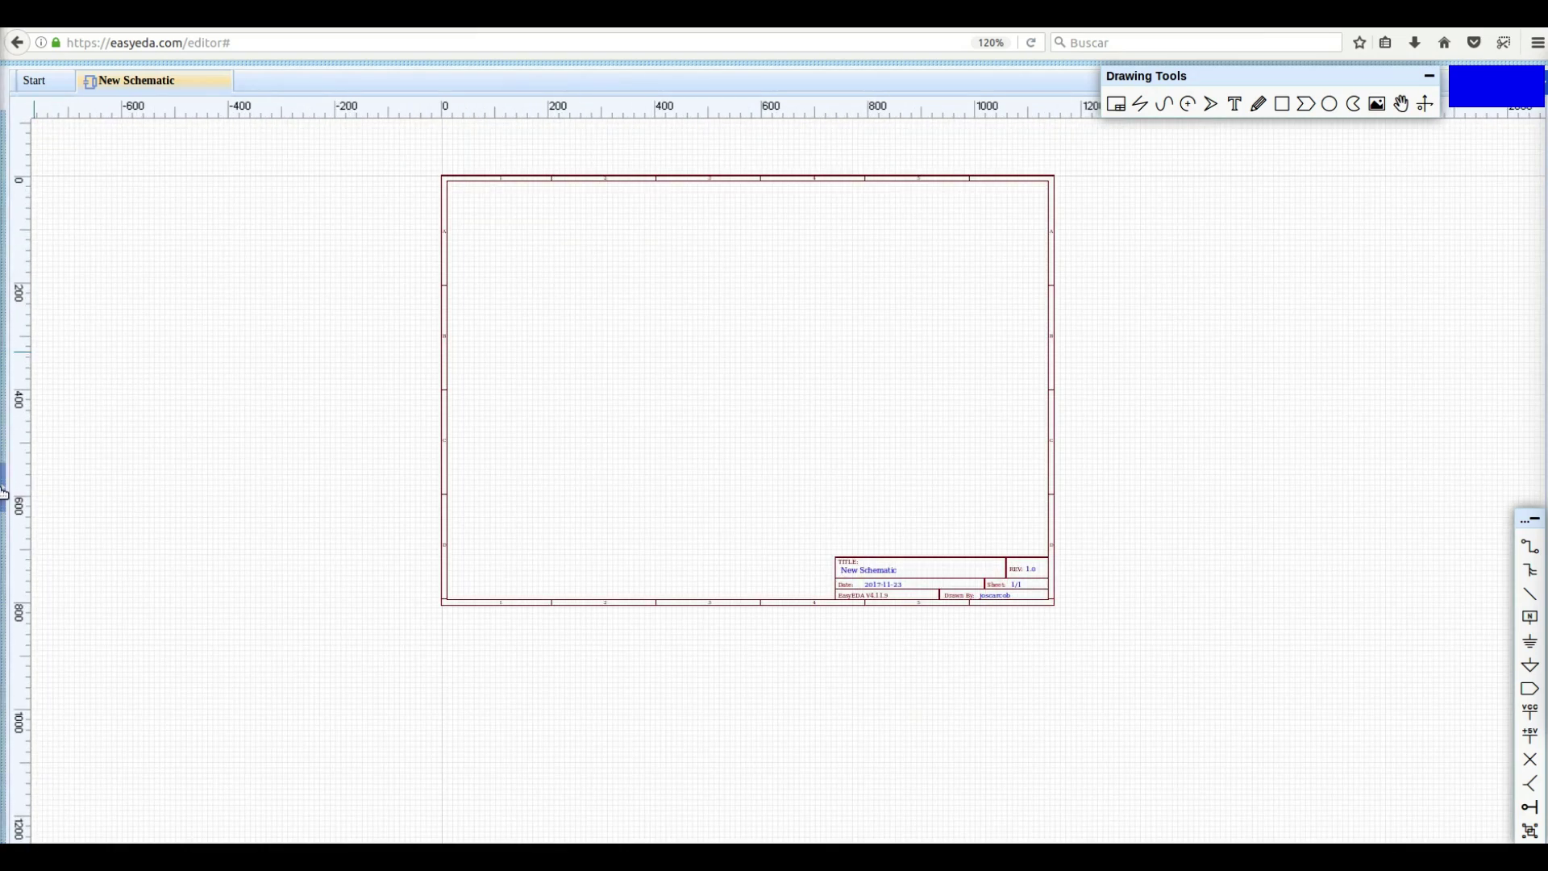
{"action": "left_click", "coordinate": [3, 487]}
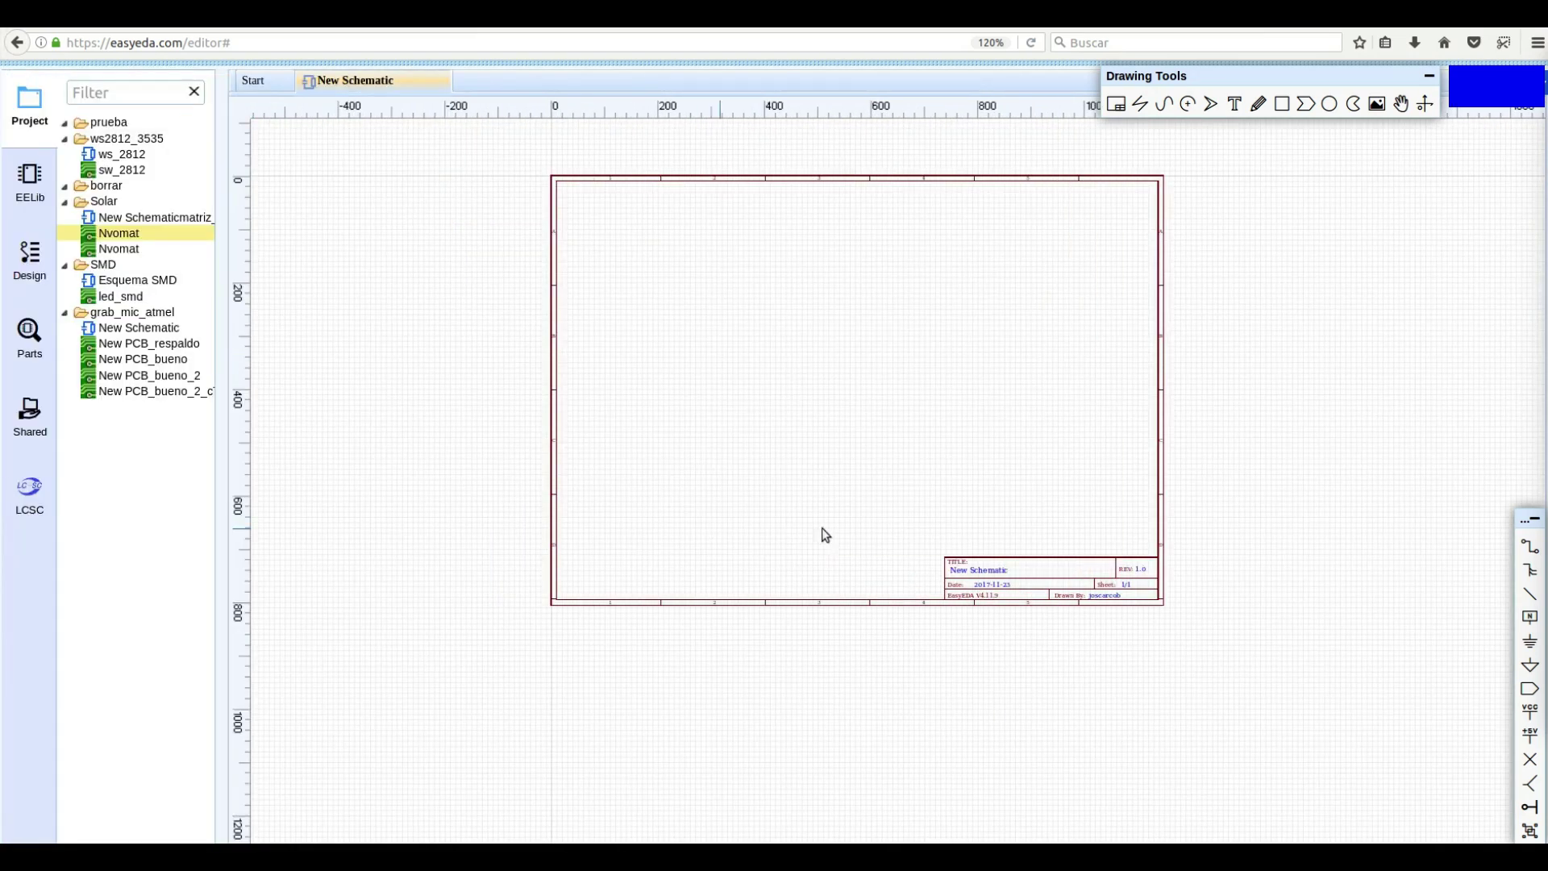
{"action": "left_click", "coordinate": [1536, 361]}
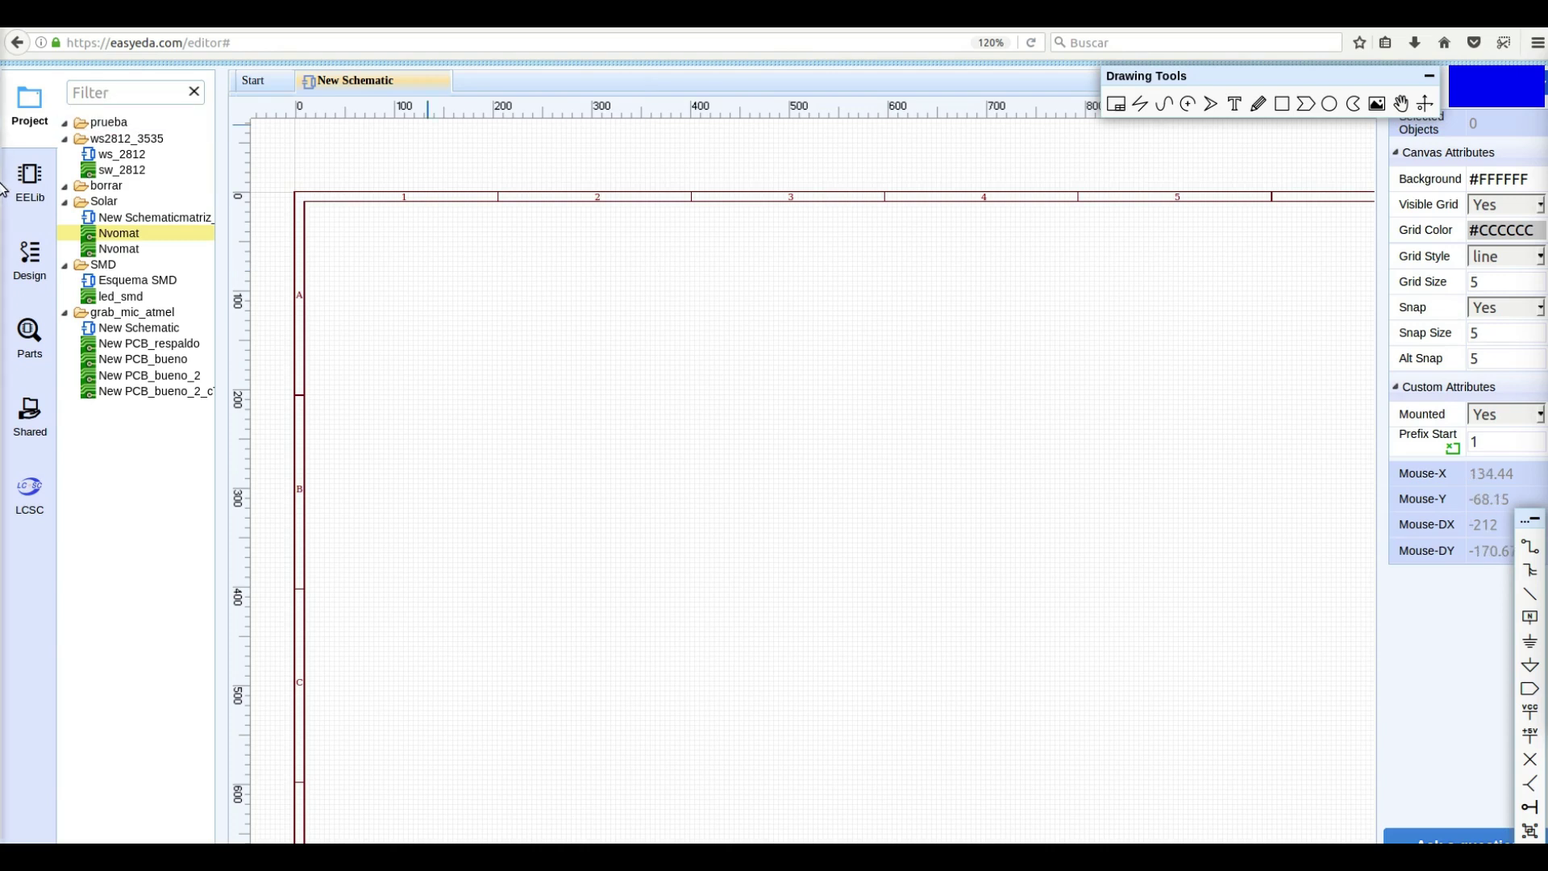
- Browse the EELib symbols from the supply flags and resistors down to the diodes and transistors
{"action": "left_click", "coordinate": [25, 187]}
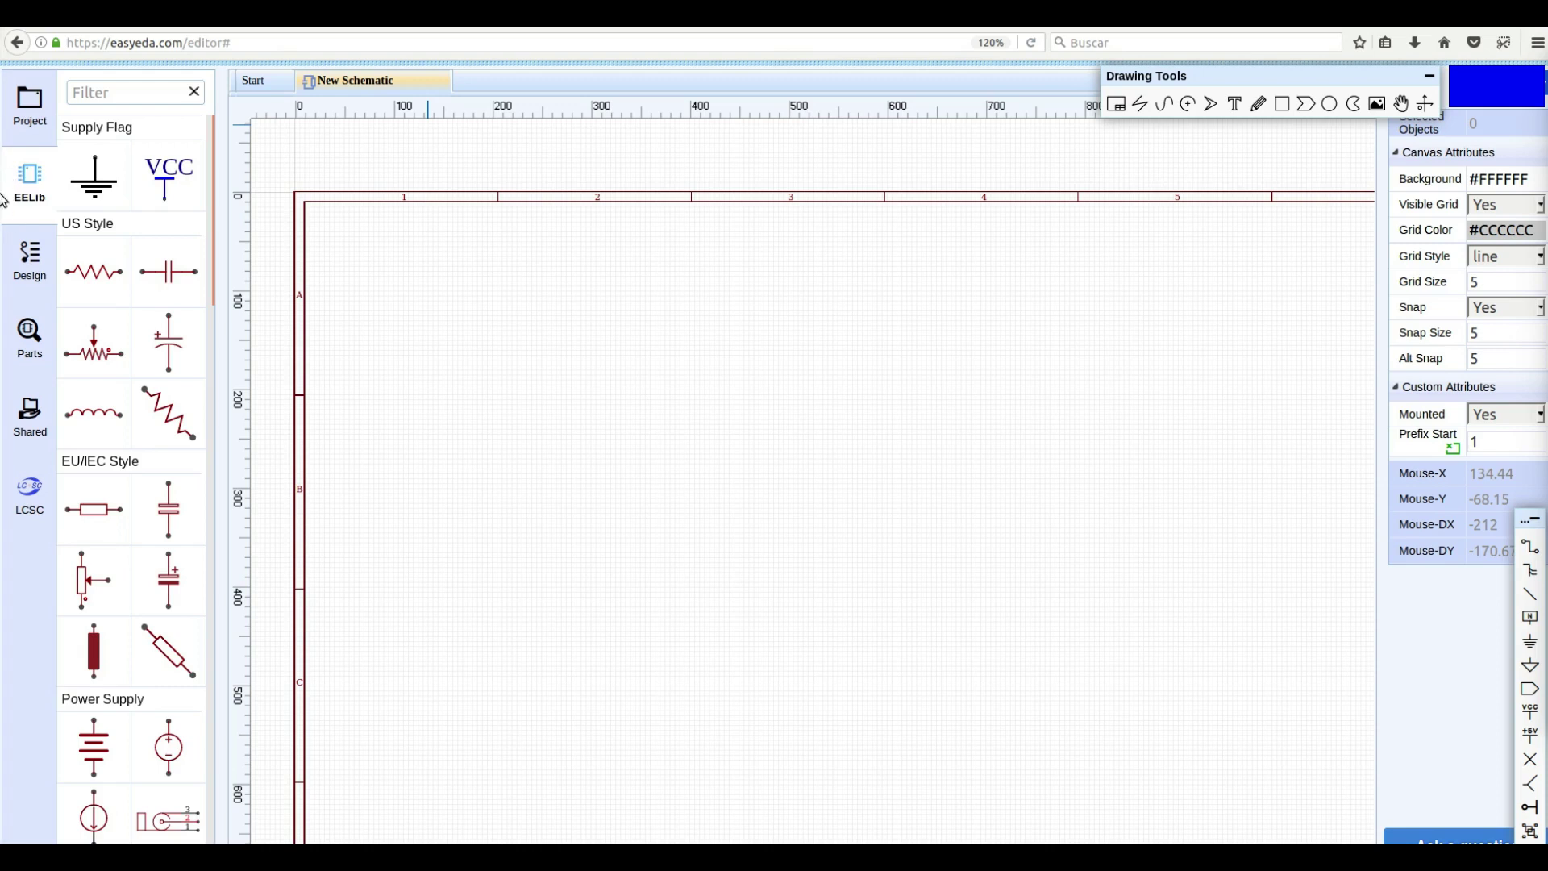
{"action": "left_click_drag", "start_coordinate": [210, 185], "coordinate": [213, 508]}
{"action": "left_click", "coordinate": [200, 354]}
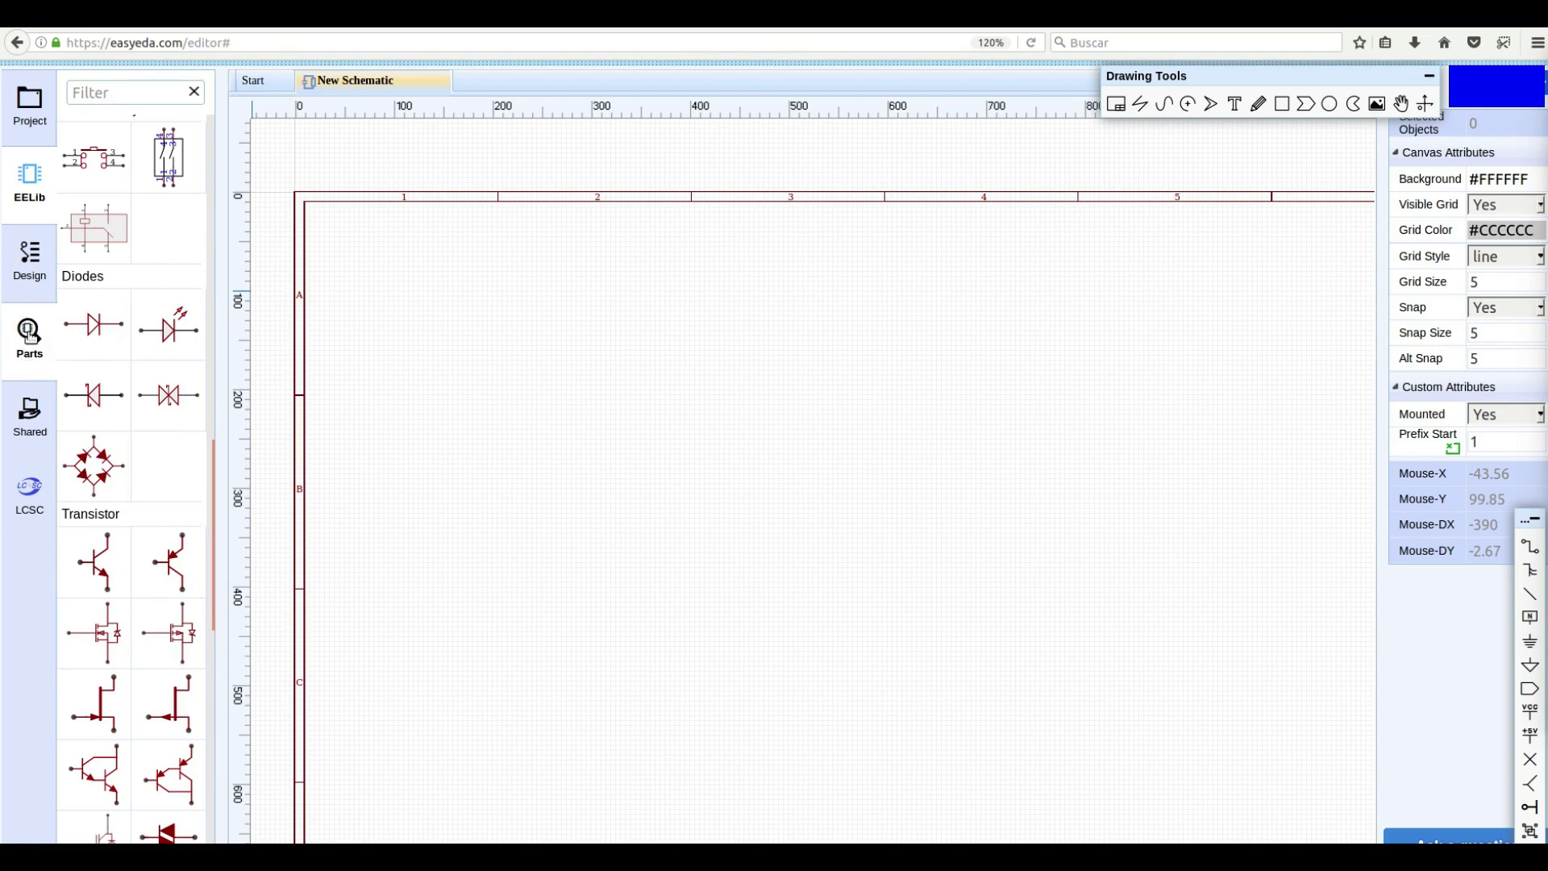
- Search the component library for "RGB"
{"action": "left_click", "coordinate": [29, 334]}
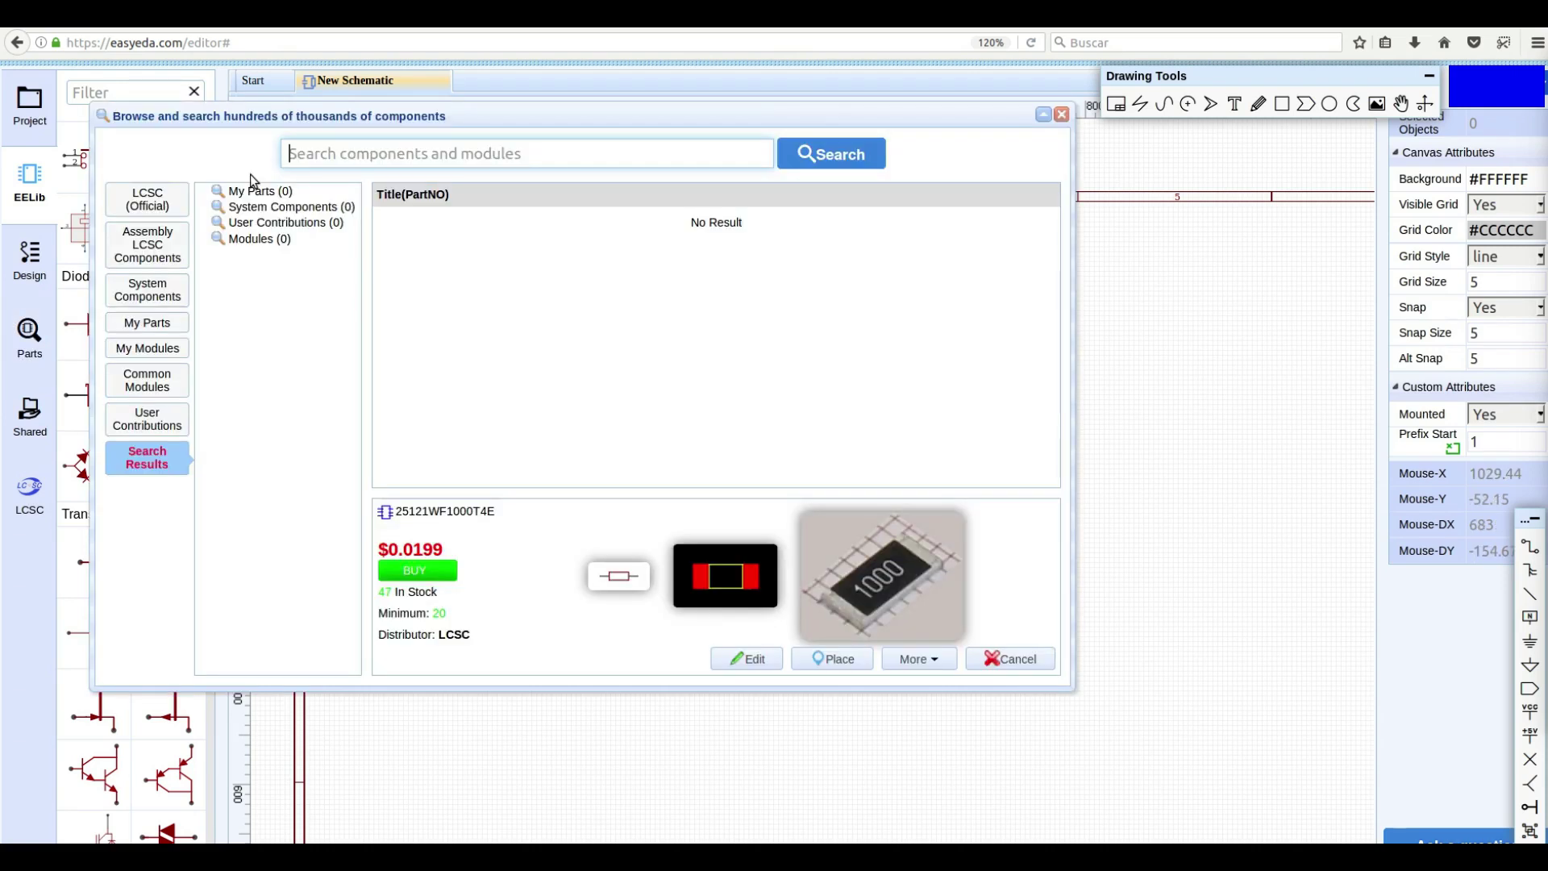
{"action": "left_click", "coordinate": [321, 156]}
{"action": "type", "text": "r"}
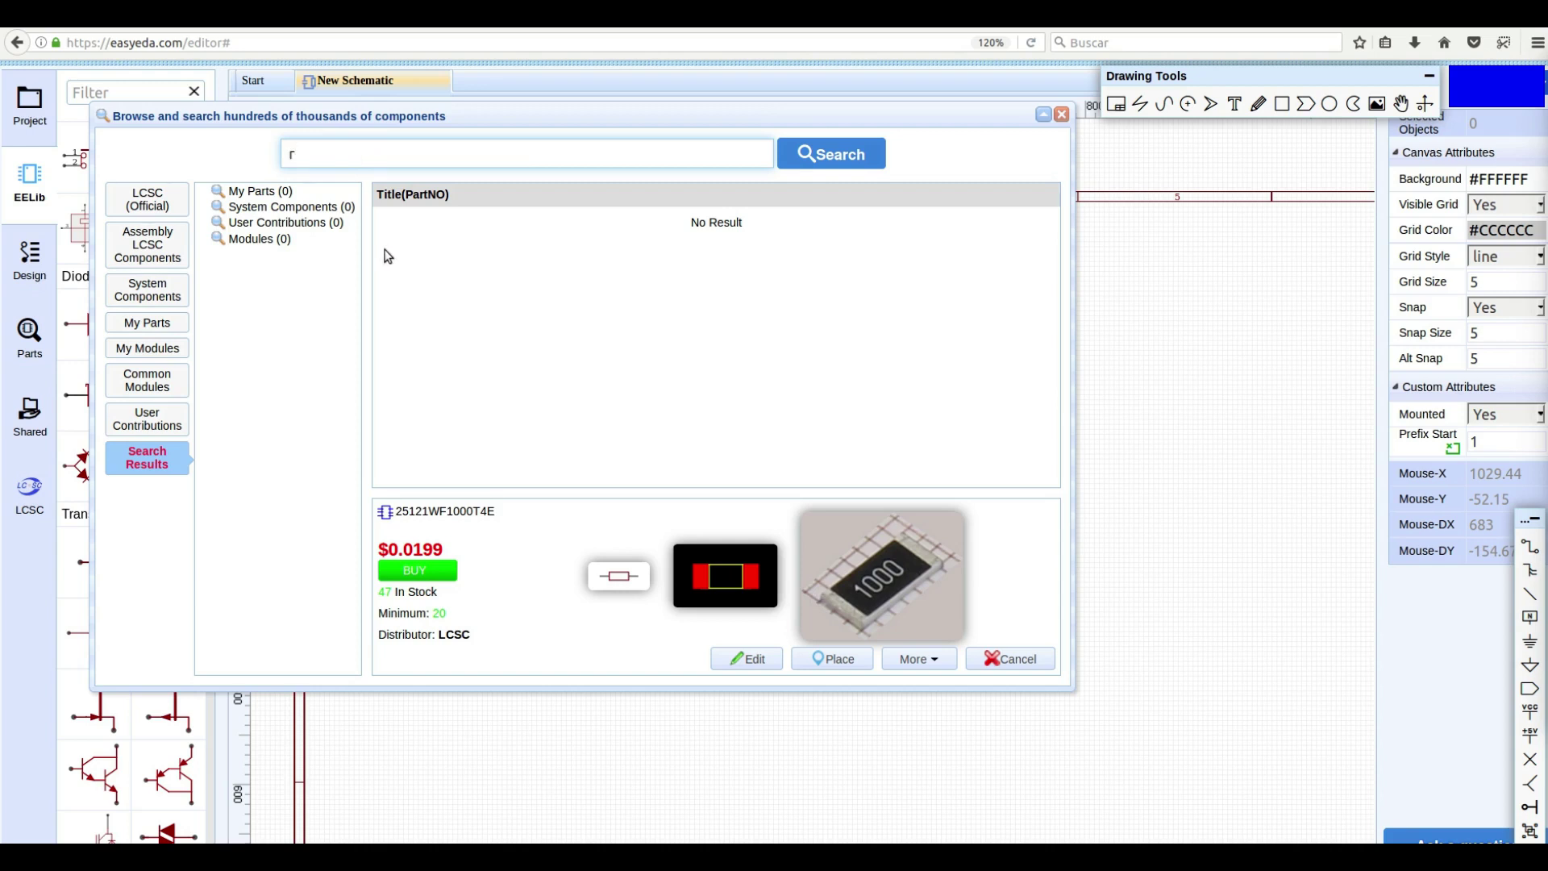
{"action": "key", "text": "BackSpace"}
{"action": "type", "text": "RGB"}
{"action": "left_click", "coordinate": [844, 155]}
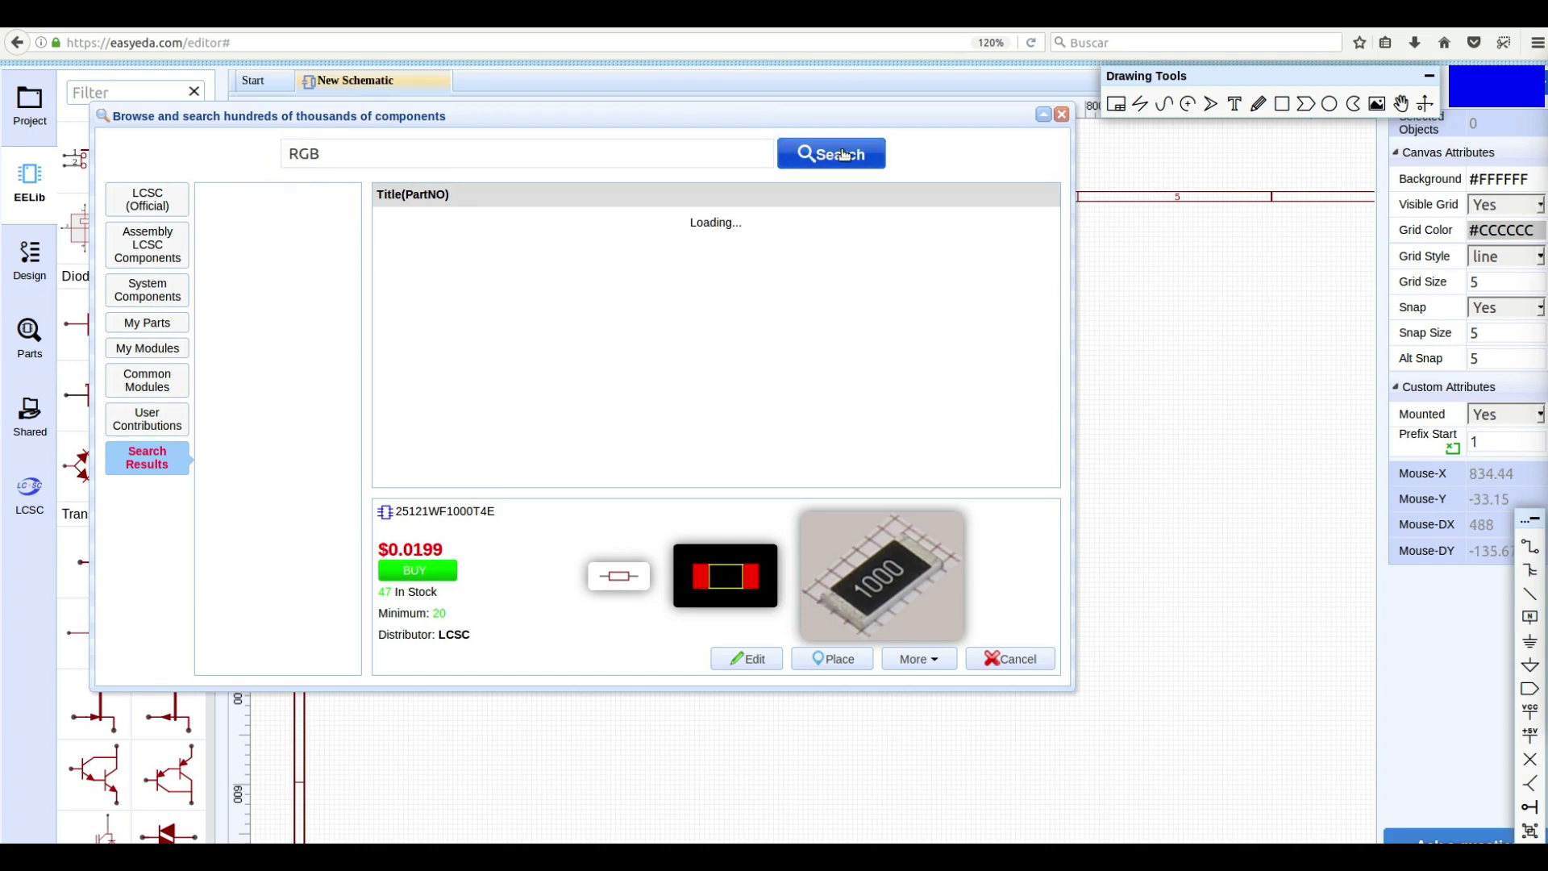
- Place one 0.13-RGB-LEDPLCC LED in the empty schematic as a trial and delete it
{"action": "left_click", "coordinate": [562, 219]}
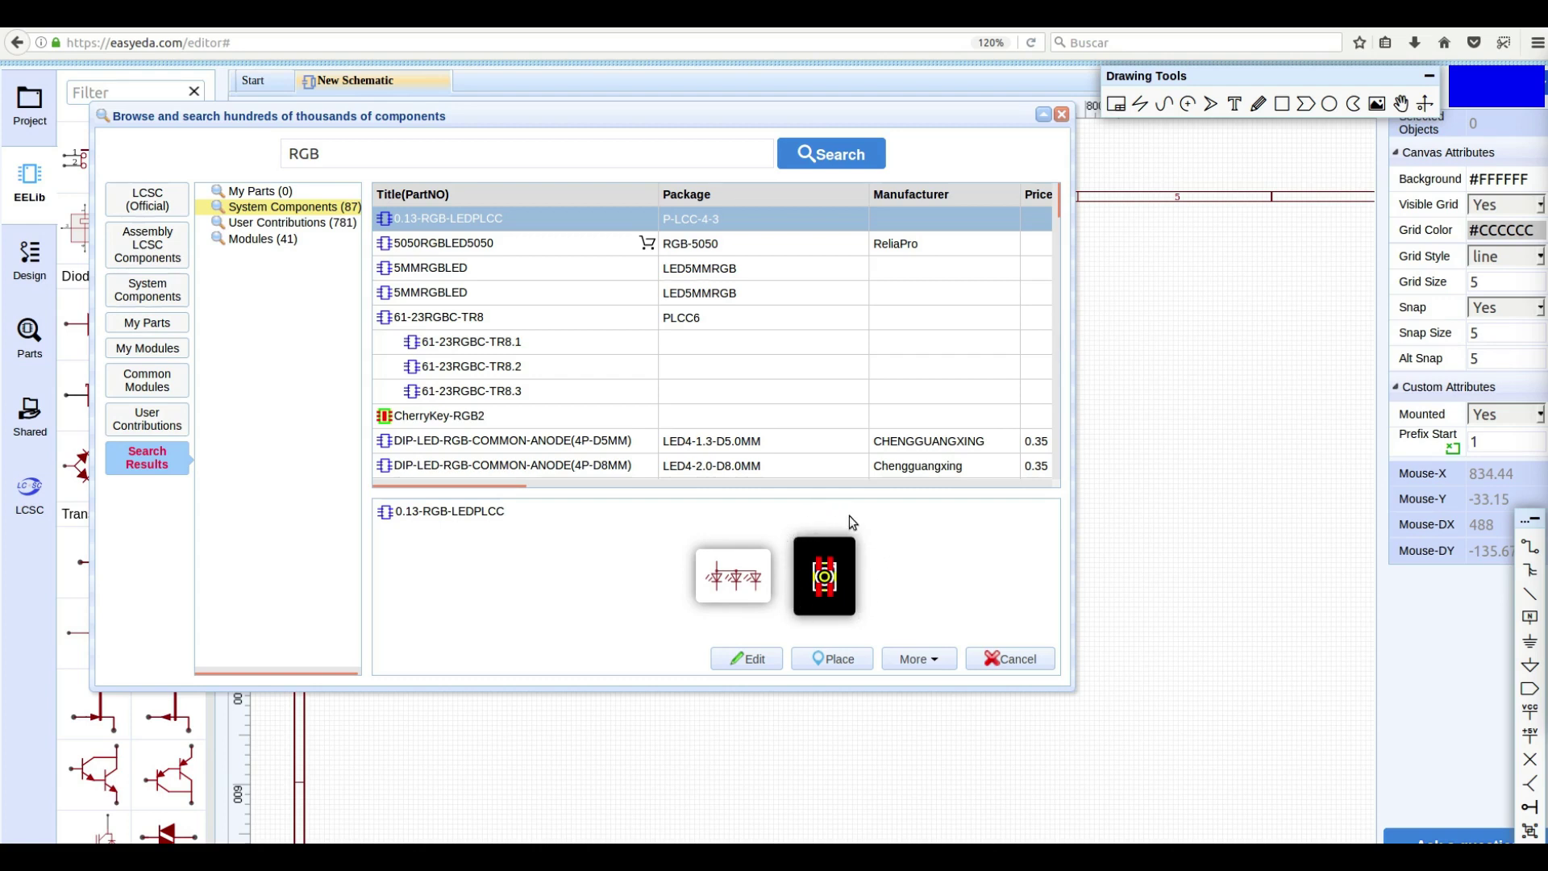
{"action": "left_click", "coordinate": [834, 659]}
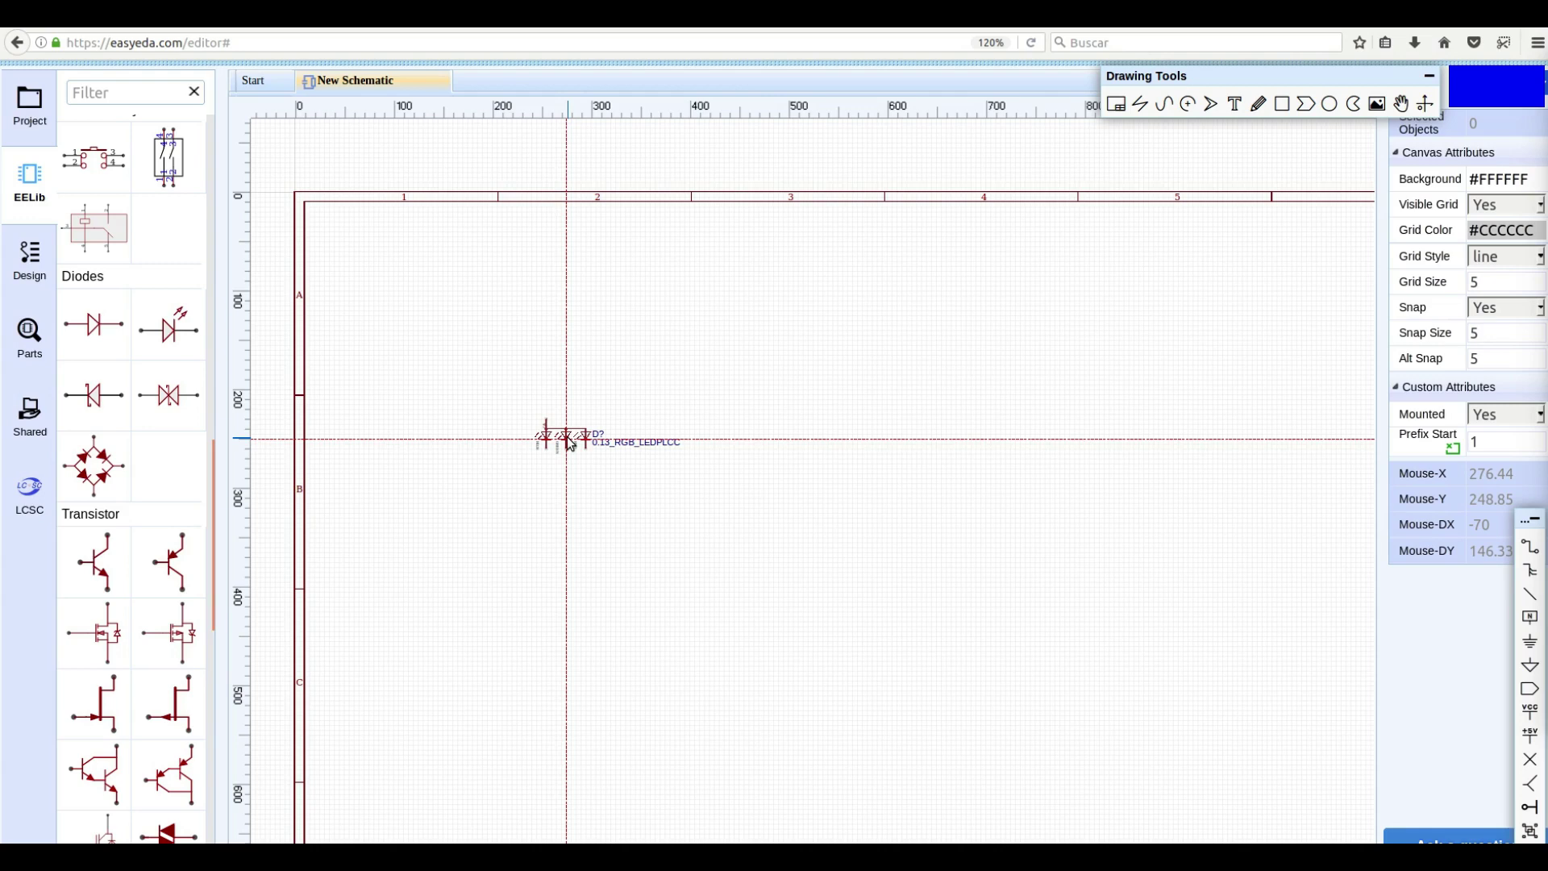
{"action": "scroll", "coordinate": [569, 442], "scroll_direction": "down", "scroll_amount": 2}
{"action": "scroll", "coordinate": [568, 443], "scroll_direction": "up", "scroll_amount": 7}
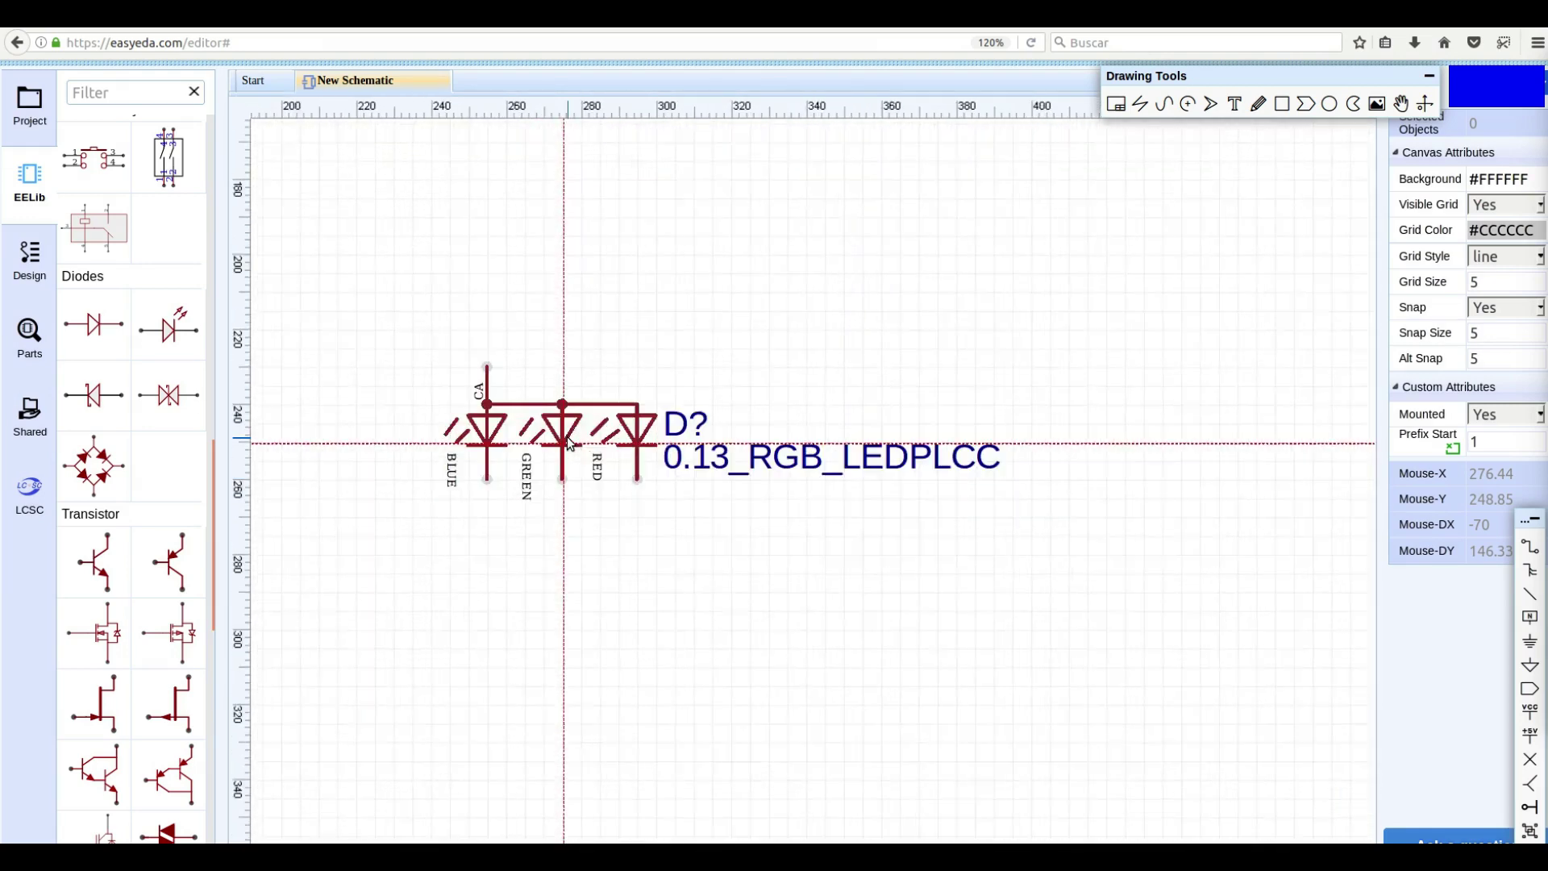
{"action": "scroll", "coordinate": [568, 442], "scroll_direction": "up", "scroll_amount": 1}
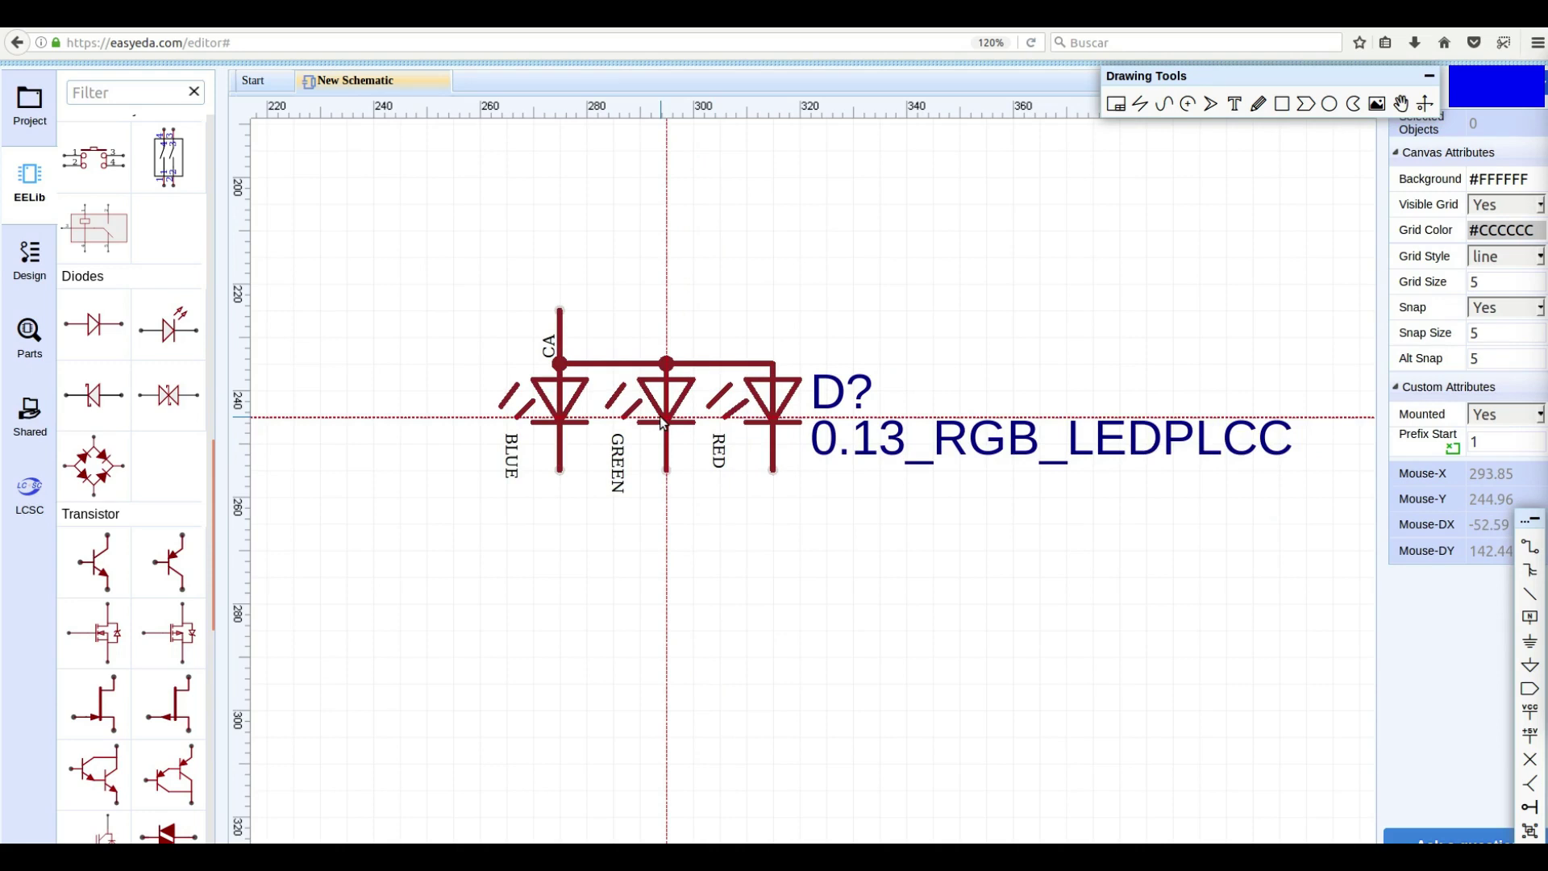
{"action": "left_click", "coordinate": [662, 421]}
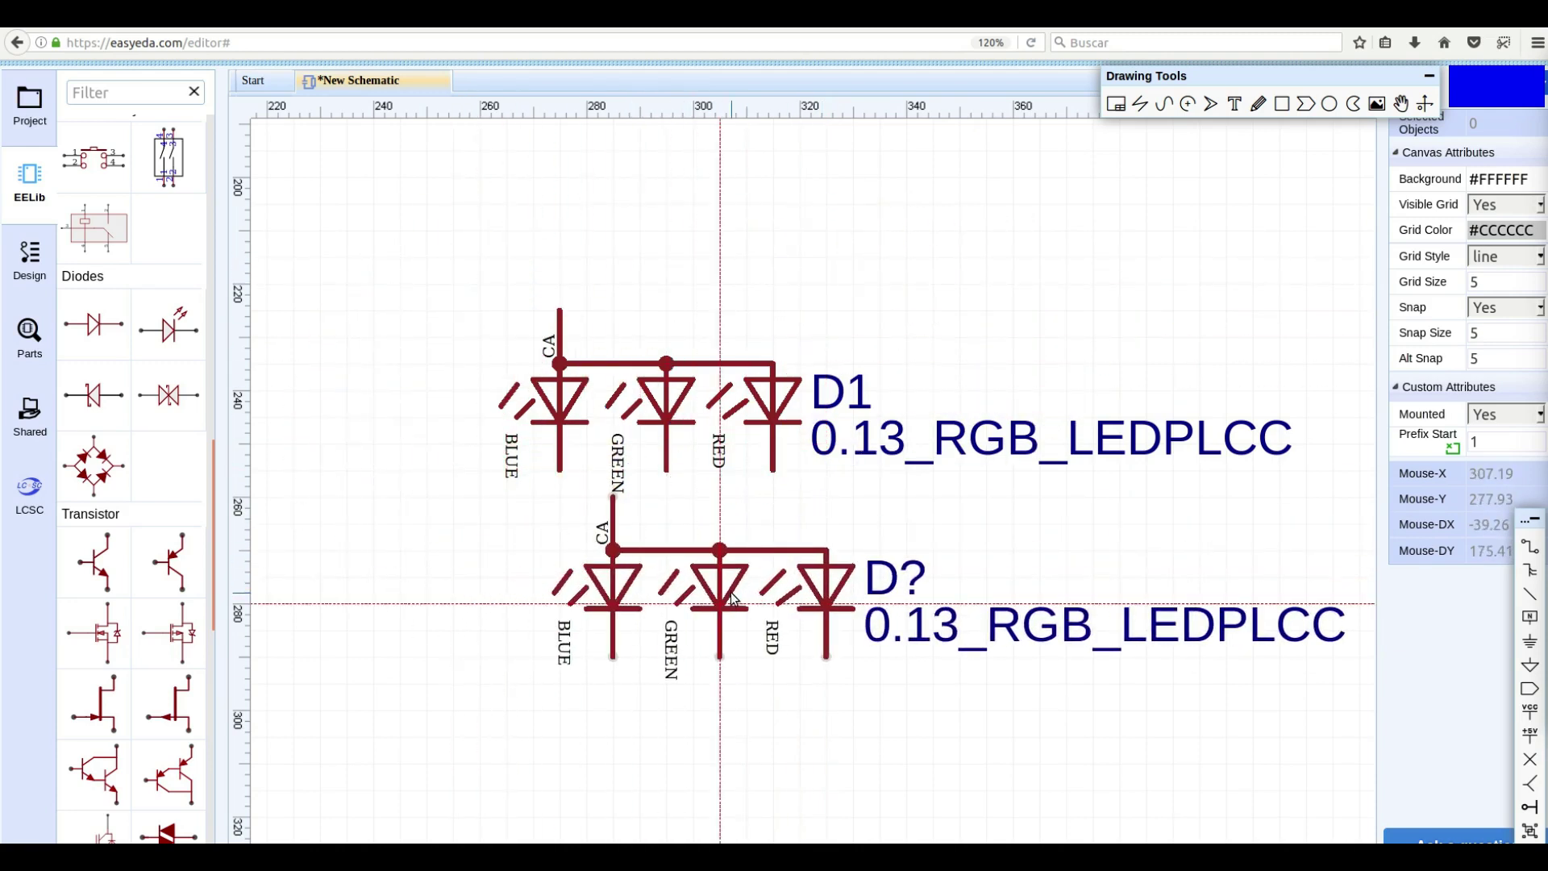
{"action": "key", "text": "Escape"}
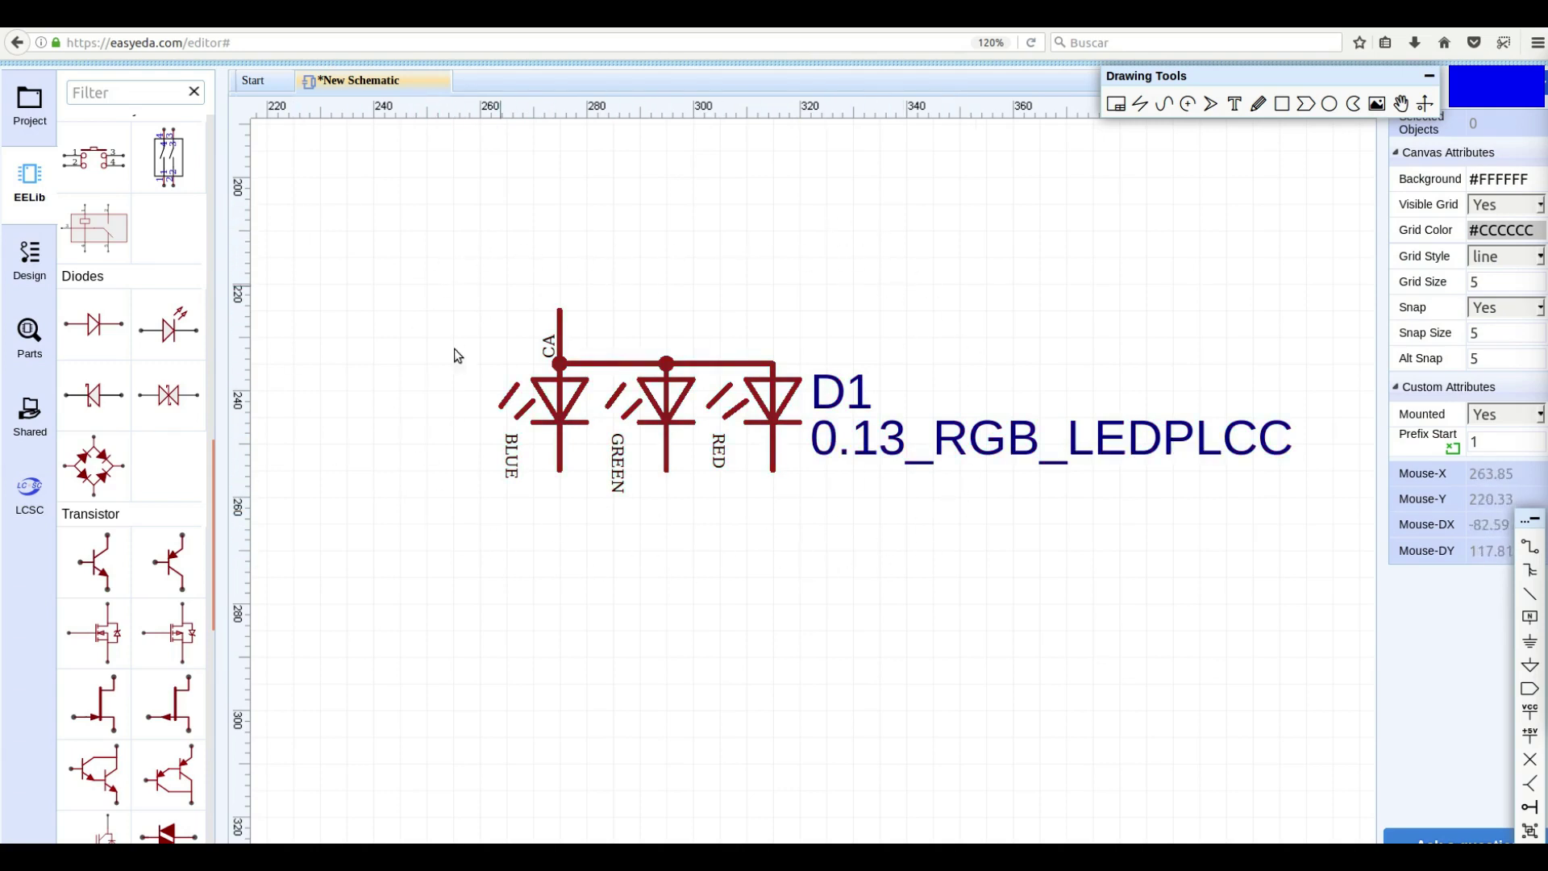
{"action": "left_click", "coordinate": [605, 373]}
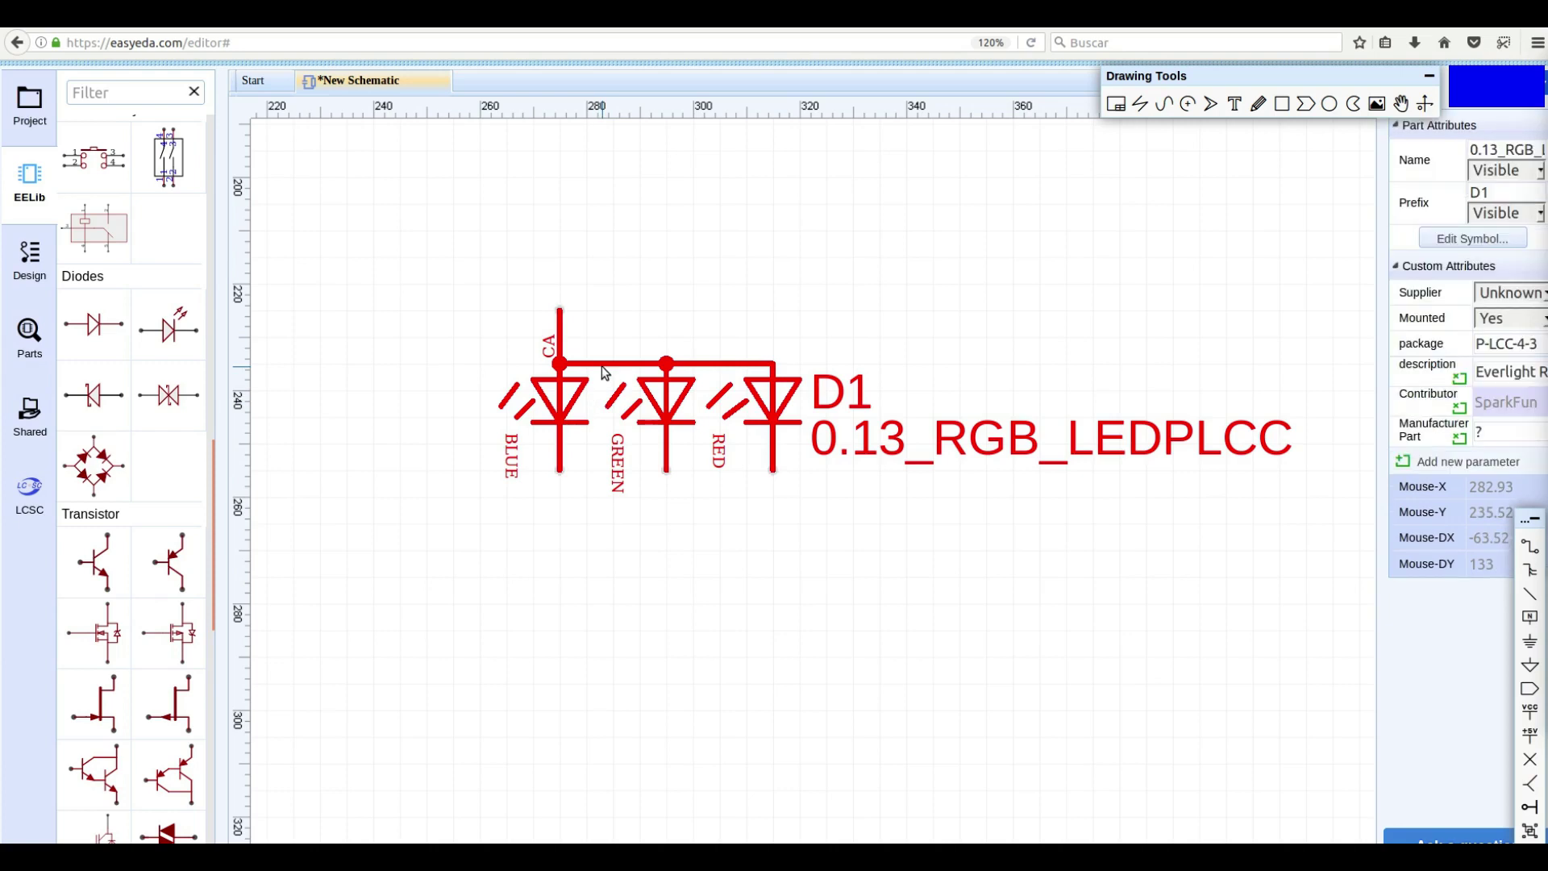
{"action": "key", "text": "Delete"}
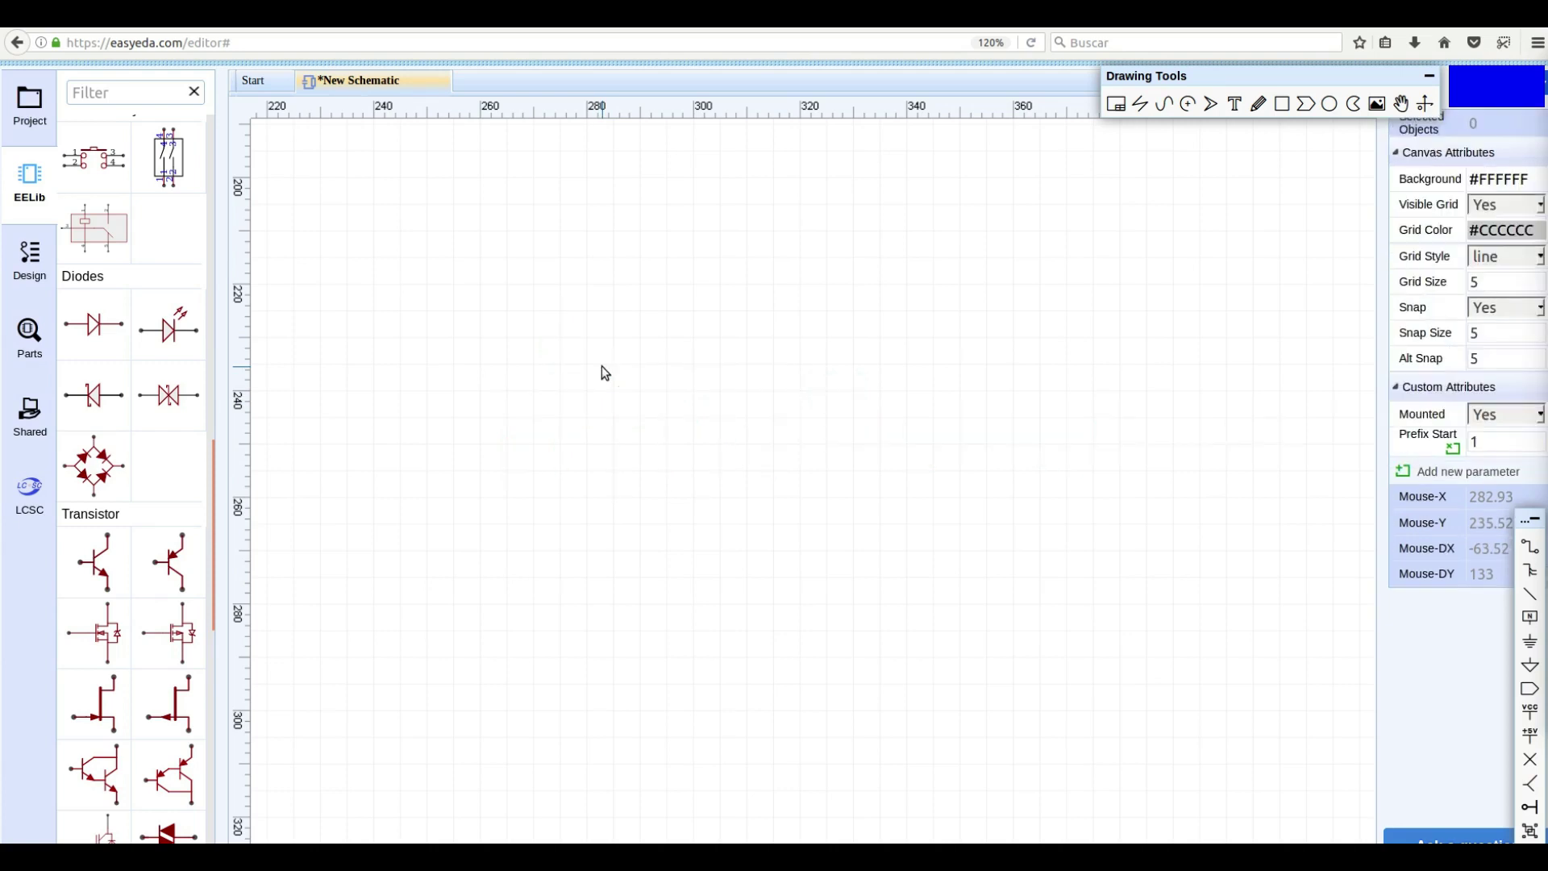
- Return to the RGB search results and preview the 5050RGBLED5050, both 5MMRGBLED entries and the 61-23RGBC-TR8
{"action": "left_click", "coordinate": [30, 335]}
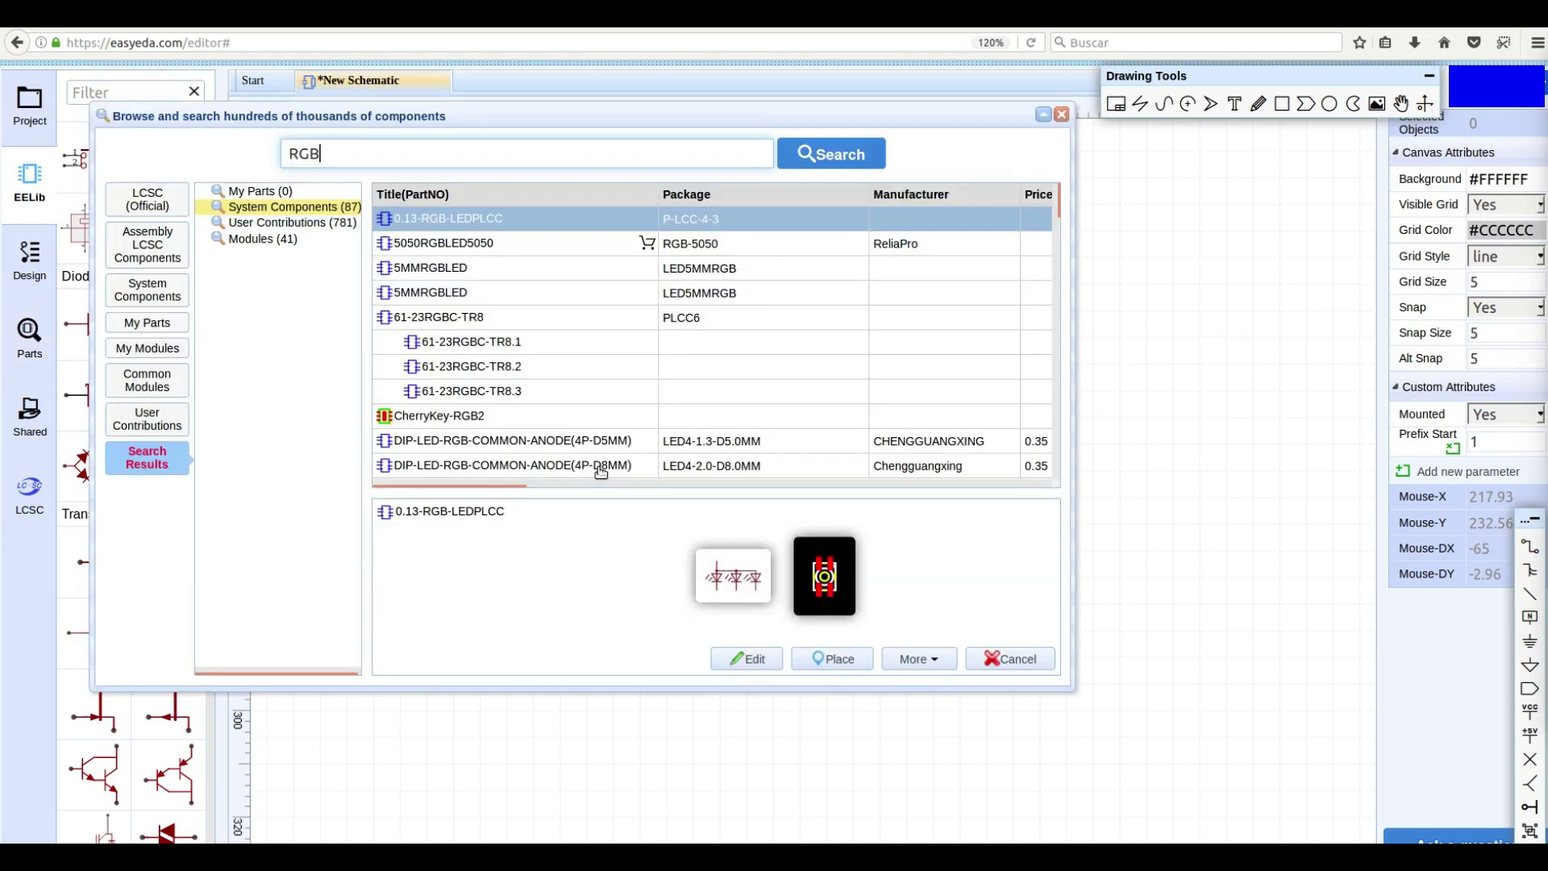
{"action": "left_click", "coordinate": [695, 242]}
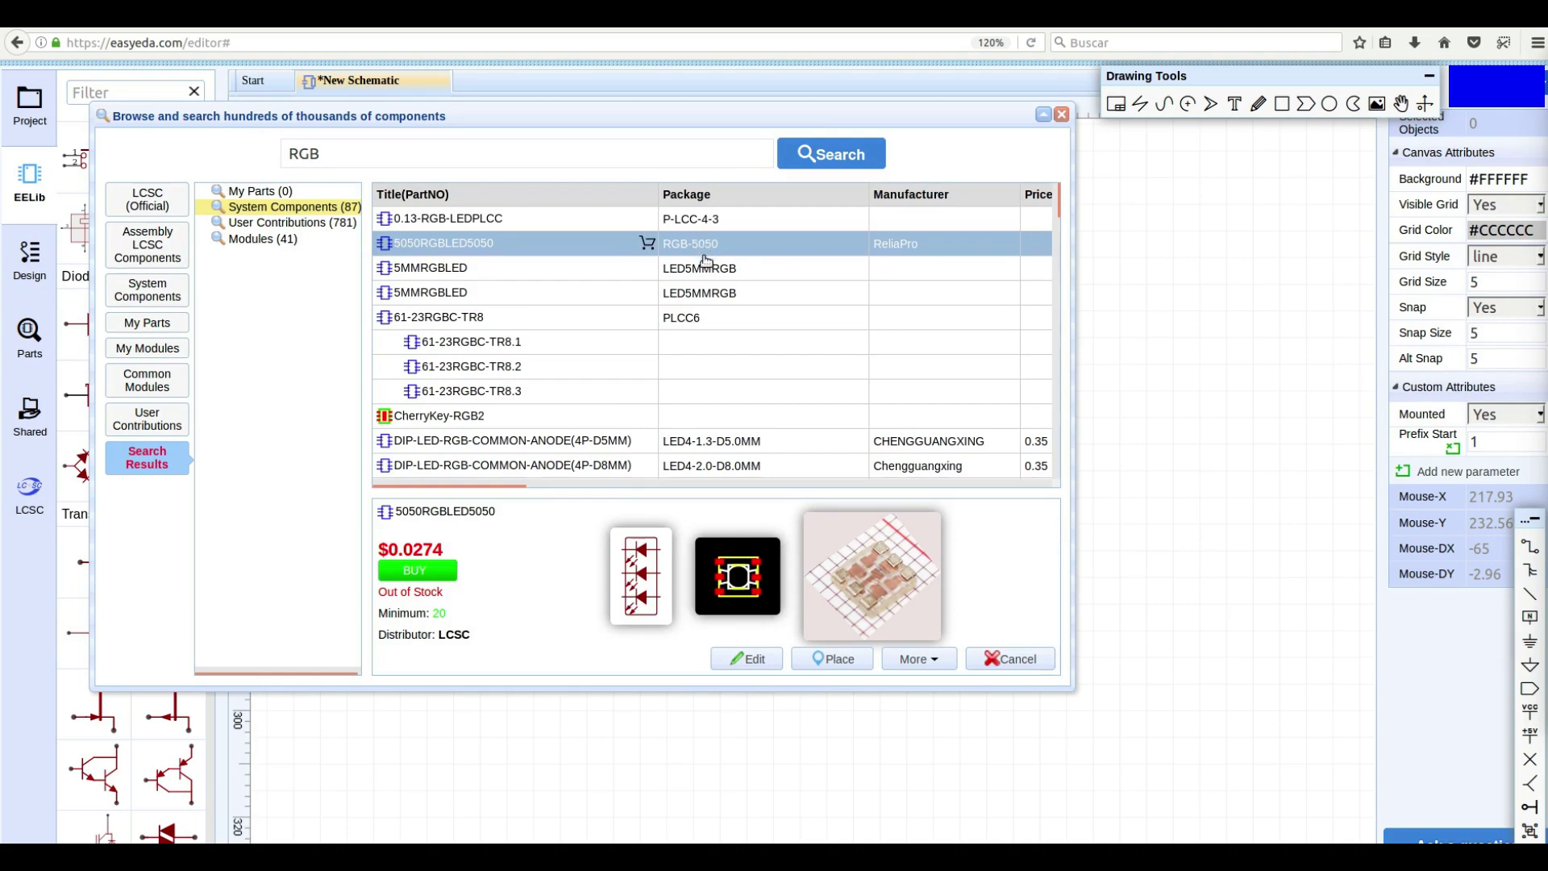
{"action": "left_click", "coordinate": [707, 268]}
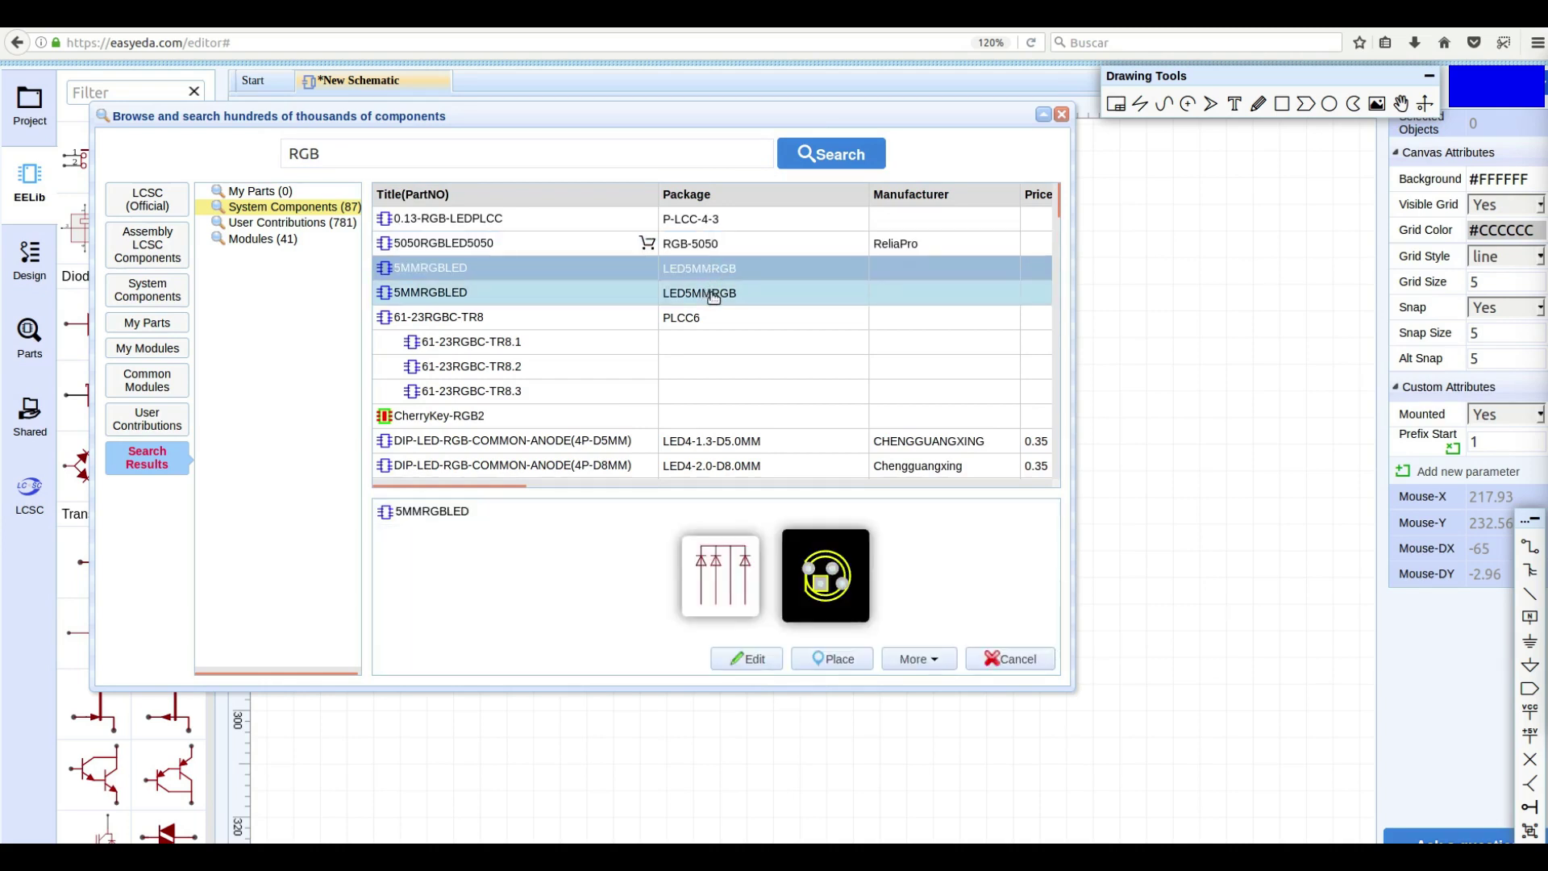
{"action": "left_click", "coordinate": [714, 295]}
{"action": "left_click", "coordinate": [716, 321]}
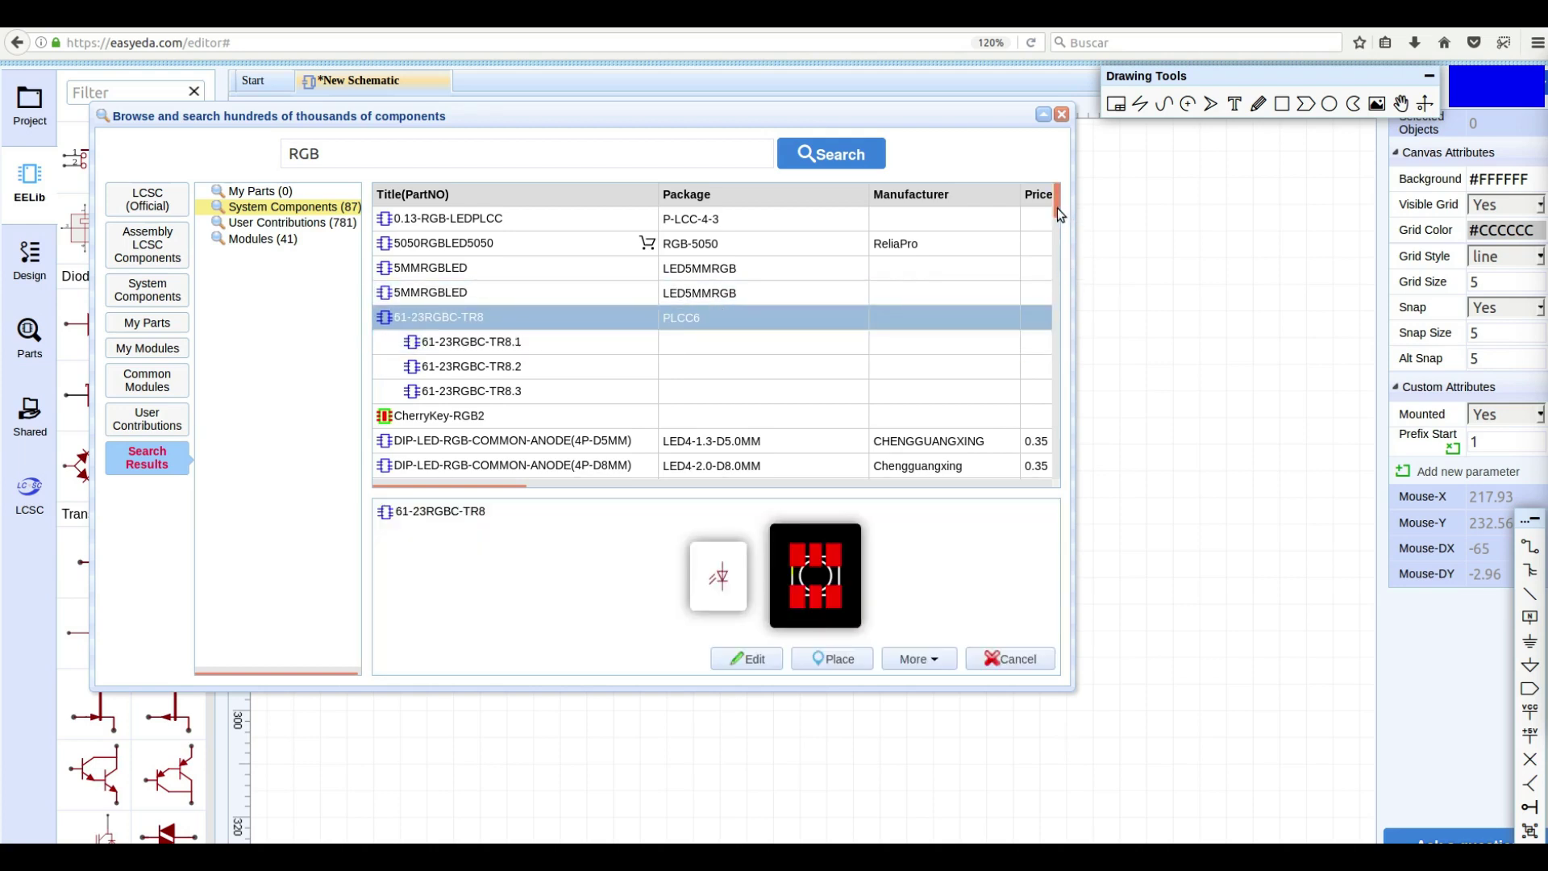
- Find the FM-B1515RGBA-HG LED with package LED-1515 among the RGB results and place one in the schematic
{"action": "left_click_drag", "start_coordinate": [1057, 208], "coordinate": [1053, 239]}
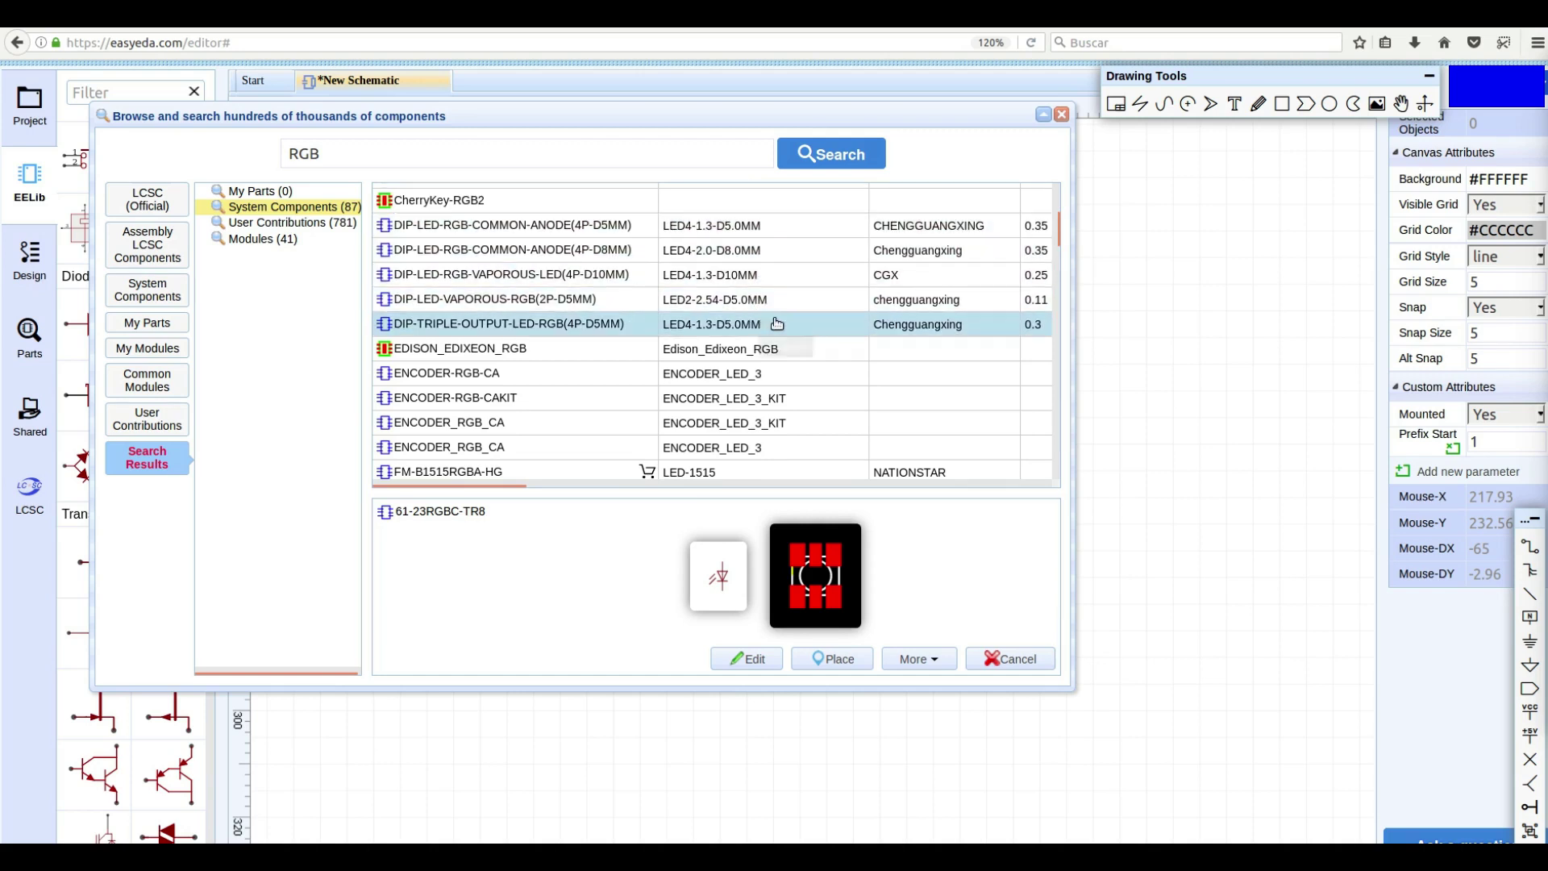
{"action": "scroll", "coordinate": [786, 369], "scroll_direction": "down", "scroll_amount": 3}
{"action": "left_click", "coordinate": [786, 354]}
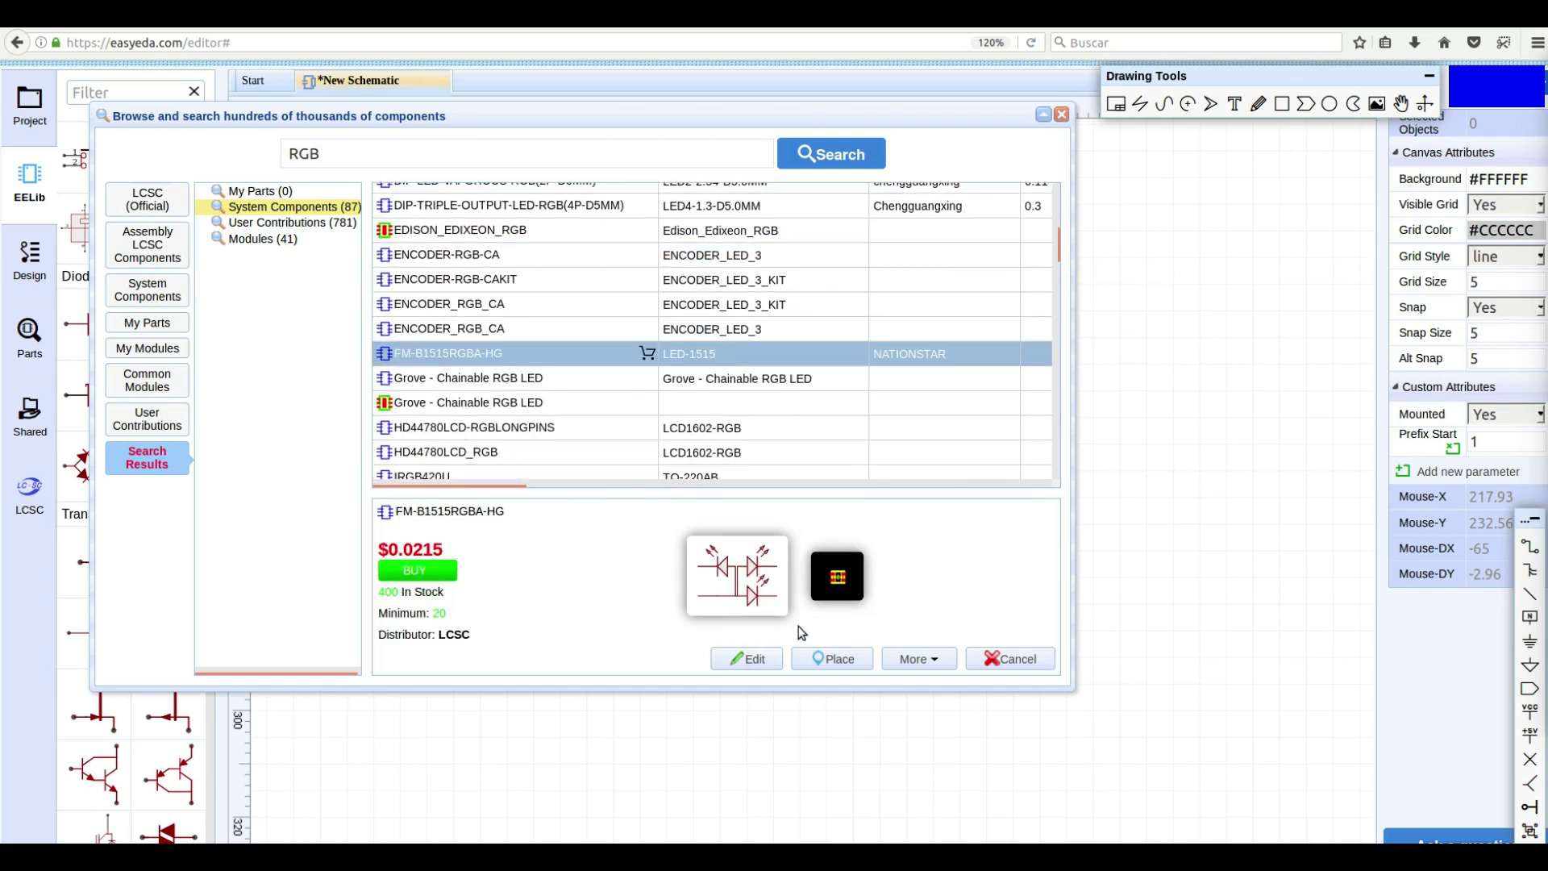
{"action": "left_click", "coordinate": [826, 659]}
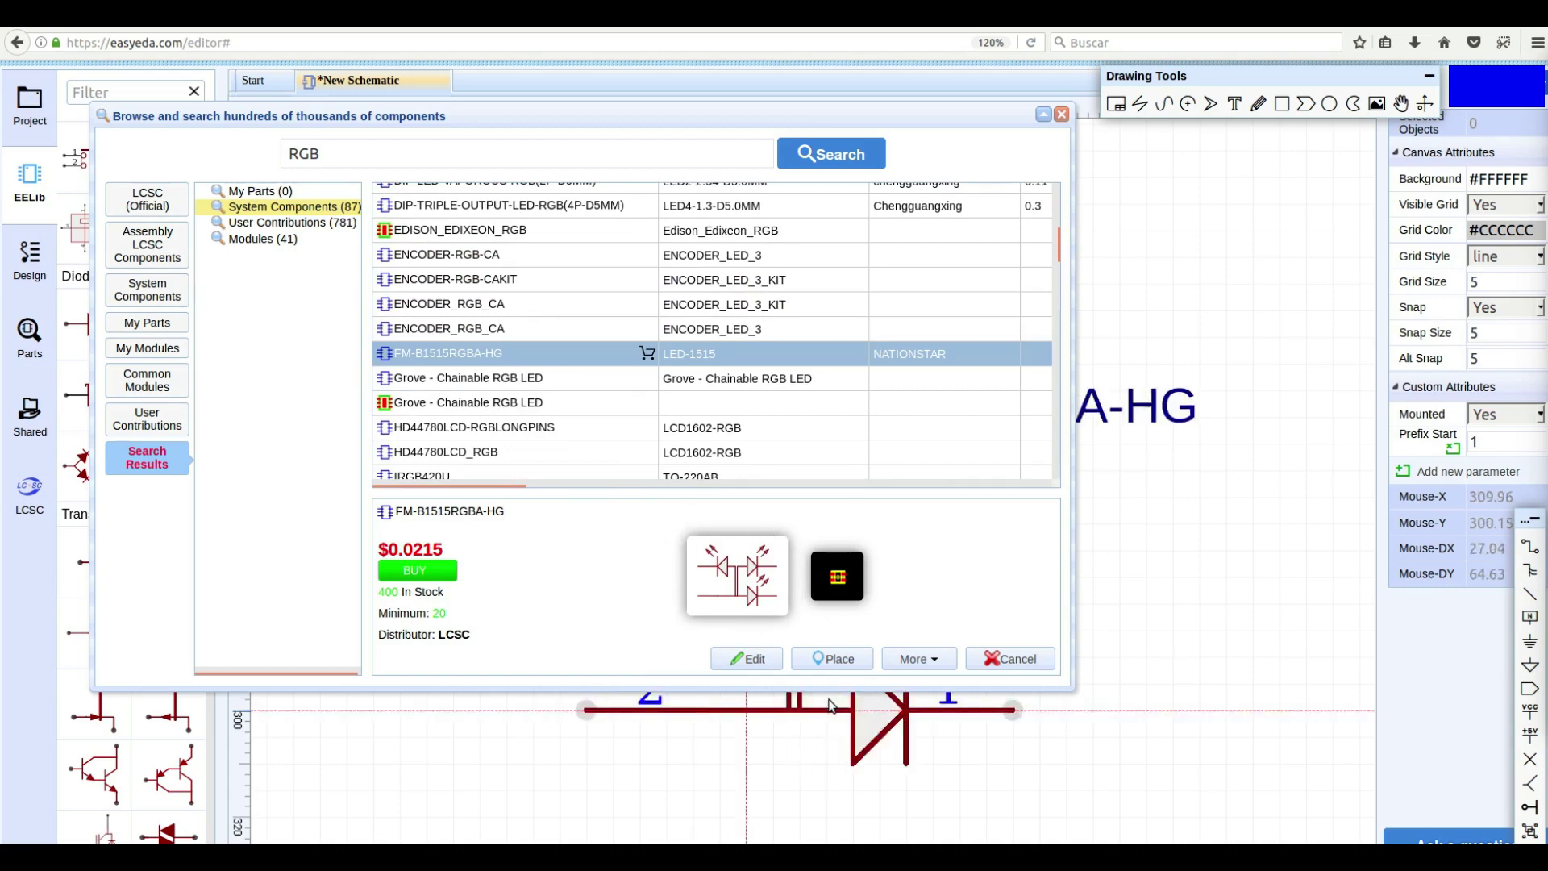
{"action": "left_click", "coordinate": [838, 659]}
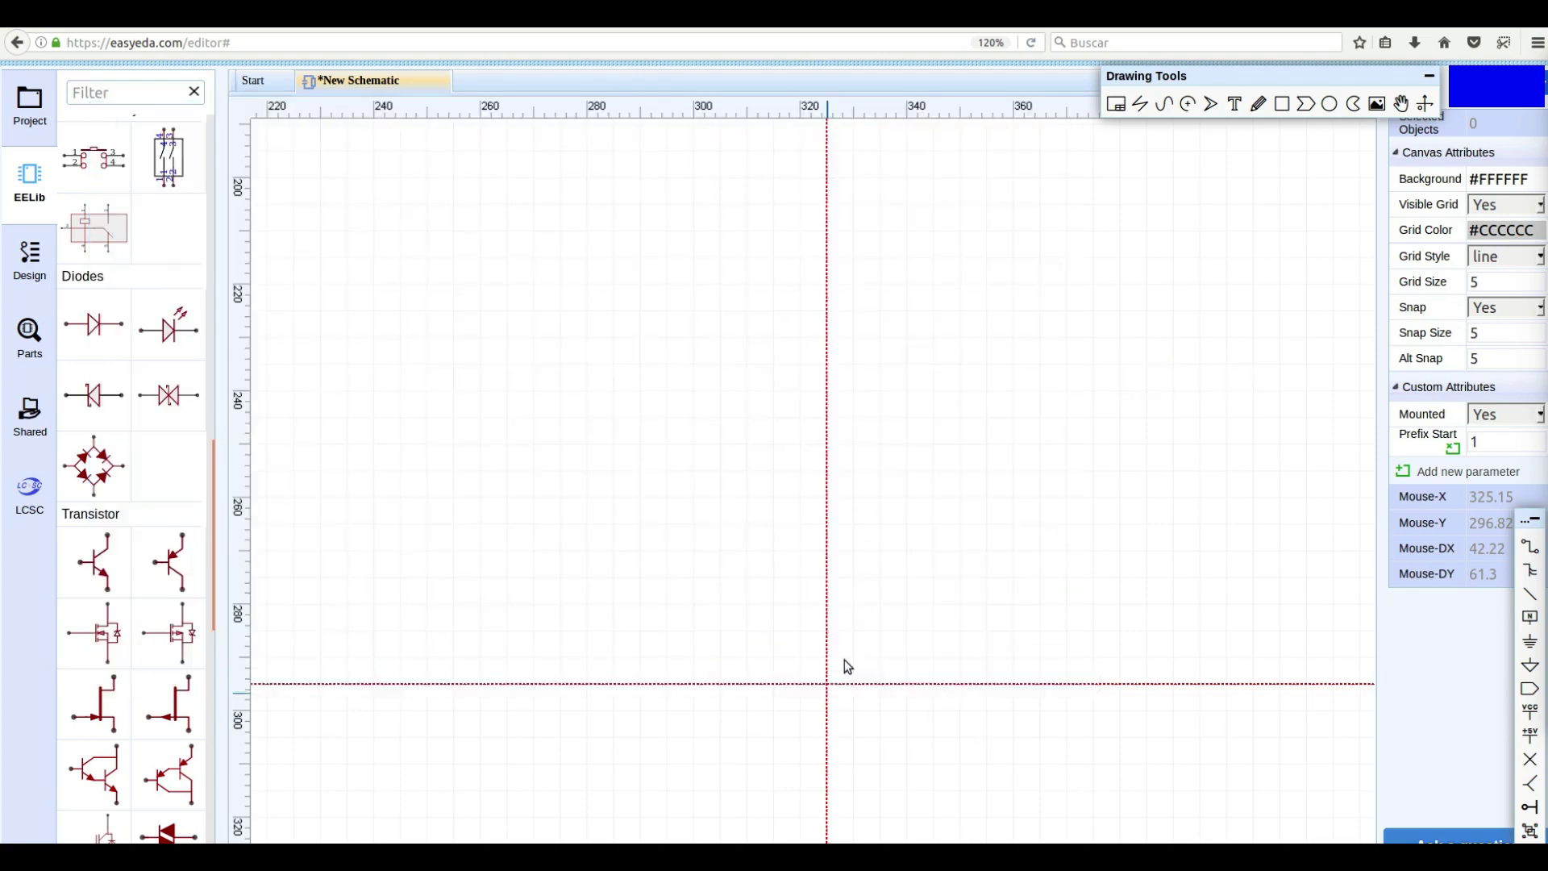
{"action": "left_click", "coordinate": [594, 605]}
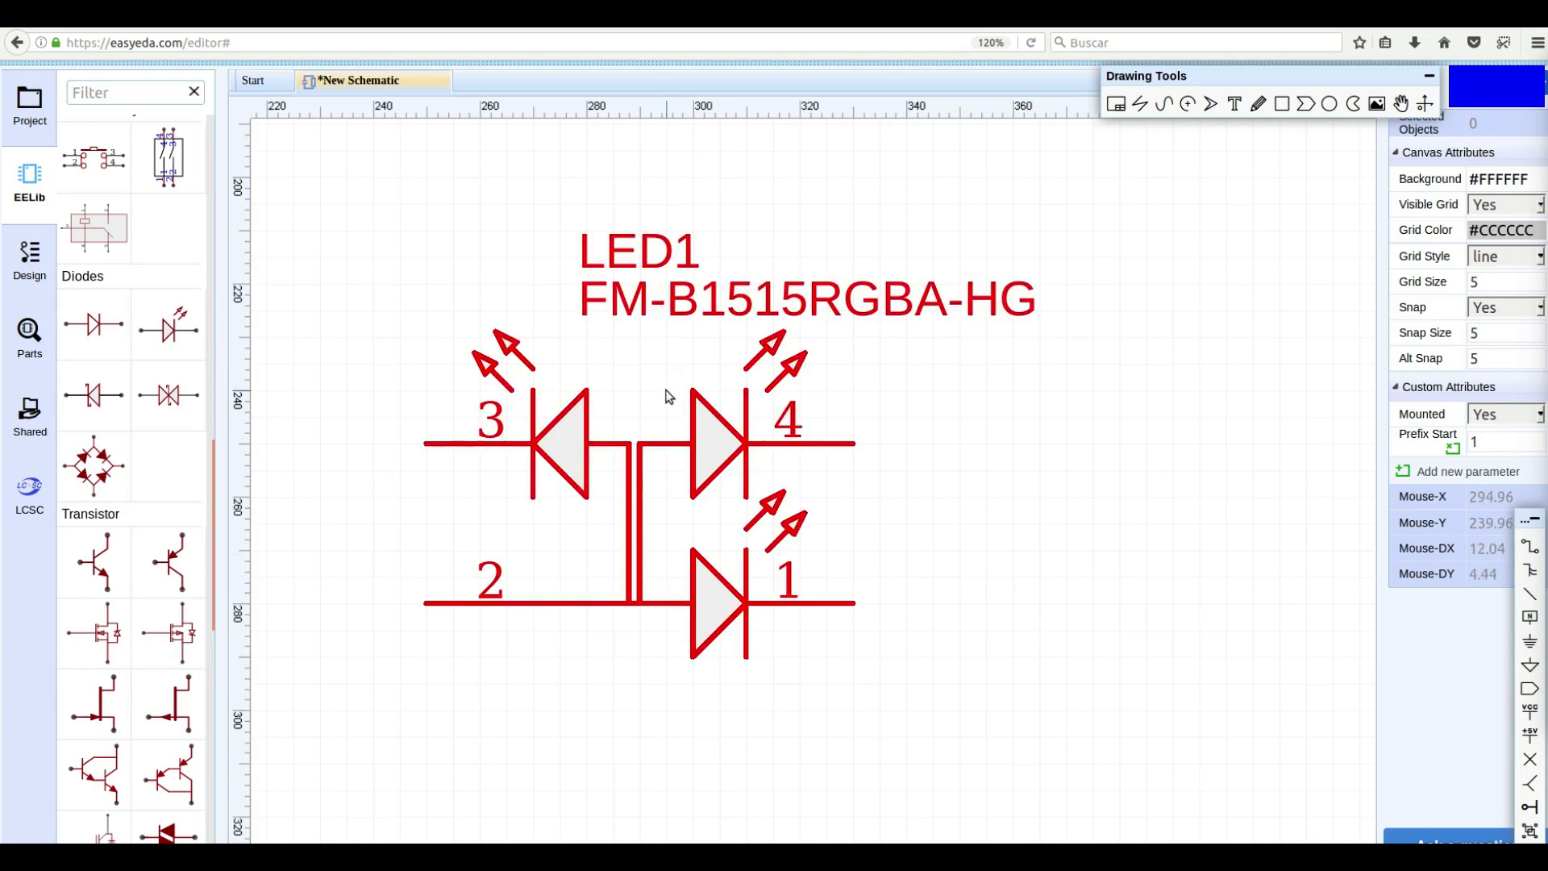
- Reopen the RGB component search and look through the whole list of system components for other LED options
{"action": "left_click", "coordinate": [29, 337]}
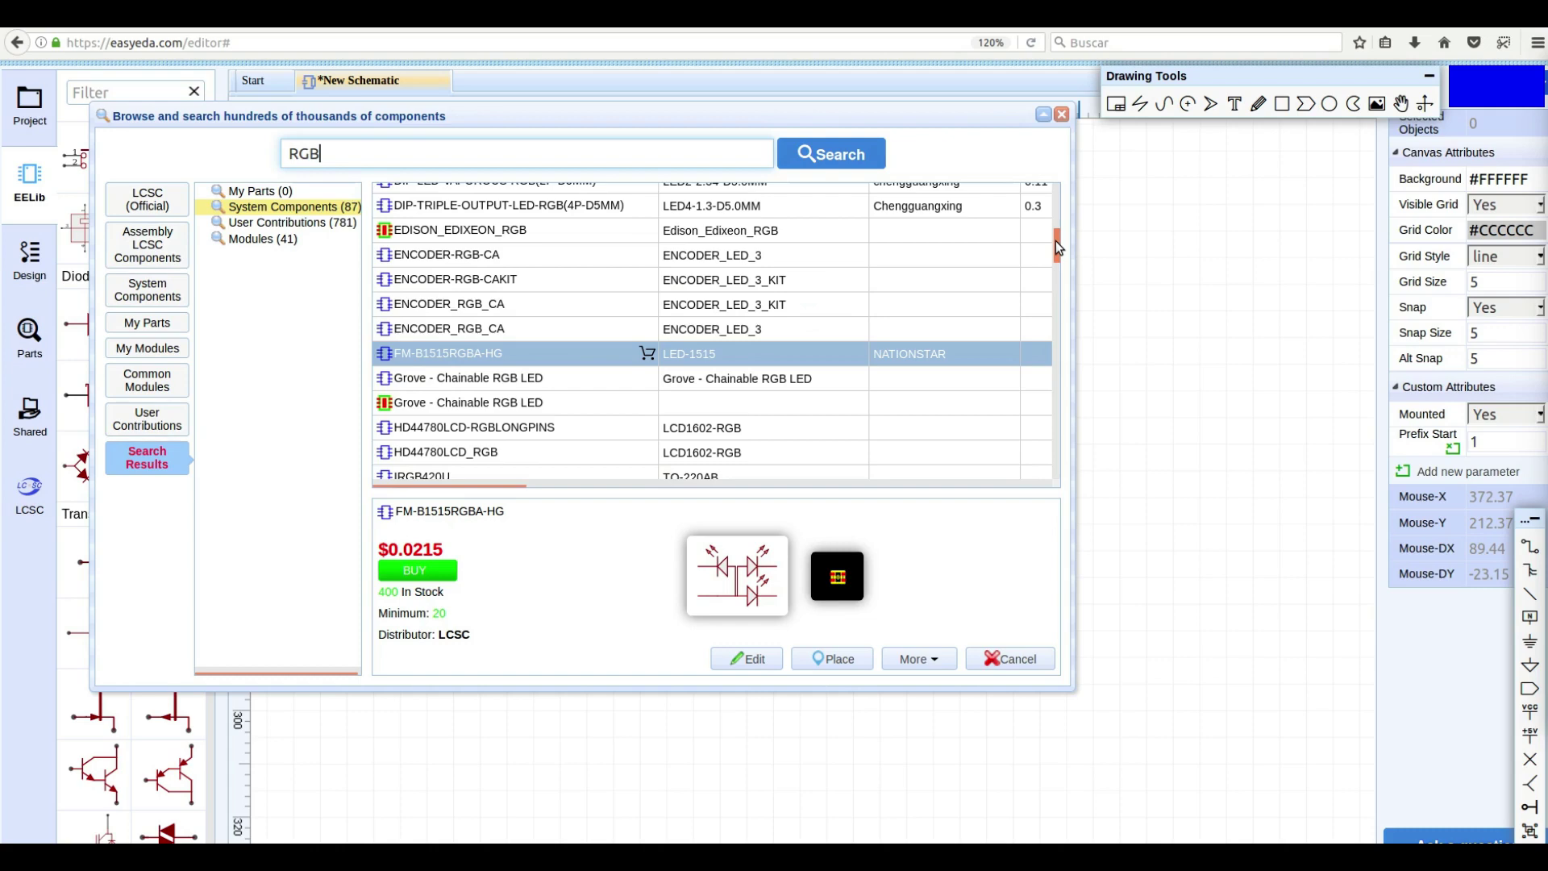
{"action": "left_click_drag", "start_coordinate": [1056, 240], "coordinate": [1062, 192]}
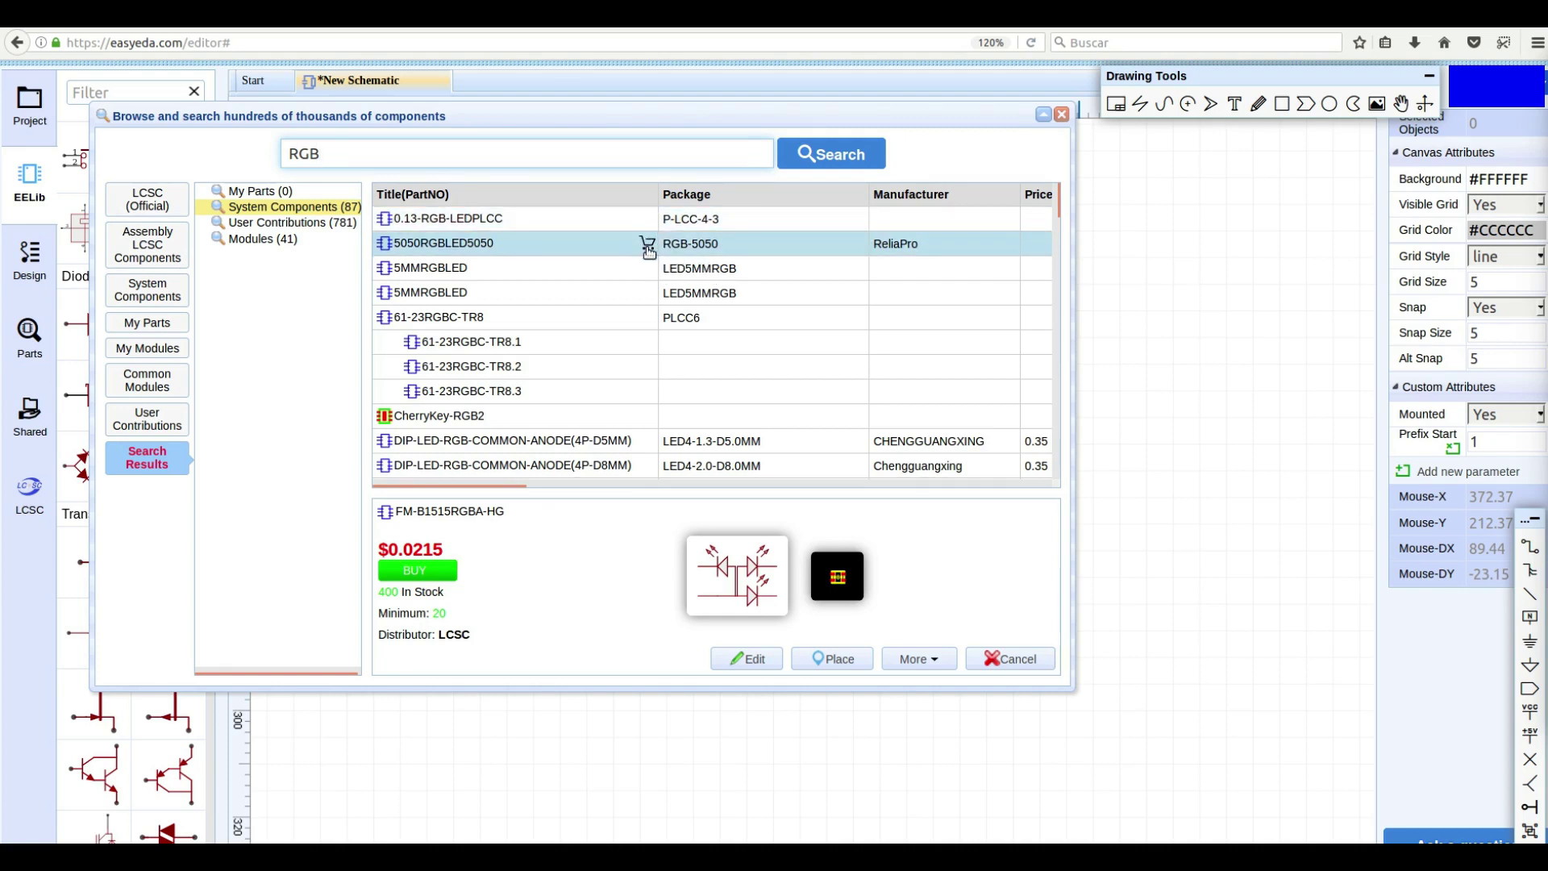
{"action": "left_click_drag", "start_coordinate": [1058, 206], "coordinate": [1061, 467]}
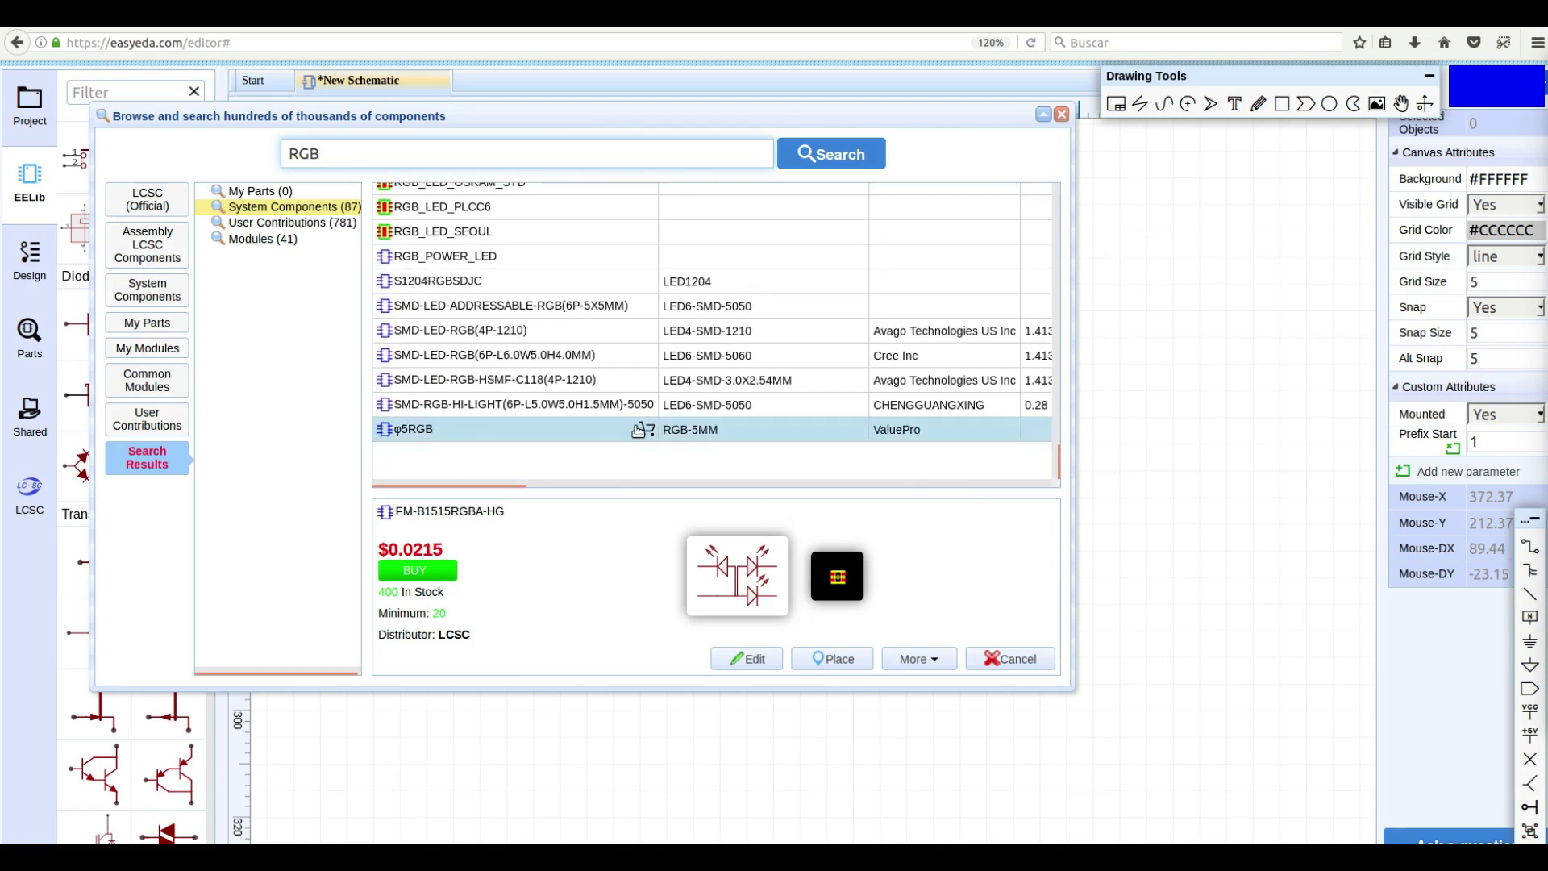
{"action": "left_click_drag", "start_coordinate": [1057, 457], "coordinate": [1057, 196]}
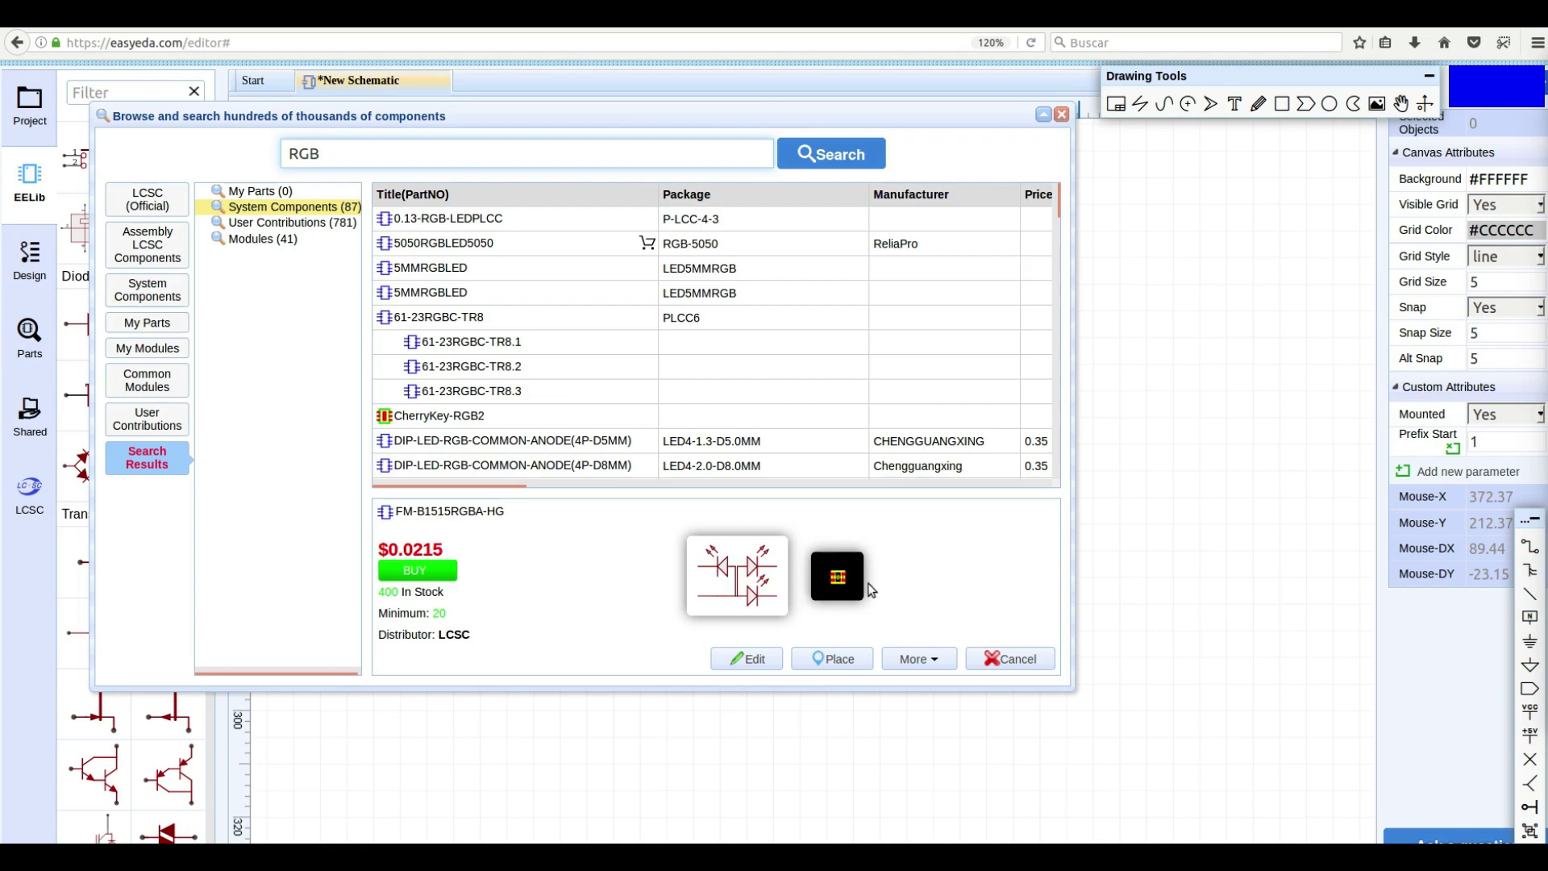
- Open the LCSC store page of the FM-B1515RGBA-HG and examine its product photo and specifications
{"action": "left_click", "coordinate": [418, 571]}
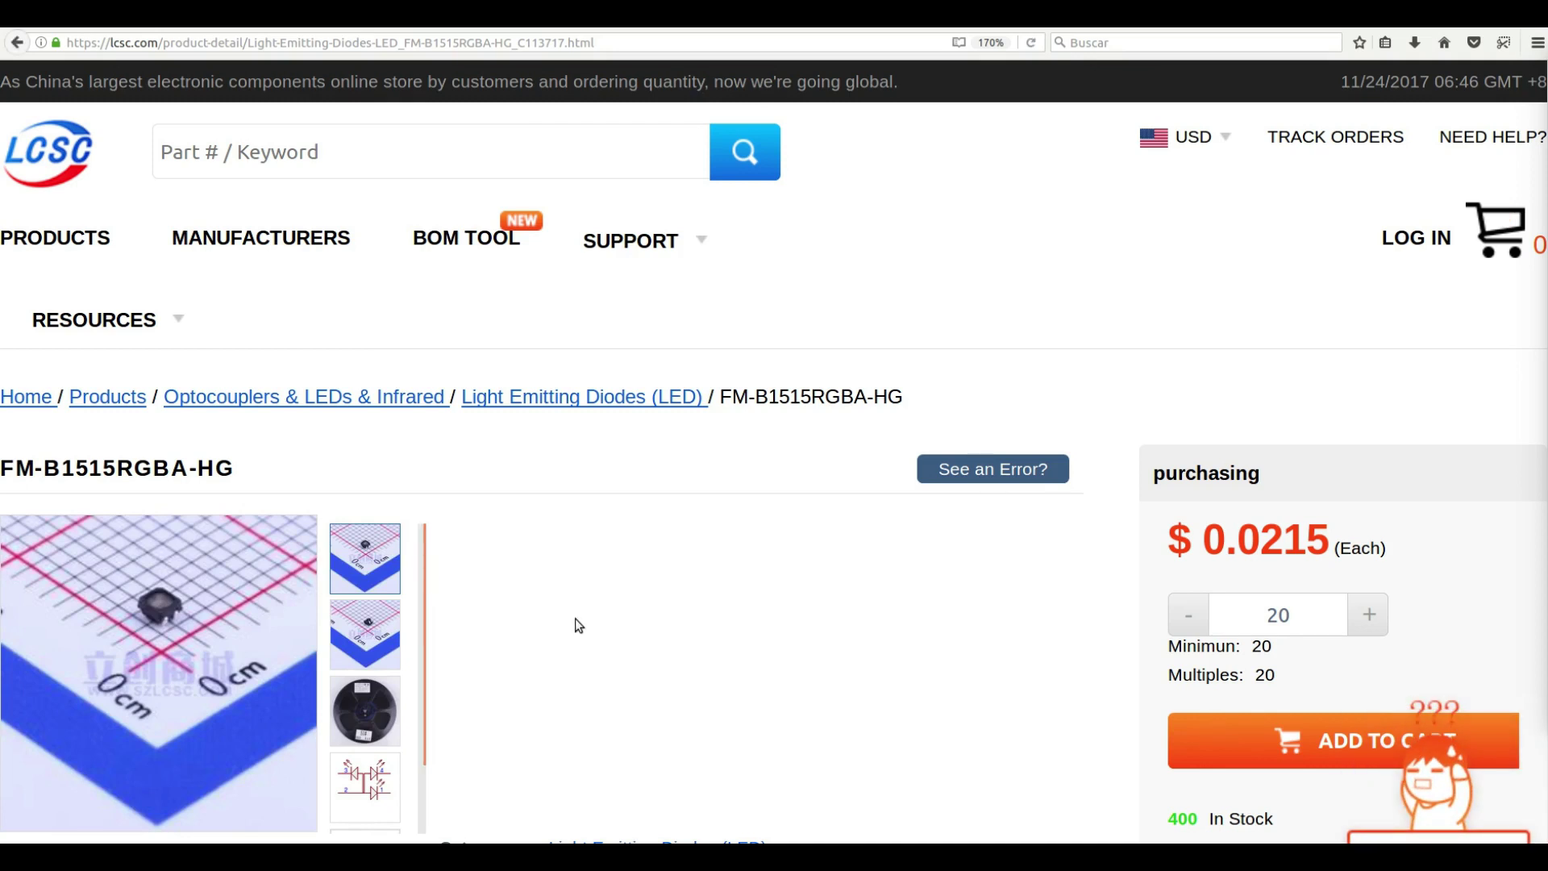
{"action": "scroll", "coordinate": [579, 626], "scroll_direction": "down", "scroll_amount": 3}
{"action": "mouse_move", "coordinate": [259, 453]}
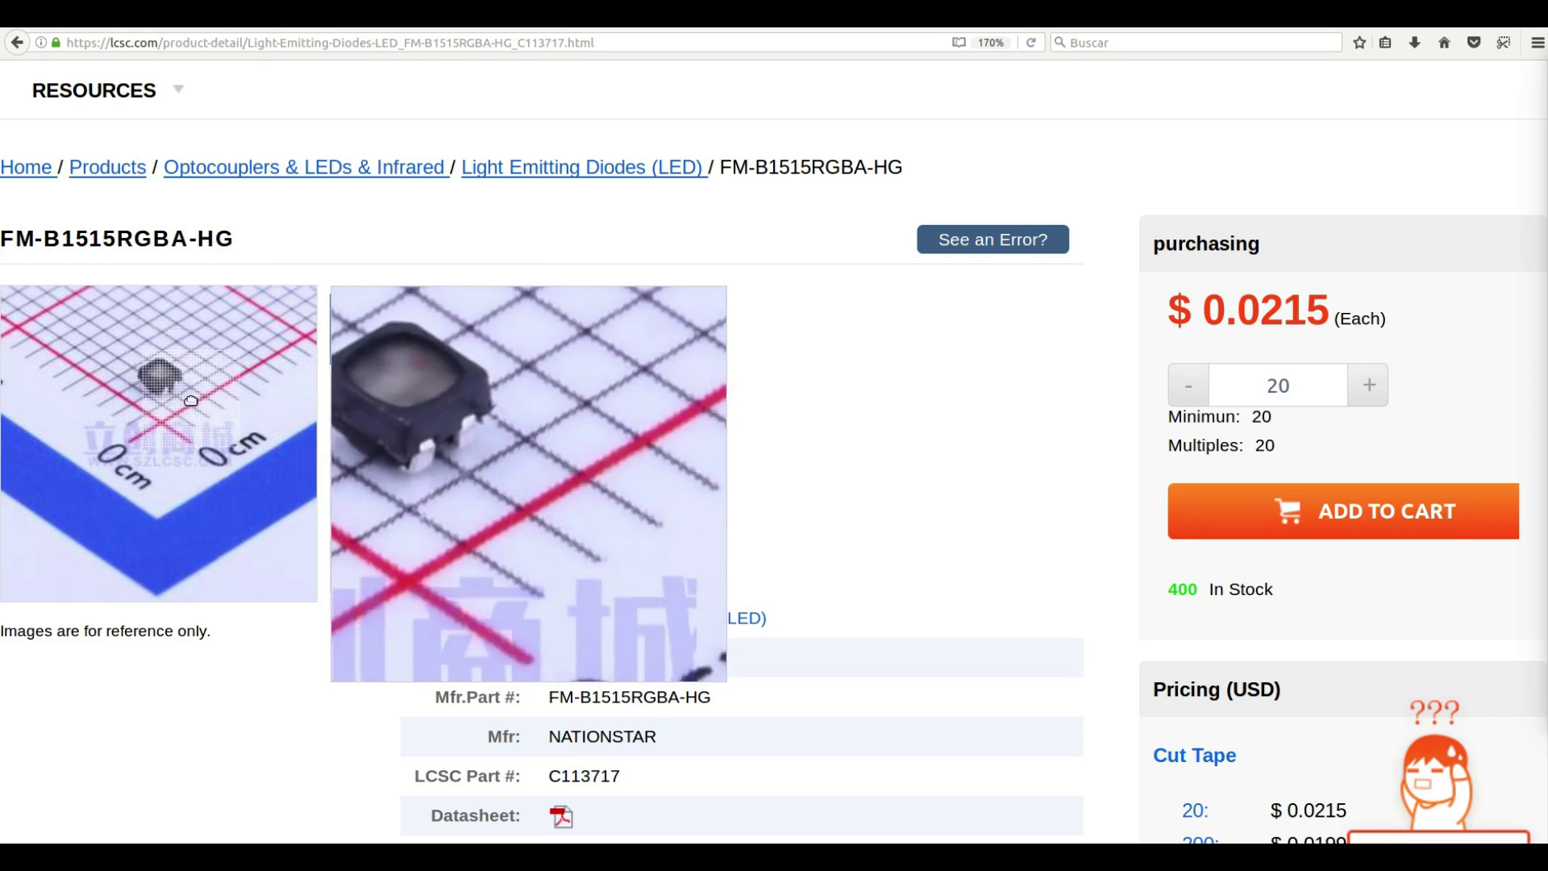
{"action": "scroll", "coordinate": [736, 617], "scroll_direction": "down", "scroll_amount": 5}
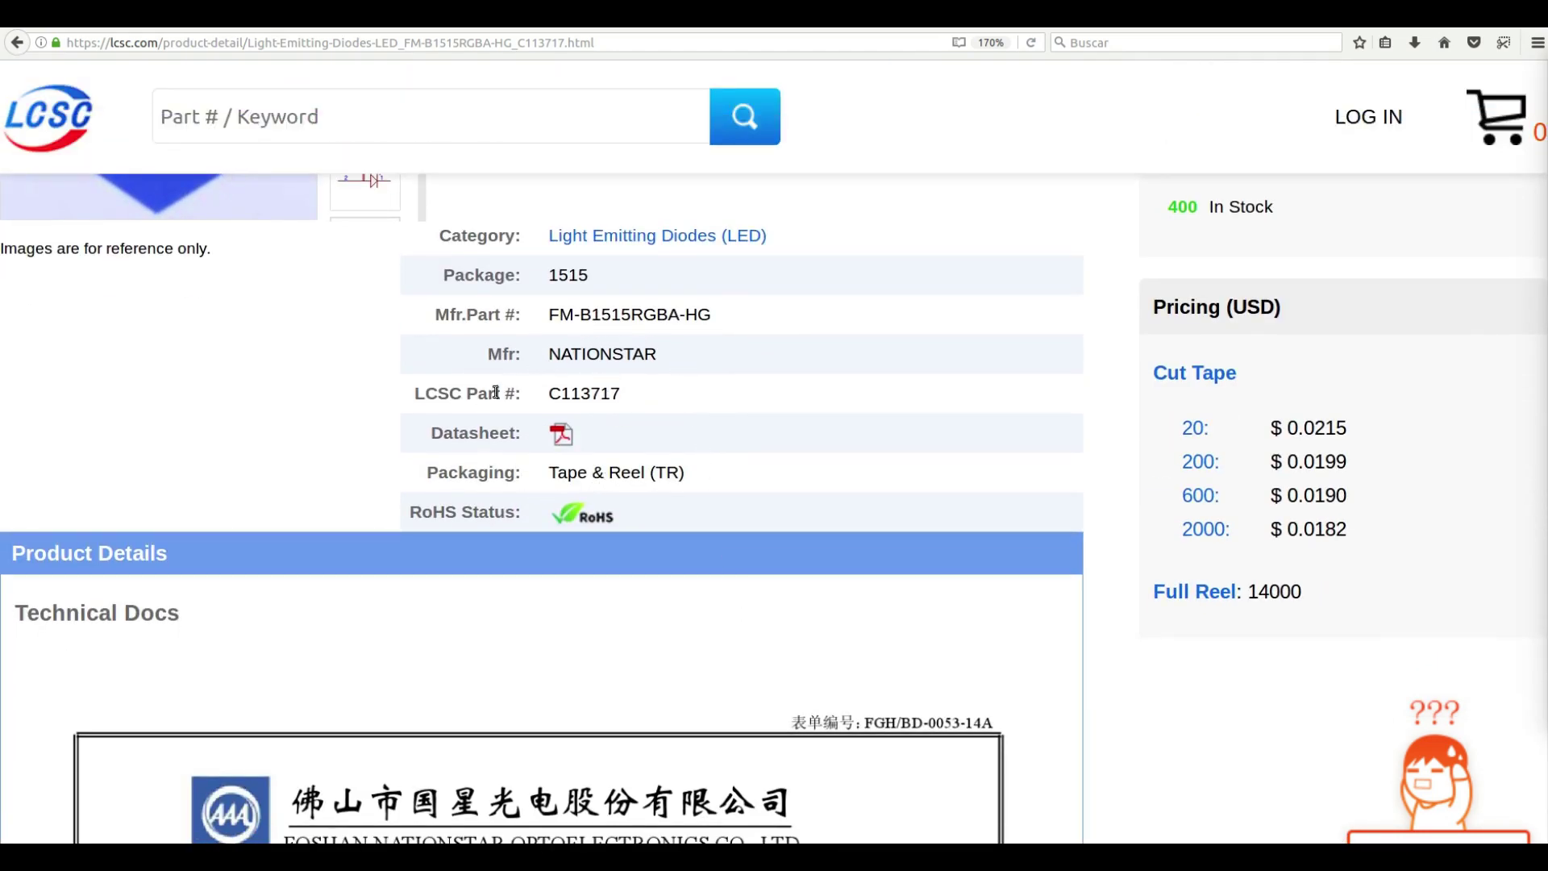
- Open the LED's PDF datasheet and read through it to the polarity diagram and dimension notes on page 6
{"action": "left_click", "coordinate": [567, 437]}
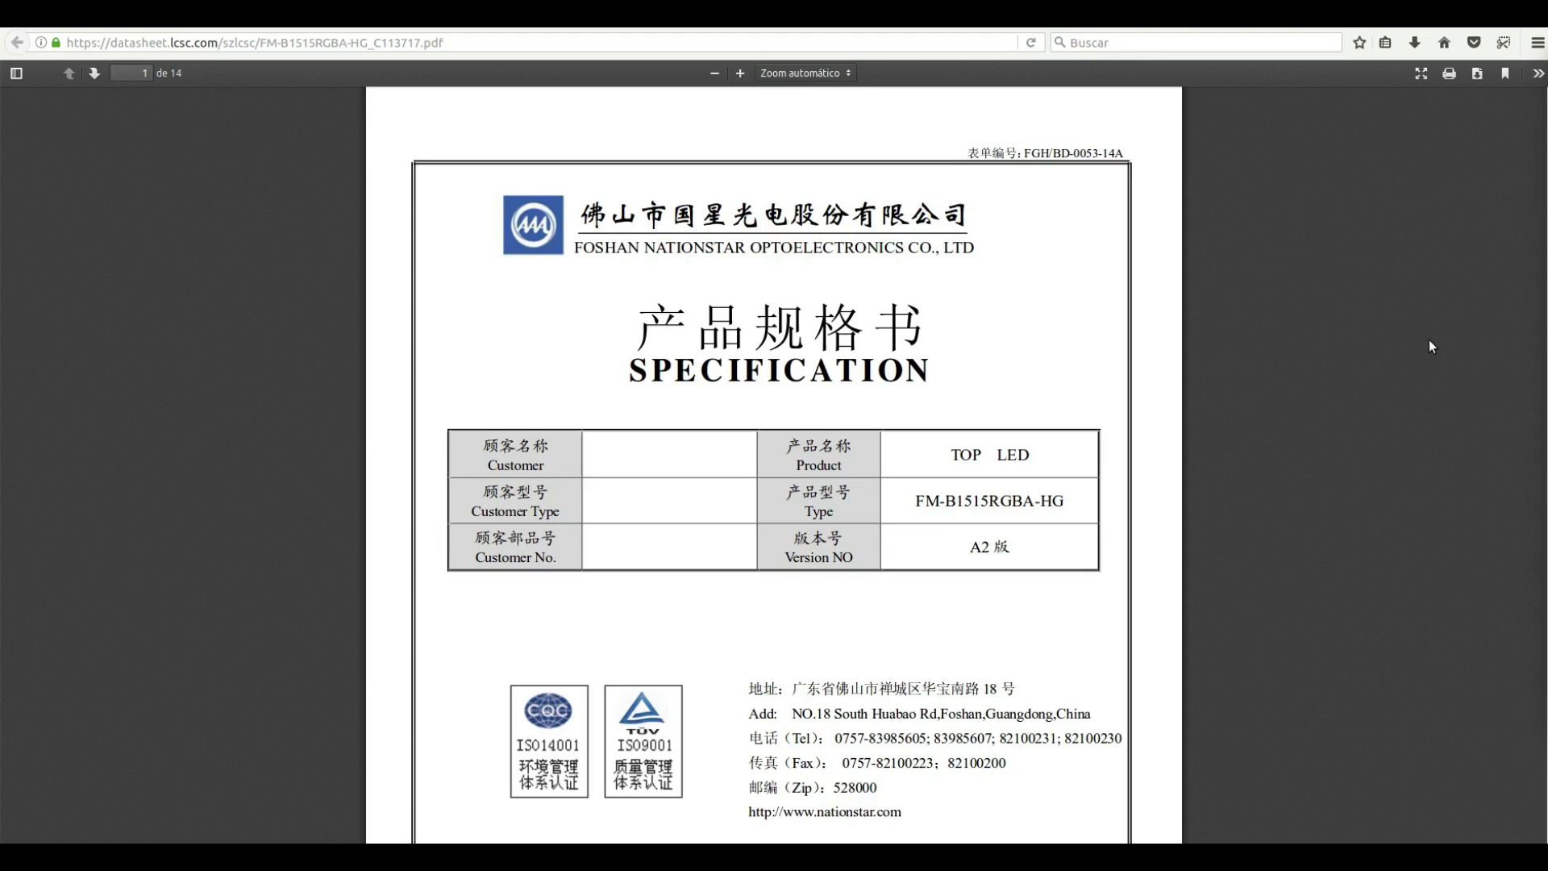
{"action": "scroll", "coordinate": [858, 510], "scroll_direction": "down", "scroll_amount": 10}
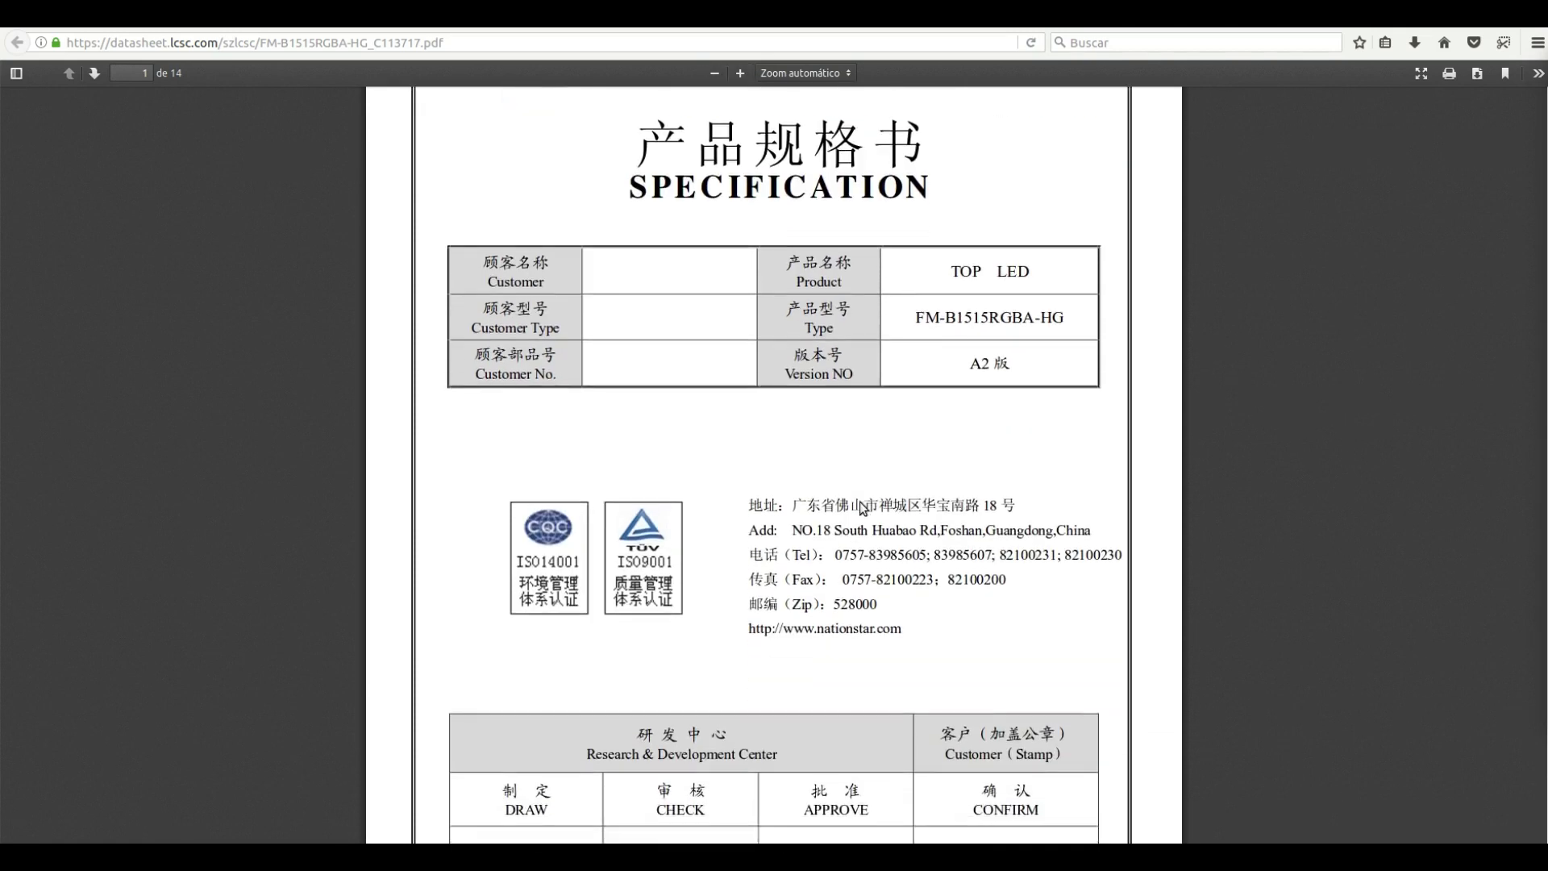
{"action": "scroll", "coordinate": [861, 503], "scroll_direction": "down", "scroll_amount": 10}
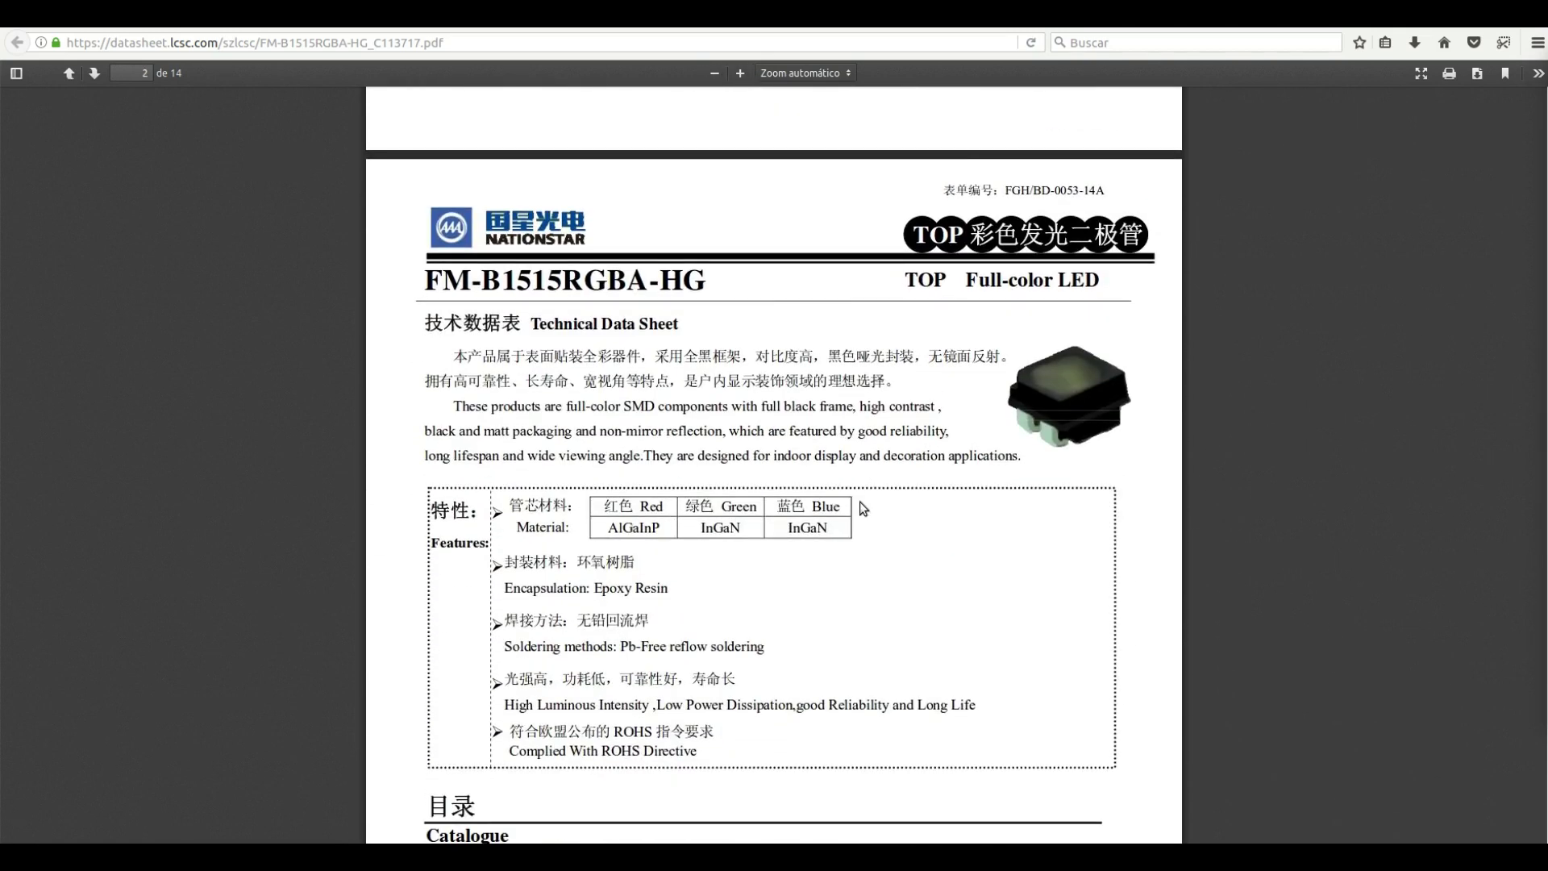
{"action": "scroll", "coordinate": [861, 503], "scroll_direction": "down", "scroll_amount": 10}
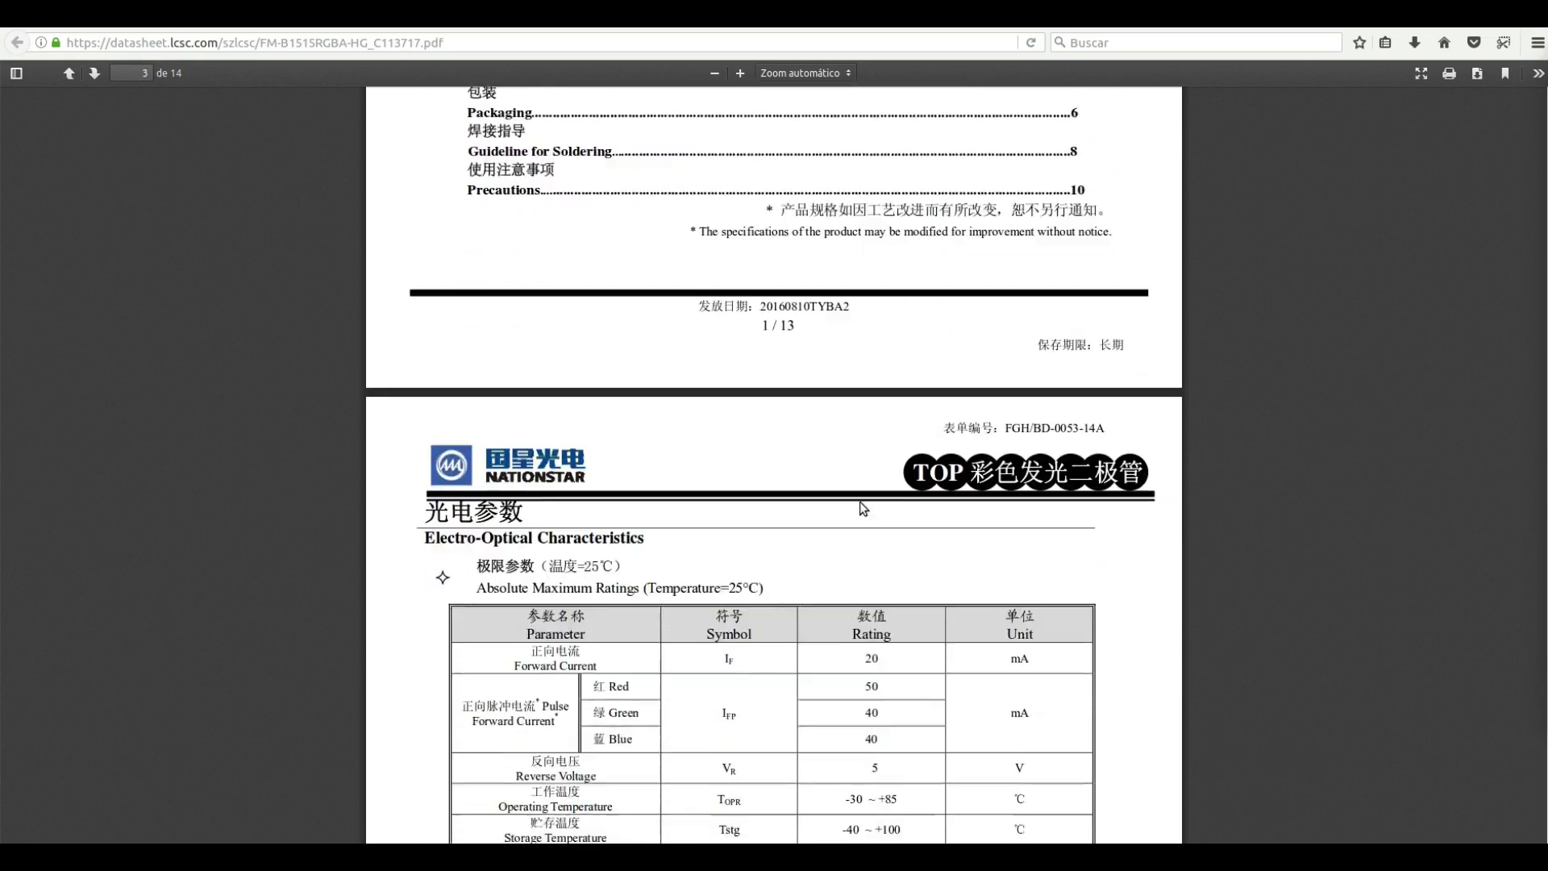
{"action": "scroll", "coordinate": [861, 503], "scroll_direction": "down", "scroll_amount": 10}
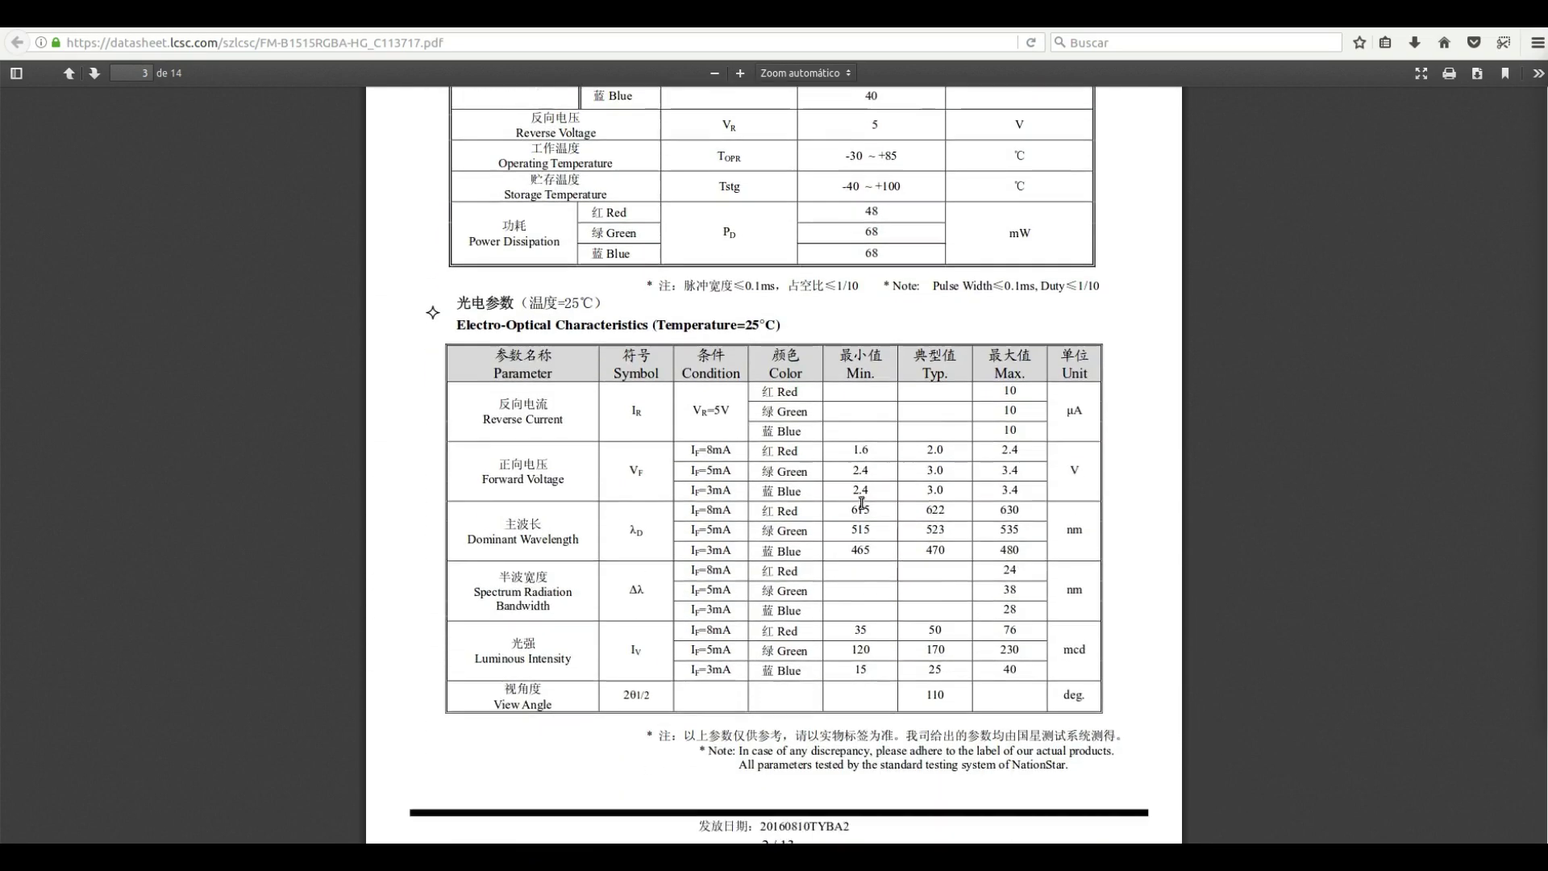
{"action": "scroll", "coordinate": [861, 503], "scroll_direction": "down", "scroll_amount": 10}
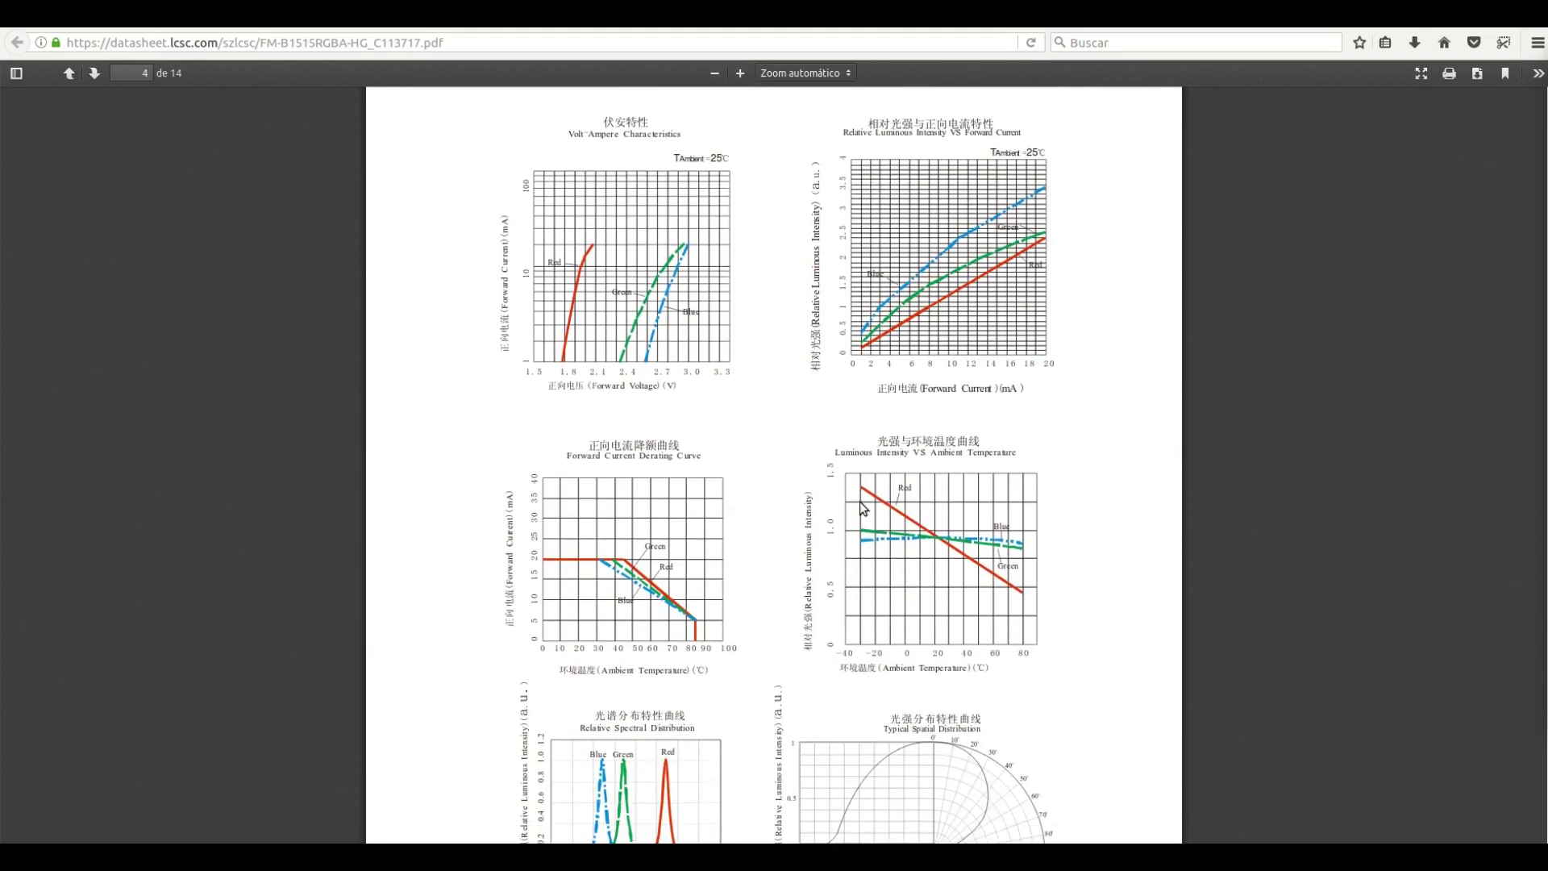
{"action": "scroll", "coordinate": [860, 502], "scroll_direction": "down", "scroll_amount": 10}
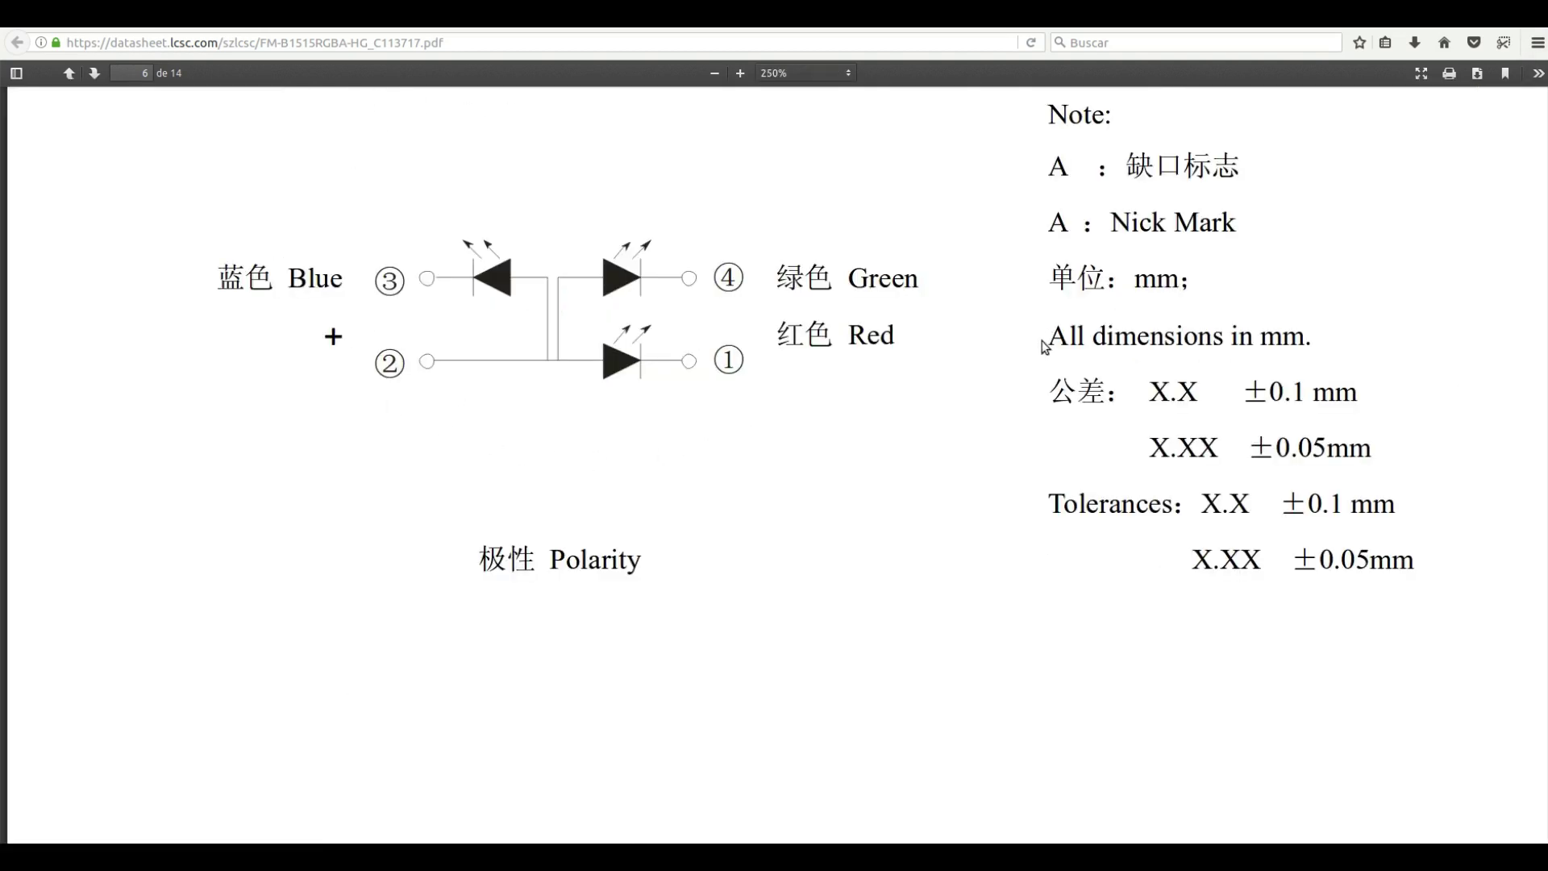
- Highlight the "All dimensions in mm" note and the Blue and Green labels while examining the datasheet's pin polarity diagram
{"action": "left_click_drag", "start_coordinate": [1048, 337], "coordinate": [1306, 342]}
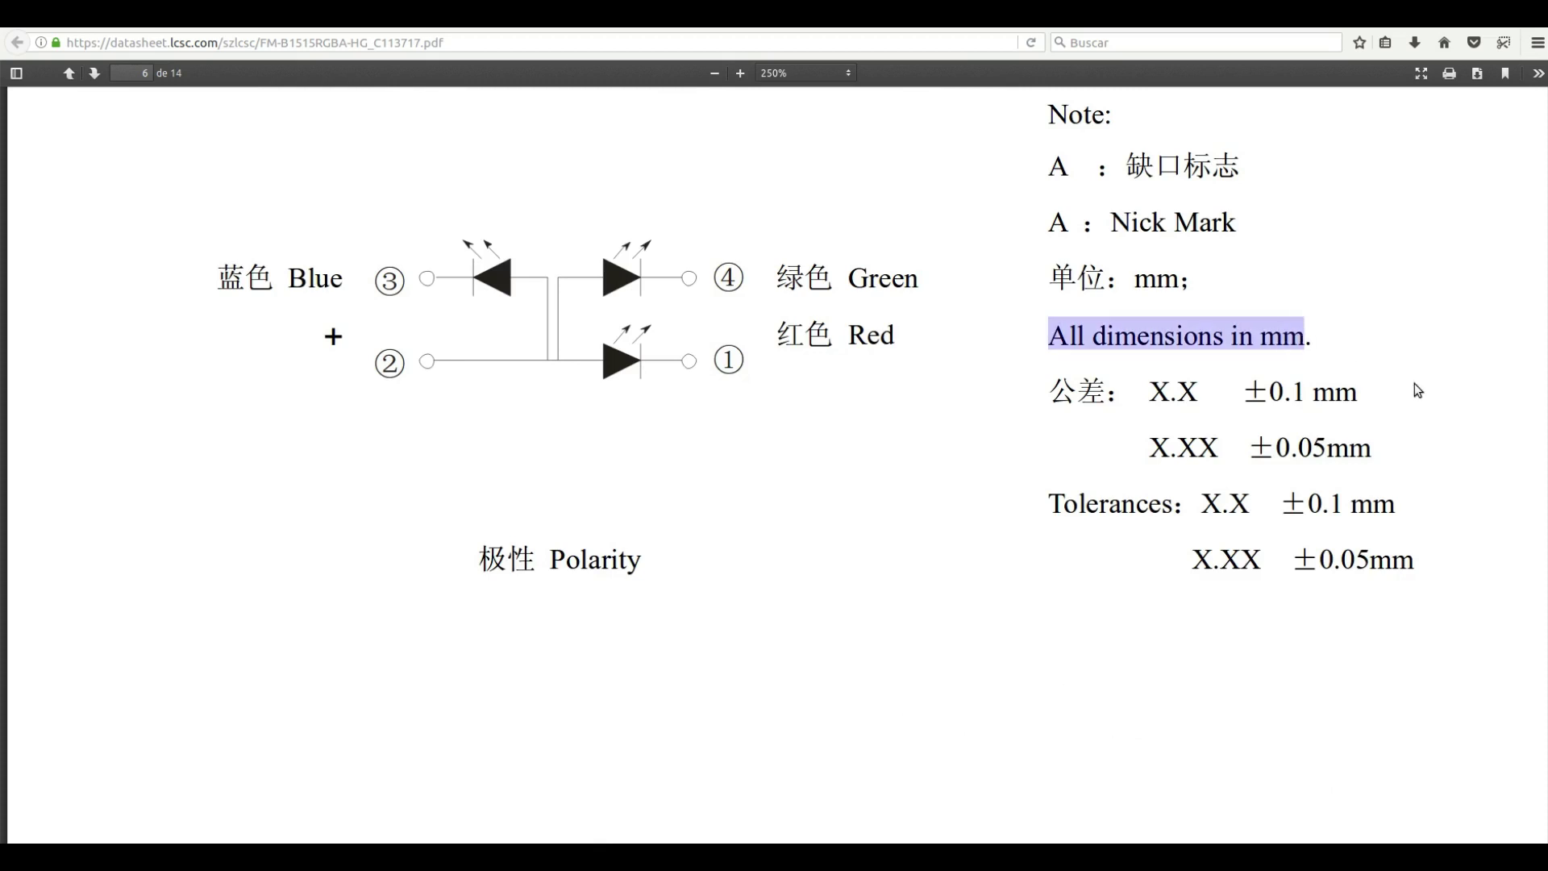
{"action": "mouse_move", "coordinate": [717, 361]}
{"action": "left_mouse_down"}
{"action": "mouse_move", "coordinate": [837, 357]}
{"action": "mouse_move", "coordinate": [889, 332]}
{"action": "left_mouse_up"}
{"action": "left_click", "coordinate": [439, 367]}
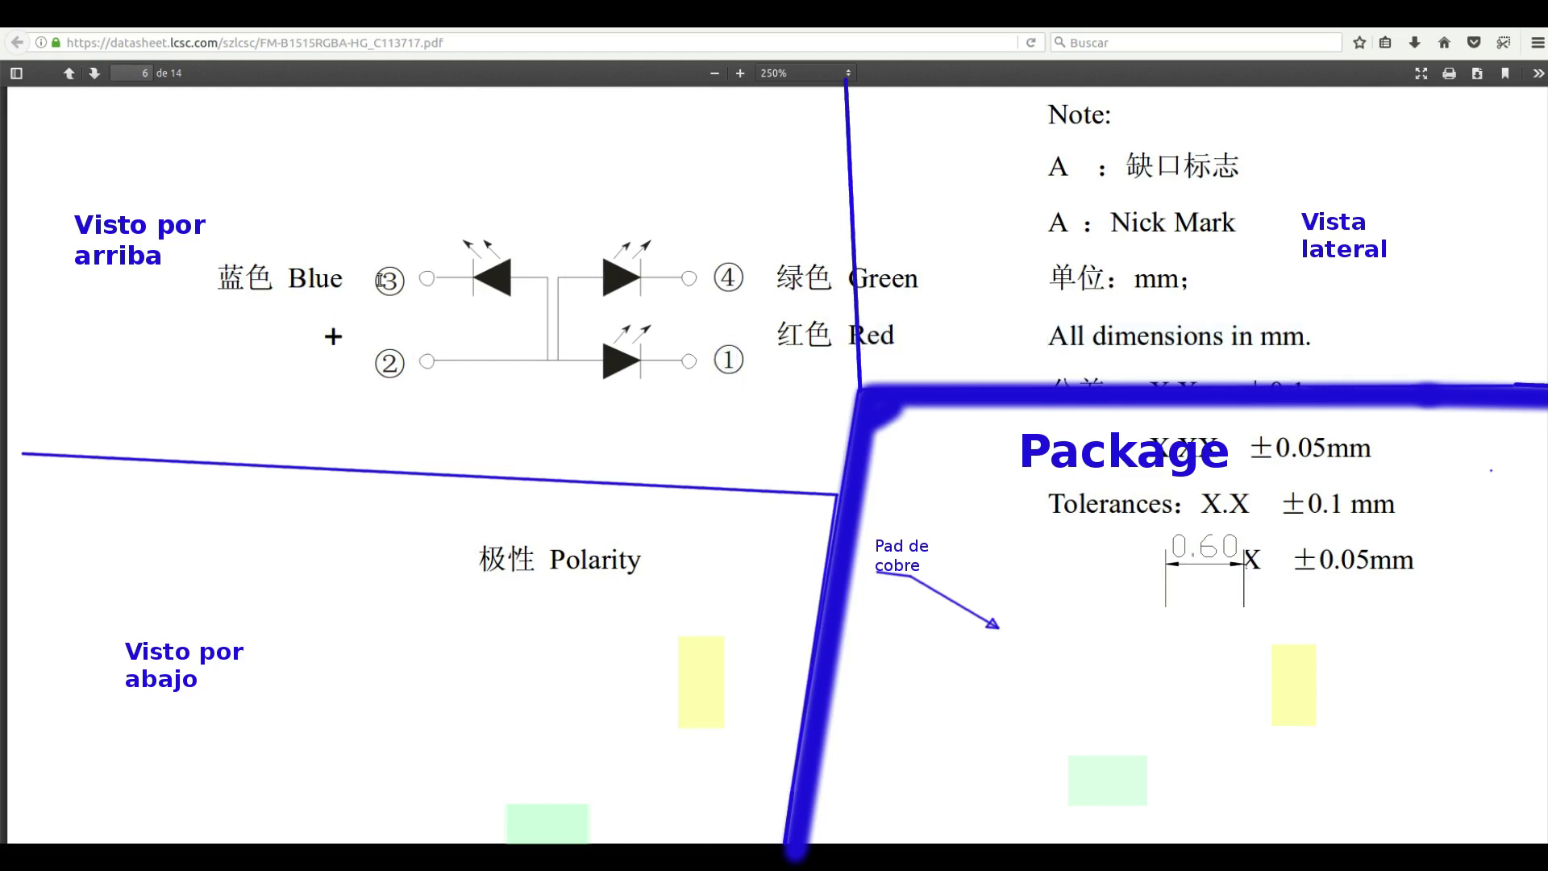
{"action": "left_click_drag", "start_coordinate": [380, 279], "coordinate": [386, 276]}
{"action": "left_click_drag", "start_coordinate": [287, 285], "coordinate": [360, 280]}
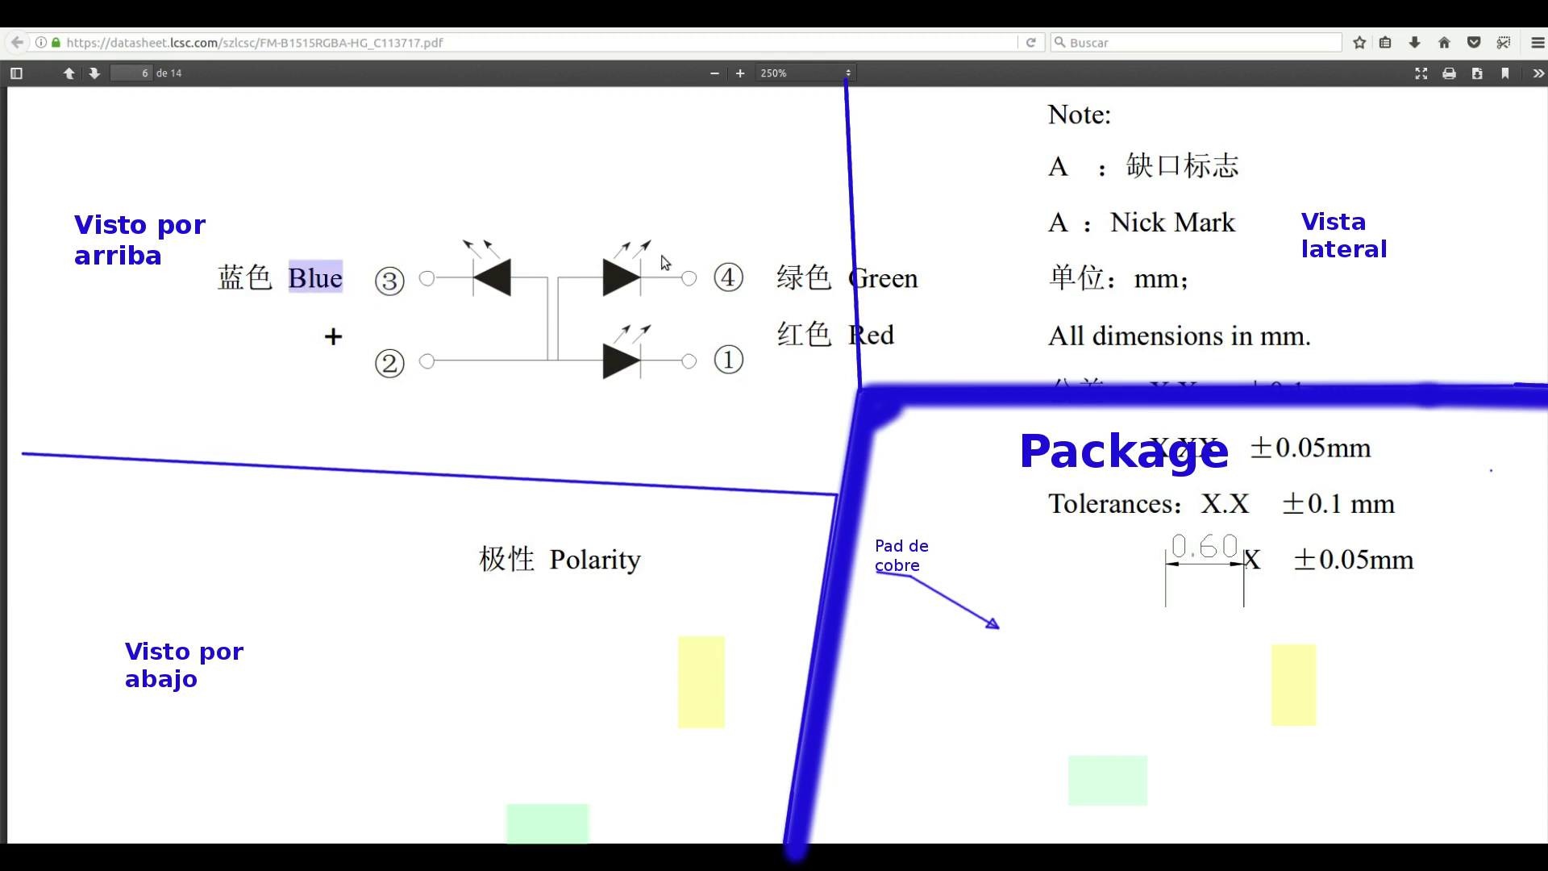
{"action": "left_click", "coordinate": [815, 328]}
{"action": "left_click_drag", "start_coordinate": [851, 278], "coordinate": [911, 287]}
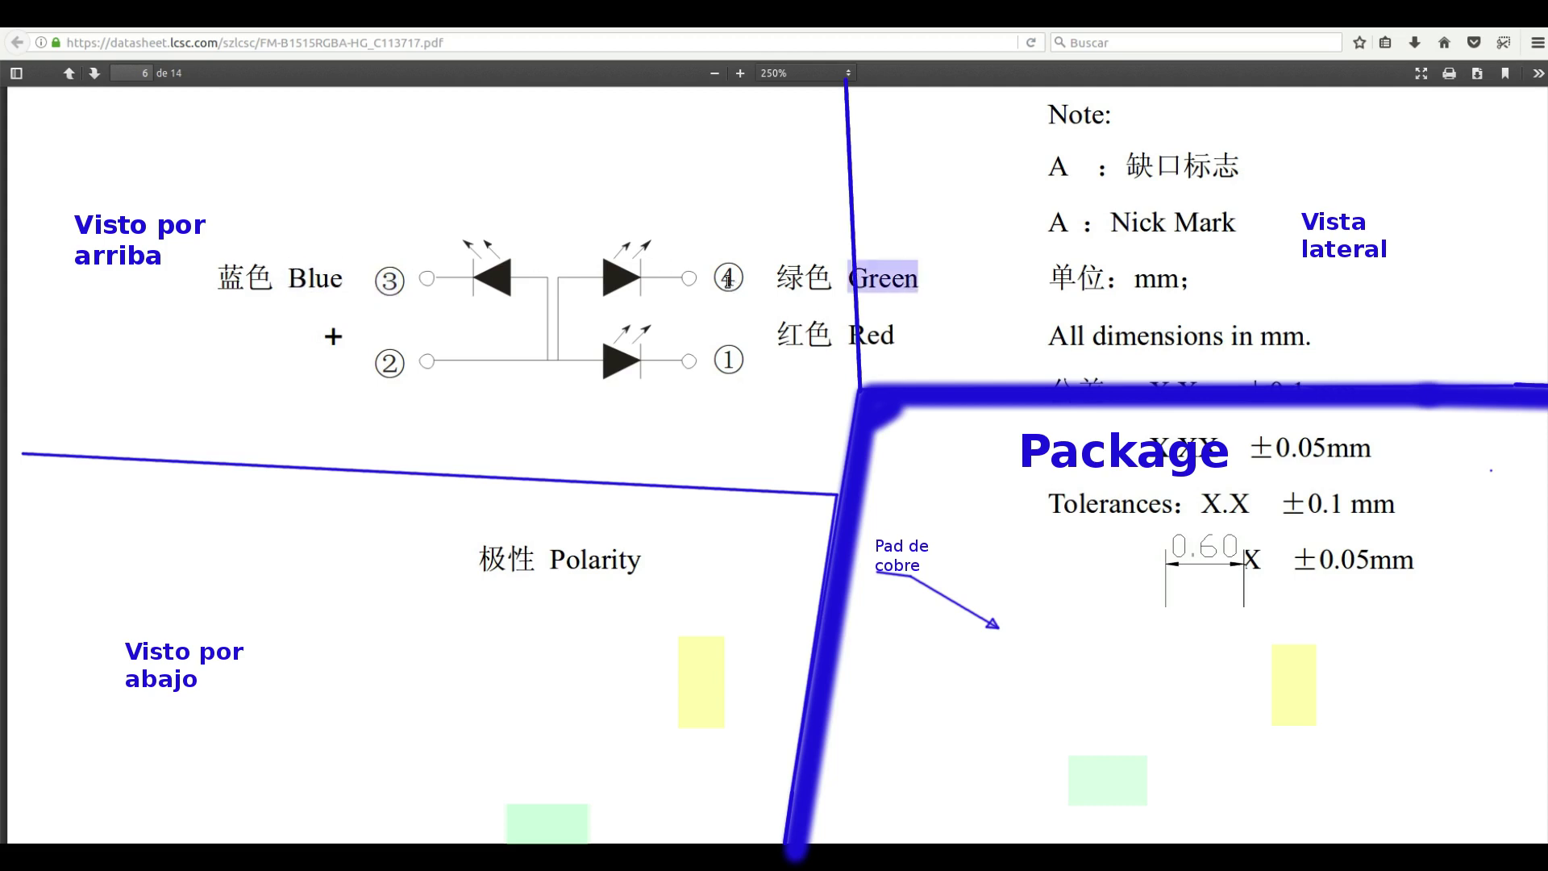
{"action": "left_click_drag", "start_coordinate": [730, 282], "coordinate": [719, 279]}
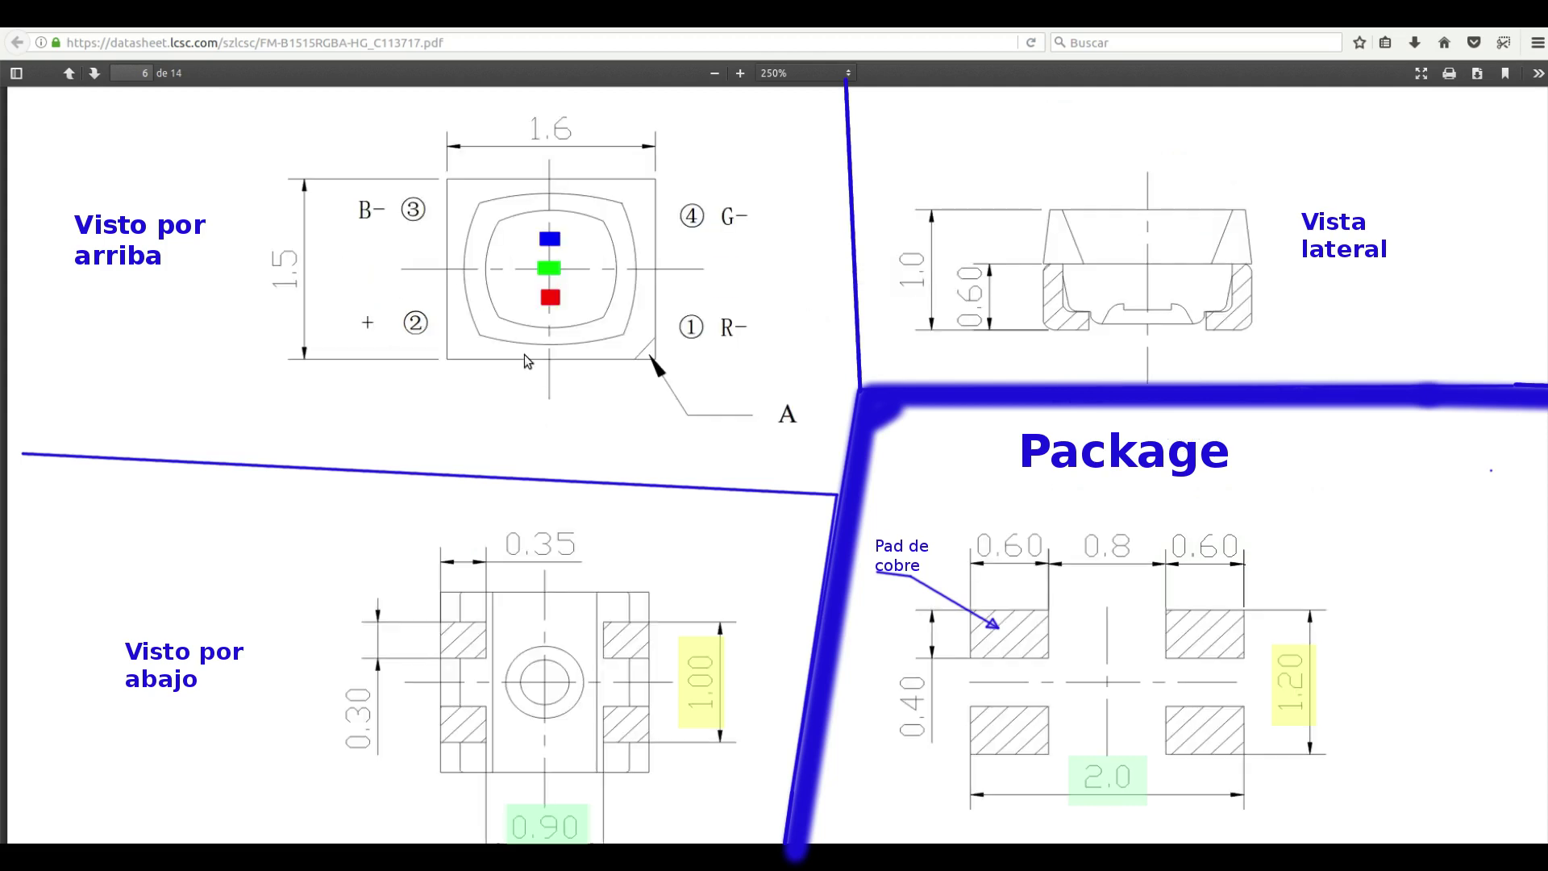
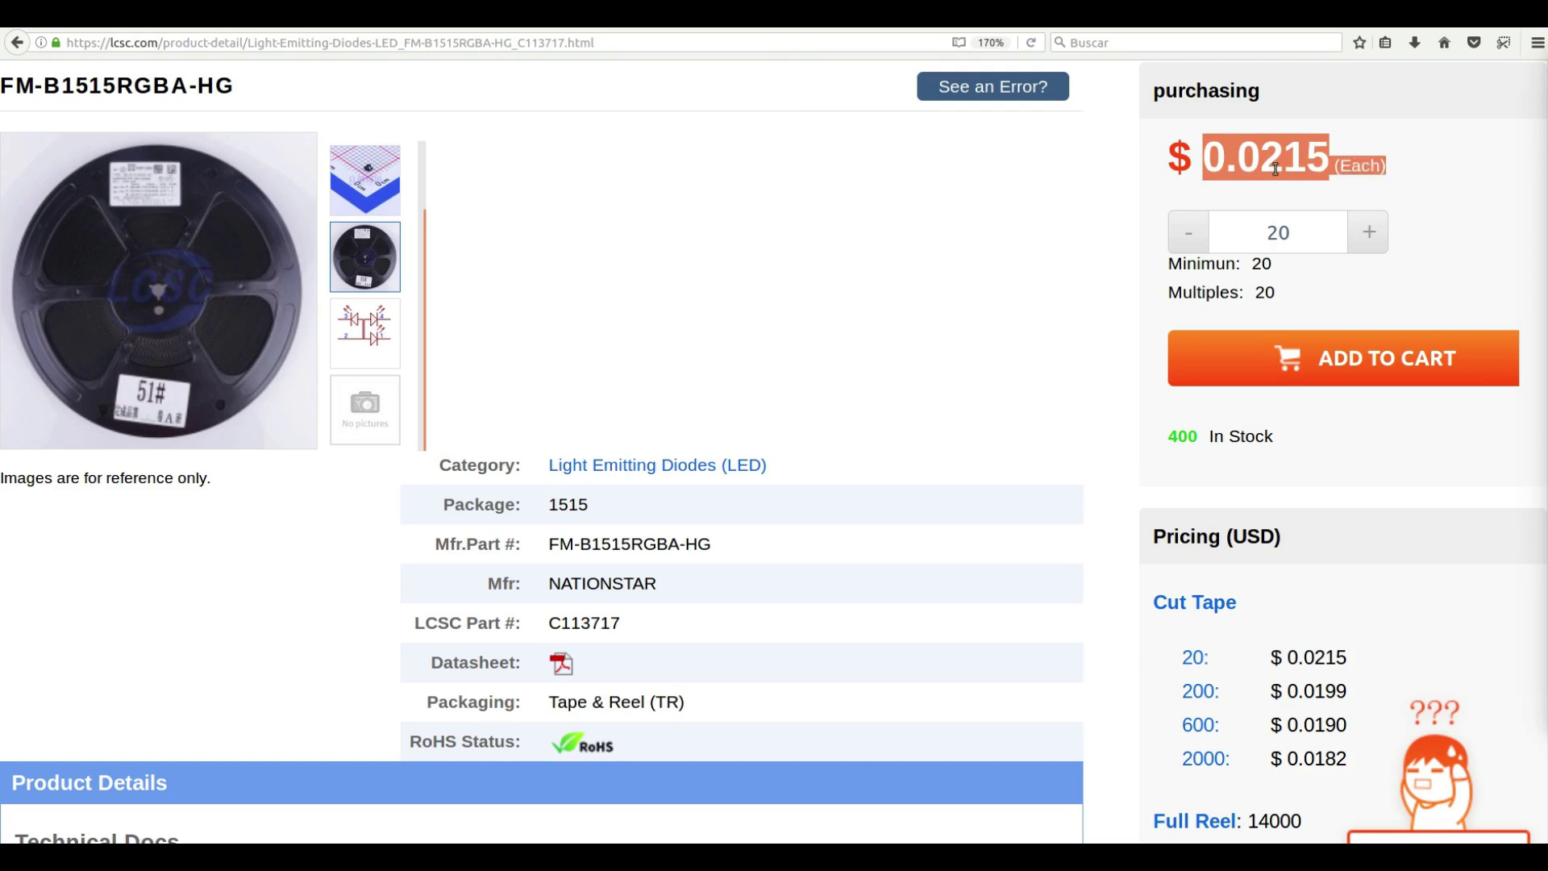
- Mark the stock amount, the minimum order quantity and the order multiples on the LCSC product page
{"action": "mouse_move", "coordinate": [6, 419]}
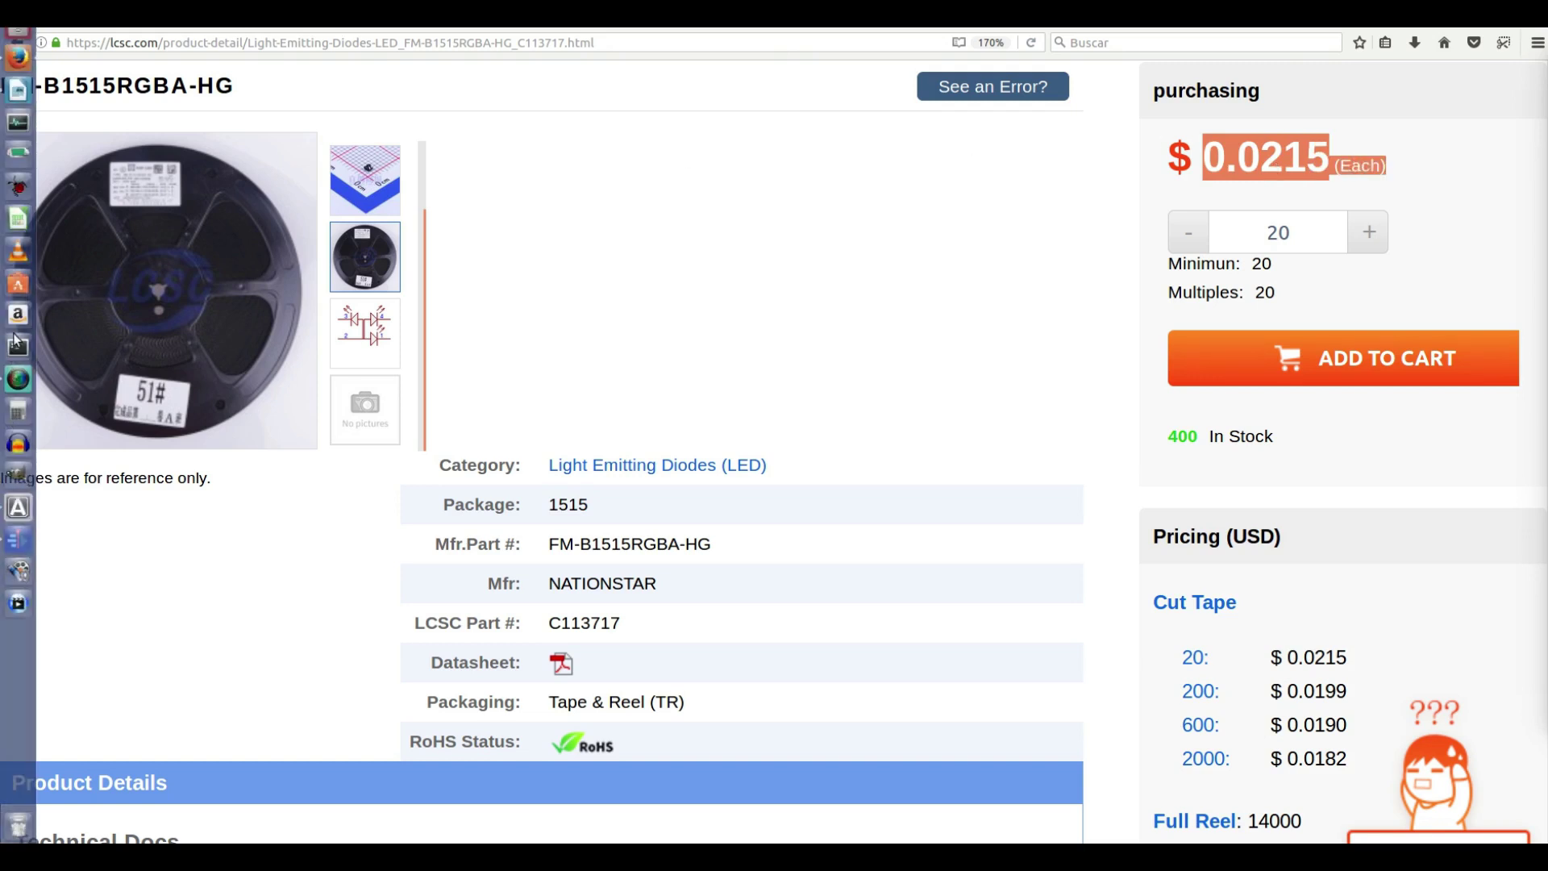
{"action": "mouse_move", "coordinate": [1169, 436]}
{"action": "left_mouse_down"}
{"action": "mouse_move", "coordinate": [1280, 440]}
{"action": "mouse_move", "coordinate": [1114, 419]}
{"action": "mouse_move", "coordinate": [1226, 474]}
{"action": "mouse_move", "coordinate": [1314, 419]}
{"action": "left_mouse_up"}
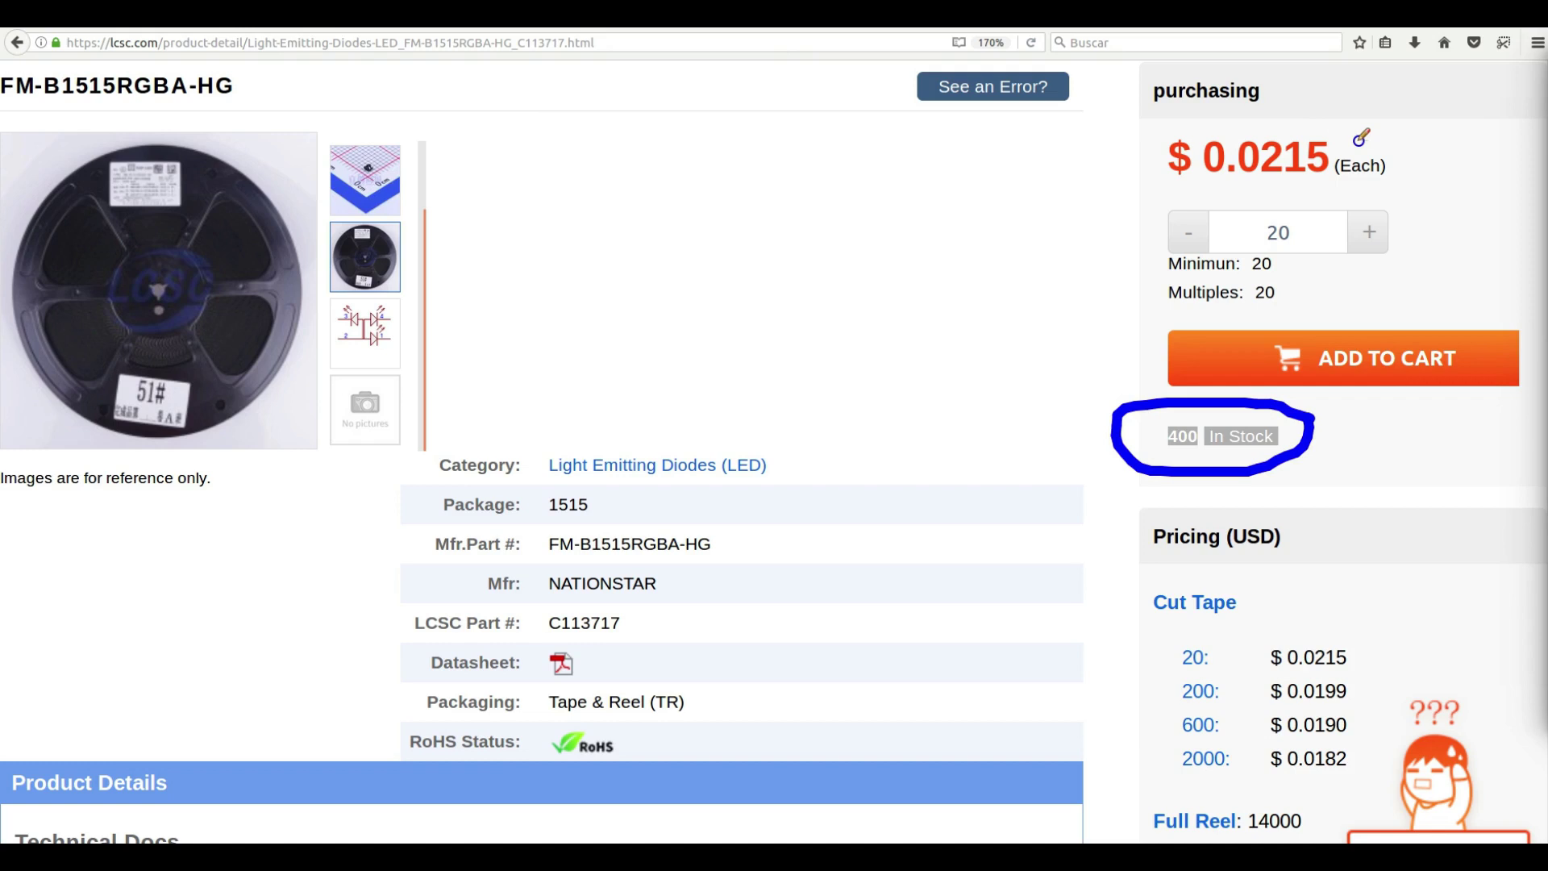
{"action": "left_click_drag", "start_coordinate": [1161, 273], "coordinate": [1280, 272]}
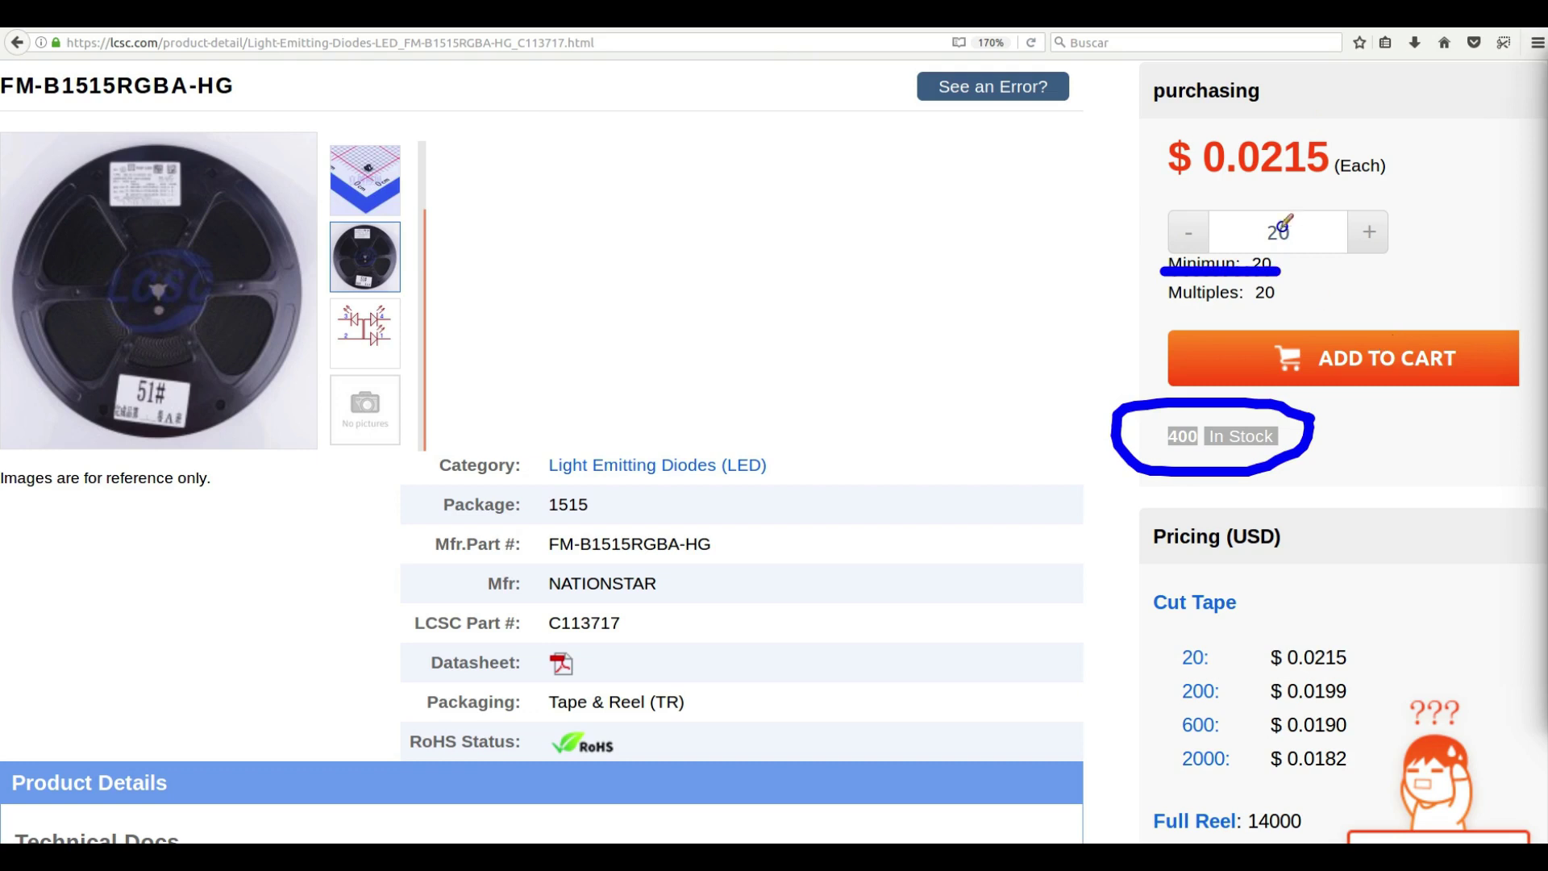
{"action": "left_click_drag", "start_coordinate": [1168, 304], "coordinate": [1281, 304]}
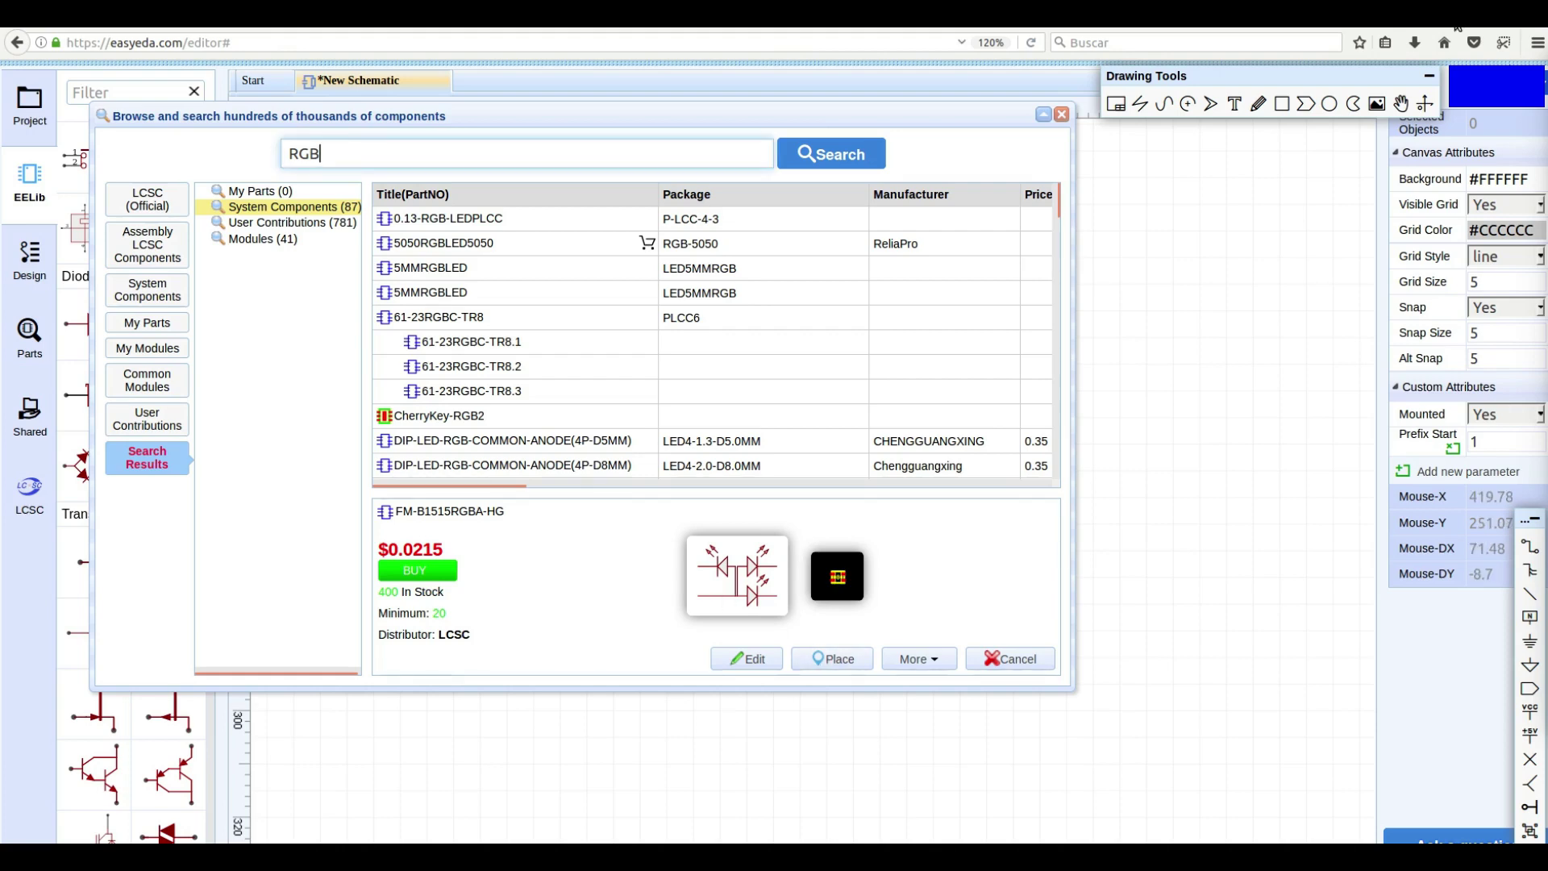
- Return to the EasyEDA component search and place one FM-B1515RGBA-HG LED in the schematic
{"action": "left_click", "coordinate": [831, 659]}
{"action": "left_click", "coordinate": [641, 614]}
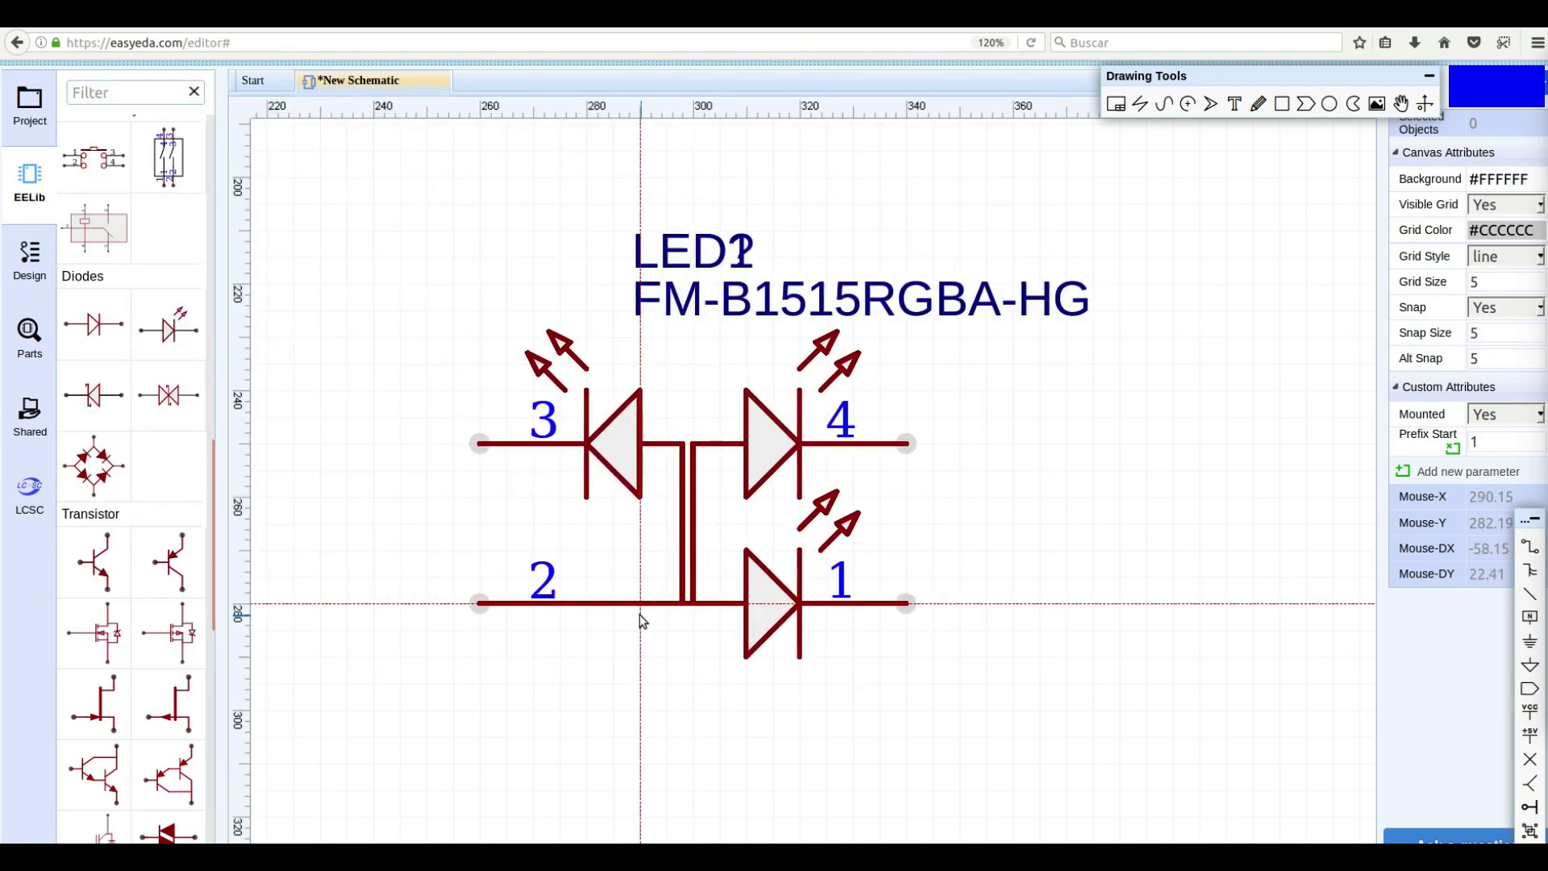
{"action": "left_click", "coordinate": [640, 613]}
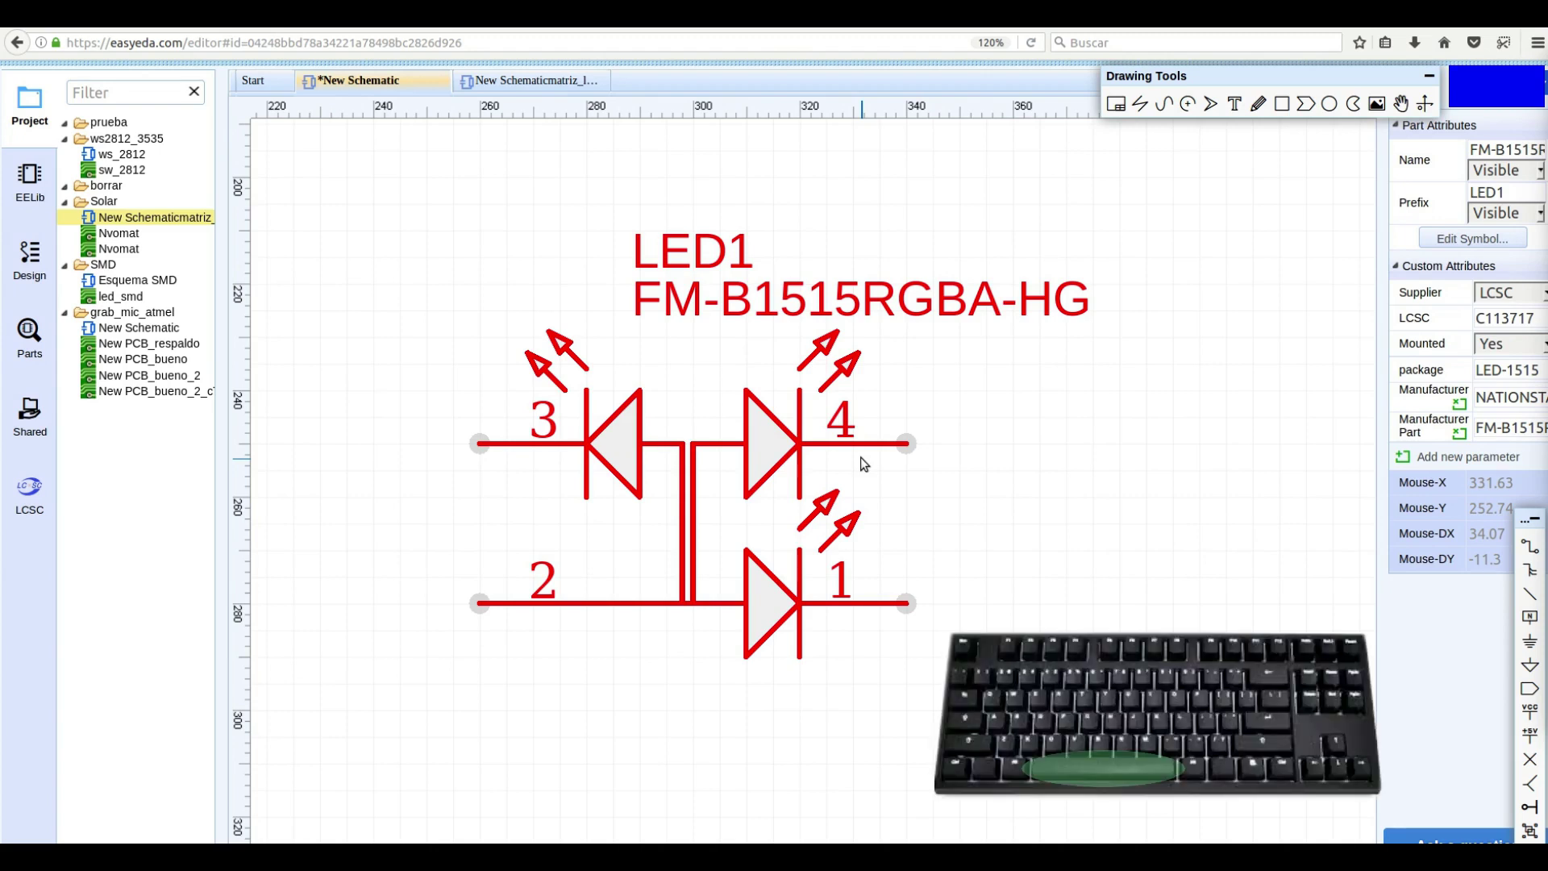
- Rotate the selected LED repeatedly in 90° steps until it is back in its horizontal starting orientation
{"action": "key", "text": "space"}
{"action": "key", "text": "space"}
{"action": "key", "text": "space"}
{"action": "key", "text": "space"}
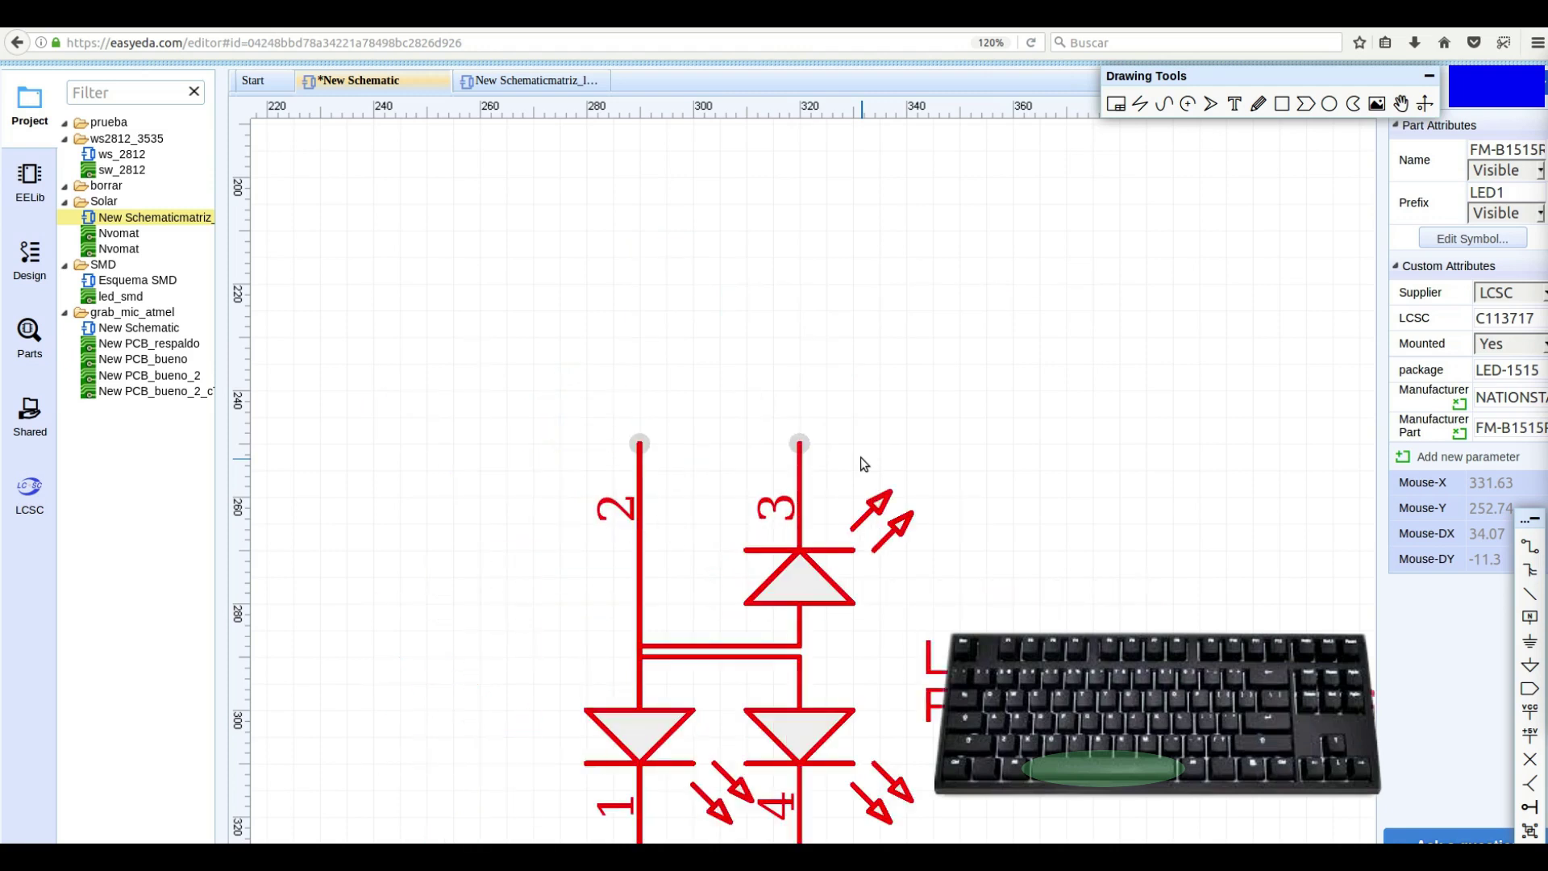
{"action": "key", "text": "space"}
{"action": "key", "text": "space"}
{"action": "key", "text": "space"}
{"action": "key", "text": "space"}
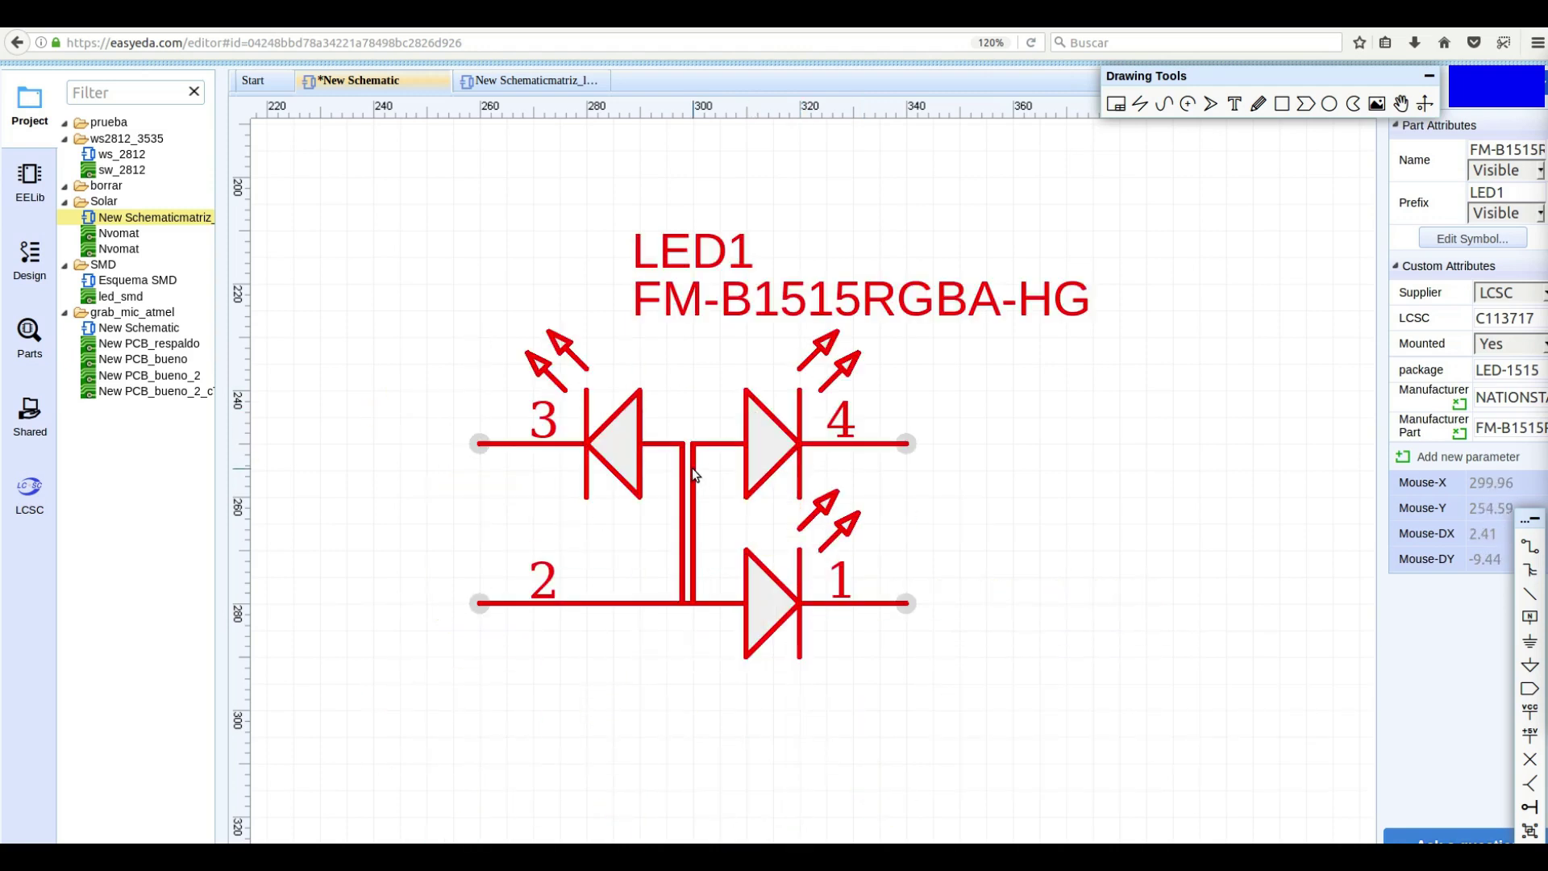
- Deselect the LED, select it again and rotate it once so that pins 4 and 1 point upward
{"action": "left_click", "coordinate": [1053, 413]}
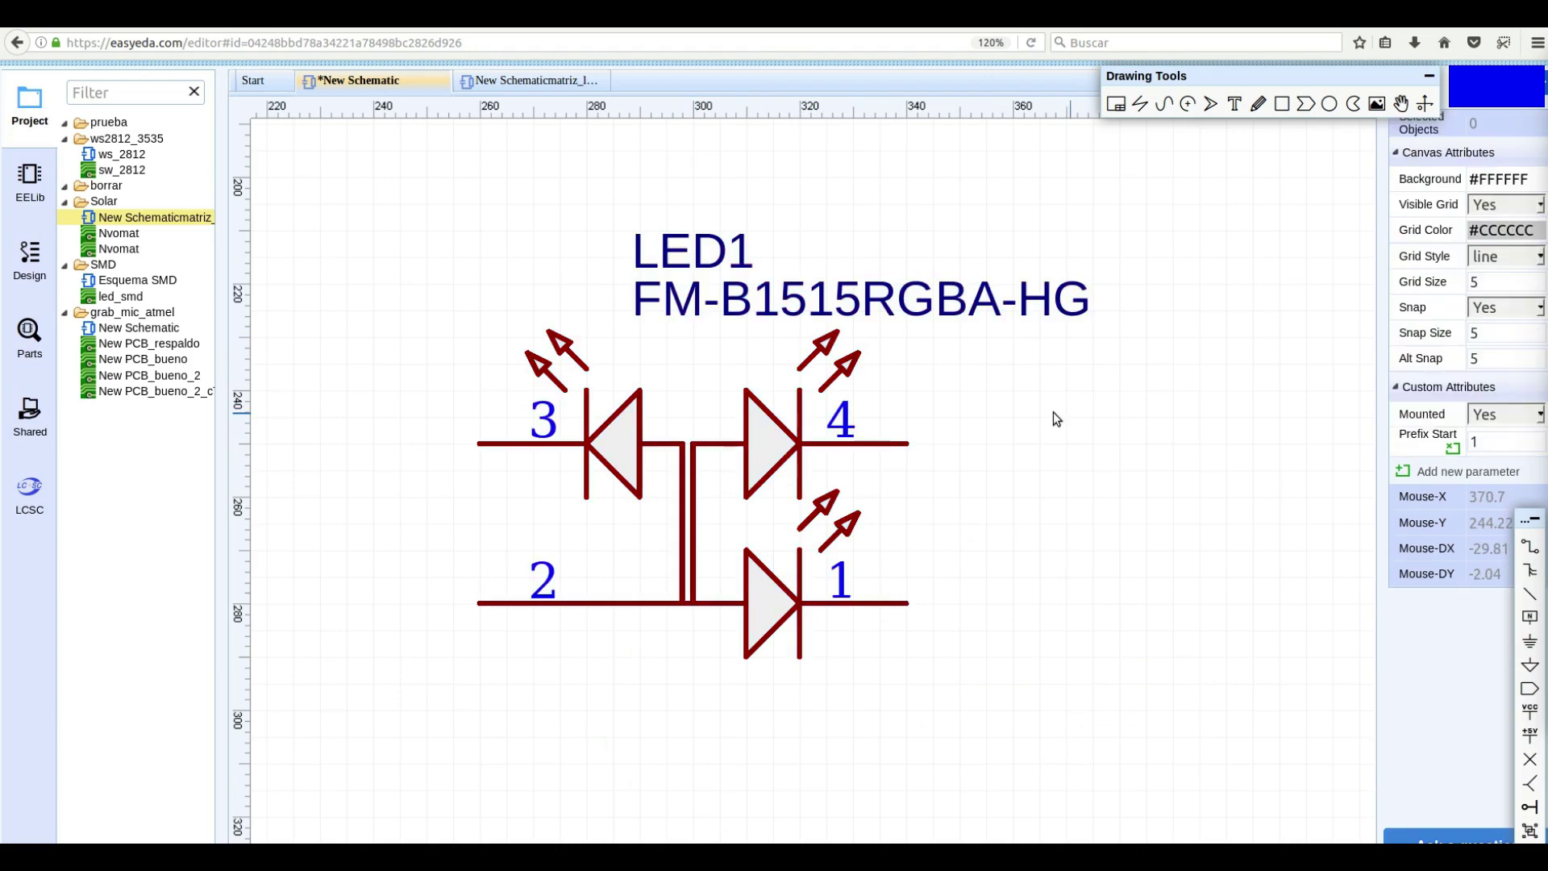
{"action": "left_click", "coordinate": [682, 506]}
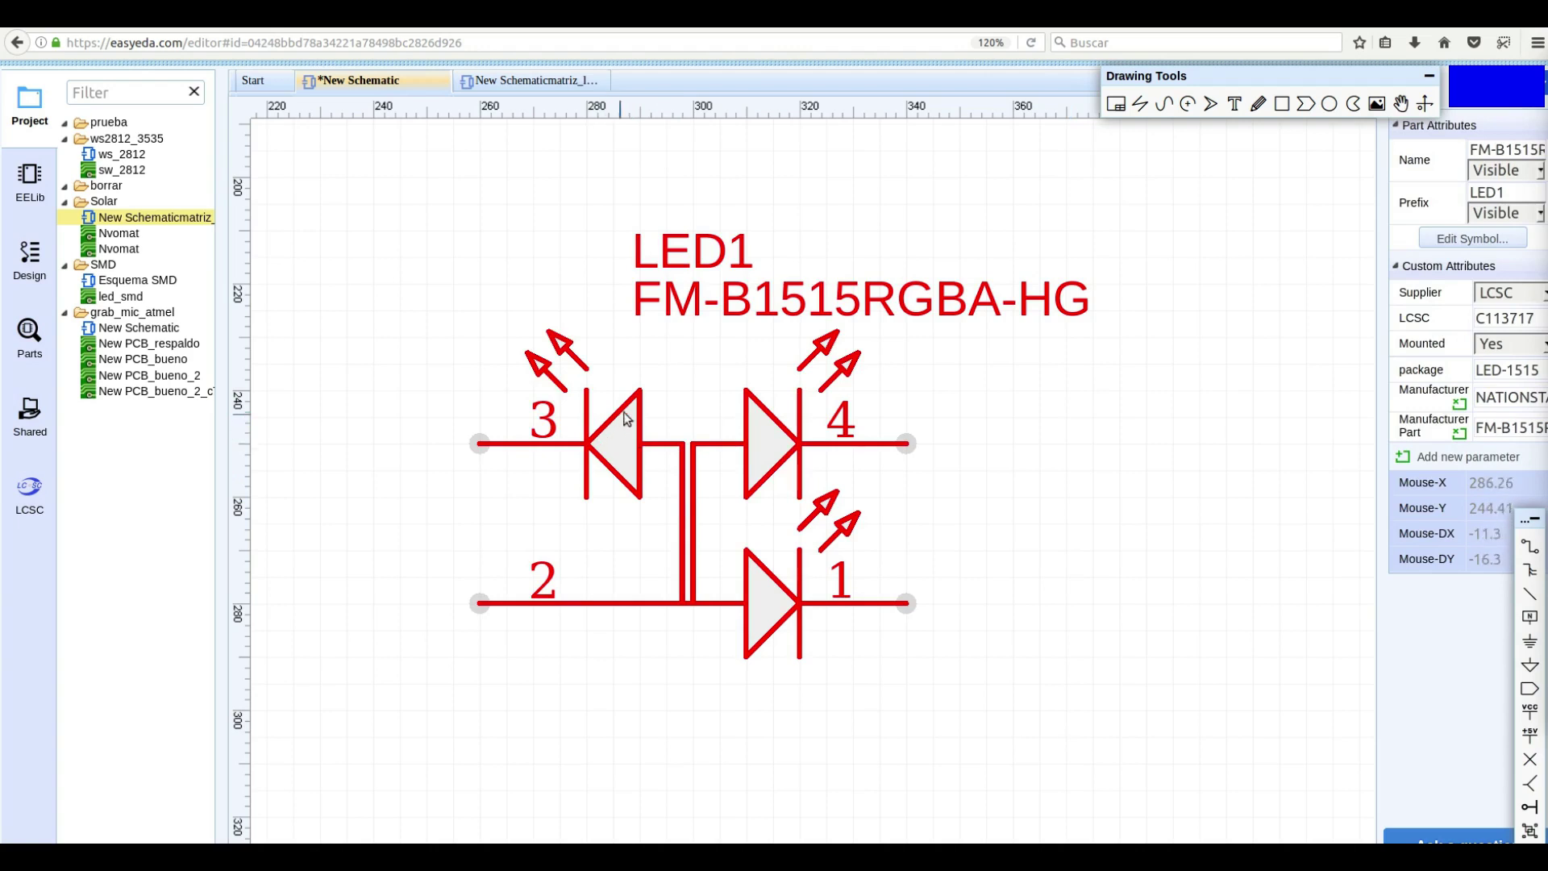
{"action": "key", "text": "space"}
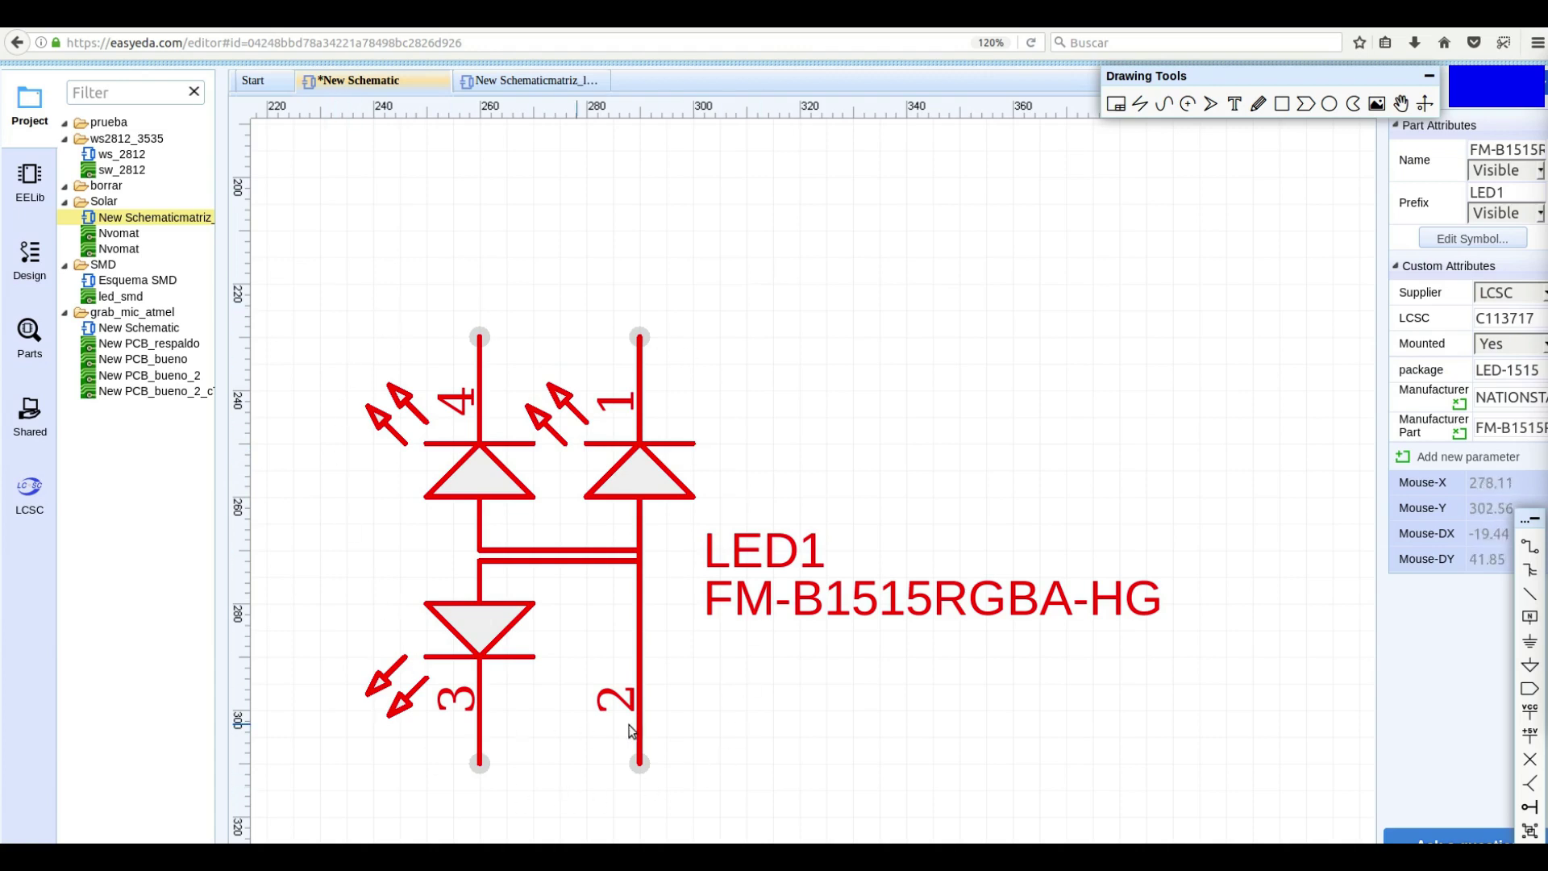
- Rotate the selected LED left repeatedly in 90° steps through a full turn
{"action": "left_click", "coordinate": [475, 83]}
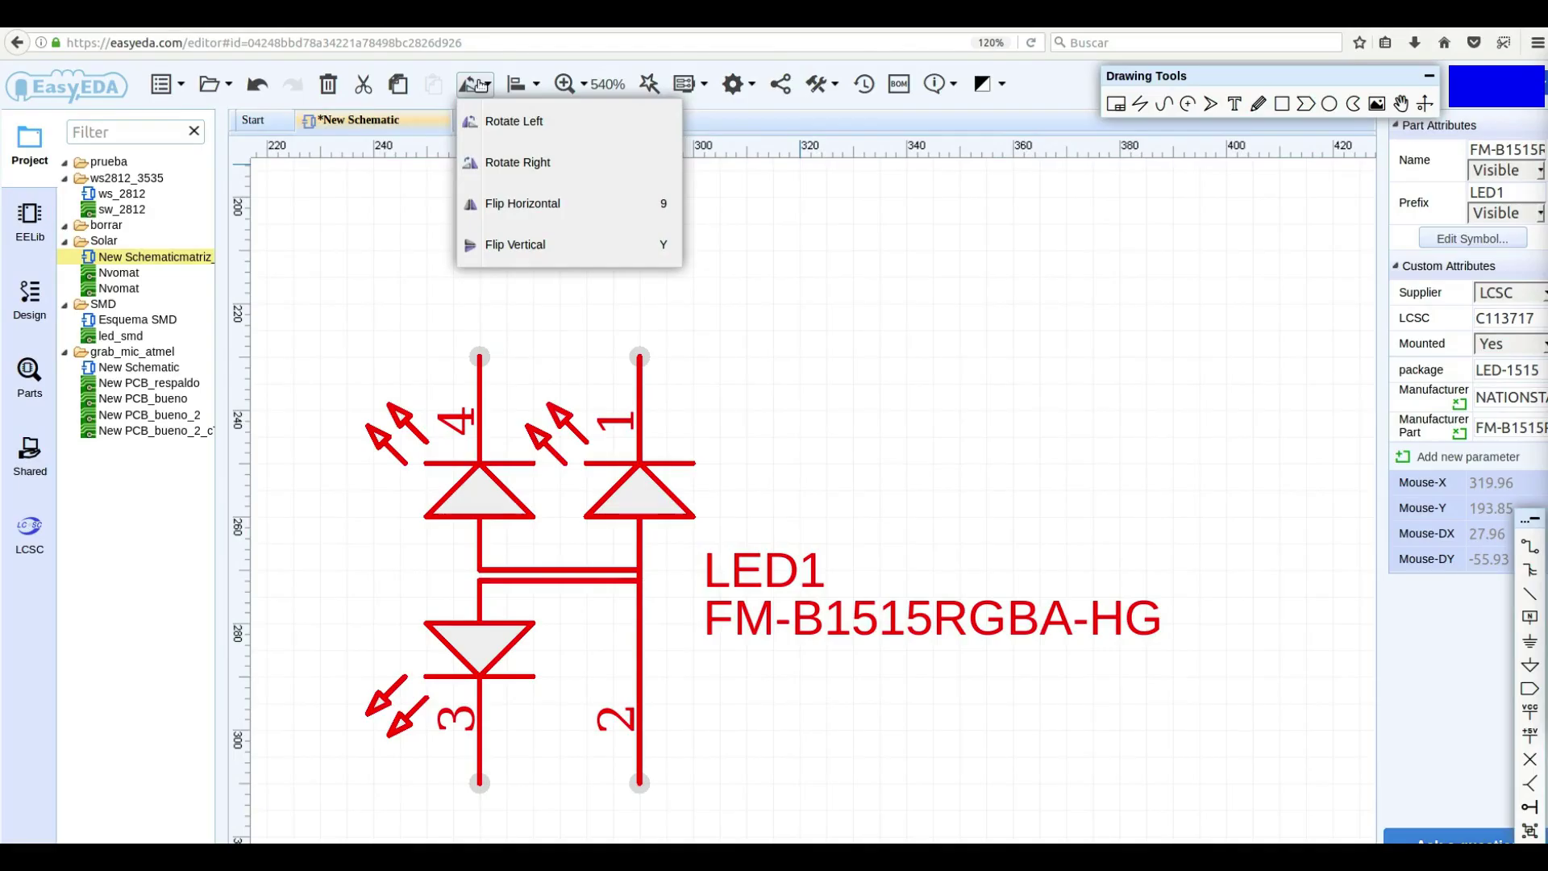
{"action": "left_click", "coordinate": [524, 125]}
{"action": "left_click", "coordinate": [475, 83]}
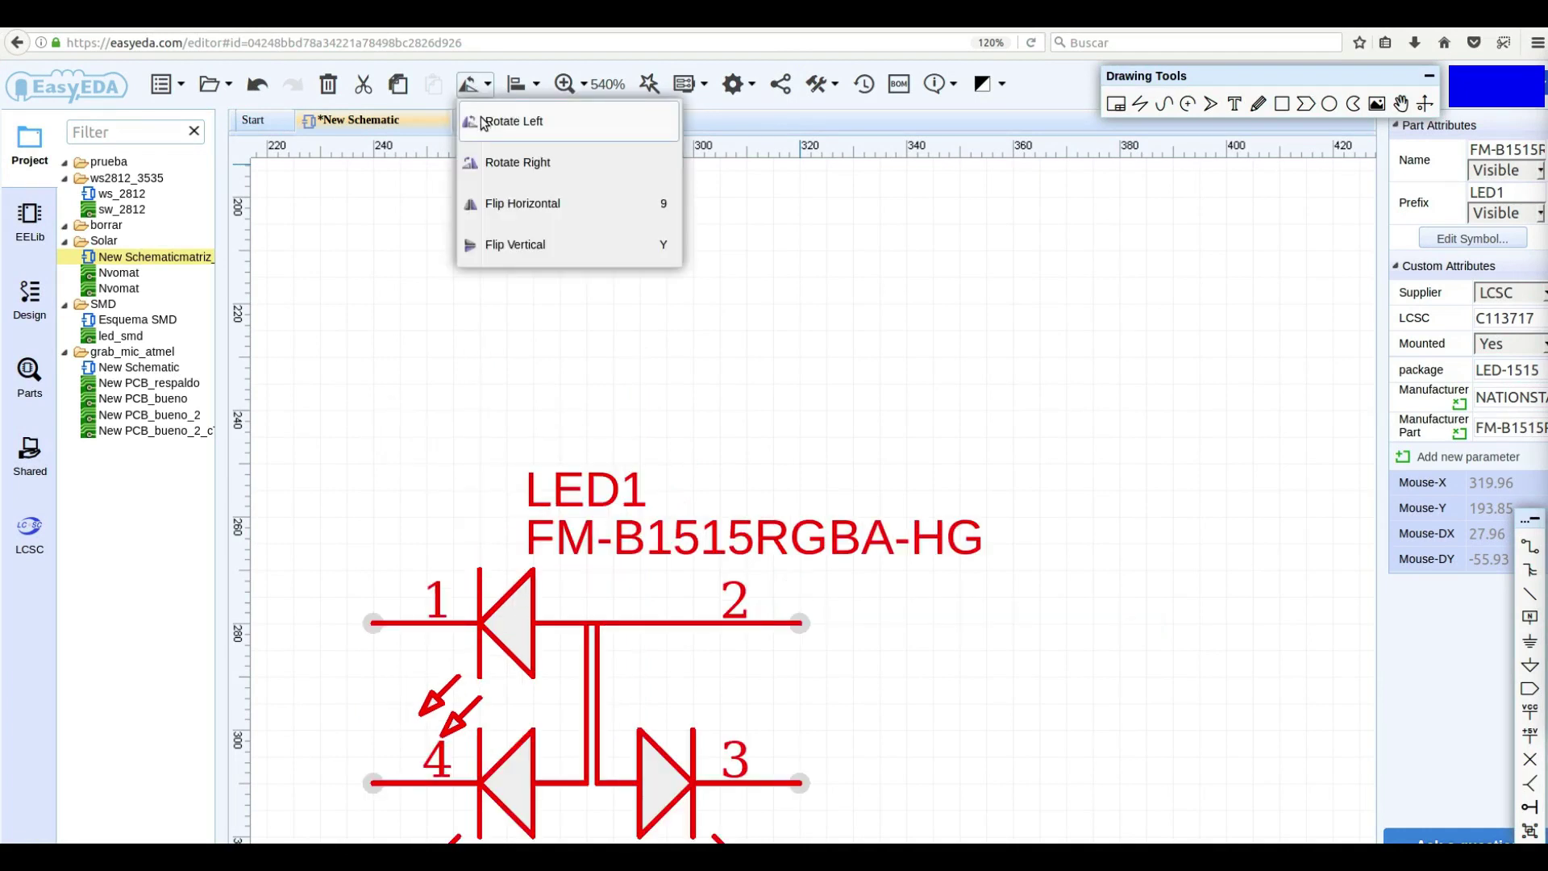
{"action": "left_click", "coordinate": [486, 121]}
{"action": "left_click", "coordinate": [474, 89]}
{"action": "left_click", "coordinate": [484, 121]}
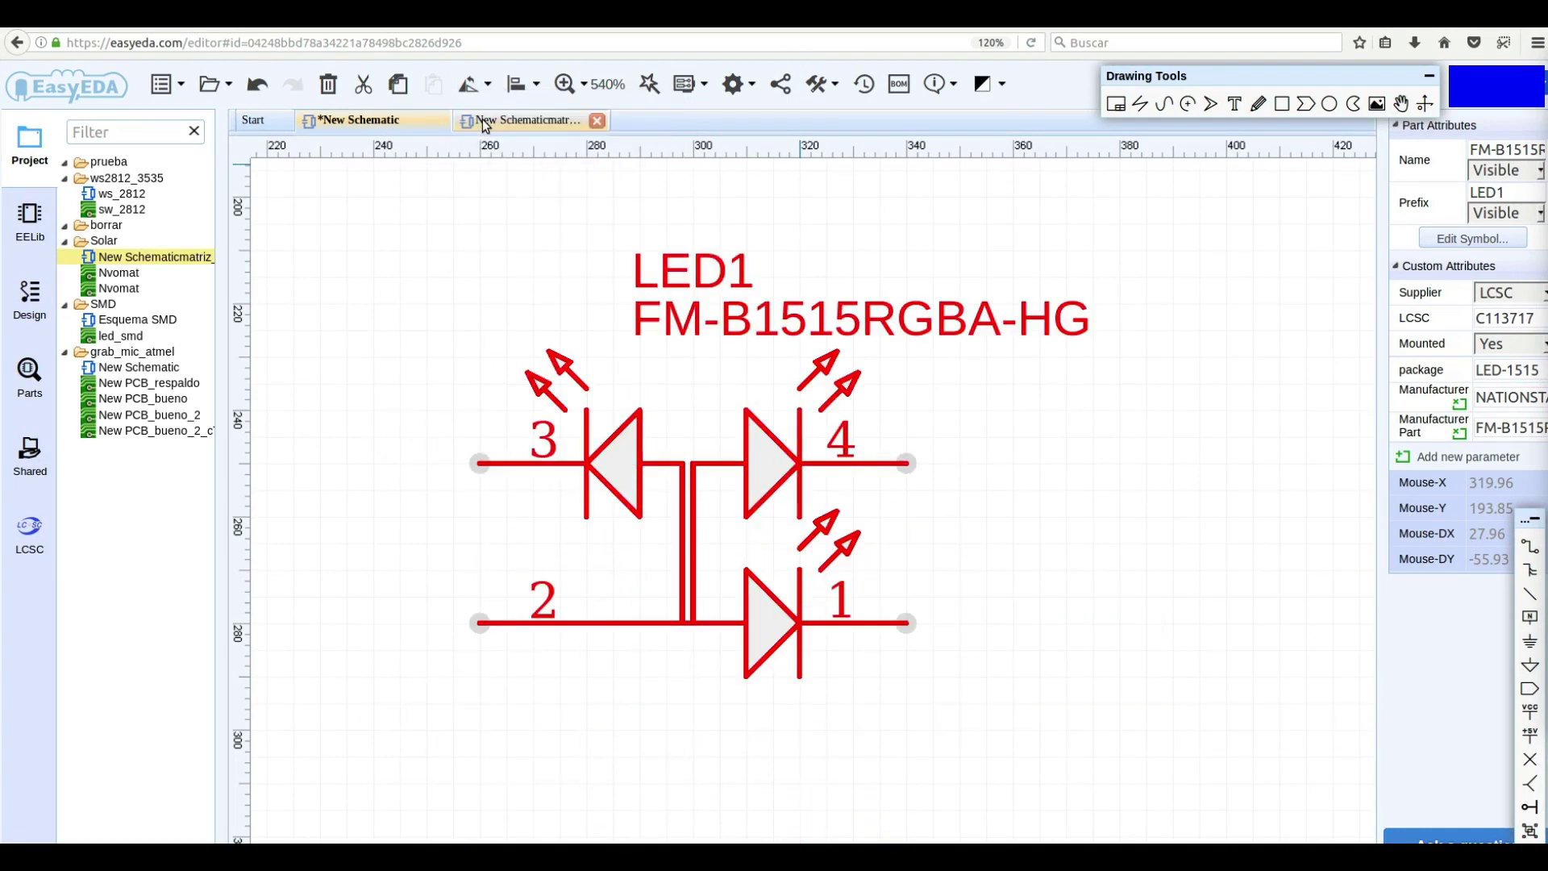
- Flip the LED horizontally, and flip it horizontally again to restore its orientation
{"action": "left_click", "coordinate": [473, 83]}
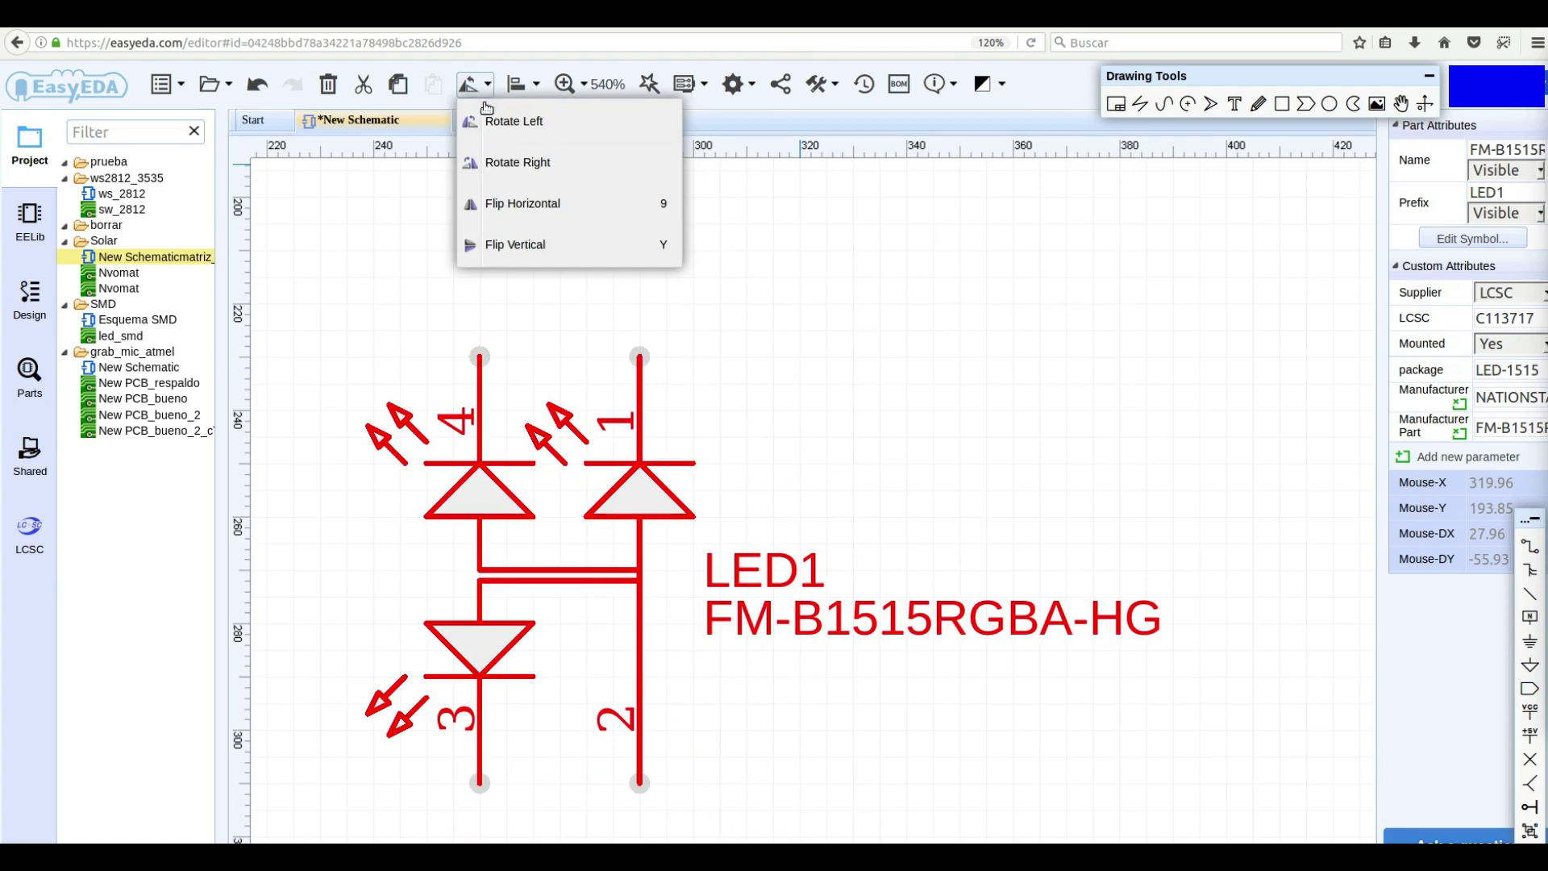
{"action": "left_click", "coordinate": [535, 208]}
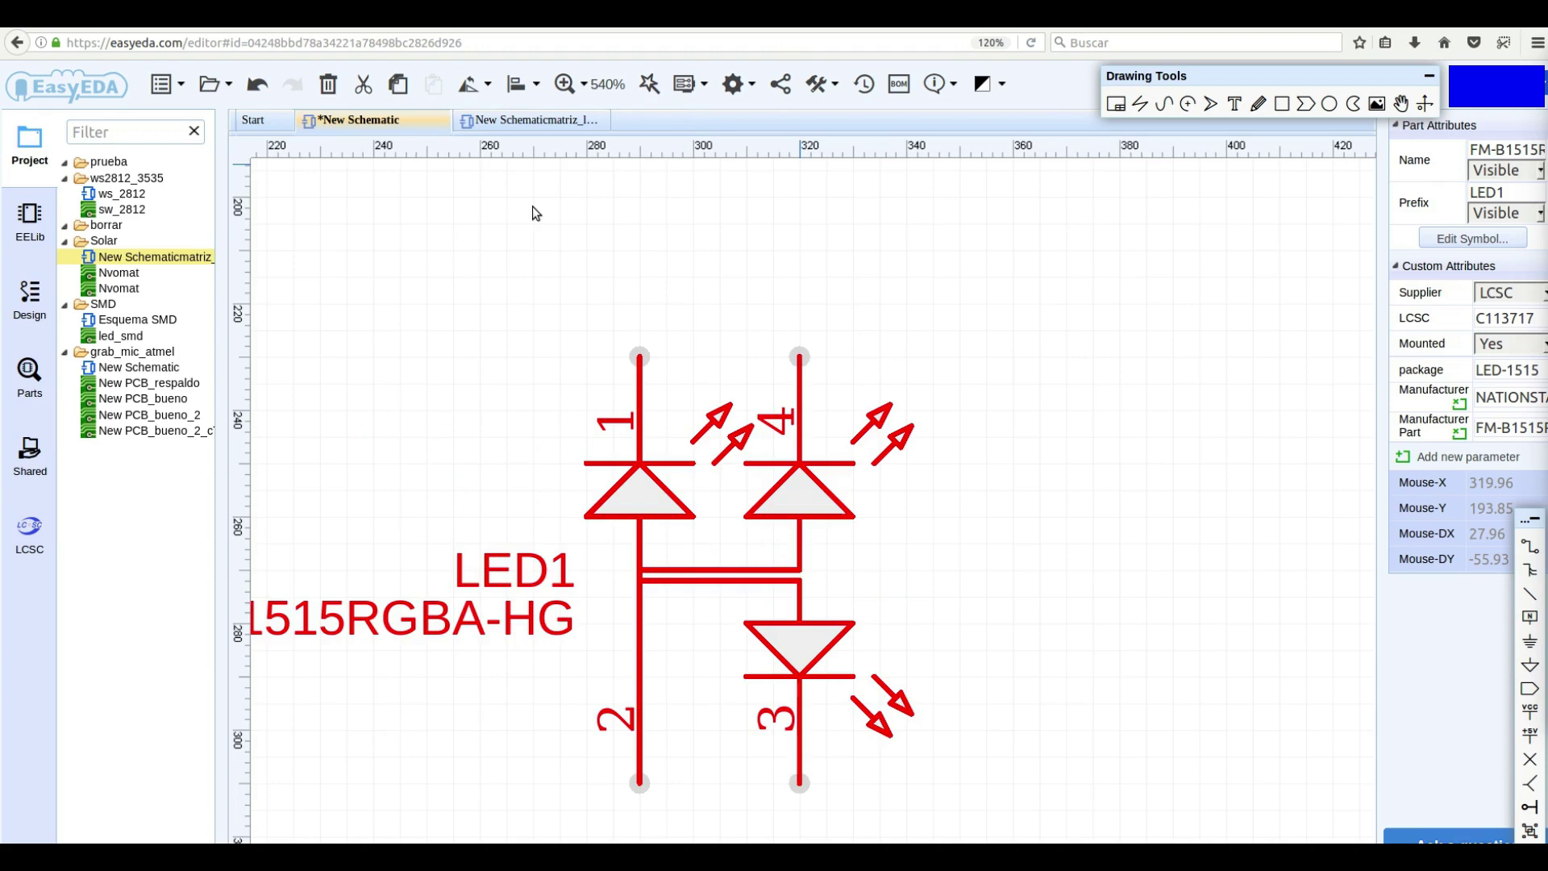
{"action": "left_click", "coordinate": [490, 85]}
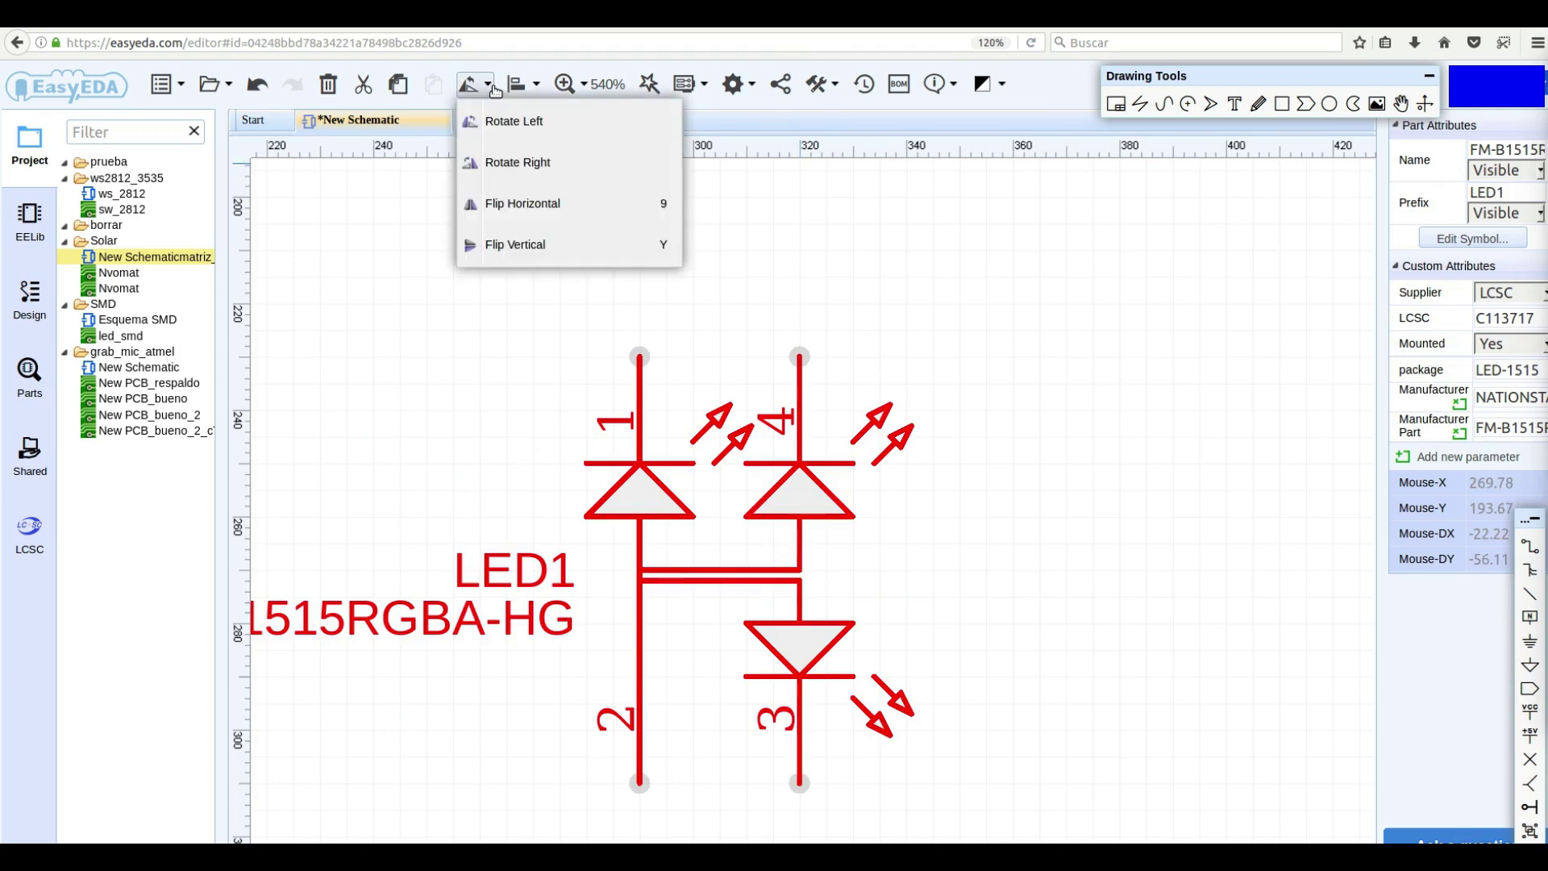
{"action": "left_click", "coordinate": [517, 206]}
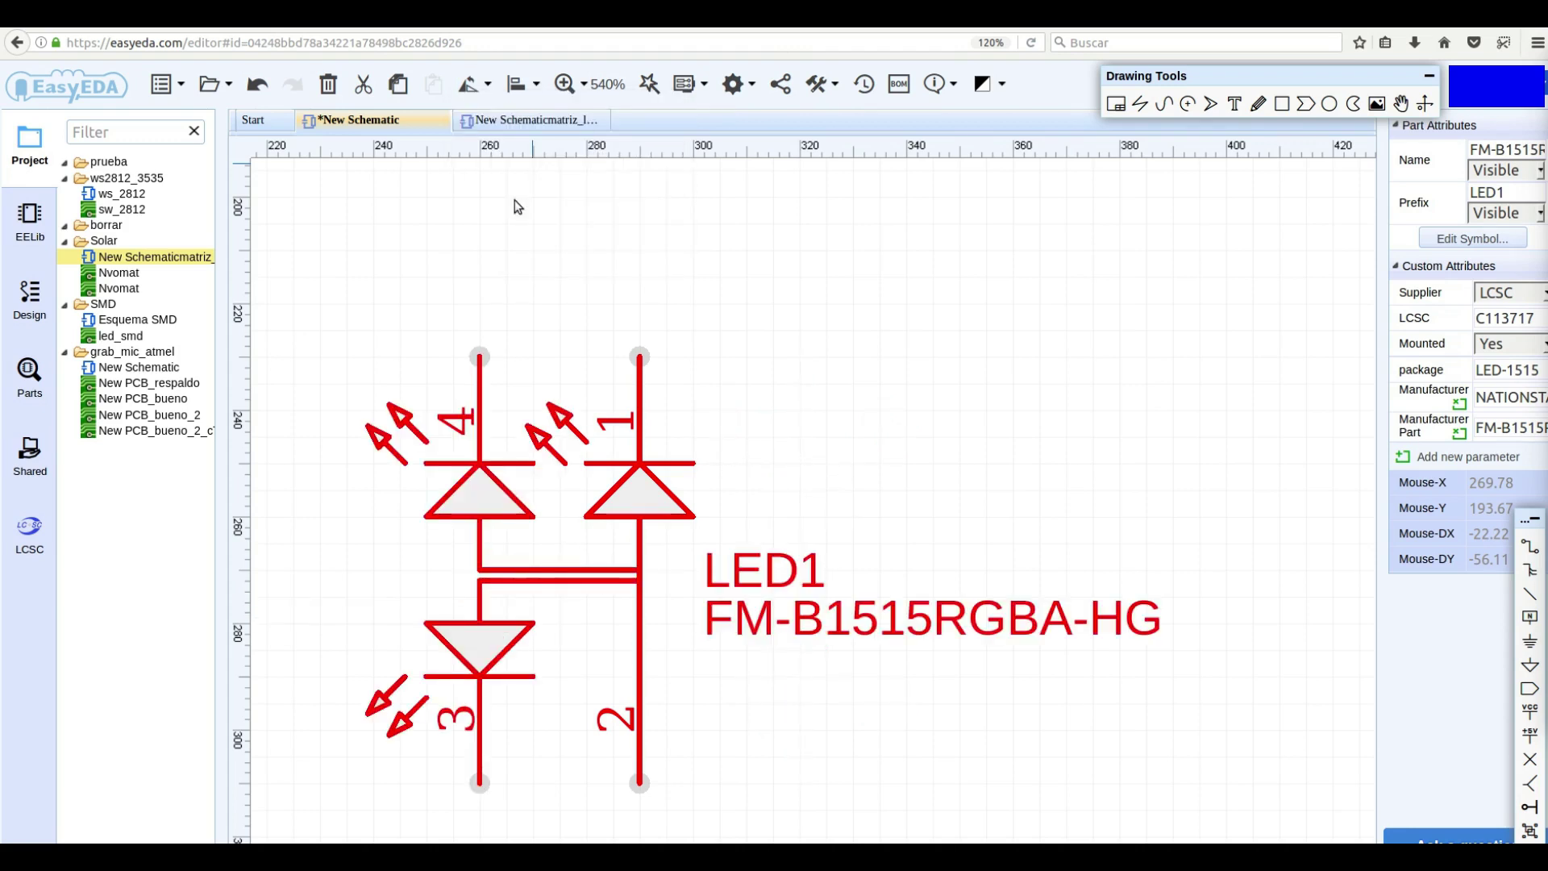
- Flip the LED vertically, and flip it vertically again to restore its orientation
{"action": "left_click", "coordinate": [489, 84]}
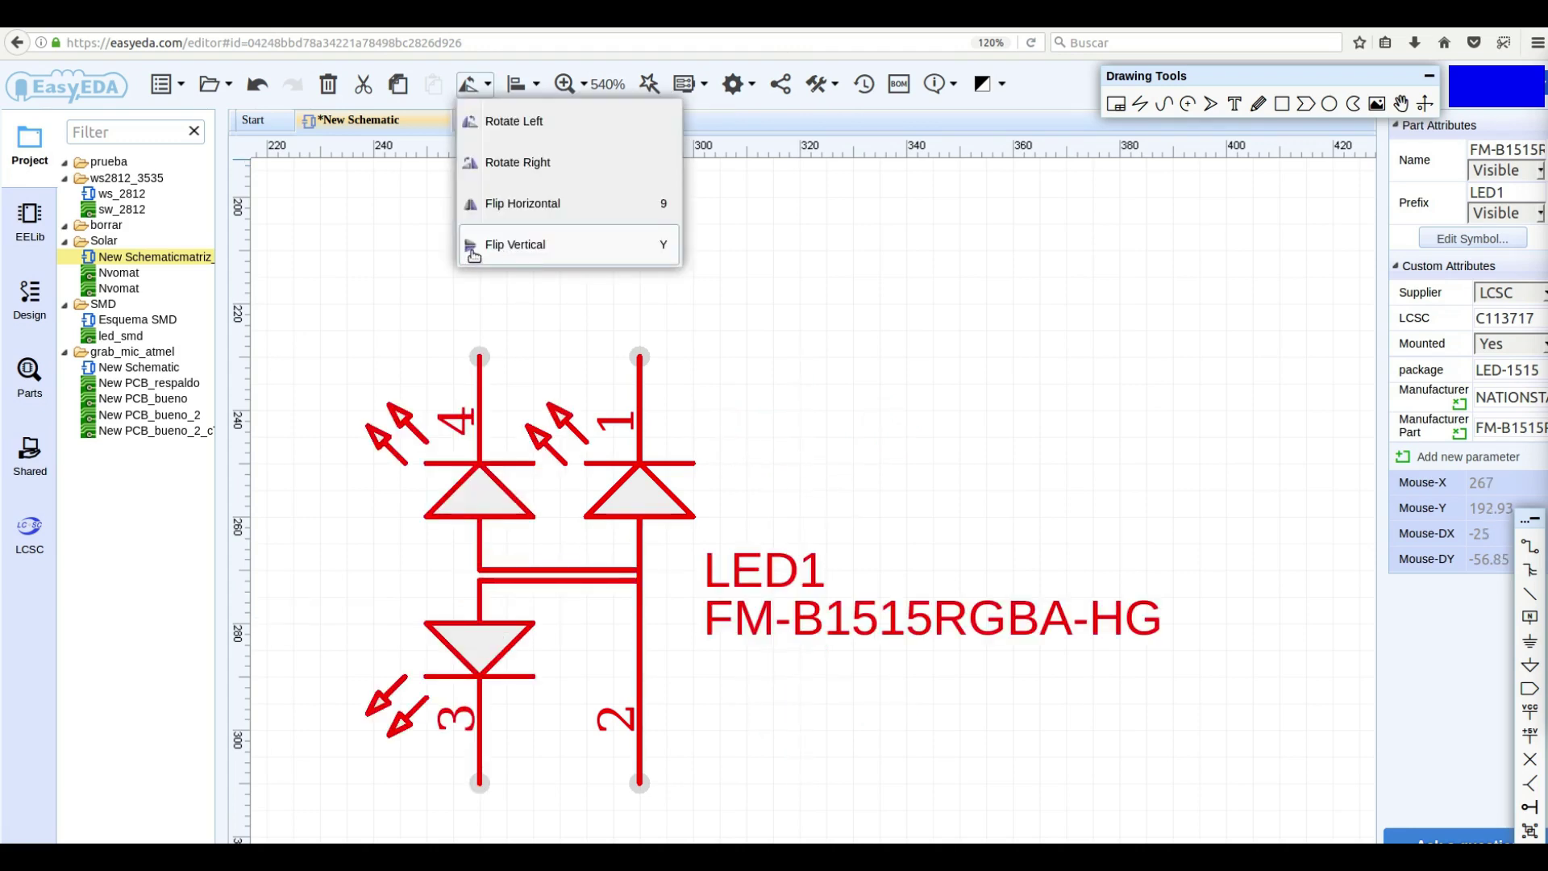
{"action": "left_click", "coordinate": [523, 245]}
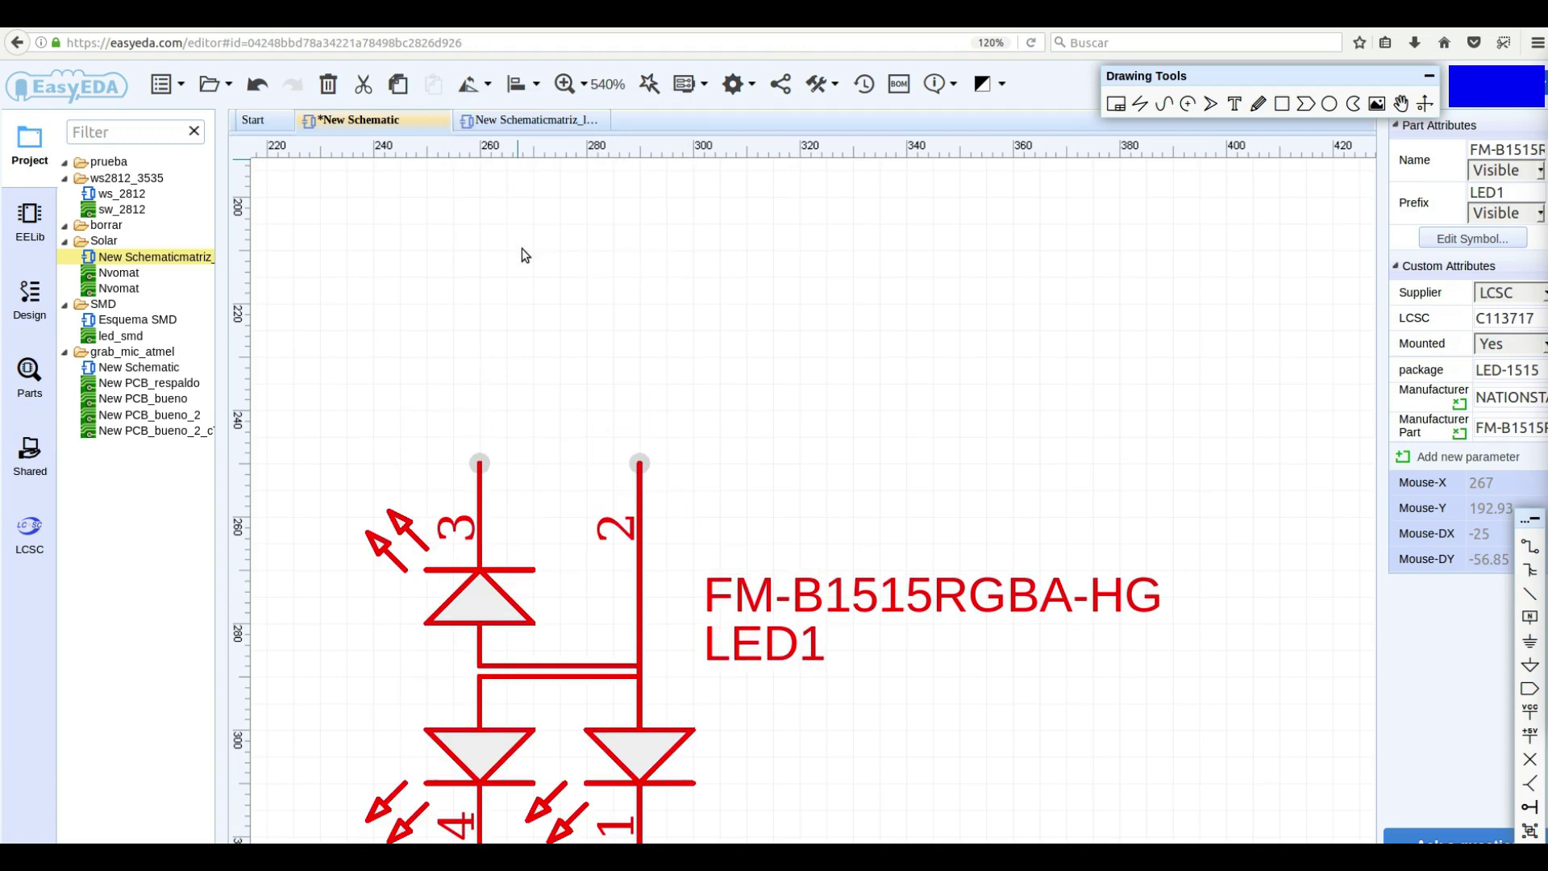
{"action": "left_click", "coordinate": [487, 84]}
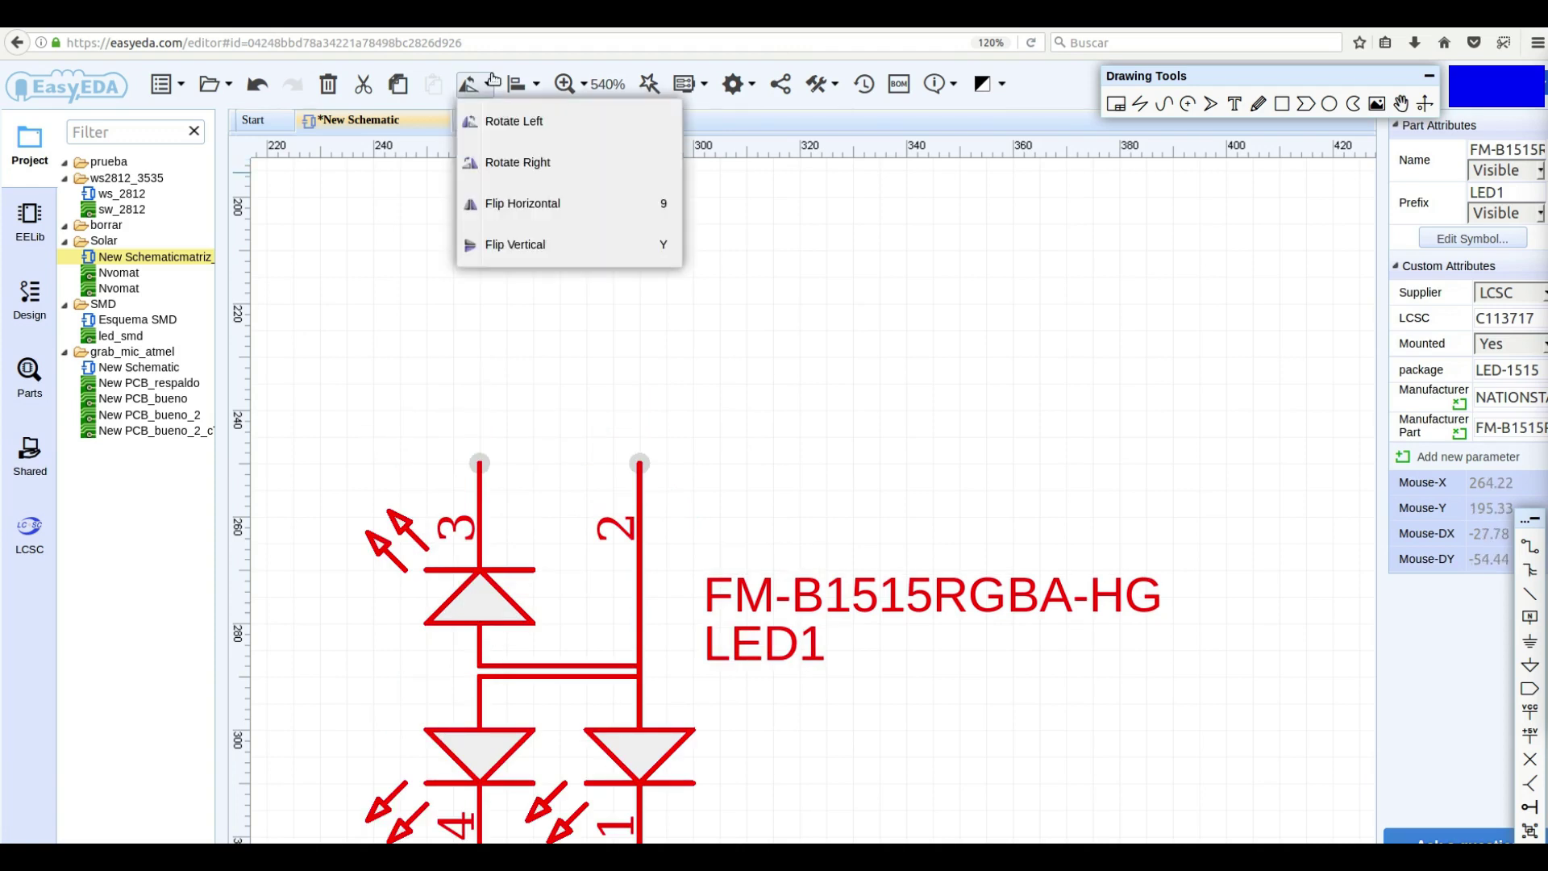
{"action": "left_click", "coordinate": [496, 245]}
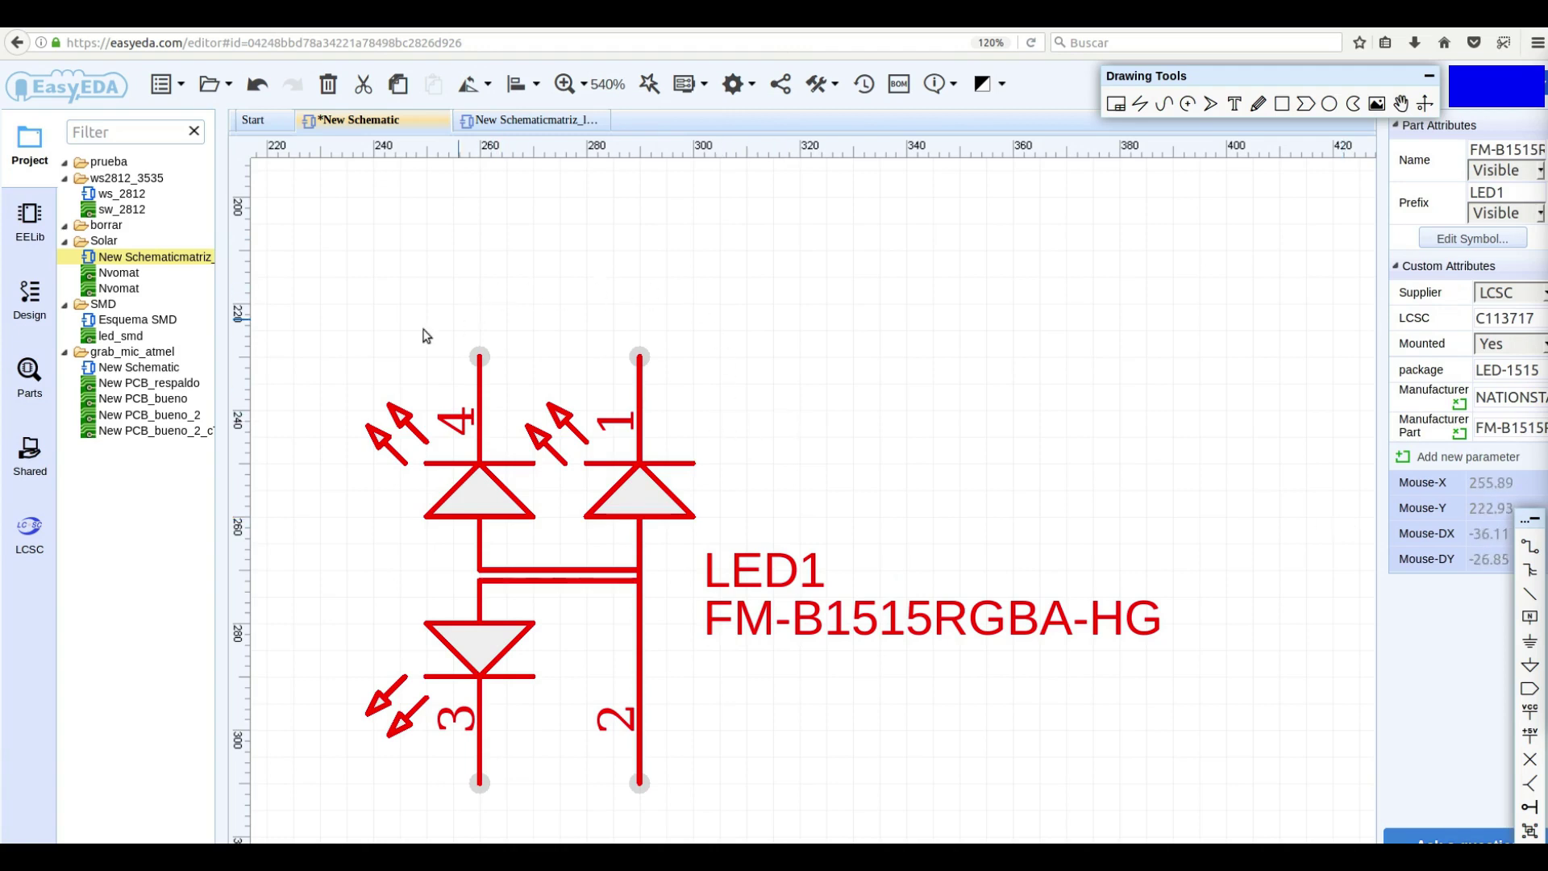
- Mark the LED's part name on the schematic and in its attributes, and set the name to Invisible
{"action": "mouse_move", "coordinate": [705, 636]}
{"action": "left_mouse_down"}
{"action": "mouse_move", "coordinate": [909, 624]}
{"action": "mouse_move", "coordinate": [1143, 651]}
{"action": "mouse_move", "coordinate": [1171, 587]}
{"action": "mouse_move", "coordinate": [968, 582]}
{"action": "mouse_move", "coordinate": [712, 642]}
{"action": "left_mouse_up"}
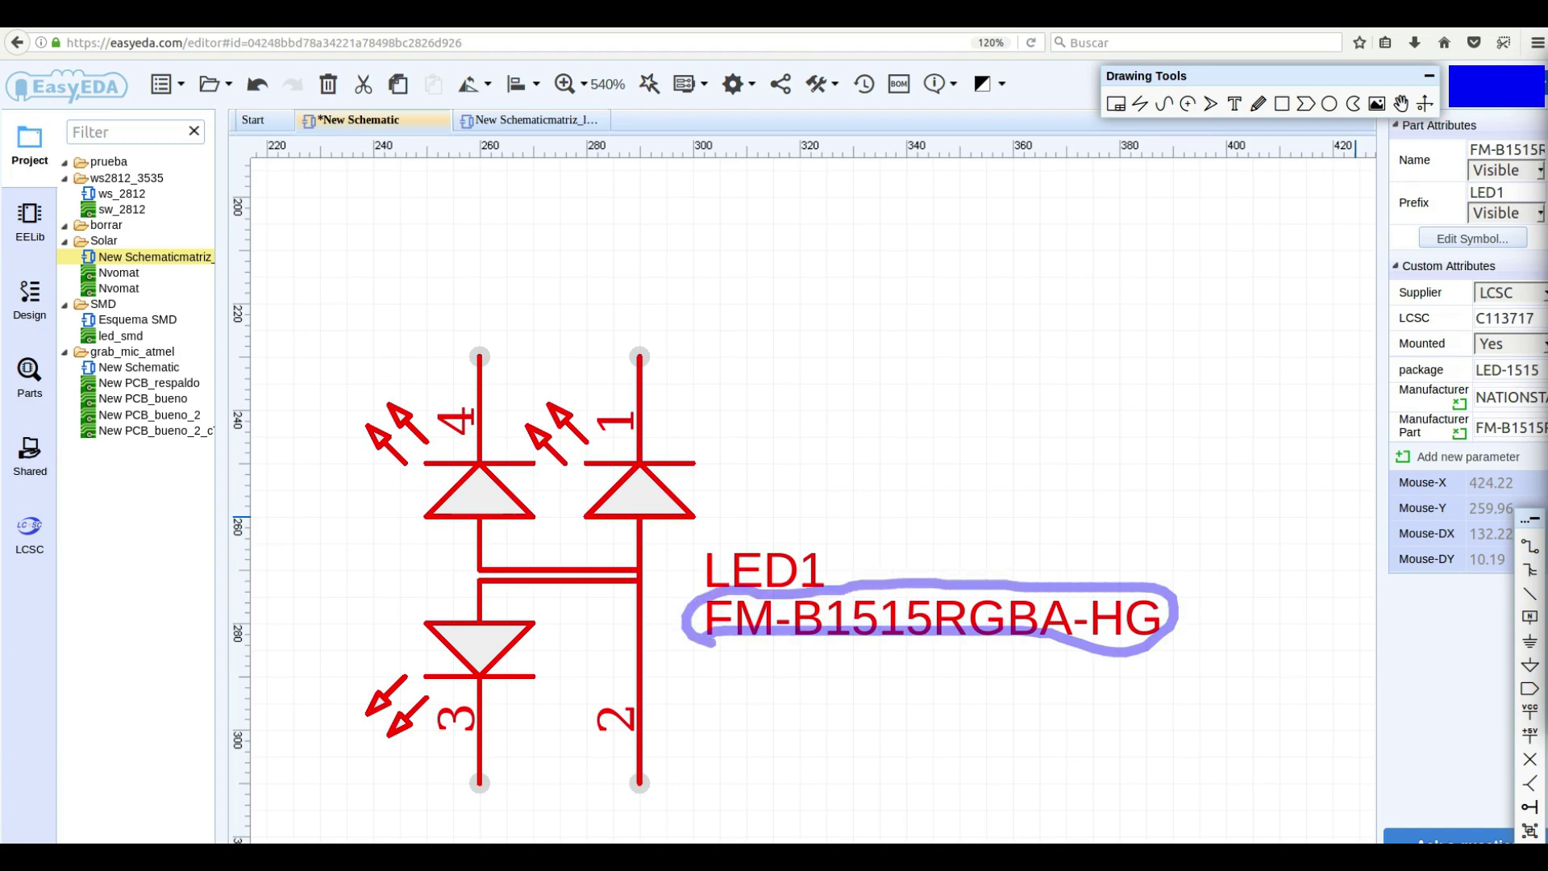
{"action": "key", "text": "shift+F9"}
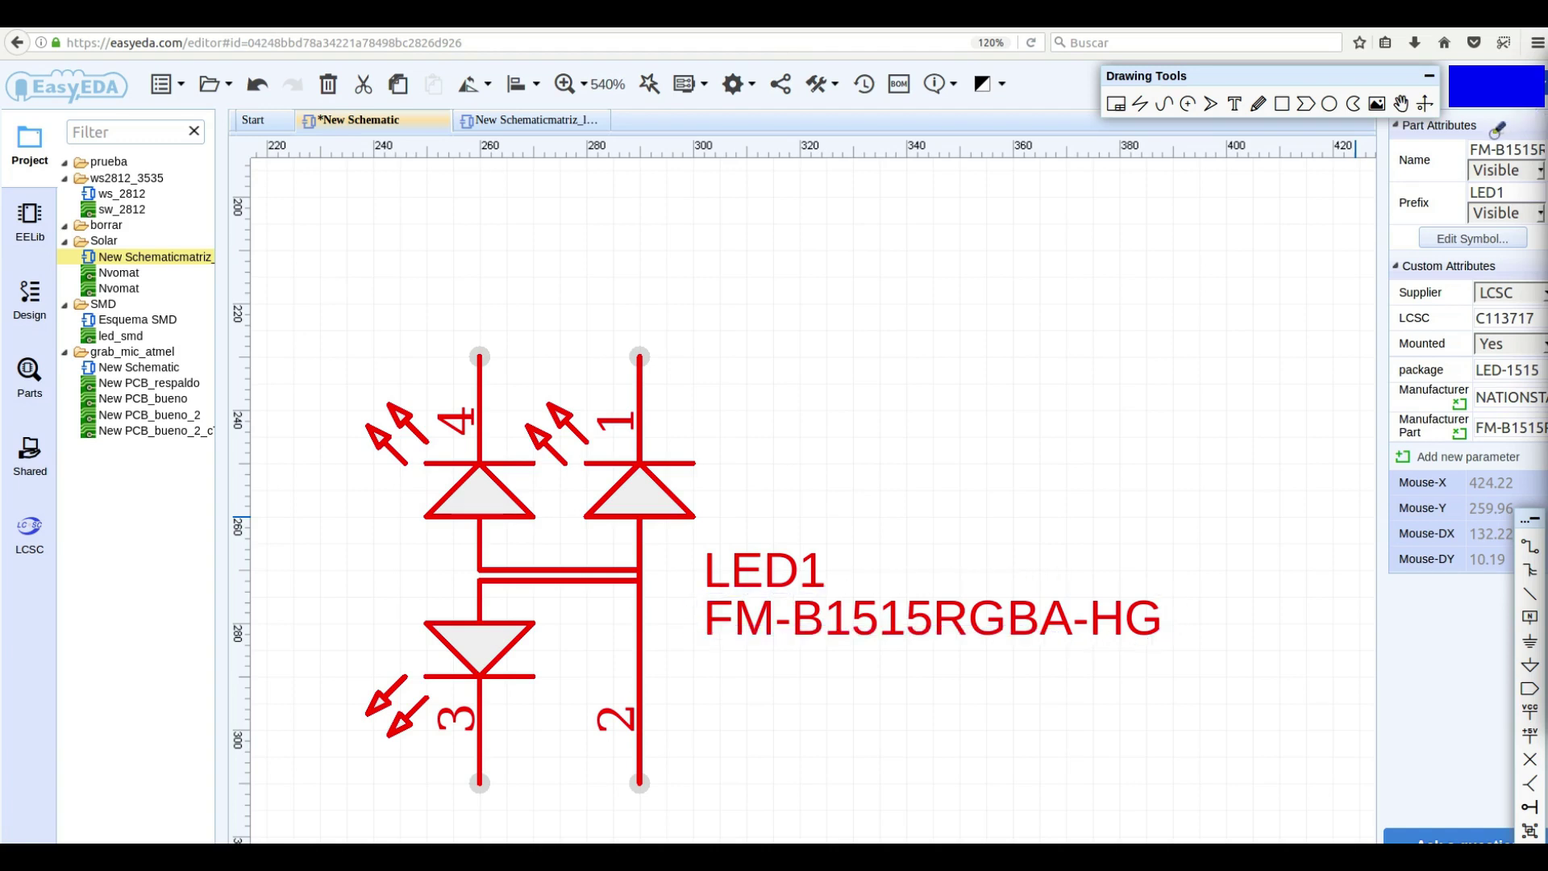
{"action": "left_click_drag", "start_coordinate": [1291, 151], "coordinate": [1462, 146]}
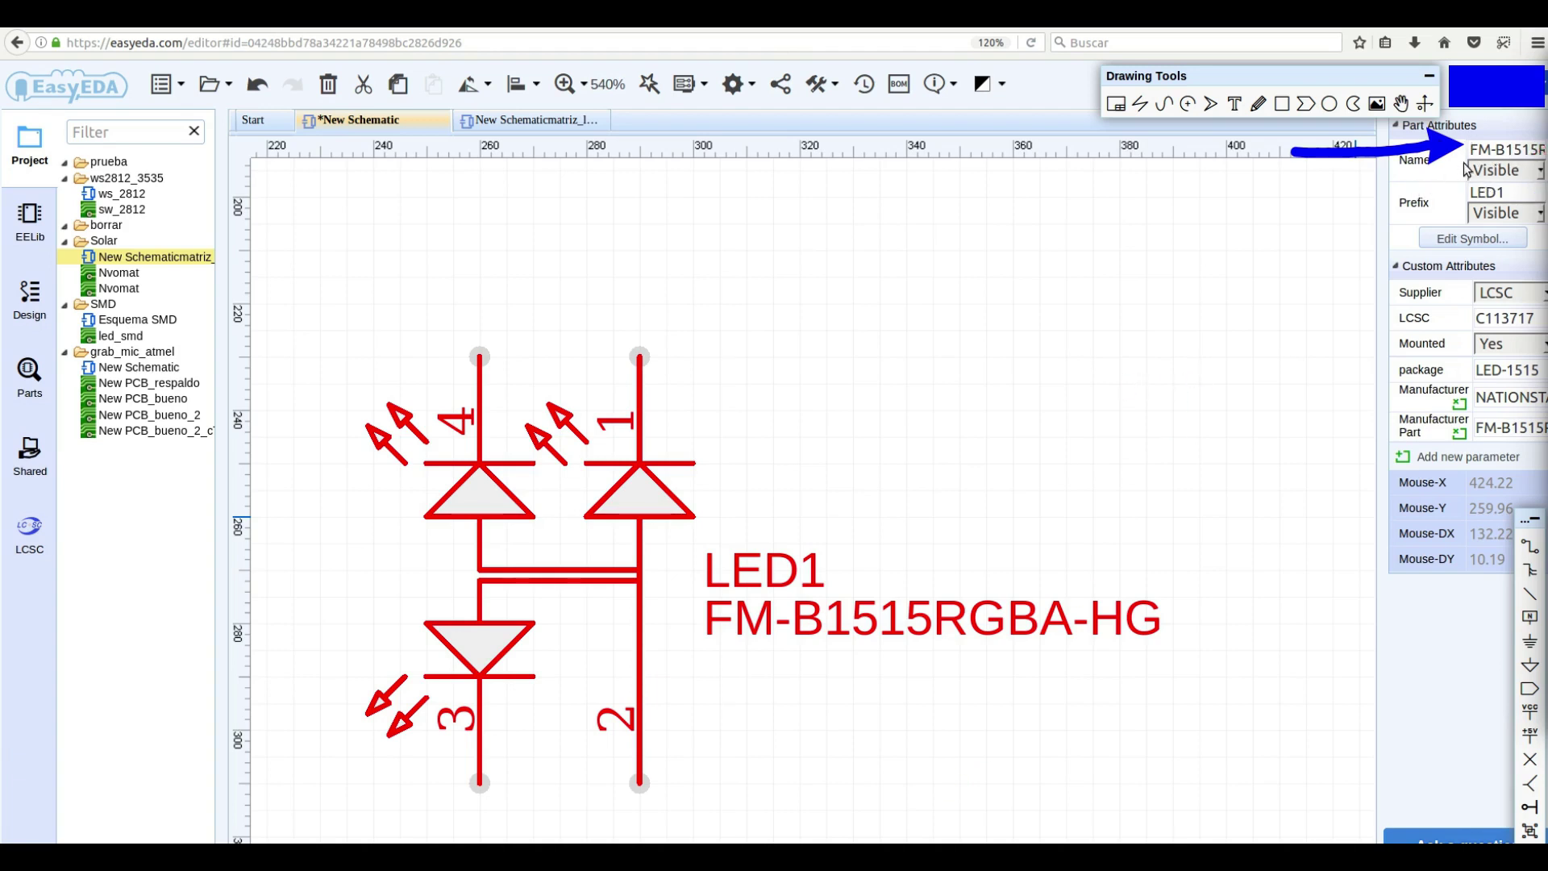
{"action": "left_click", "coordinate": [1538, 171]}
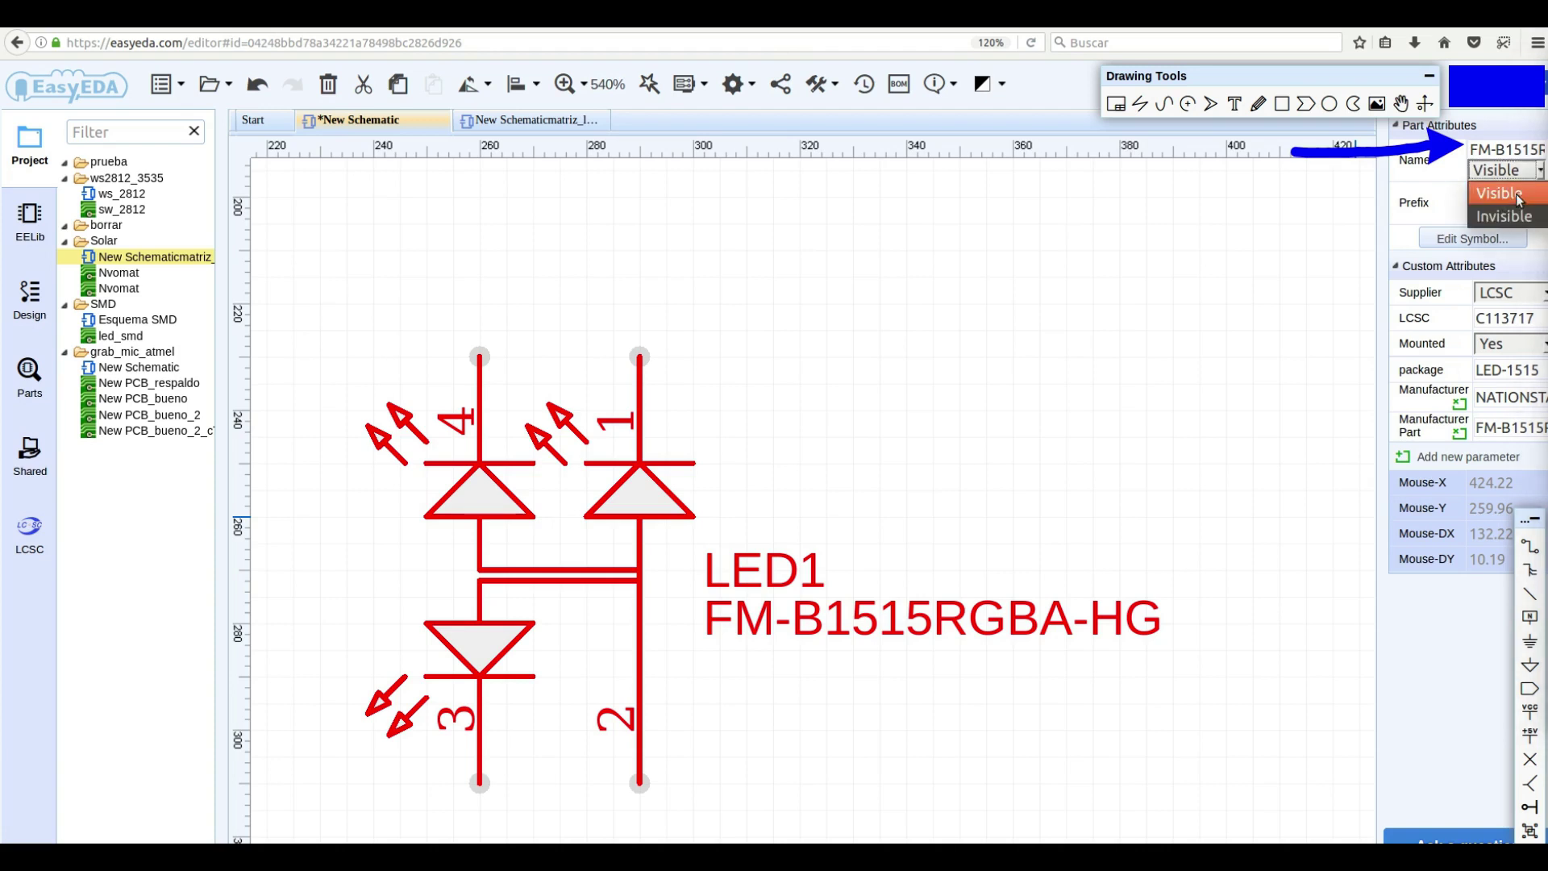
{"action": "left_click", "coordinate": [1513, 218]}
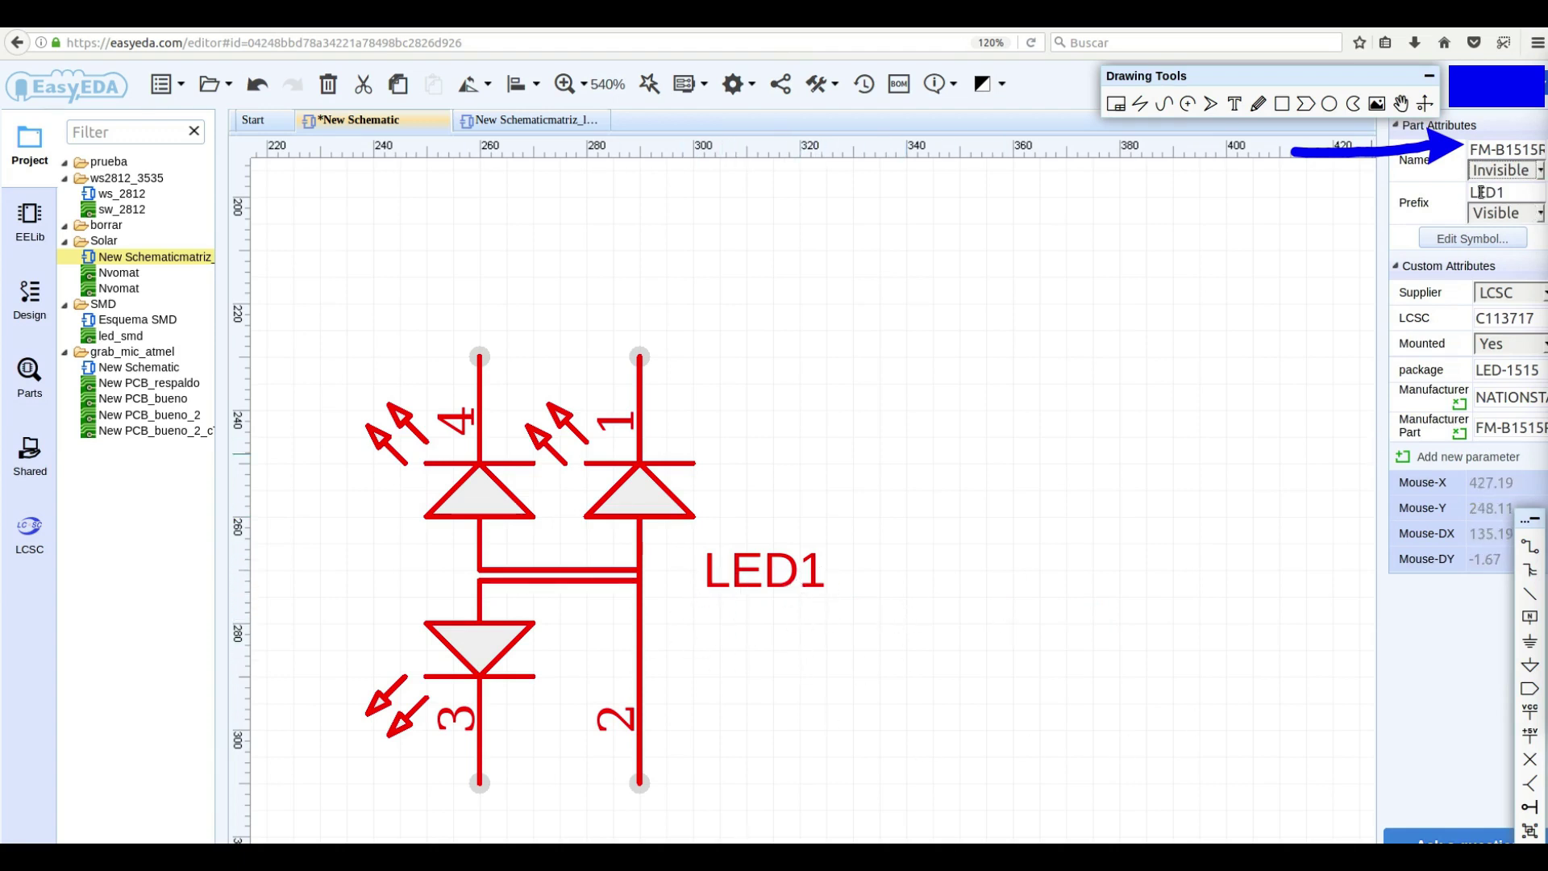
- Set the LED1 prefix to Invisible and switch it back to Visible
{"action": "left_click", "coordinate": [1541, 213]}
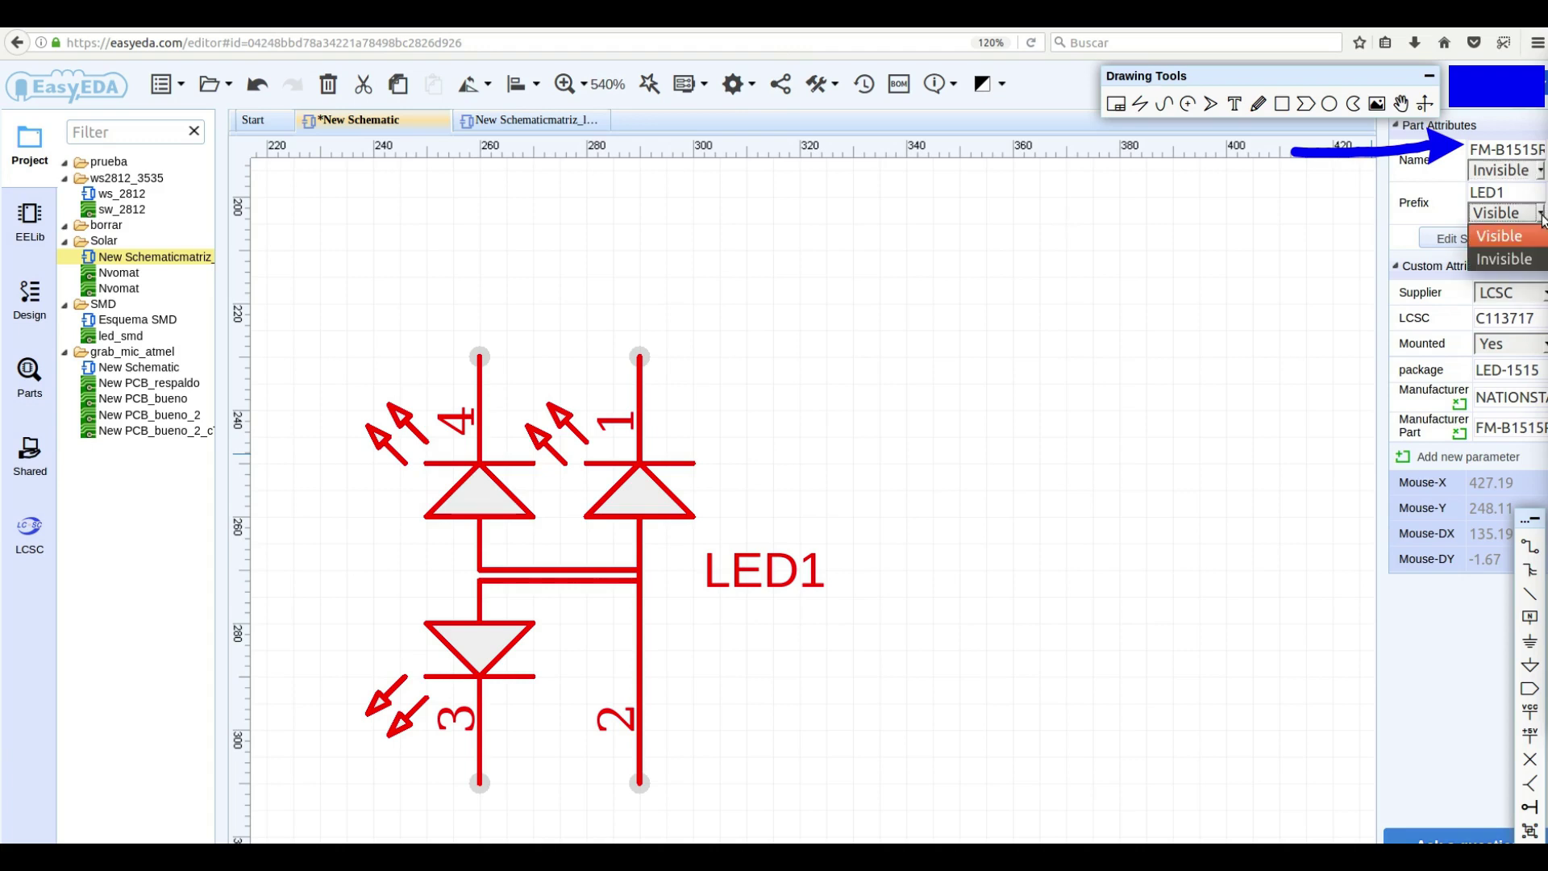
{"action": "left_click", "coordinate": [1519, 259]}
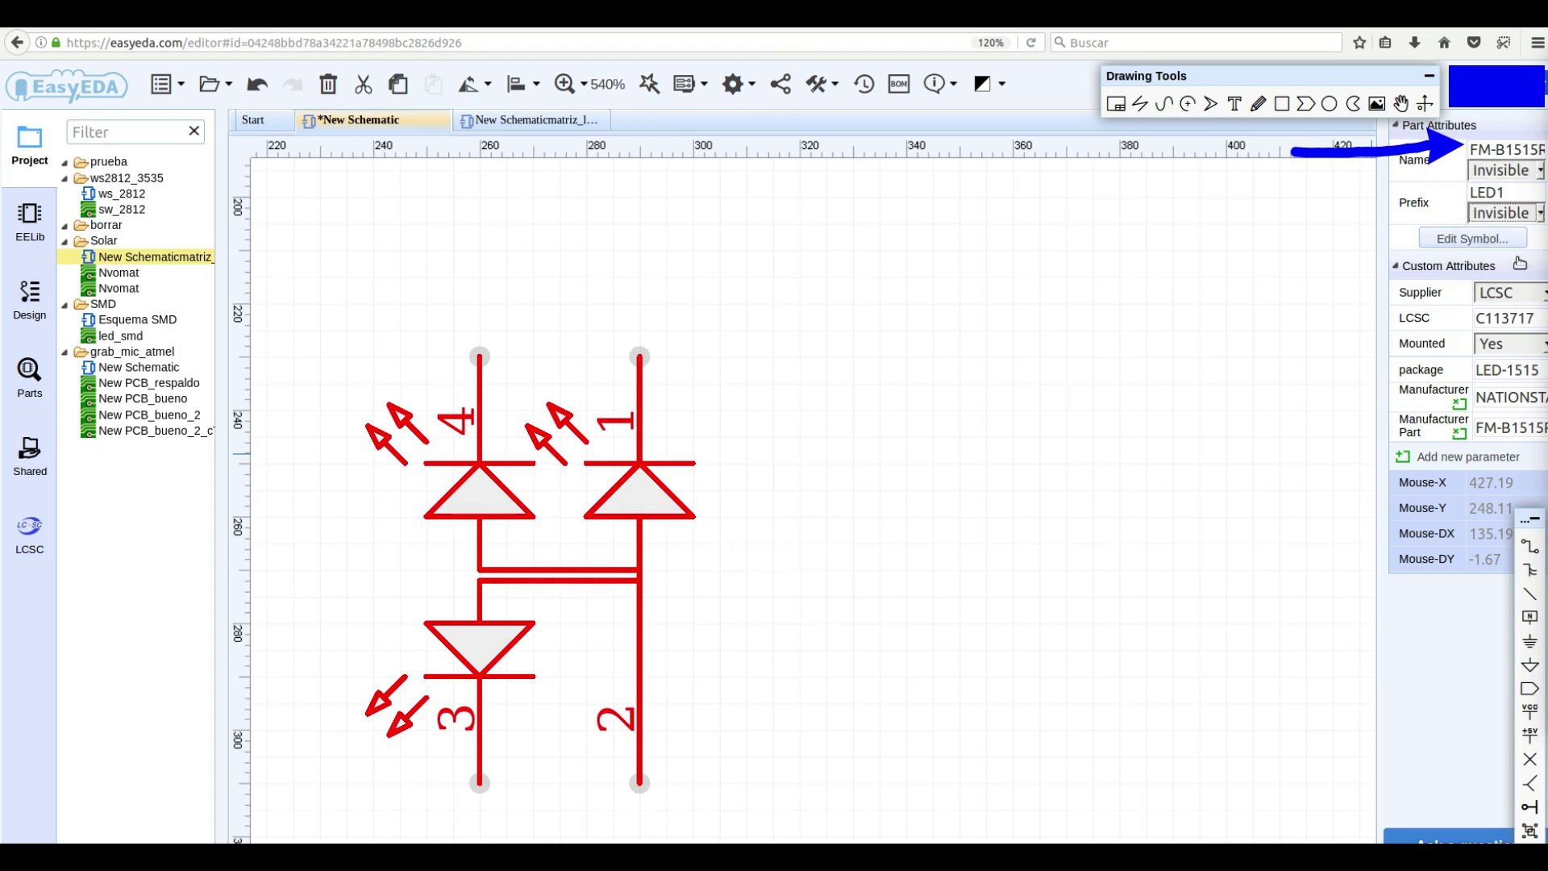
{"action": "left_click", "coordinate": [1522, 215]}
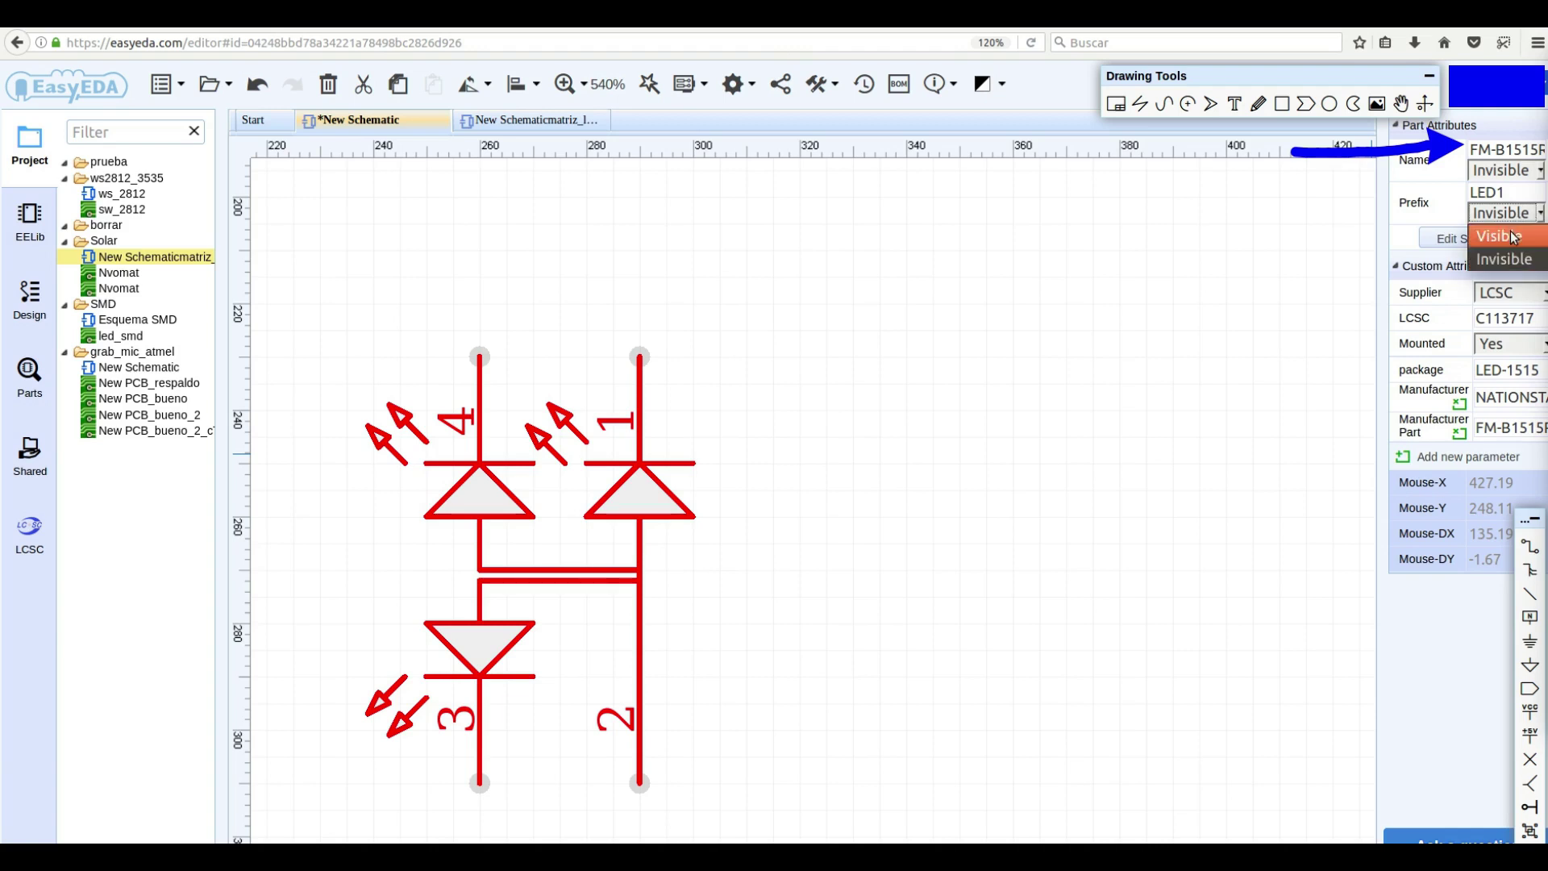
{"action": "left_click", "coordinate": [1512, 235]}
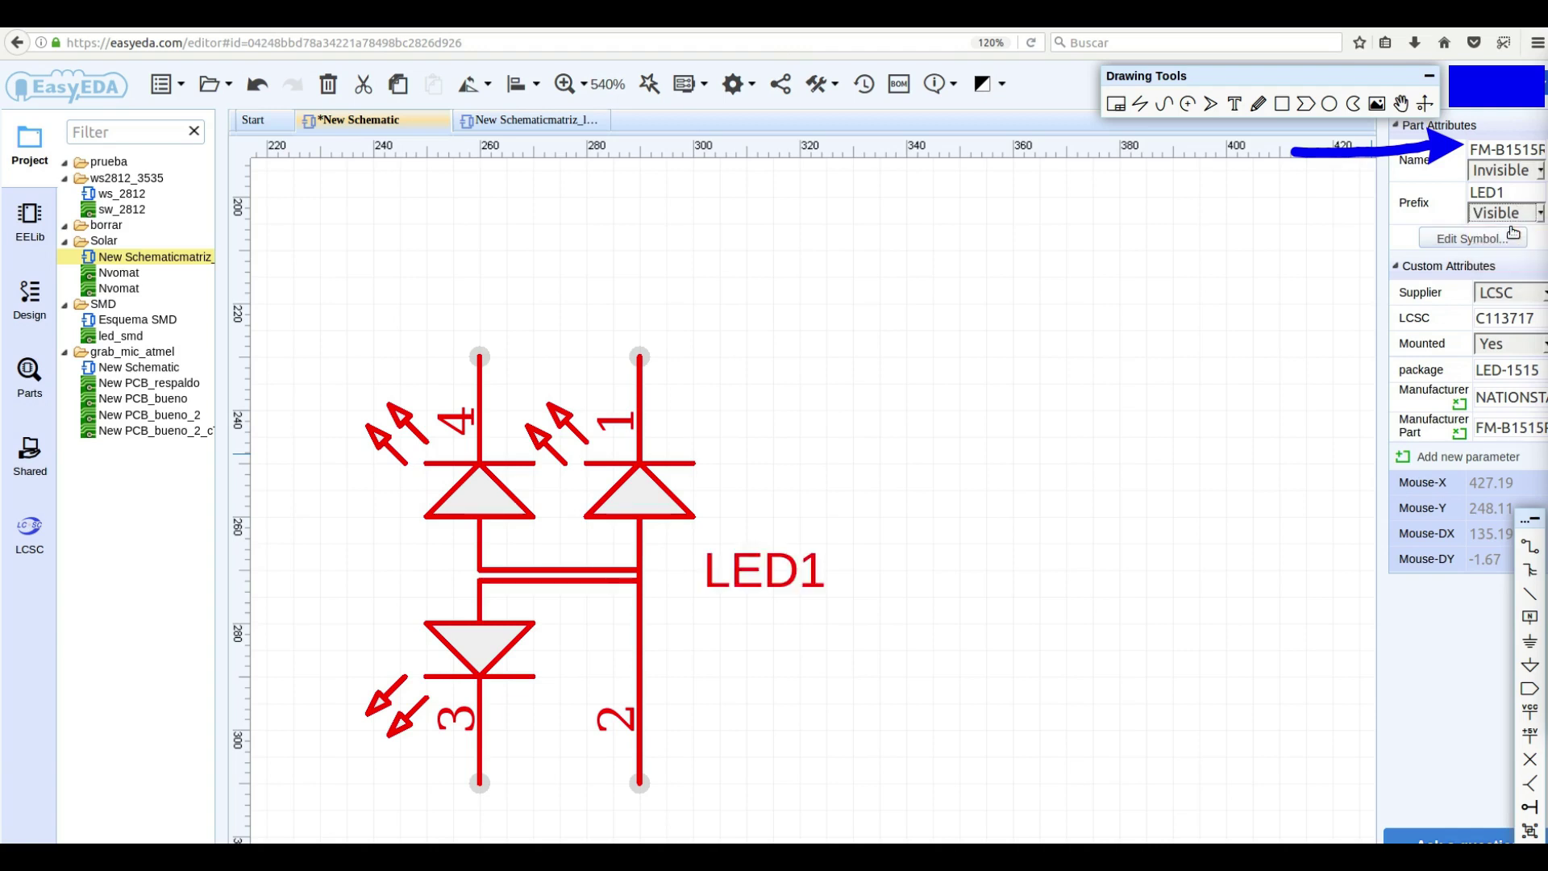
- Mark the LED's supplier, LCSC part number, package, manufacturer and manufacturer part attributes, and the LCSC entry of the editor
{"action": "left_click_drag", "start_coordinate": [1297, 290], "coordinate": [1398, 292]}
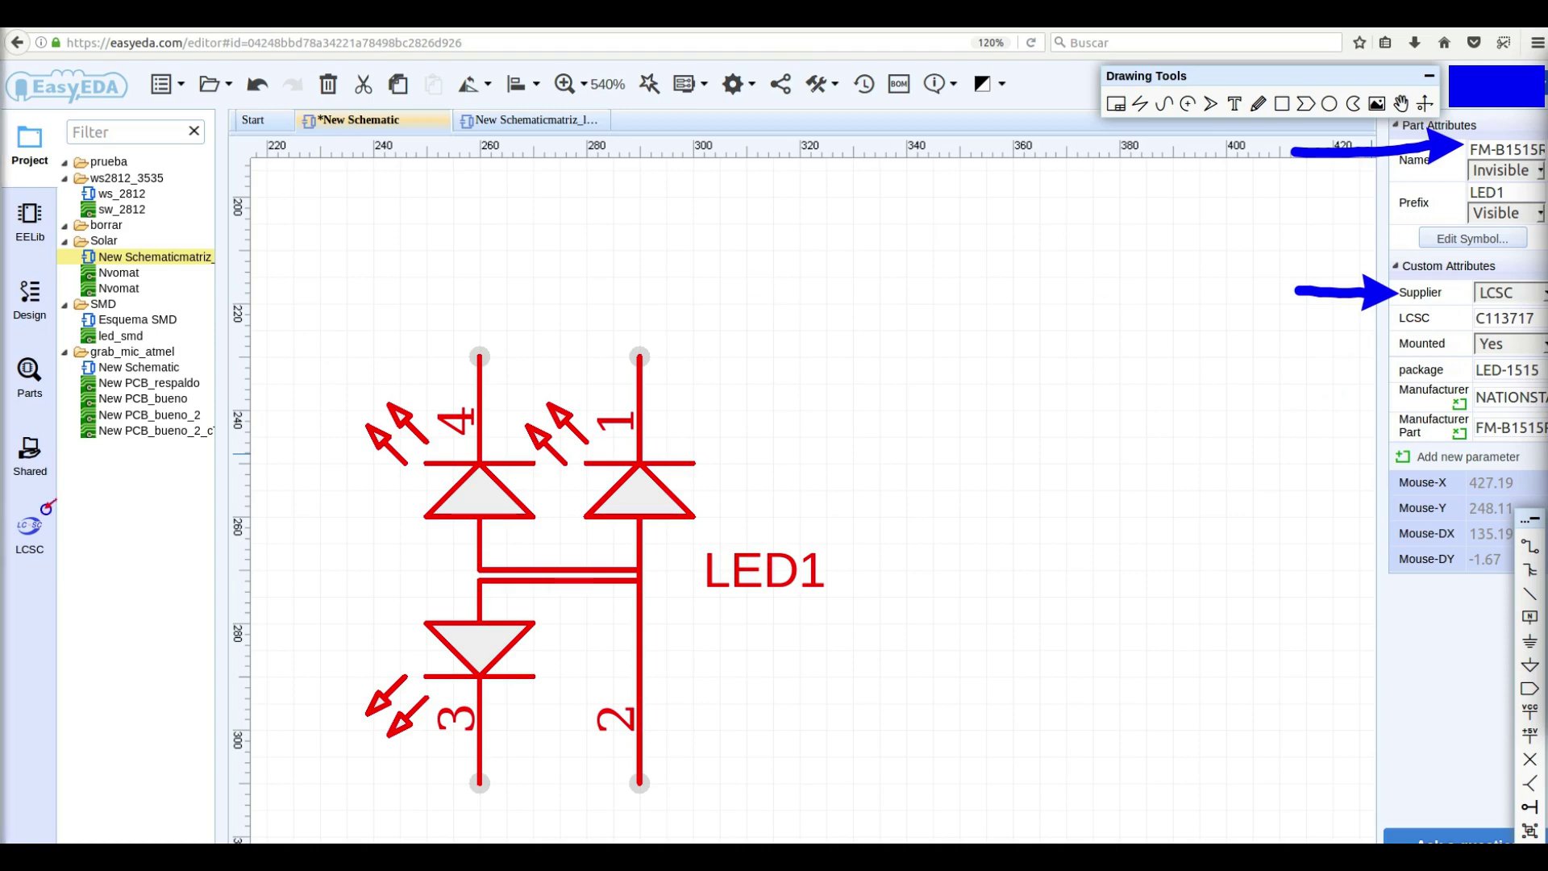
{"action": "mouse_move", "coordinate": [33, 494]}
{"action": "left_mouse_down"}
{"action": "mouse_move", "coordinate": [4, 508]}
{"action": "mouse_move", "coordinate": [14, 574]}
{"action": "mouse_move", "coordinate": [65, 571]}
{"action": "mouse_move", "coordinate": [63, 495]}
{"action": "mouse_move", "coordinate": [34, 489]}
{"action": "left_mouse_up"}
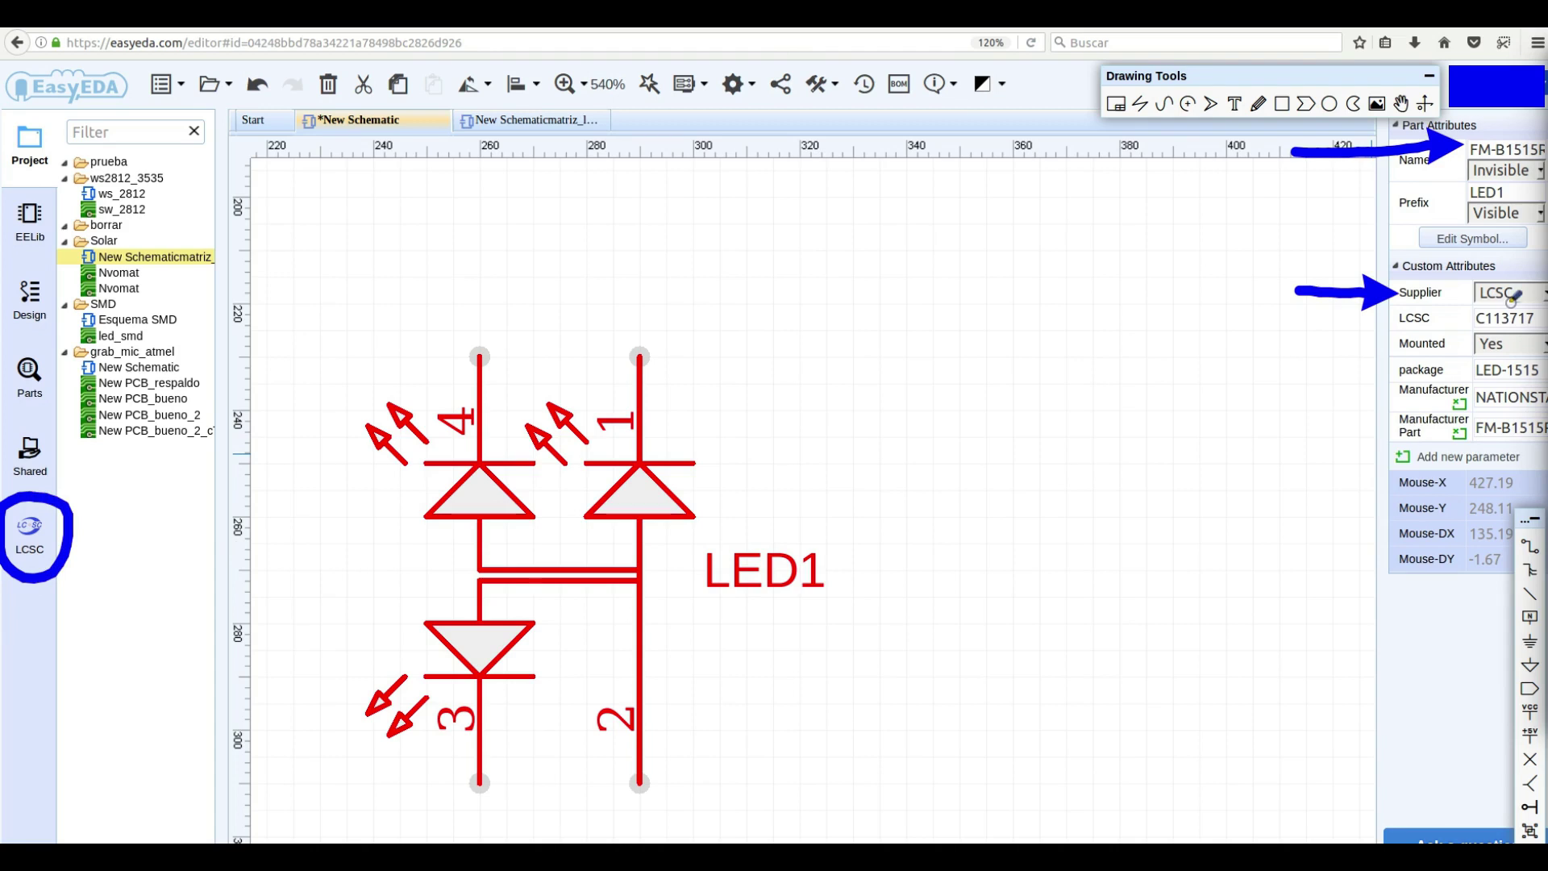
{"action": "left_click_drag", "start_coordinate": [1477, 332], "coordinate": [1544, 329]}
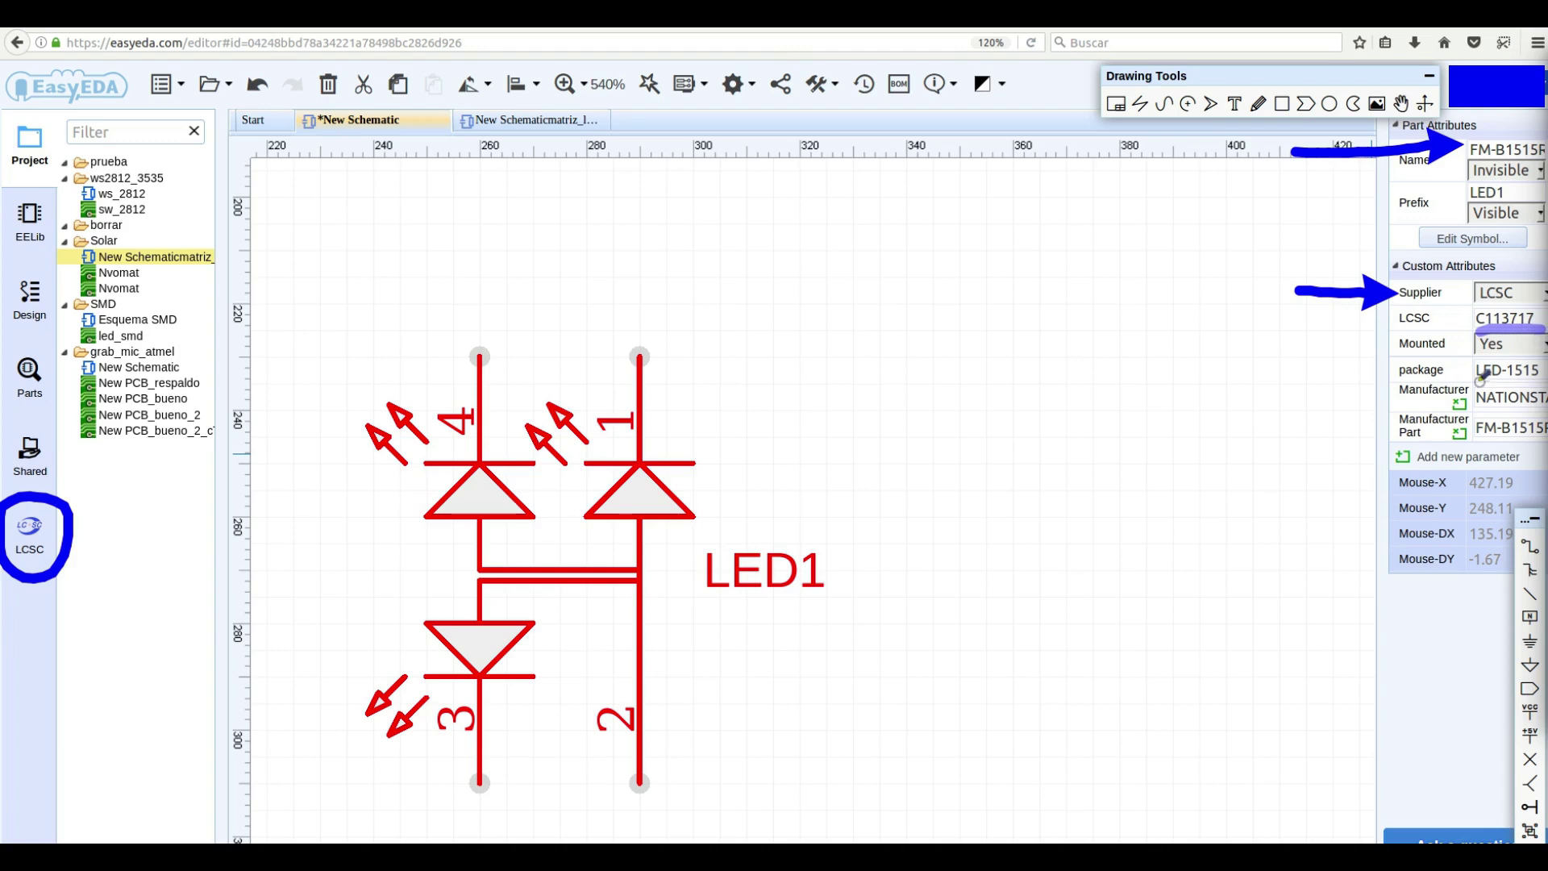
{"action": "left_click_drag", "start_coordinate": [1478, 375], "coordinate": [1544, 376]}
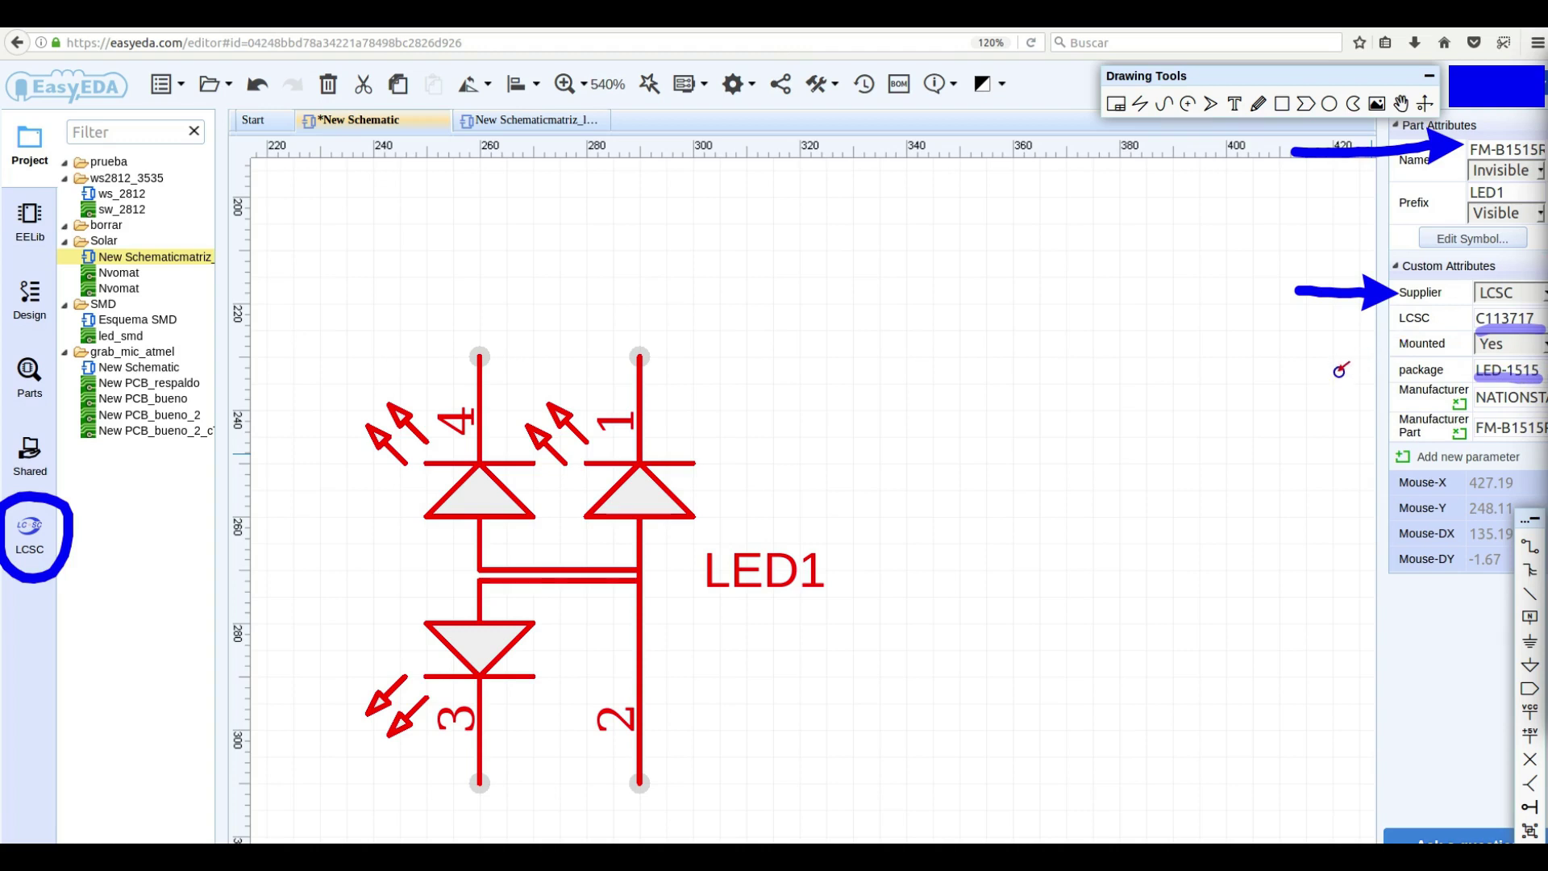
{"action": "left_click_drag", "start_coordinate": [1312, 385], "coordinate": [1396, 388]}
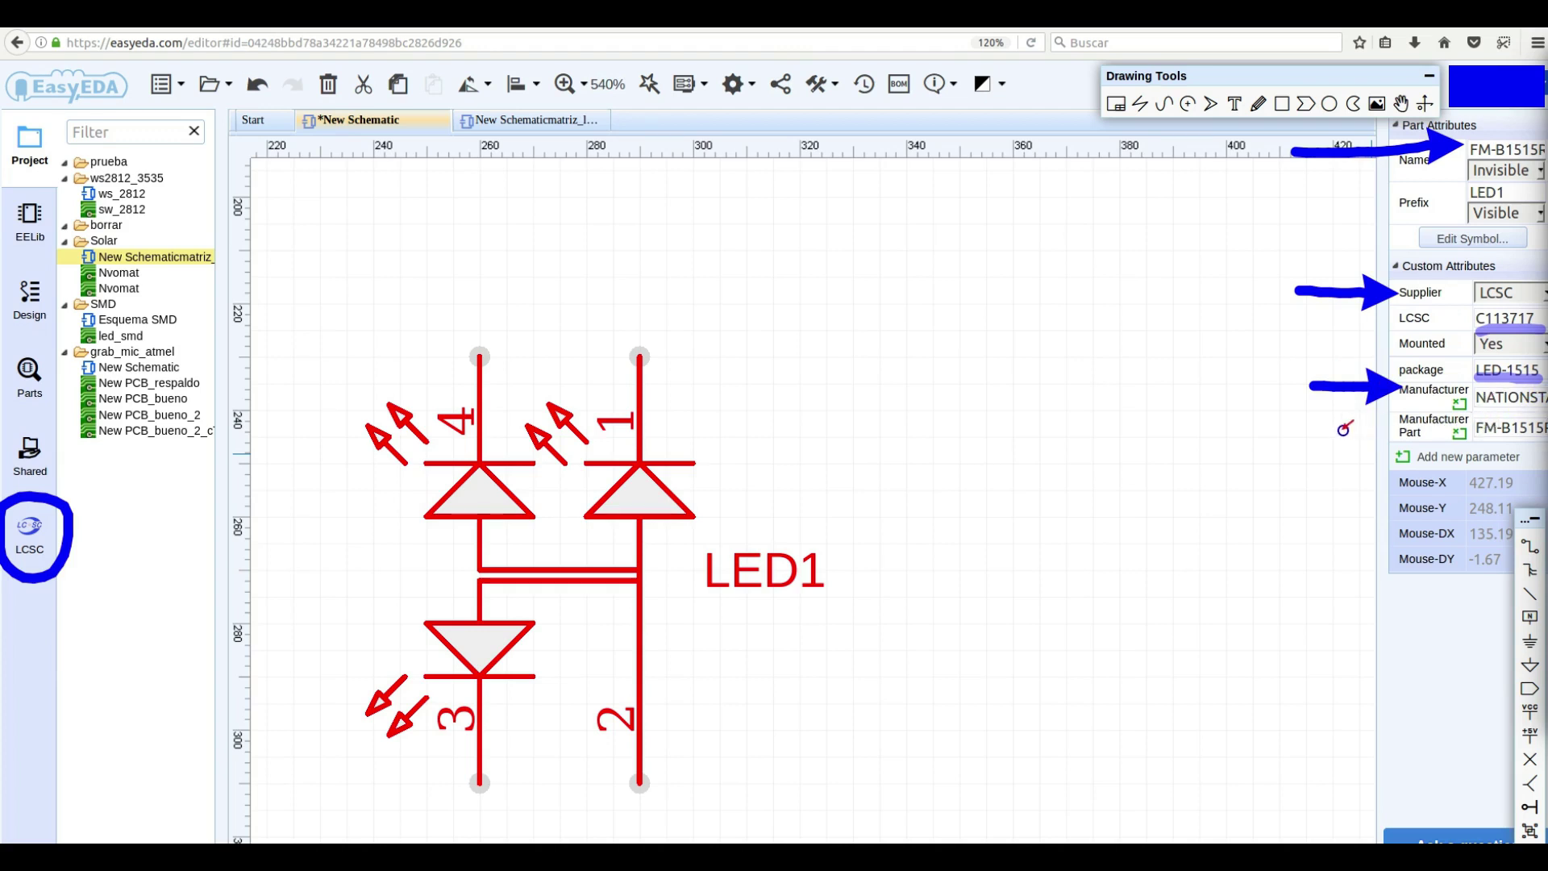
{"action": "left_click_drag", "start_coordinate": [1324, 428], "coordinate": [1402, 428]}
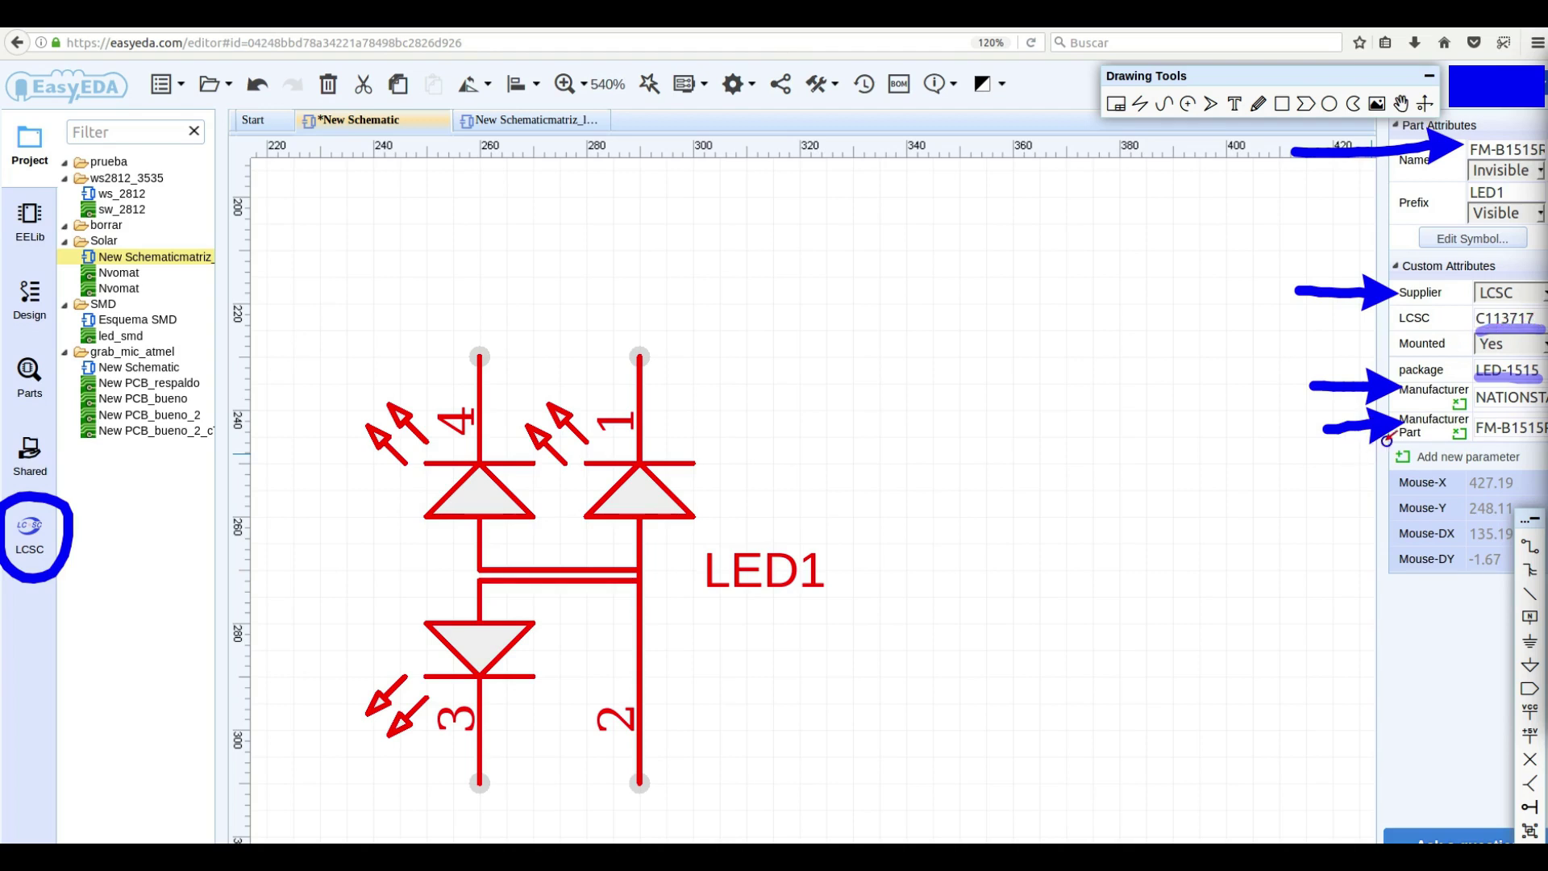
{"action": "left_click_drag", "start_coordinate": [1272, 317], "coordinate": [1403, 318]}
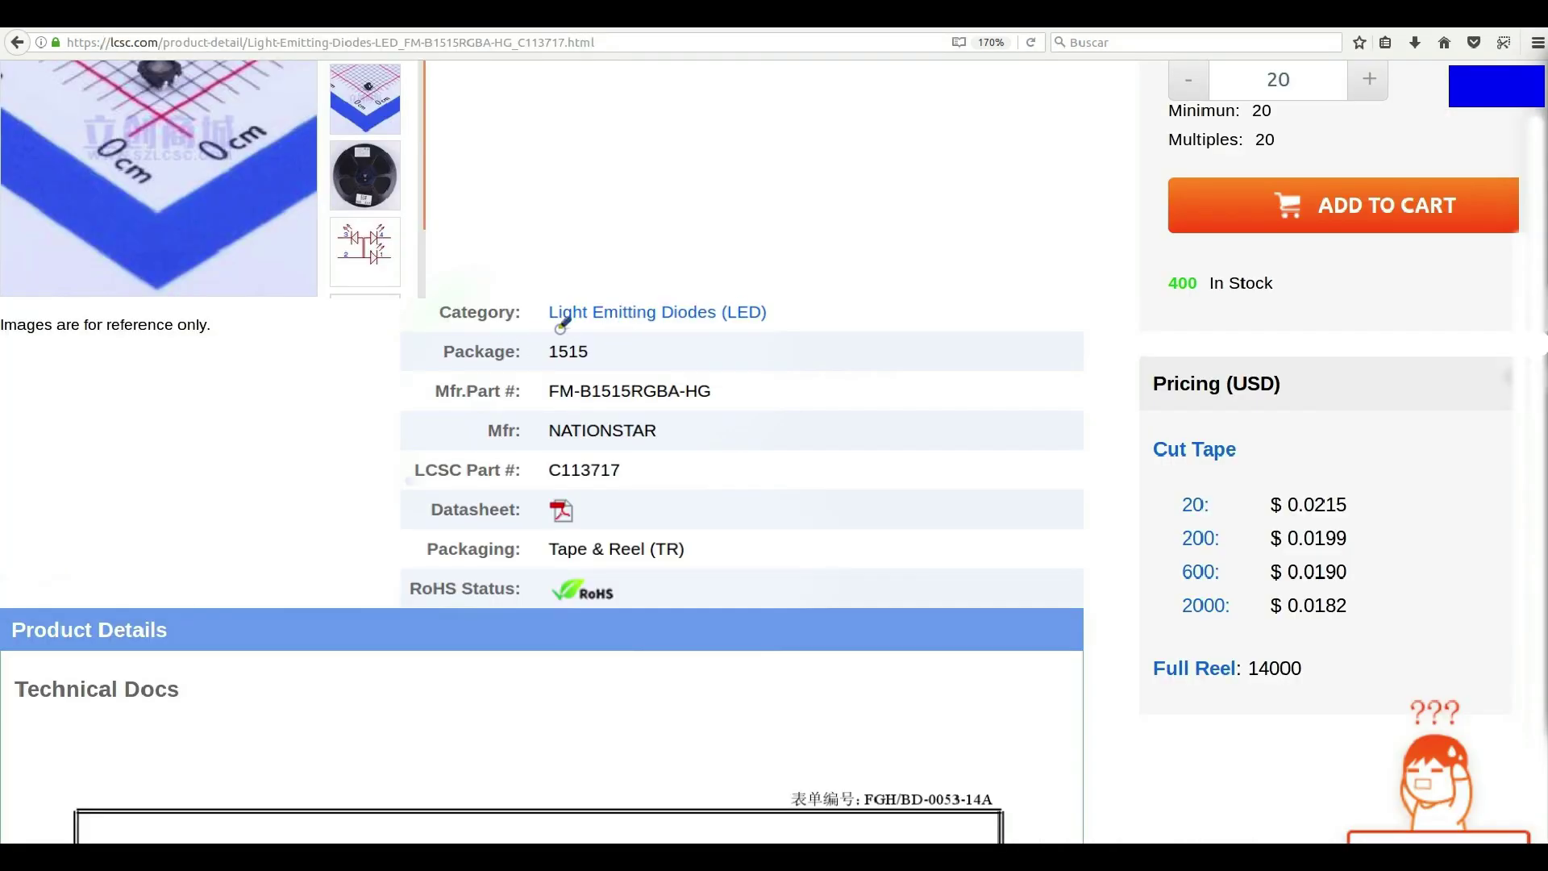
- Mark the package, manufacturer part number, manufacturer and LCSC part number on the LED's LCSC product page
{"action": "mouse_move", "coordinate": [482, 323]}
{"action": "left_mouse_down"}
{"action": "mouse_move", "coordinate": [442, 347]}
{"action": "mouse_move", "coordinate": [612, 376]}
{"action": "mouse_move", "coordinate": [562, 331]}
{"action": "left_mouse_up"}
{"action": "mouse_move", "coordinate": [432, 389]}
{"action": "left_mouse_down"}
{"action": "mouse_move", "coordinate": [459, 407]}
{"action": "mouse_move", "coordinate": [564, 413]}
{"action": "mouse_move", "coordinate": [658, 367]}
{"action": "mouse_move", "coordinate": [431, 375]}
{"action": "mouse_move", "coordinate": [427, 393]}
{"action": "left_mouse_up"}
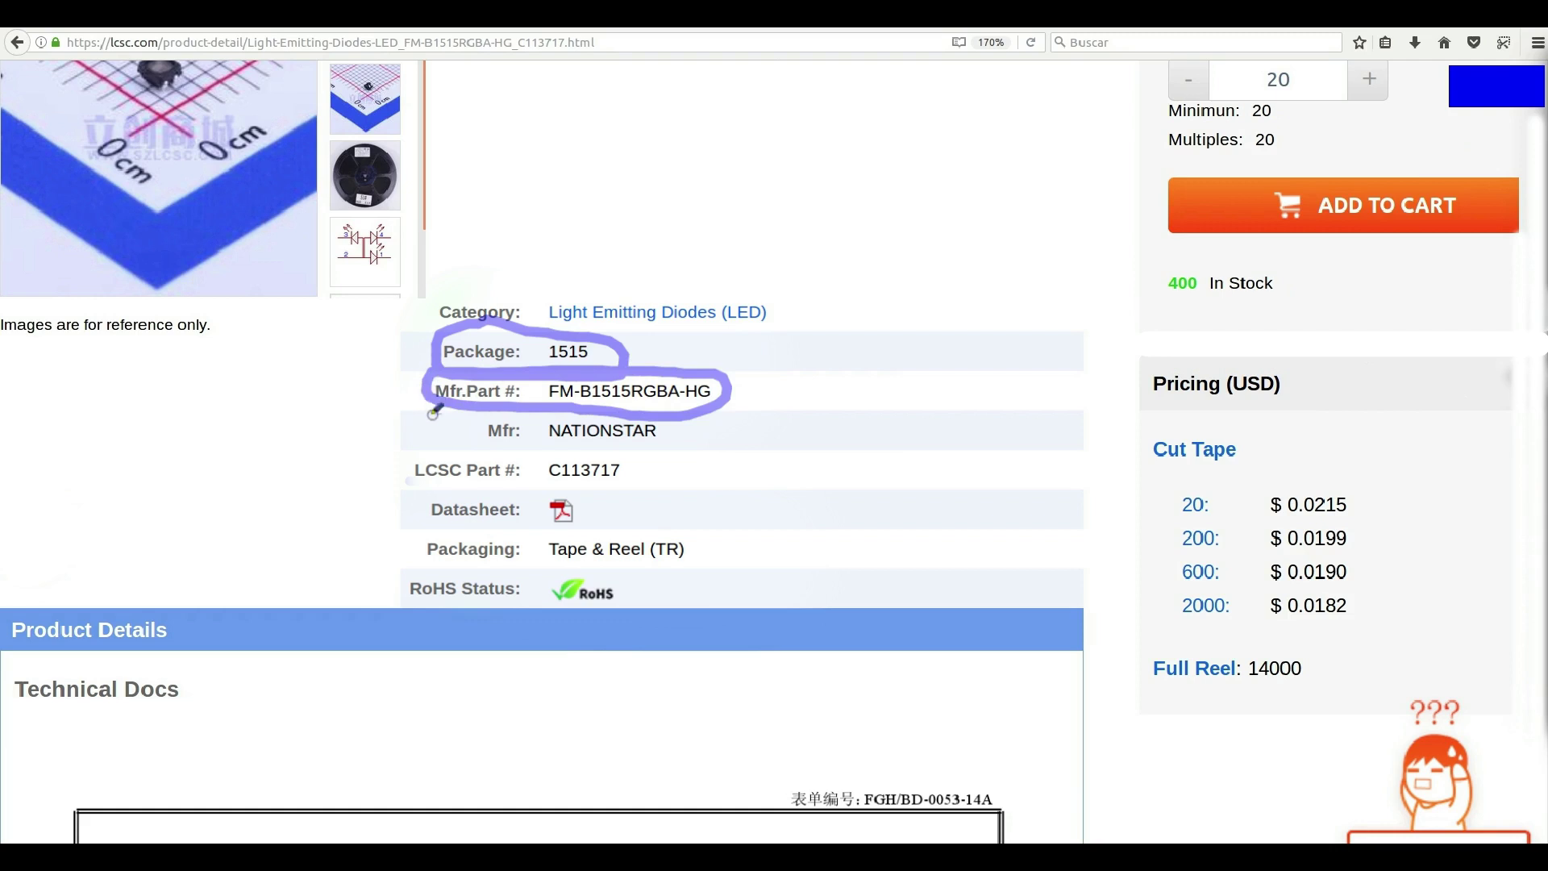
{"action": "mouse_move", "coordinate": [533, 429]}
{"action": "left_mouse_down"}
{"action": "mouse_move", "coordinate": [653, 453]}
{"action": "mouse_move", "coordinate": [677, 419]}
{"action": "mouse_move", "coordinate": [535, 416]}
{"action": "mouse_move", "coordinate": [532, 487]}
{"action": "mouse_move", "coordinate": [653, 487]}
{"action": "mouse_move", "coordinate": [639, 456]}
{"action": "left_mouse_up"}
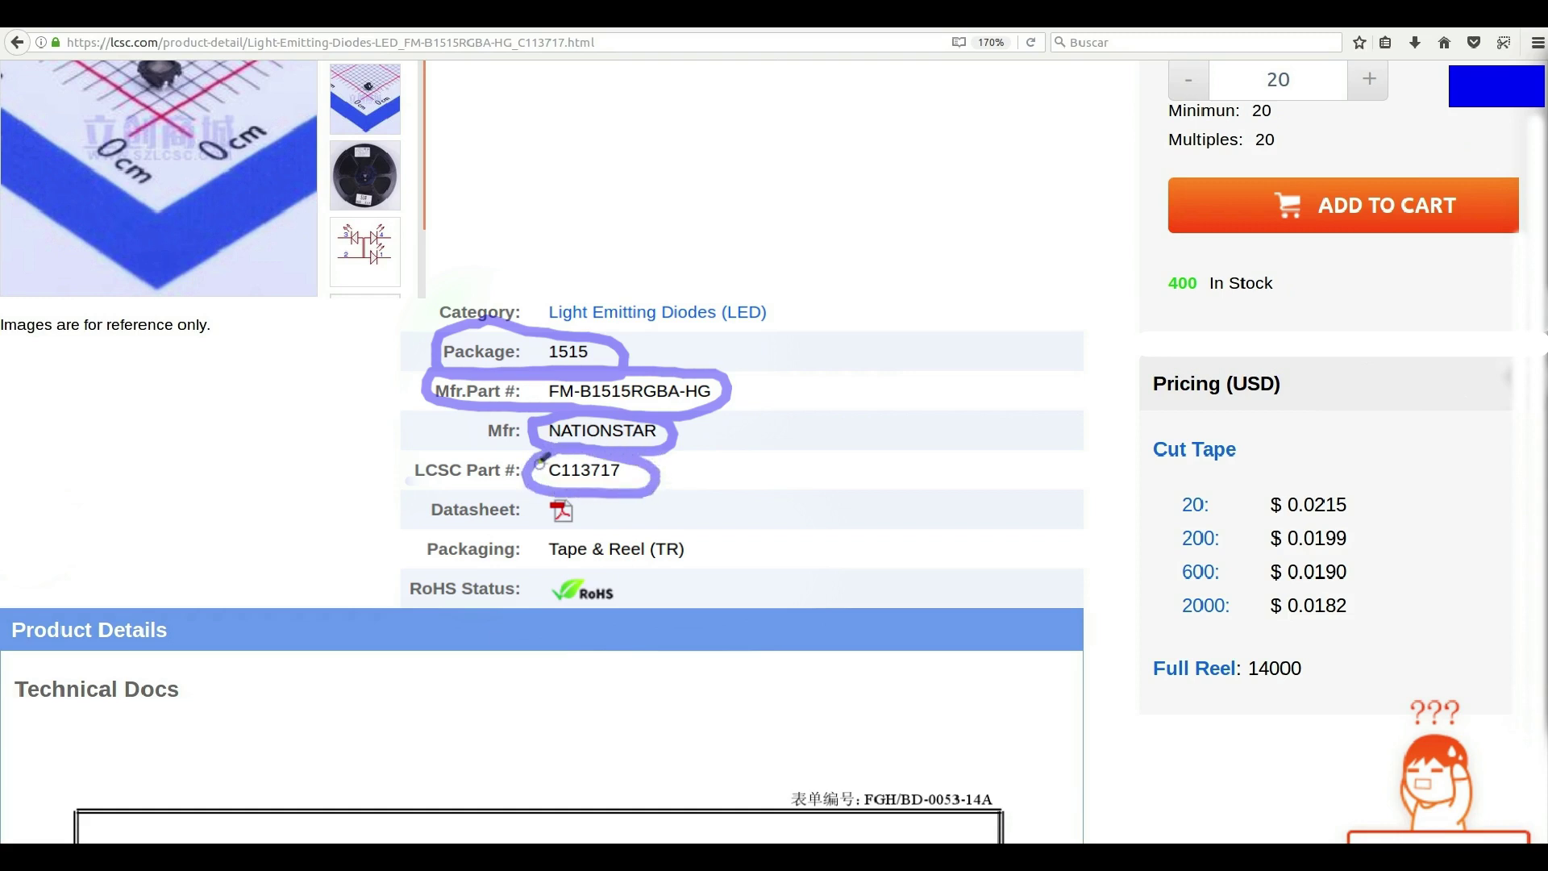
{"action": "left_click_drag", "start_coordinate": [407, 481], "coordinate": [446, 478]}
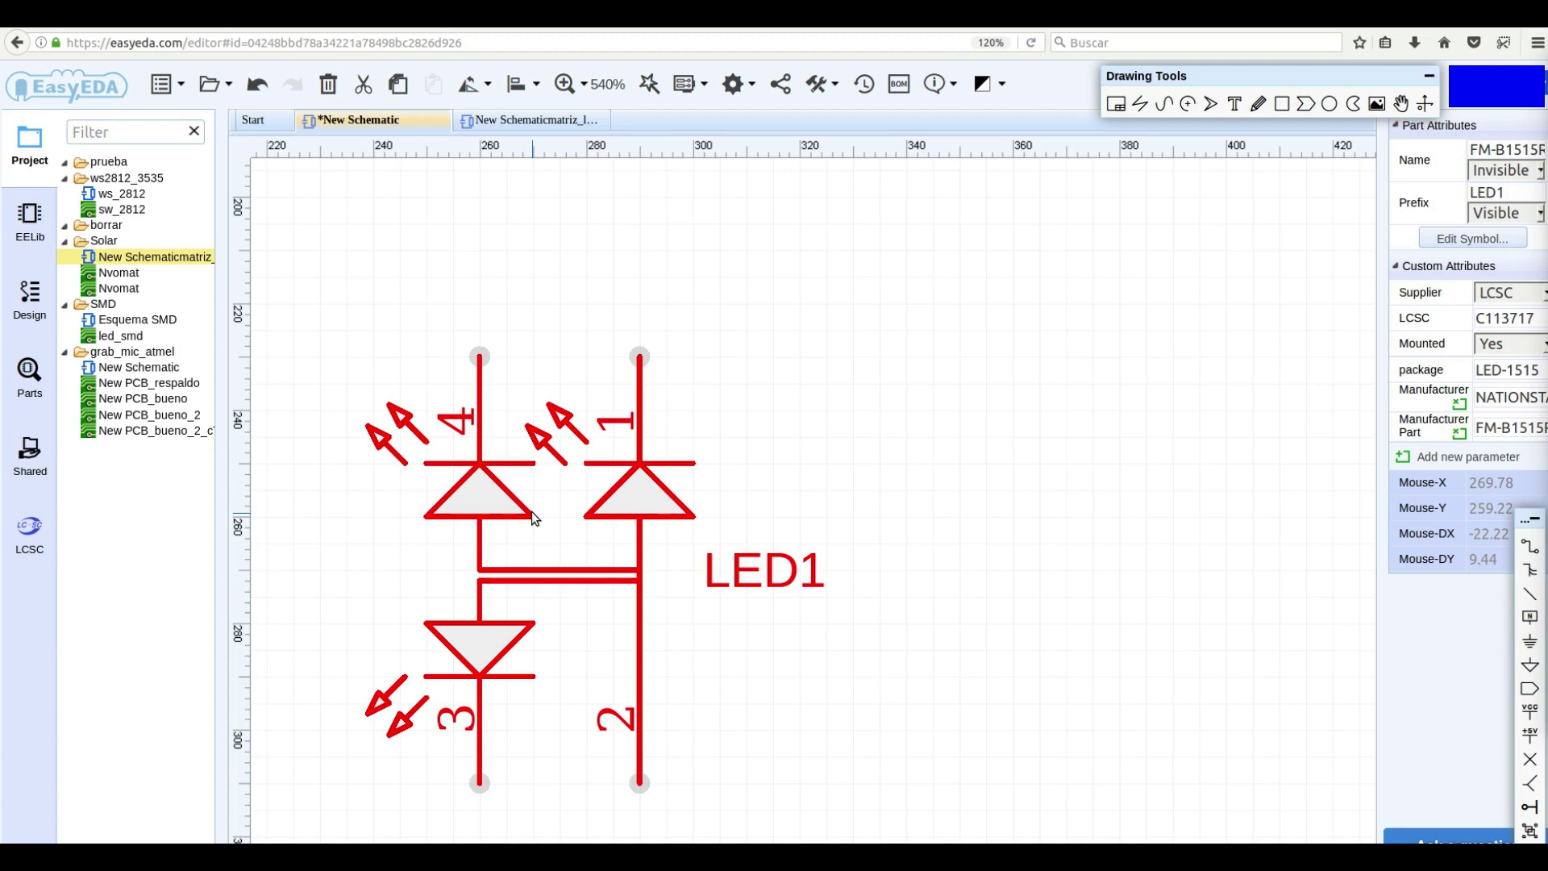
- Collapse the project tree and move the LED1 label in between the diodes of the symbol
{"action": "left_click", "coordinate": [215, 474]}
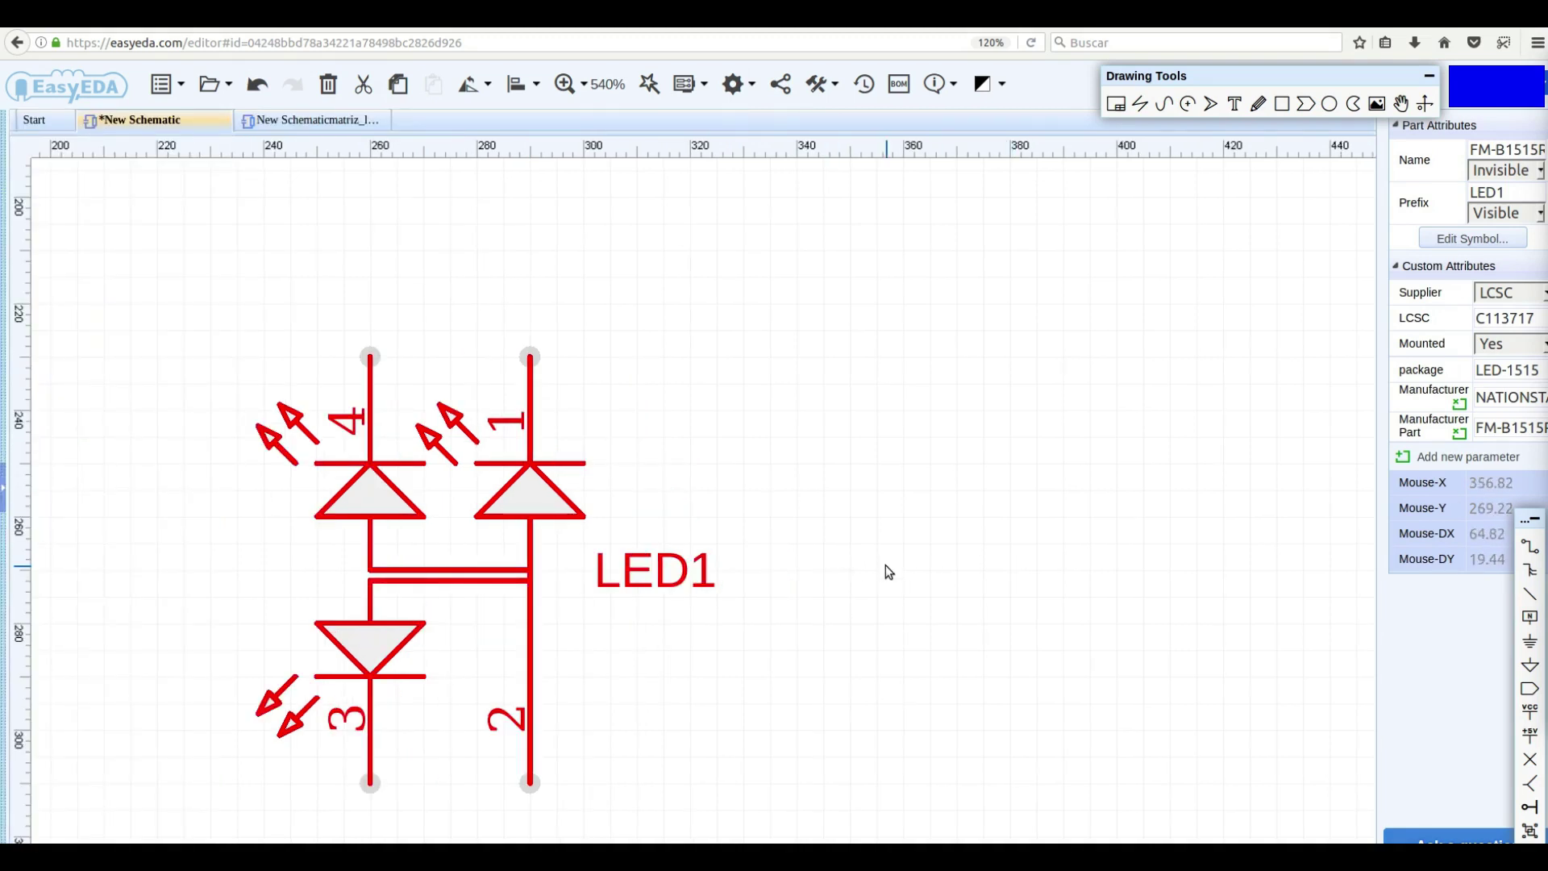
{"action": "right_click_drag", "start_coordinate": [674, 458], "coordinate": [657, 370]}
{"action": "left_click_drag", "start_coordinate": [597, 493], "coordinate": [429, 440]}
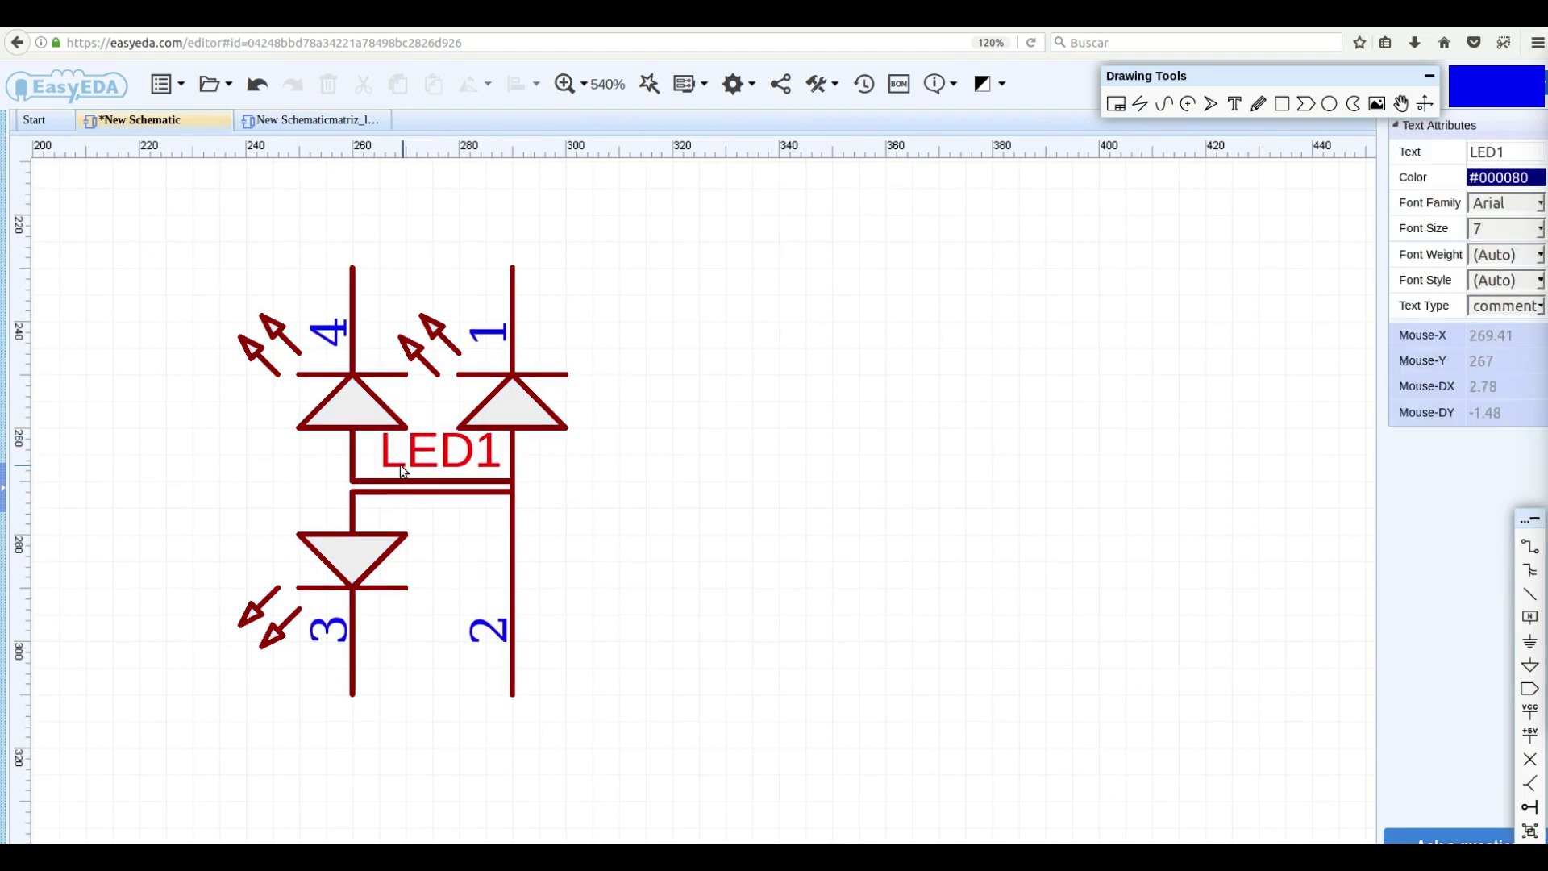
- Select the LED and examine the connection points at the ends of pins 3, 2, 4 and 1, circling each one
{"action": "left_click", "coordinate": [483, 480]}
{"action": "scroll", "coordinate": [484, 479], "scroll_direction": "up", "scroll_amount": 2}
{"action": "scroll", "coordinate": [485, 477], "scroll_direction": "up", "scroll_amount": 6}
{"action": "right_click_drag", "start_coordinate": [656, 645], "coordinate": [1080, 441]}
{"action": "right_click_drag", "start_coordinate": [695, 753], "coordinate": [805, 339]}
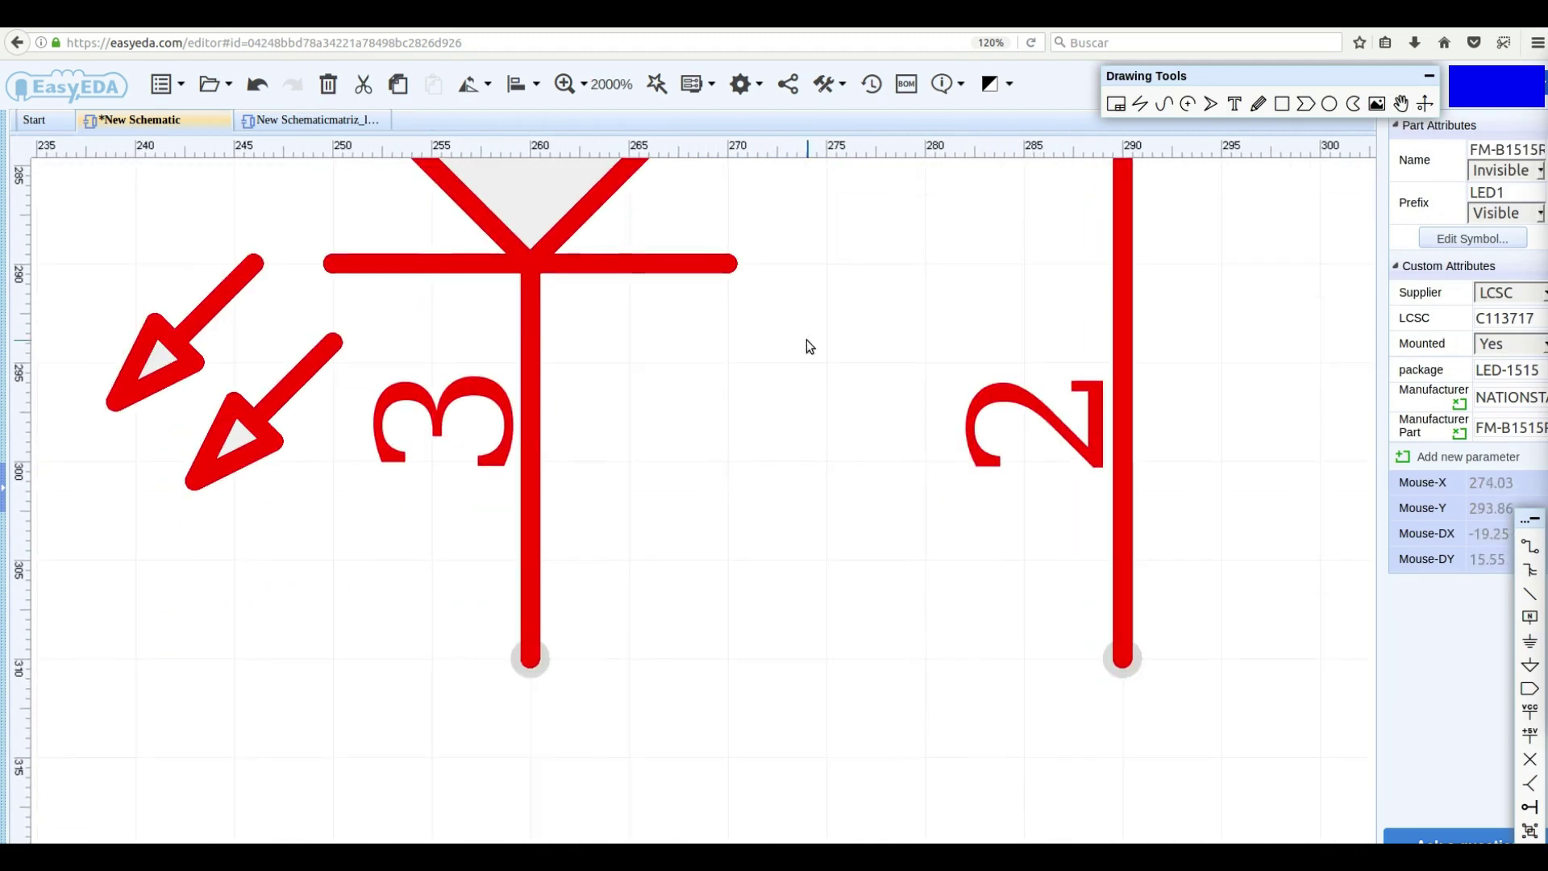
{"action": "left_click", "coordinate": [528, 552]}
{"action": "mouse_move", "coordinate": [558, 594]}
{"action": "left_mouse_down"}
{"action": "mouse_move", "coordinate": [476, 650]}
{"action": "mouse_move", "coordinate": [577, 695]}
{"action": "mouse_move", "coordinate": [559, 597]}
{"action": "left_mouse_up"}
{"action": "mouse_move", "coordinate": [1126, 597]}
{"action": "left_mouse_down"}
{"action": "mouse_move", "coordinate": [1098, 699]}
{"action": "mouse_move", "coordinate": [1169, 620]}
{"action": "mouse_move", "coordinate": [1120, 597]}
{"action": "left_mouse_up"}
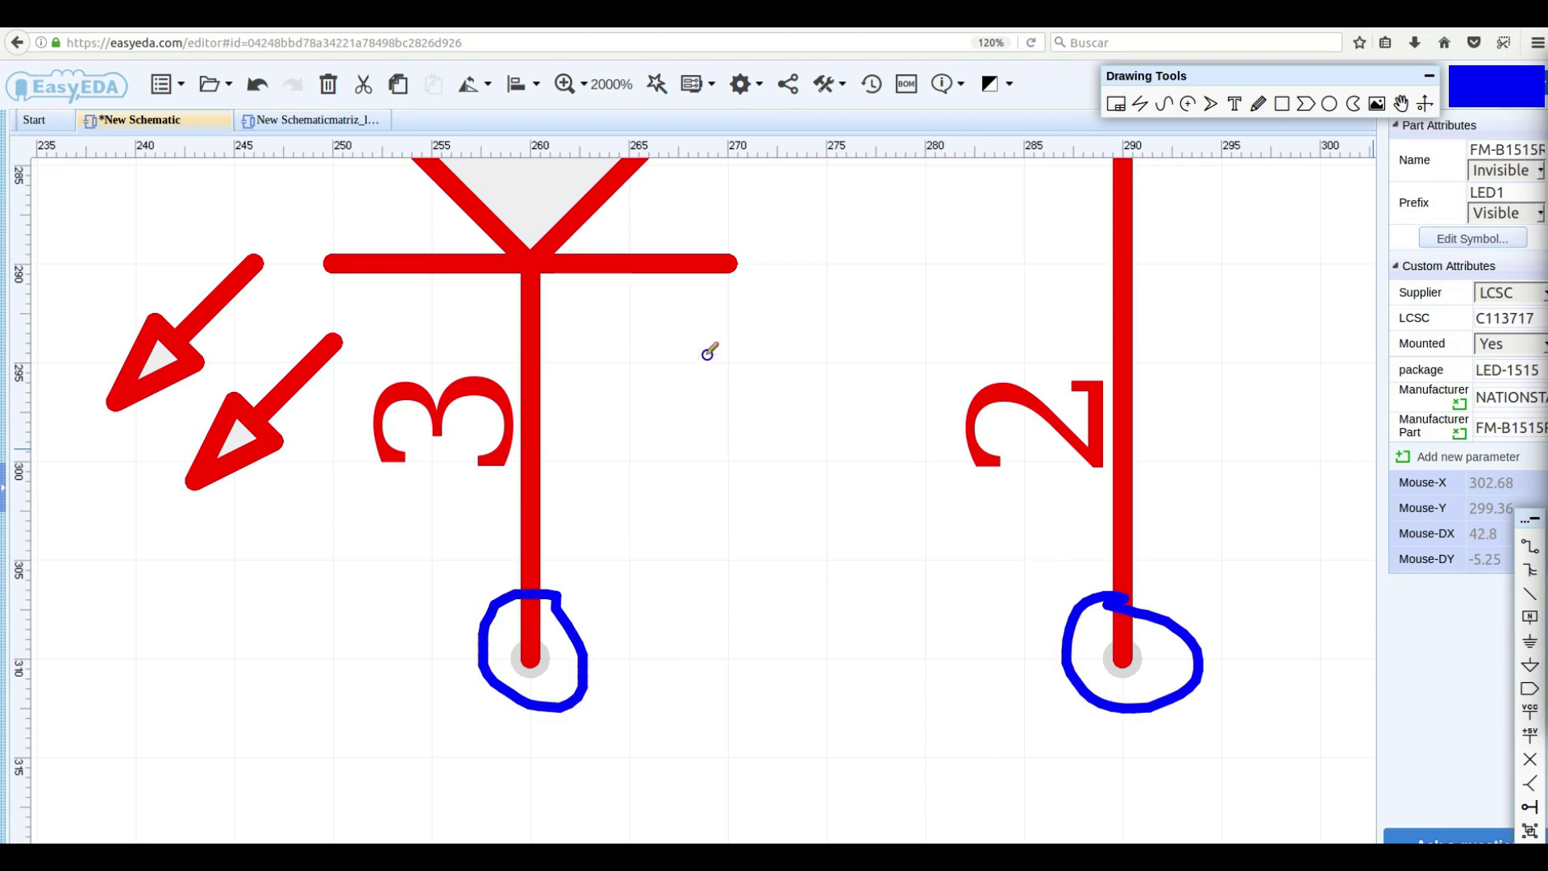
{"action": "scroll", "coordinate": [758, 373], "scroll_direction": "up", "scroll_amount": 10}
{"action": "right_click_drag", "start_coordinate": [797, 311], "coordinate": [743, 432]}
{"action": "mouse_move", "coordinate": [475, 324]}
{"action": "left_mouse_down"}
{"action": "mouse_move", "coordinate": [496, 474]}
{"action": "mouse_move", "coordinate": [535, 311]}
{"action": "mouse_move", "coordinate": [476, 324]}
{"action": "left_mouse_up"}
{"action": "mouse_move", "coordinate": [1059, 332]}
{"action": "left_mouse_down"}
{"action": "mouse_move", "coordinate": [1158, 500]}
{"action": "mouse_move", "coordinate": [1147, 428]}
{"action": "mouse_move", "coordinate": [1058, 336]}
{"action": "left_mouse_up"}
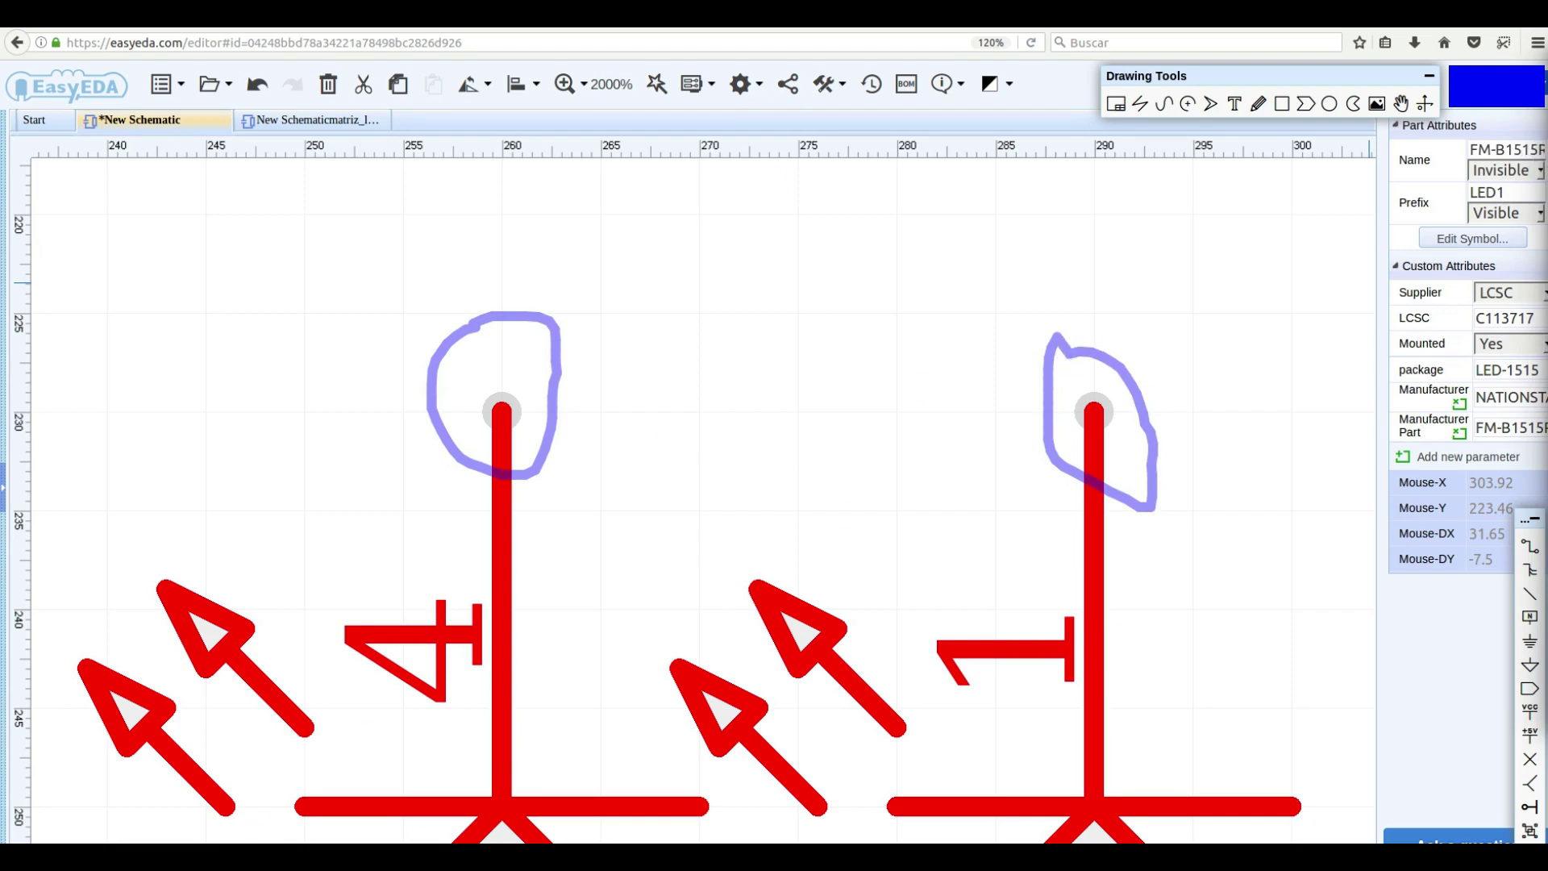
- Select the whole LED1 symbol with a selection box, copy it and paste a duplicate into the schematic
{"action": "scroll", "coordinate": [740, 352], "scroll_direction": "down", "scroll_amount": 11}
{"action": "scroll", "coordinate": [741, 352], "scroll_direction": "up", "scroll_amount": 2}
{"action": "mouse_move", "coordinate": [1017, 498]}
{"action": "right_mouse_down"}
{"action": "mouse_move", "coordinate": [645, 450]}
{"action": "mouse_move", "coordinate": [674, 515]}
{"action": "right_mouse_up"}
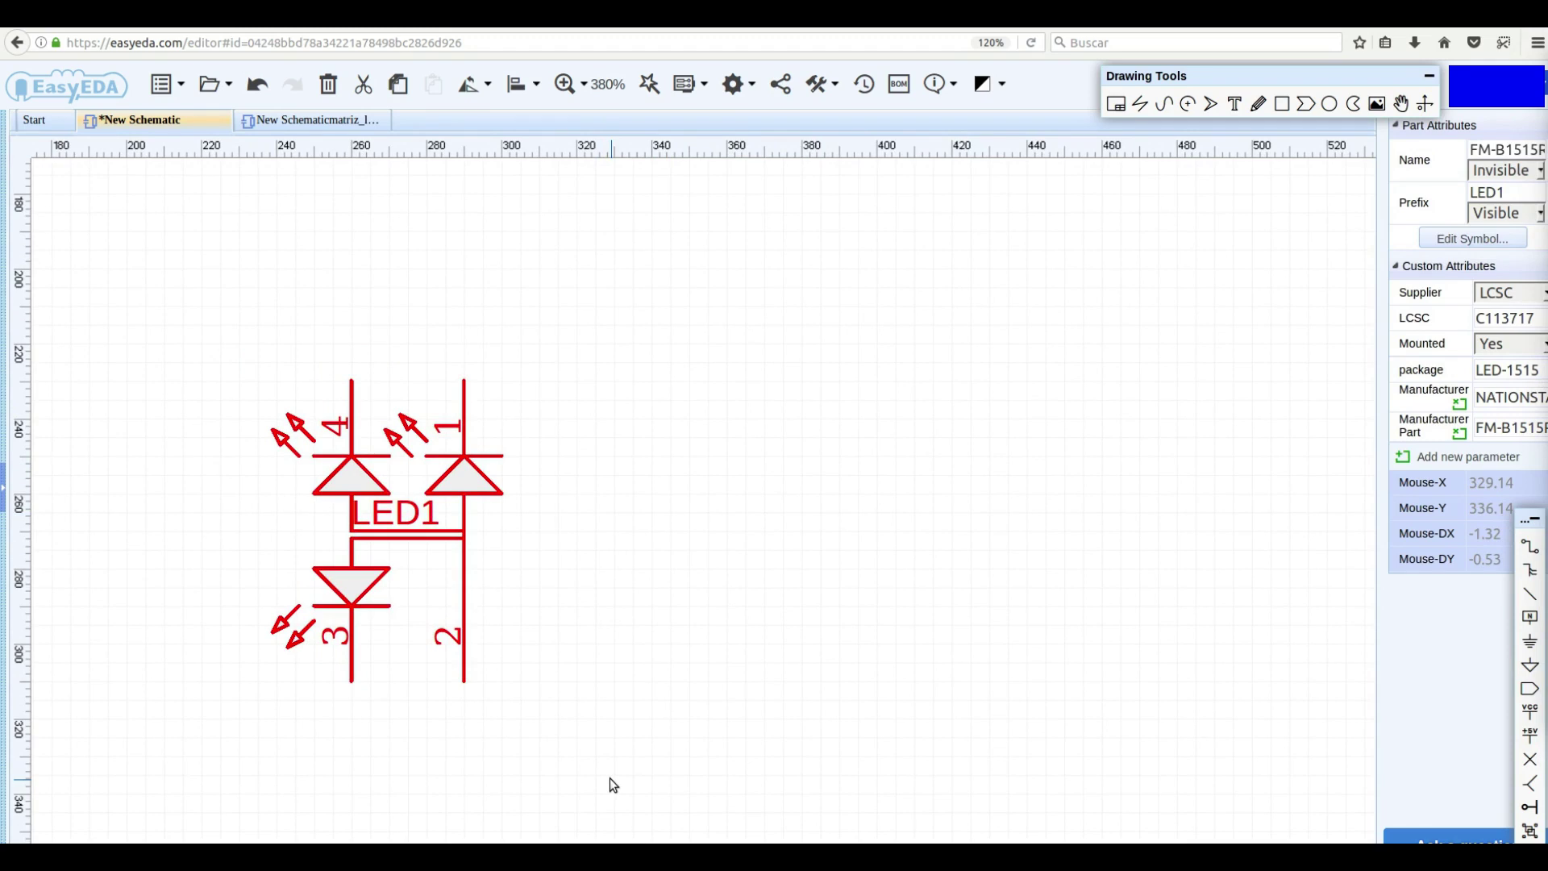
{"action": "left_click", "coordinate": [719, 709]}
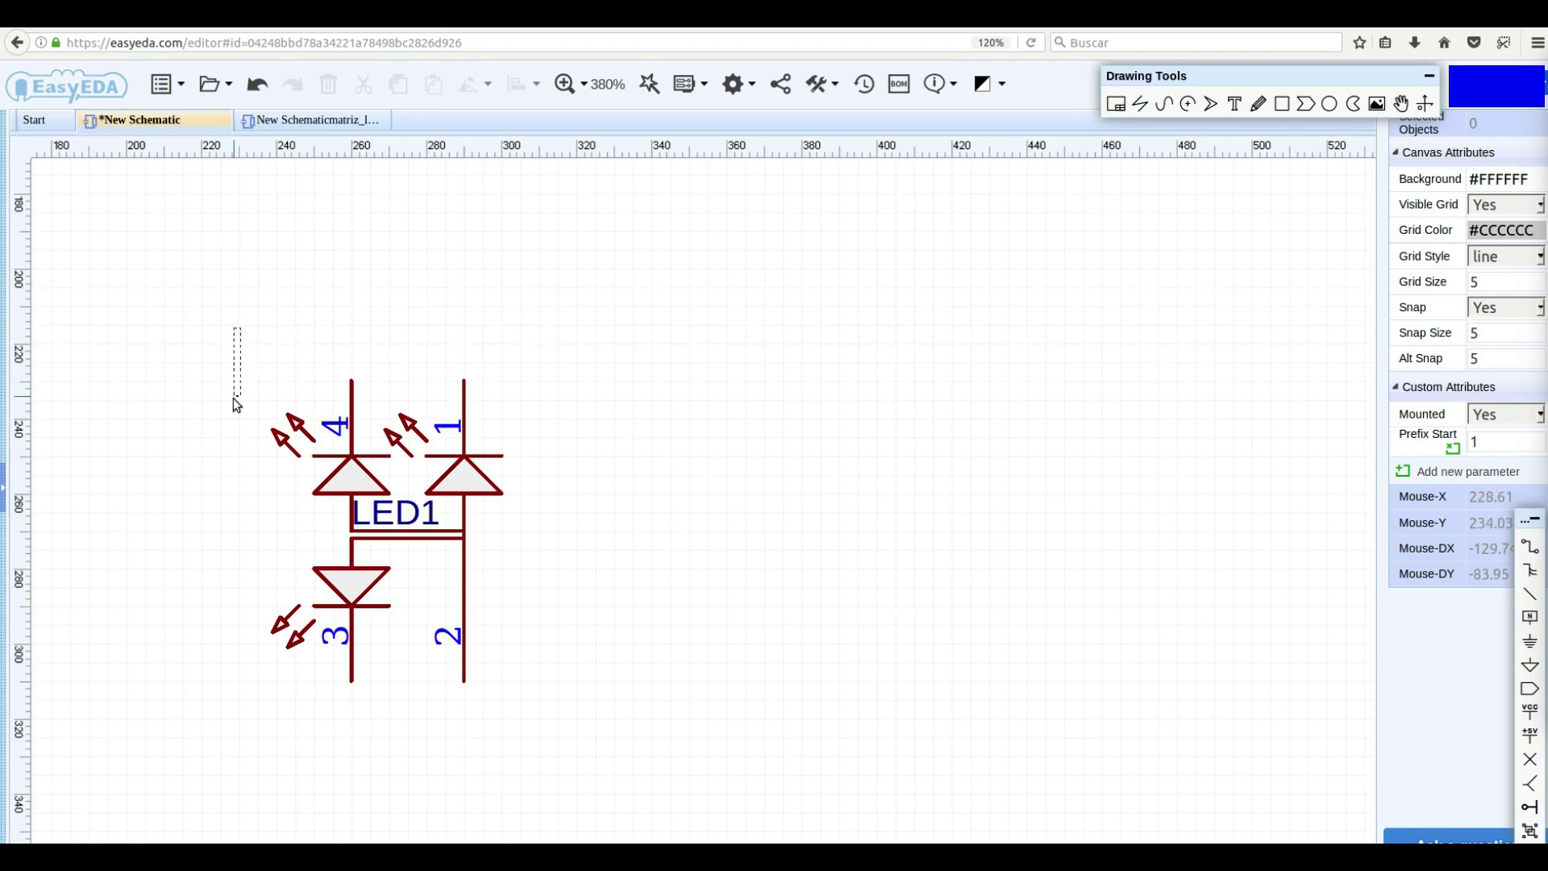
{"action": "left_click_drag", "start_coordinate": [232, 485], "coordinate": [539, 746]}
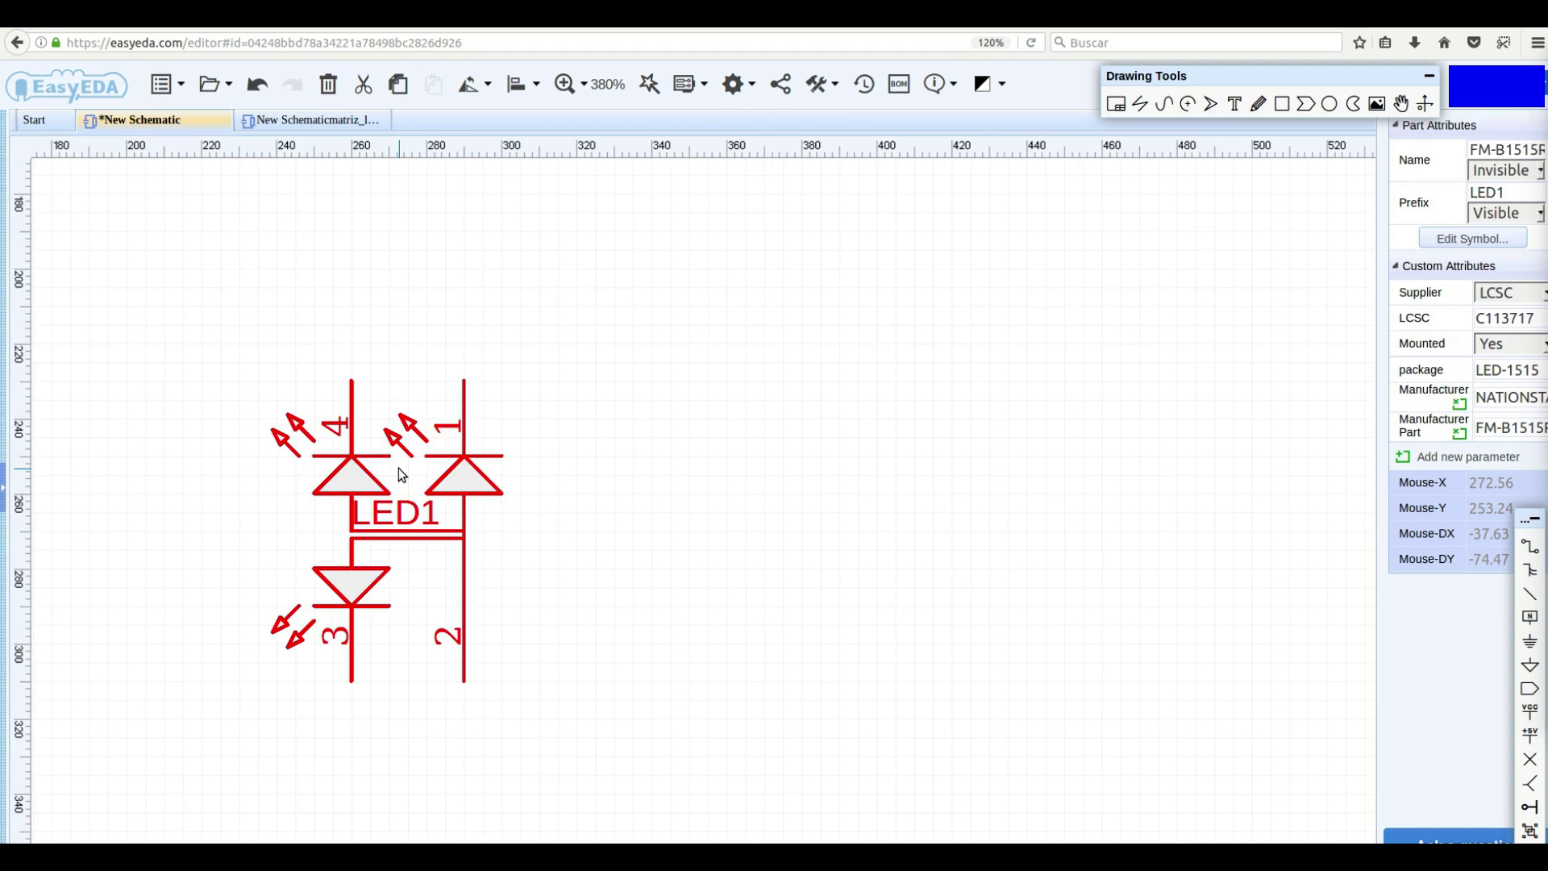
{"action": "left_click", "coordinate": [404, 89]}
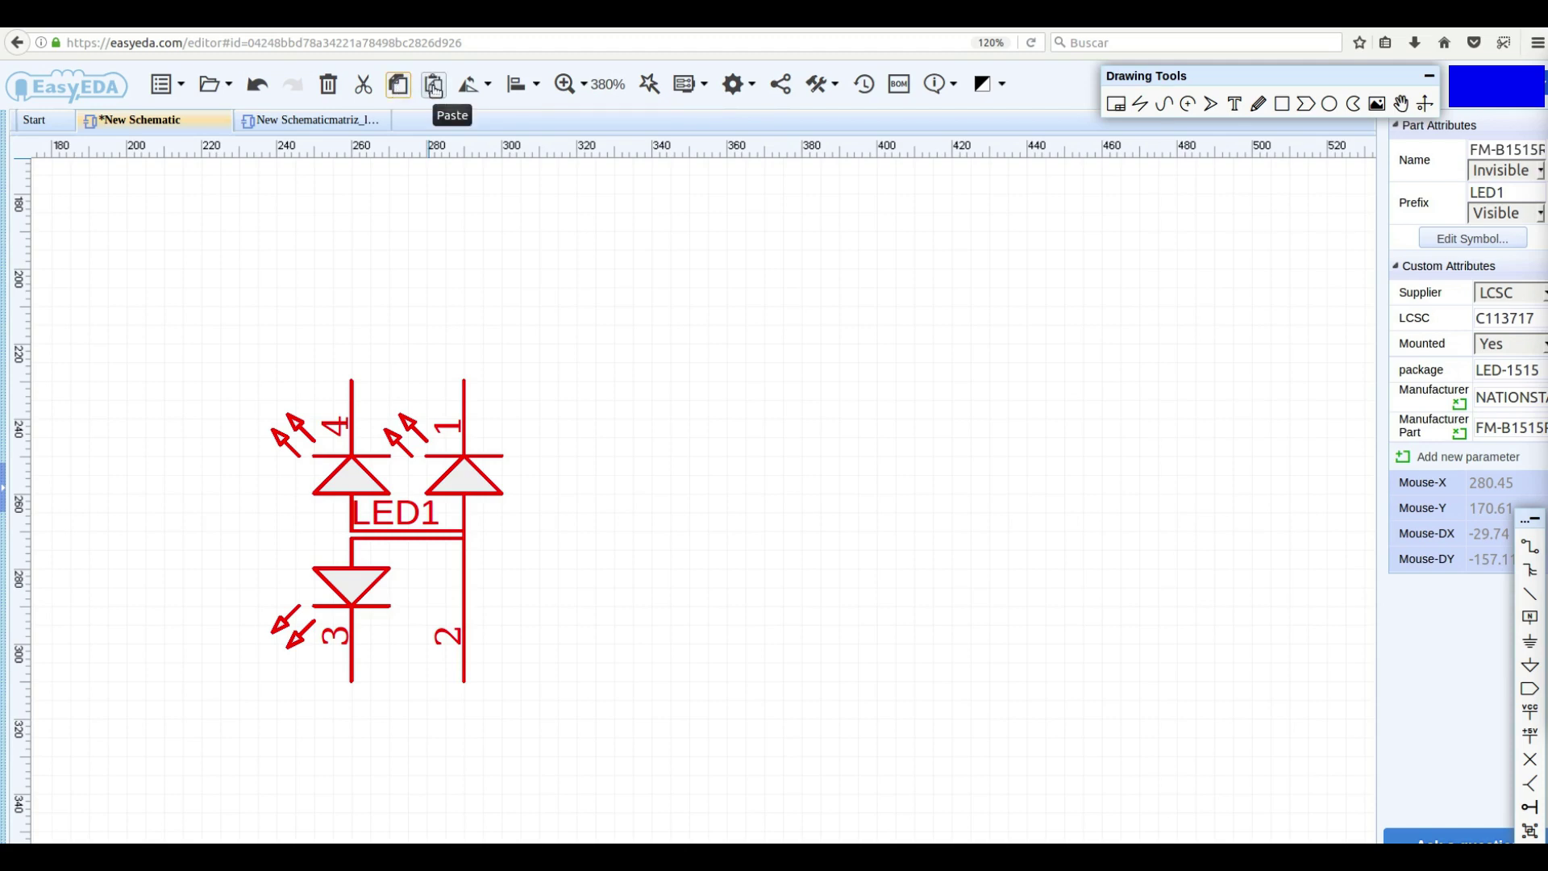
{"action": "left_click", "coordinate": [434, 87]}
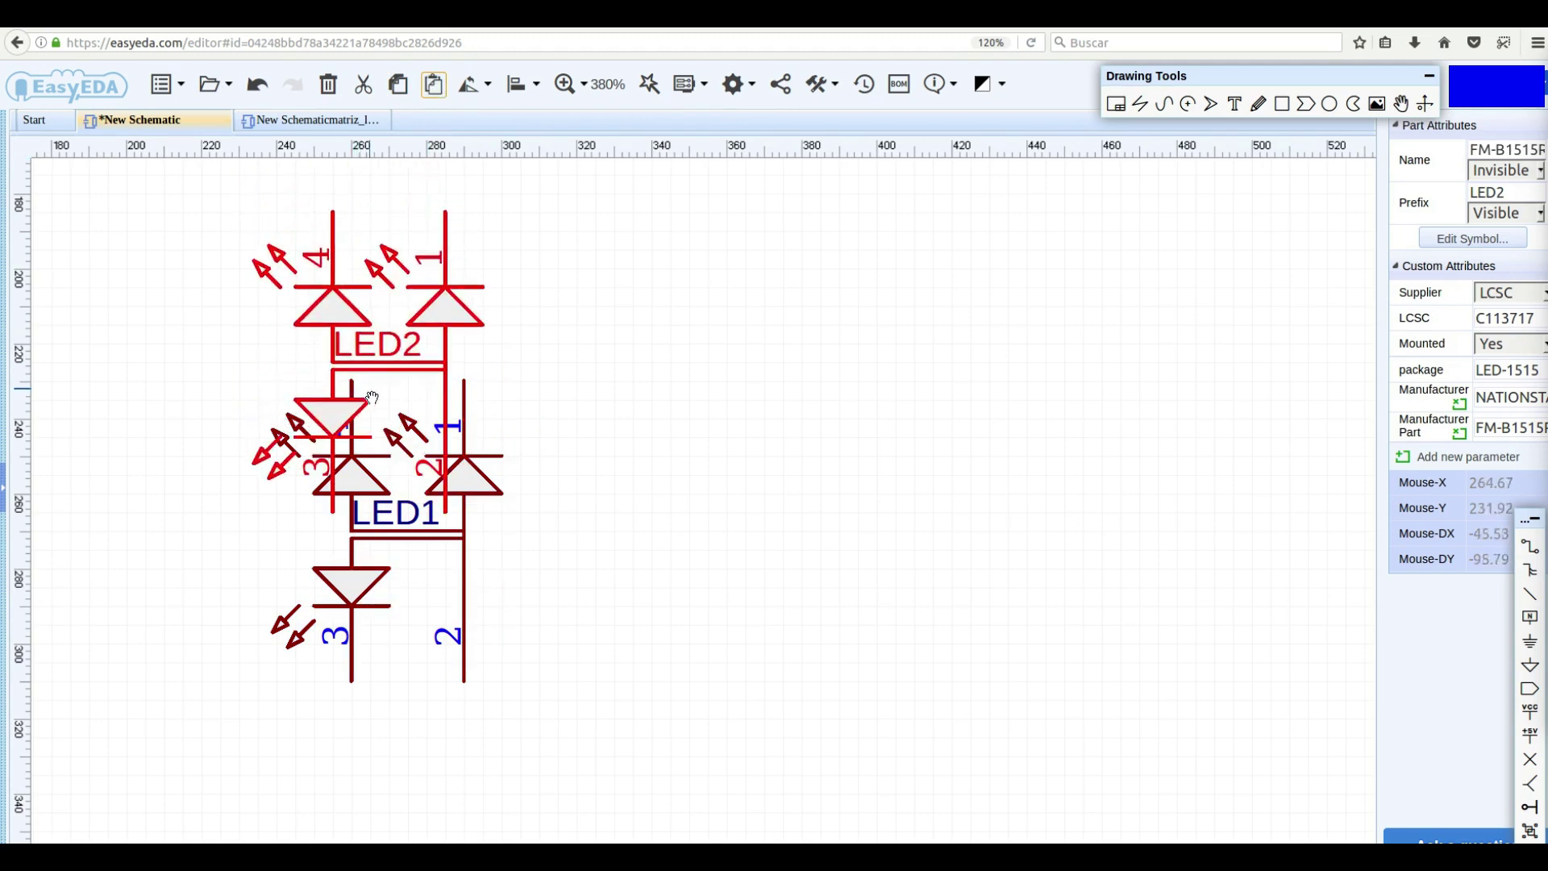